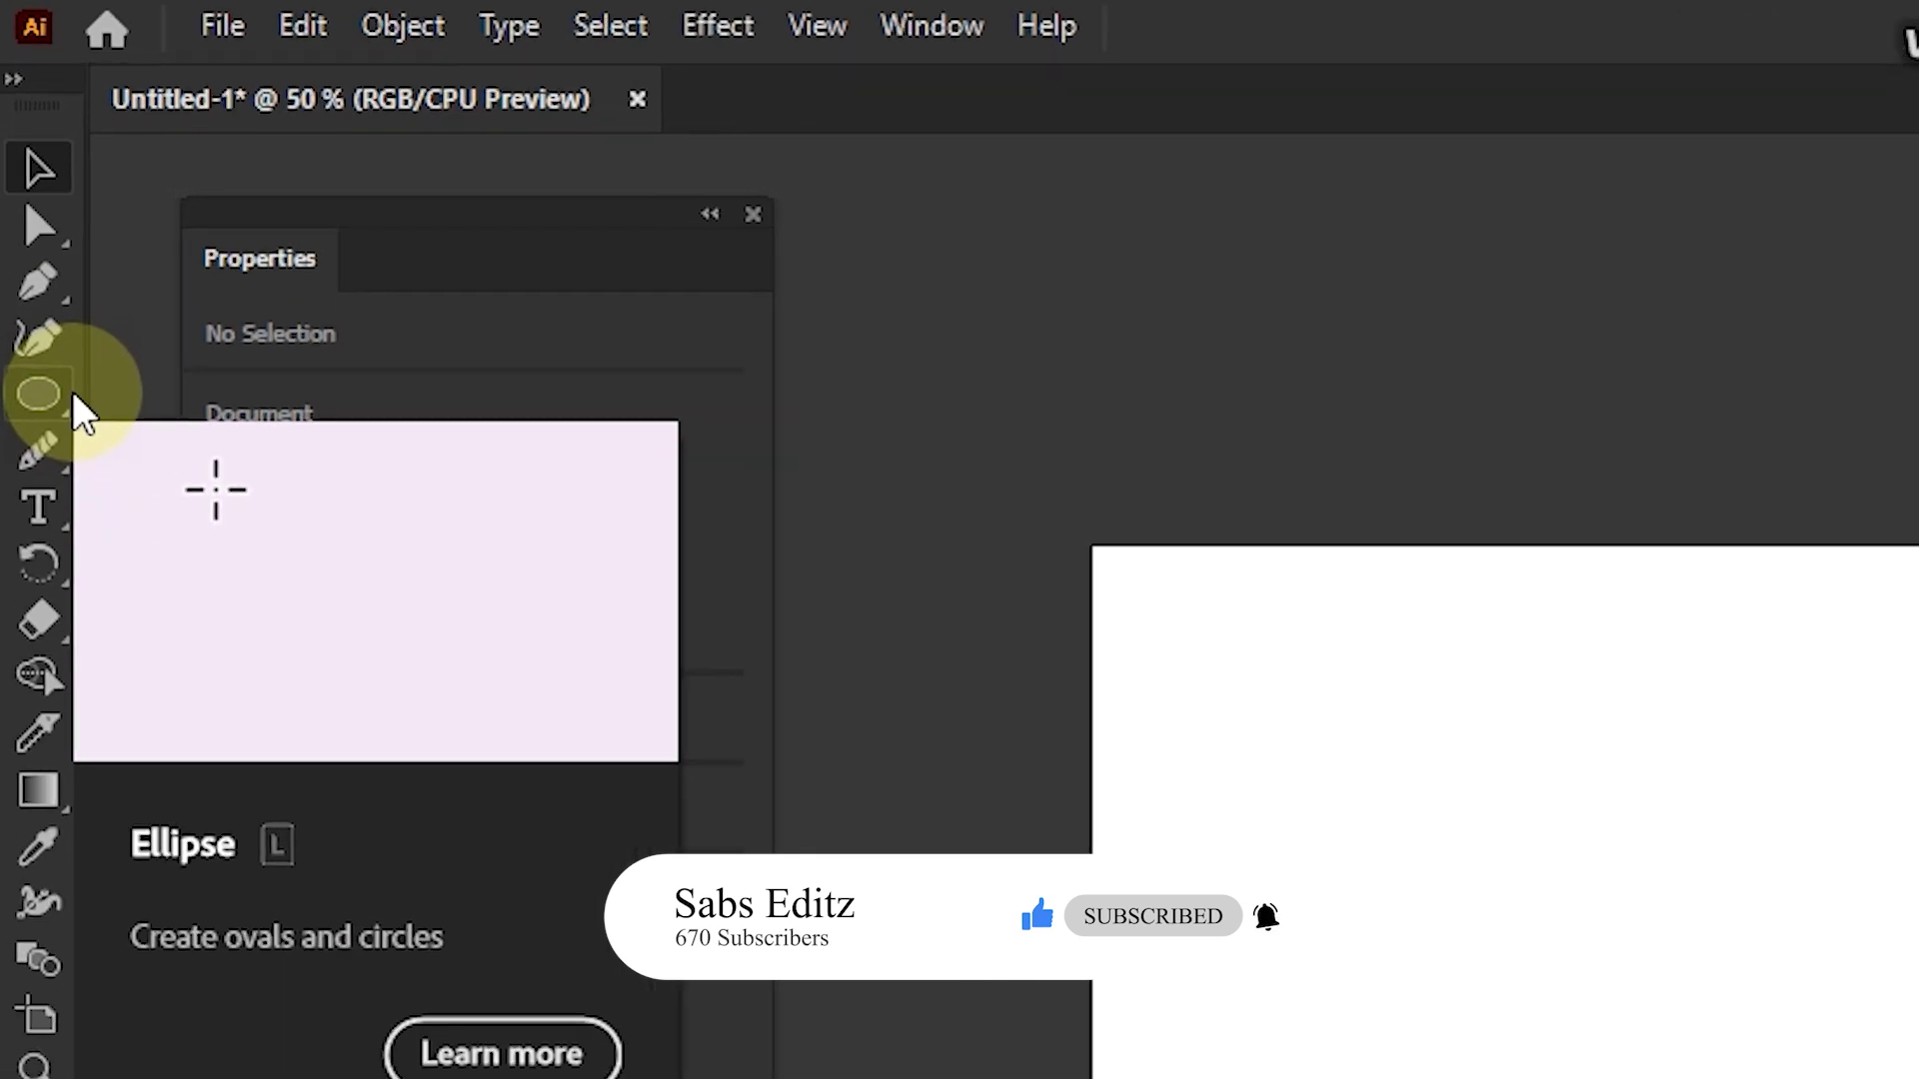
Step: Choose the Ellipse tool in the toolbar
left_click(56, 392)
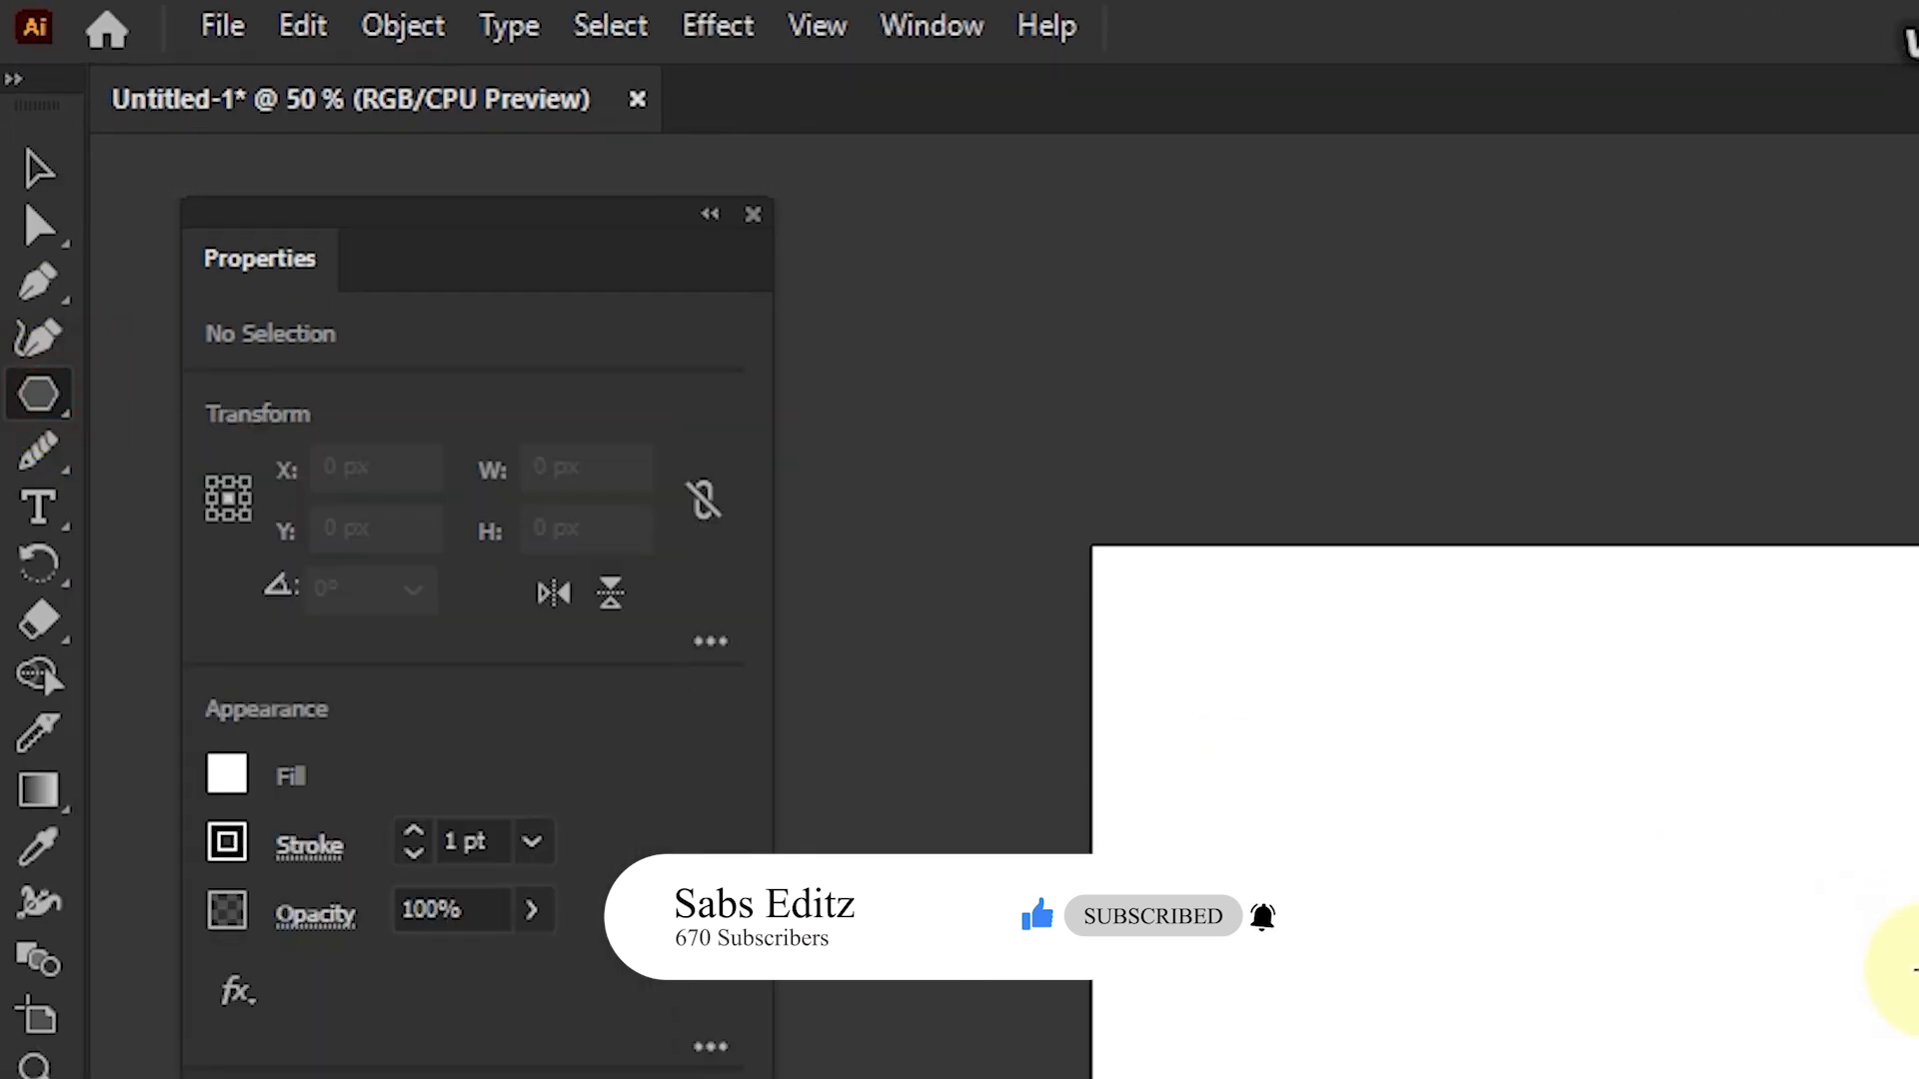
Step: Draw a 122 px circle outward from its centre with the Ellipse tool
left_click(58, 402, "alt")
left_click(58, 402, "alt")
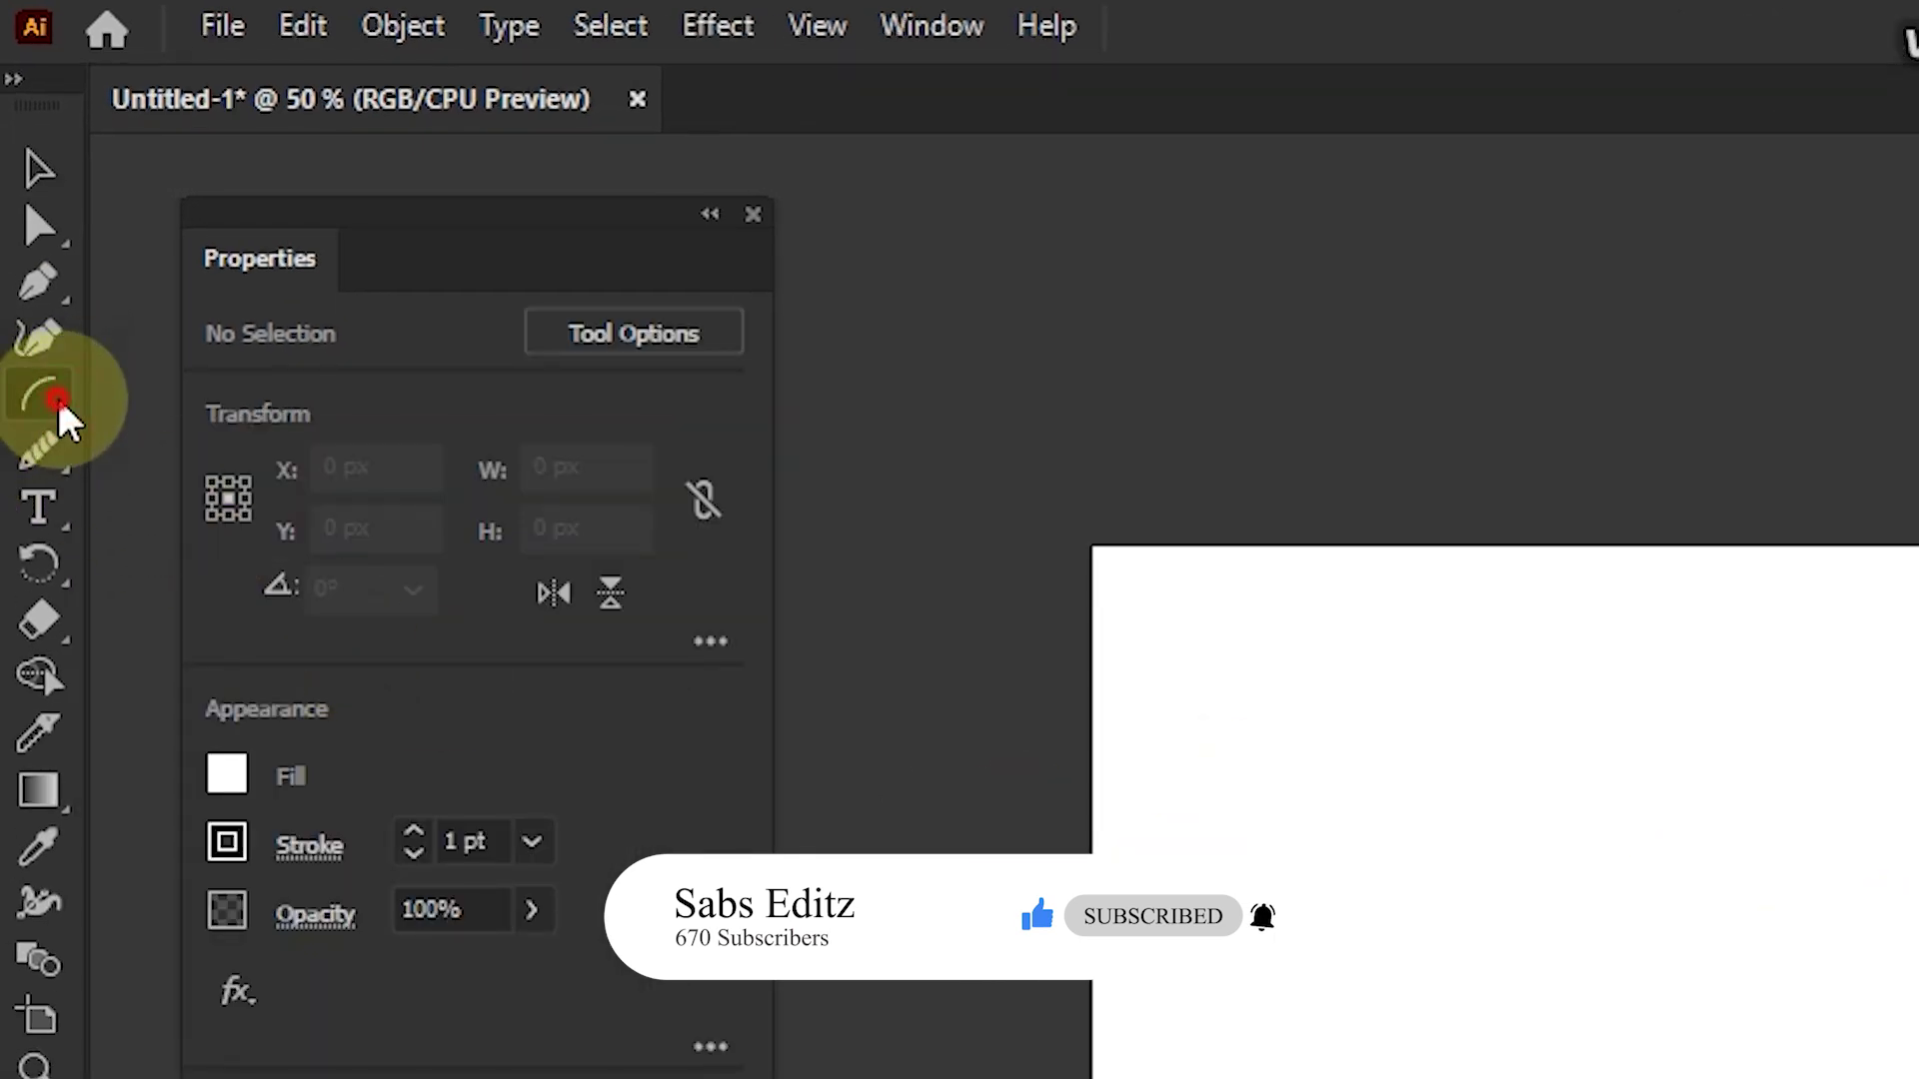
left_click(58, 404, "alt")
left_click(50, 412, "alt")
left_click(52, 419, "alt")
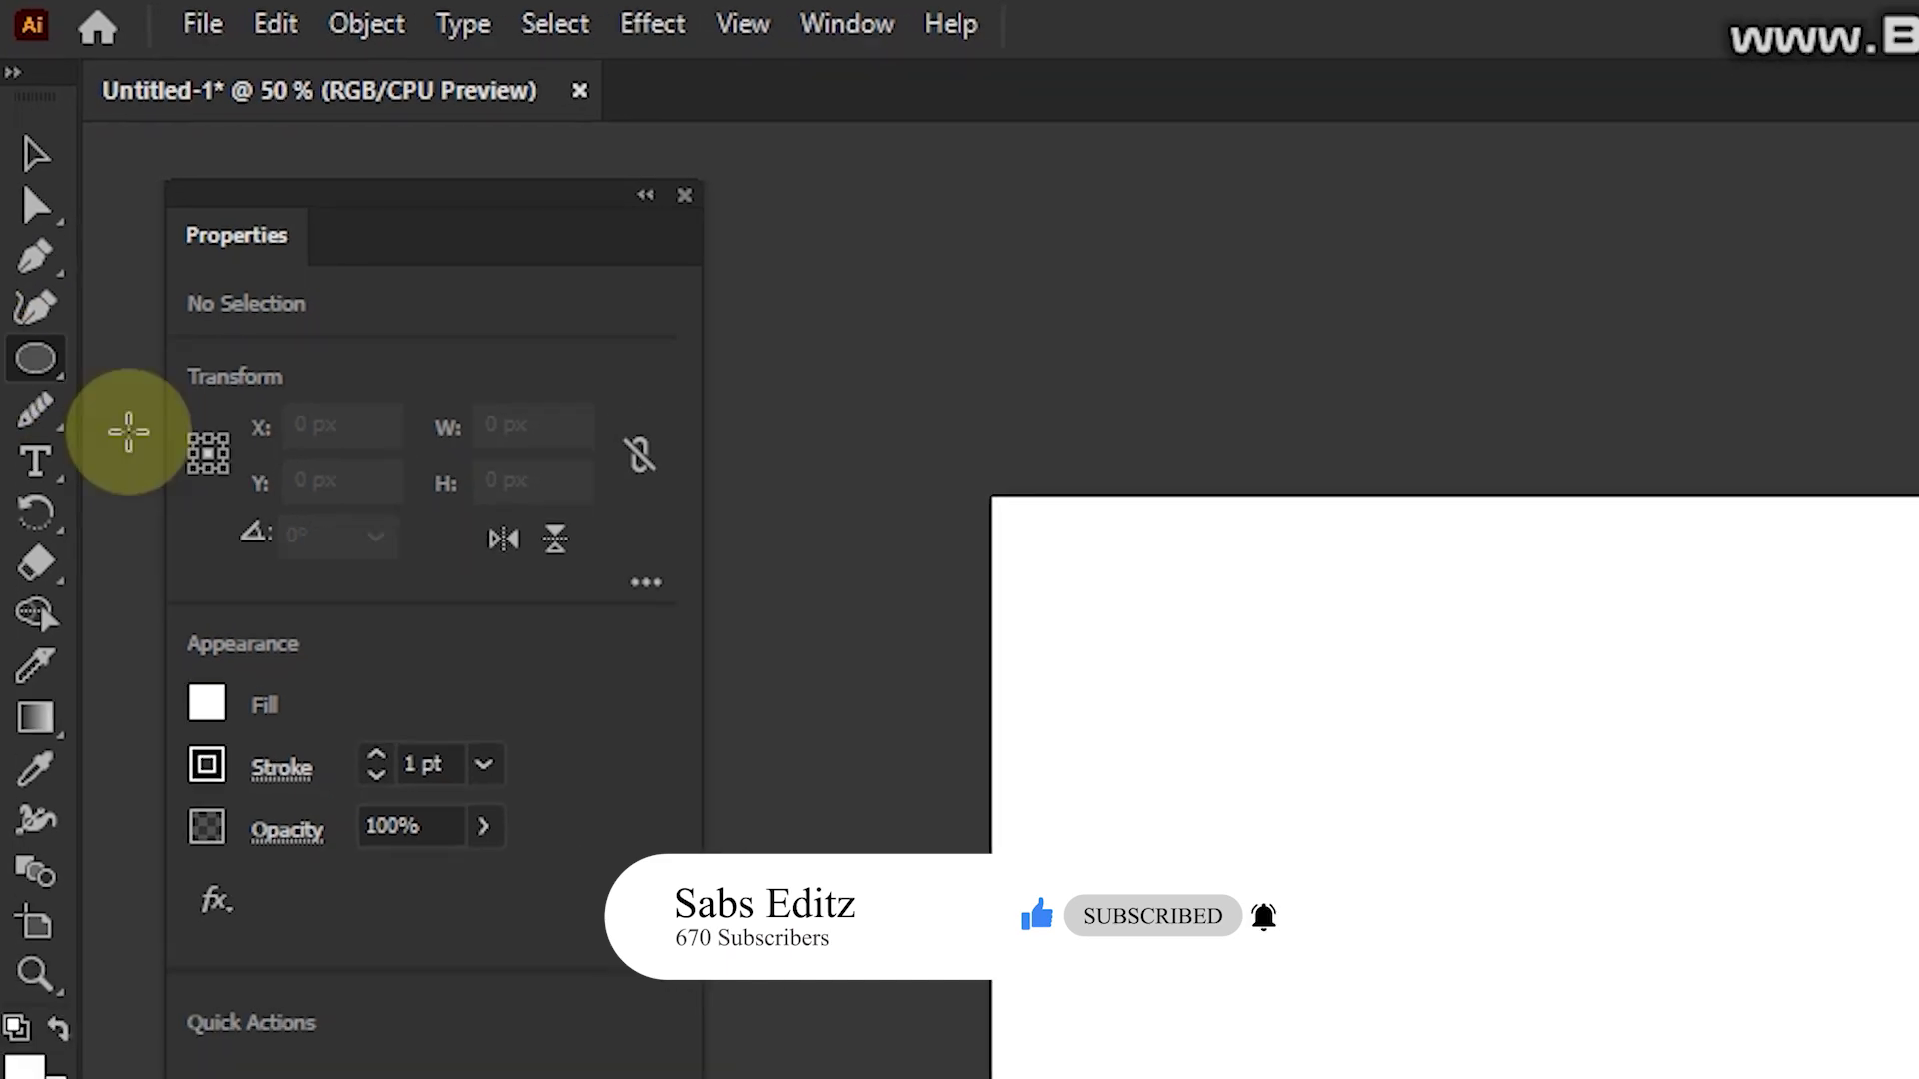
left_click_drag(1918, 895, 1918, 951)
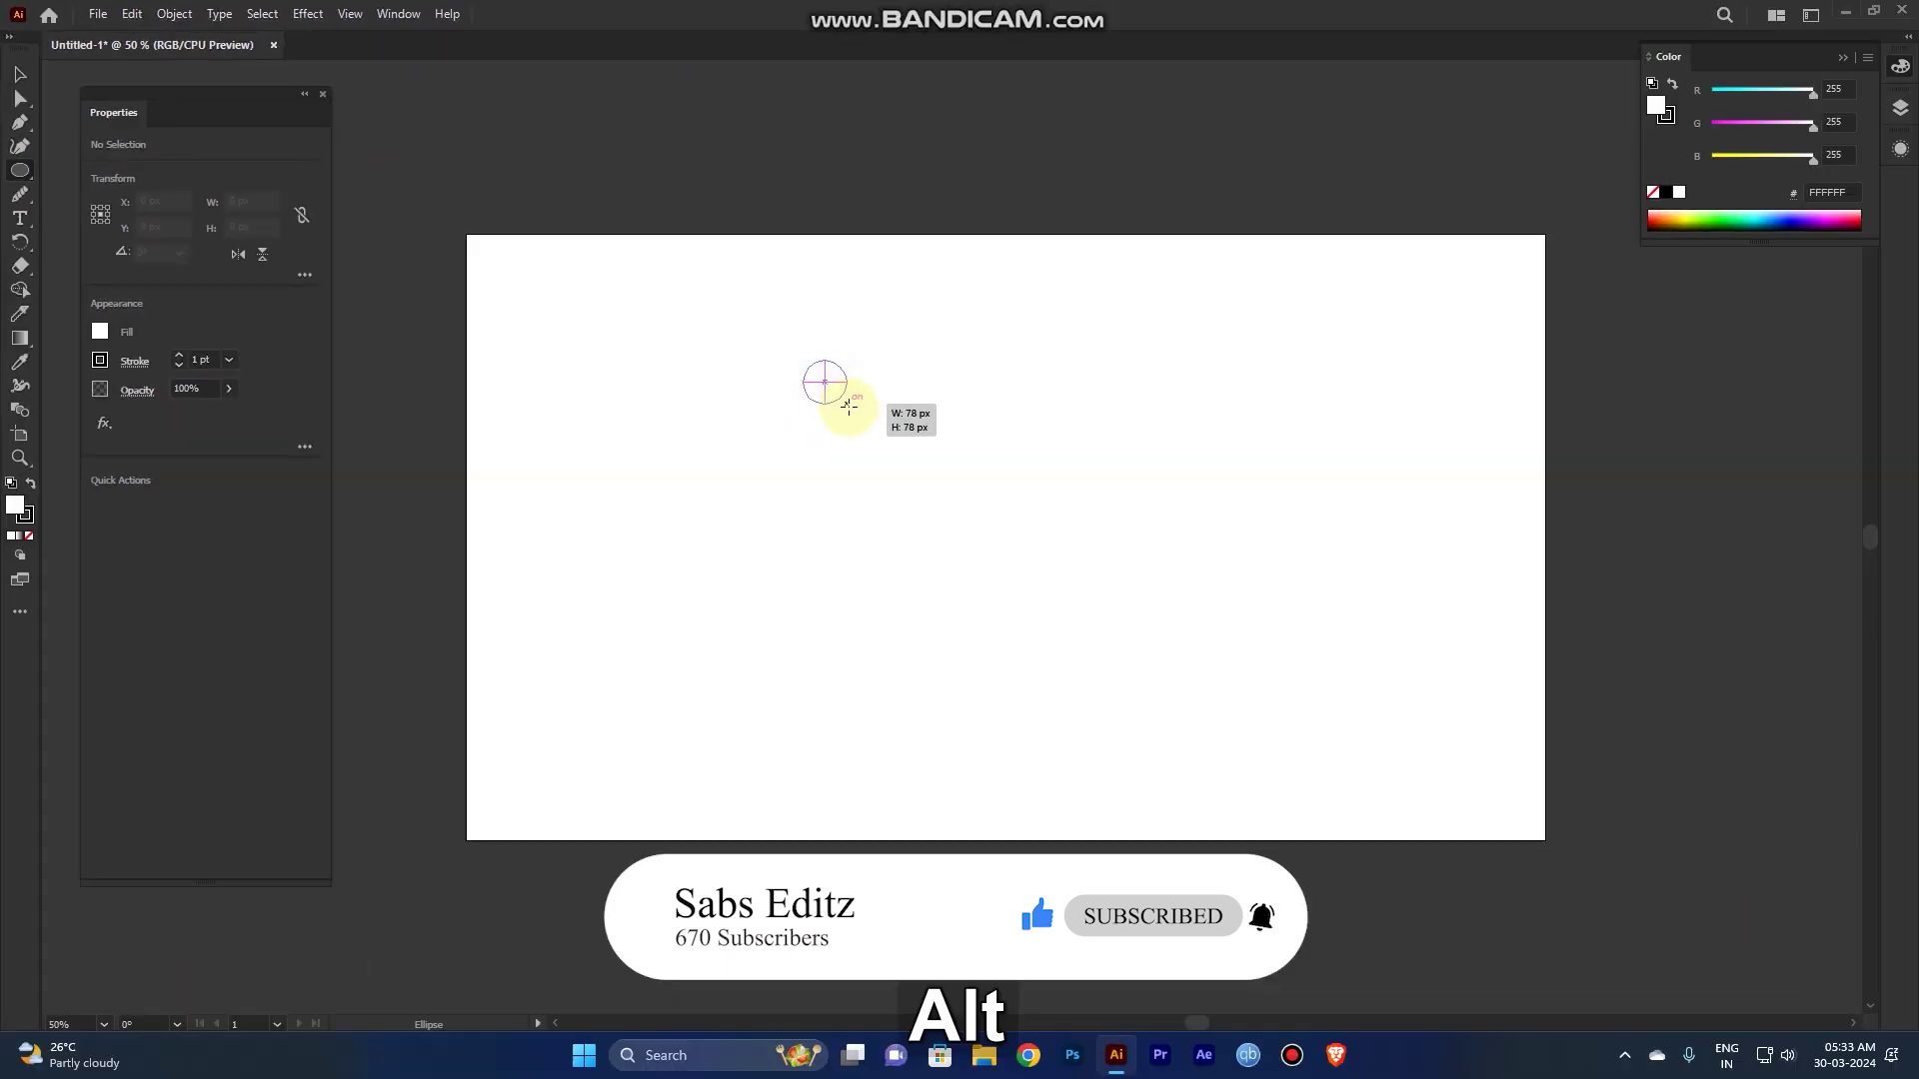
left_click_drag(849, 407, 858, 418)
Step: Shrink the circle to 112 × 112 px about its centre and zoom out to the artboard
key("ctrl")
key("ctrl+1")
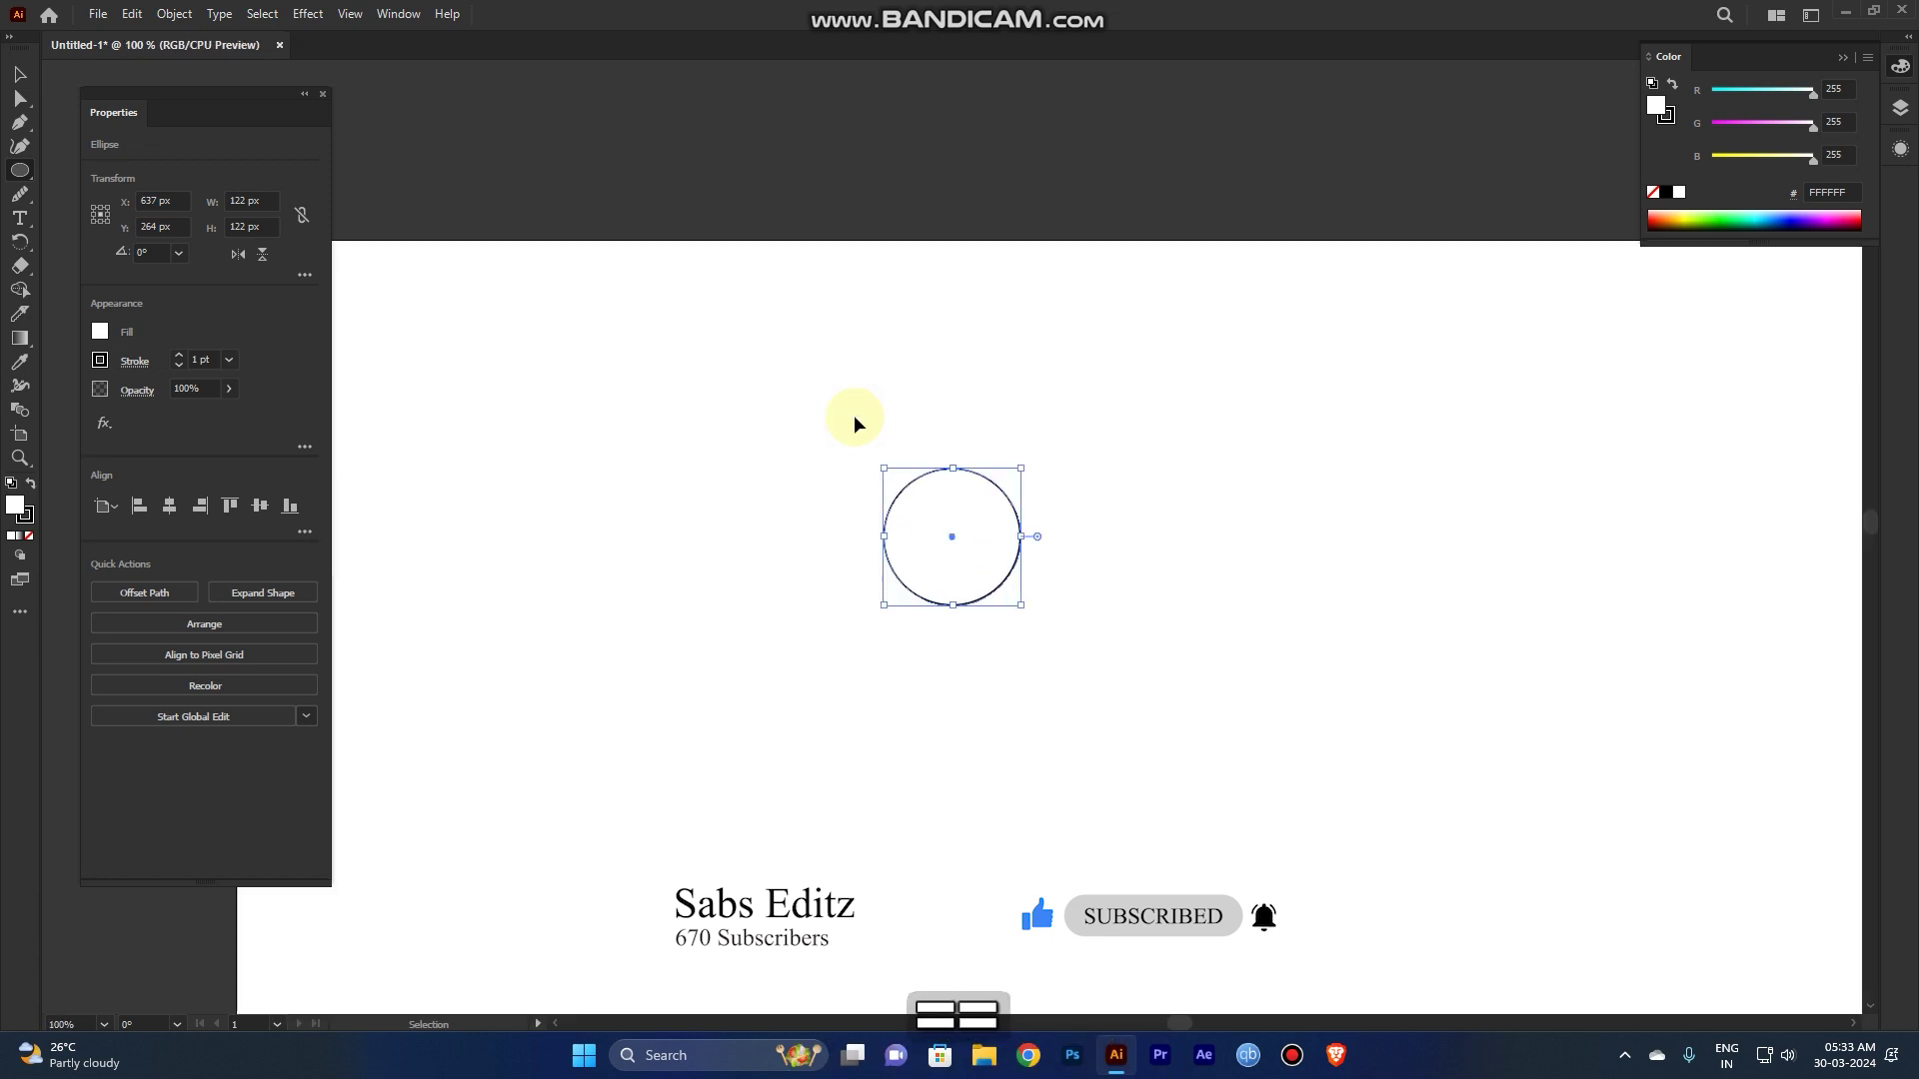
left_click(20, 74)
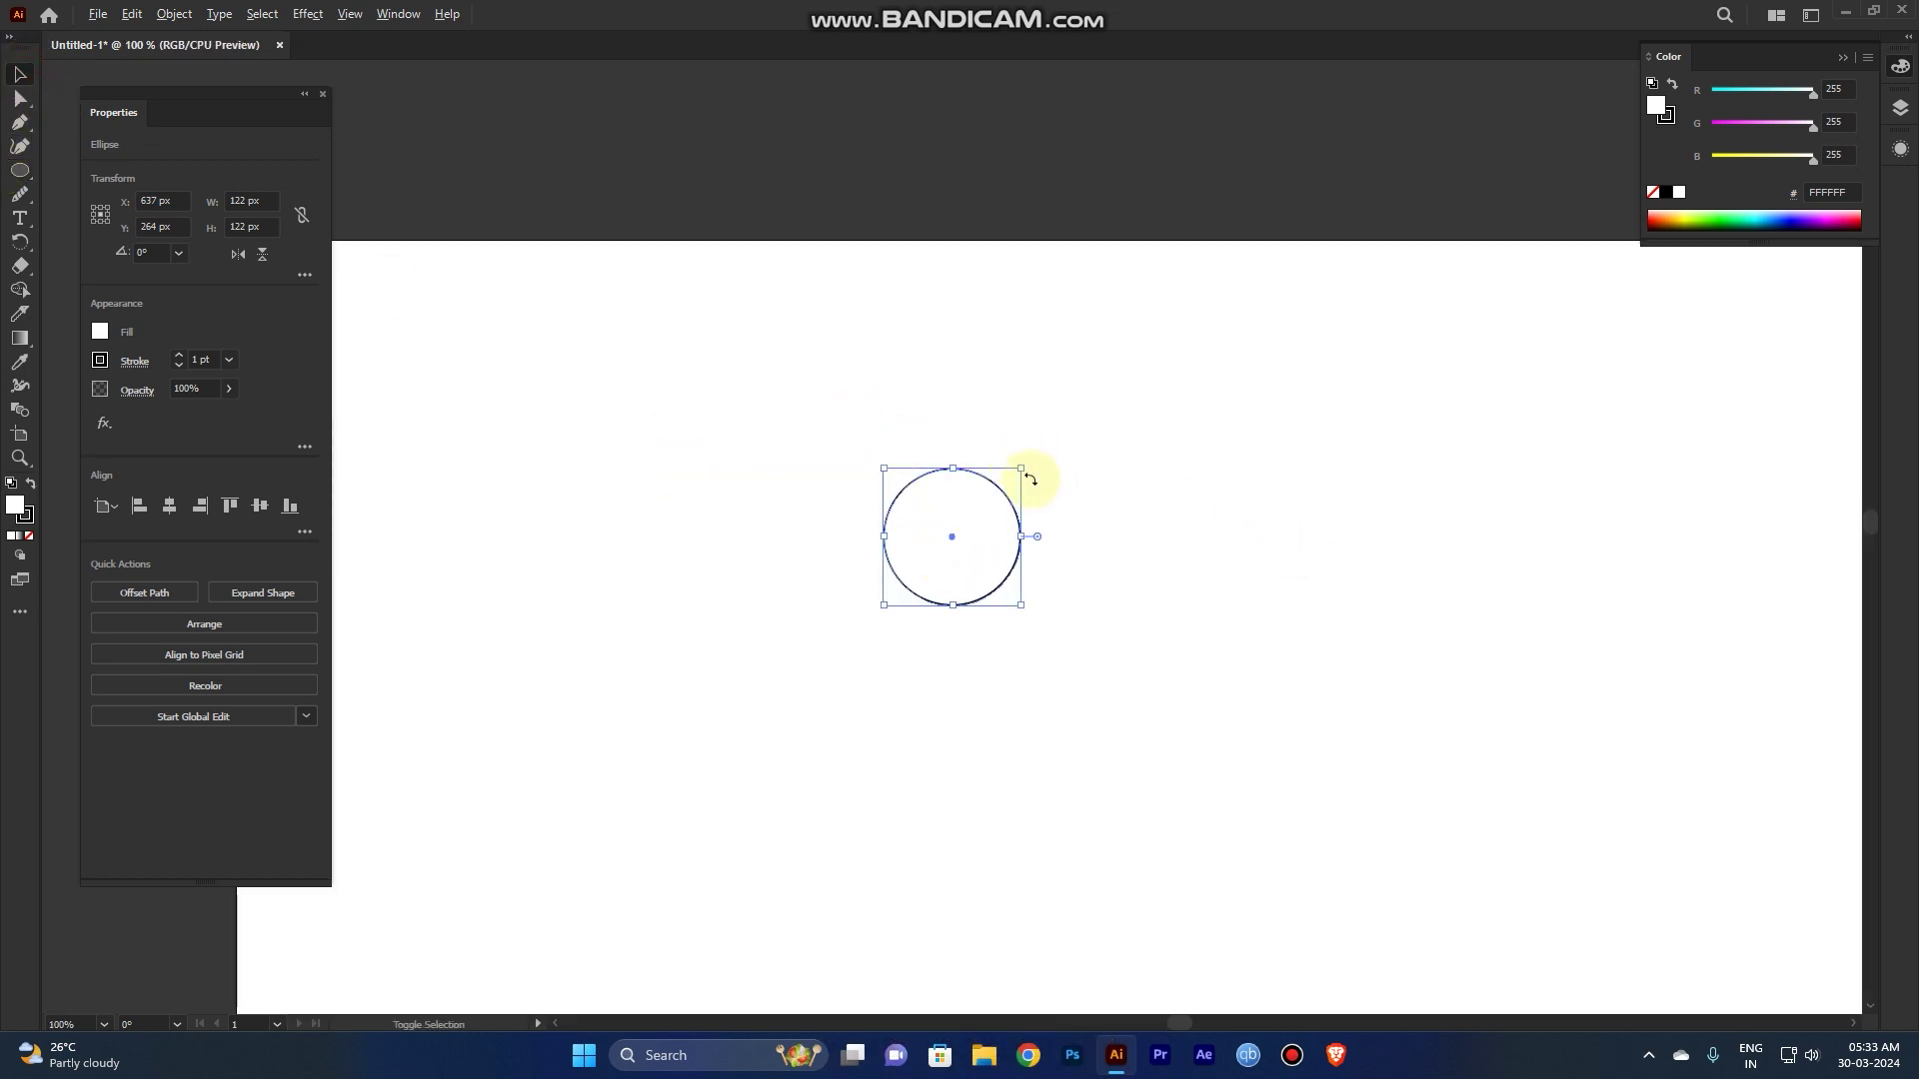
left_click_drag(1021, 467, 1016, 473)
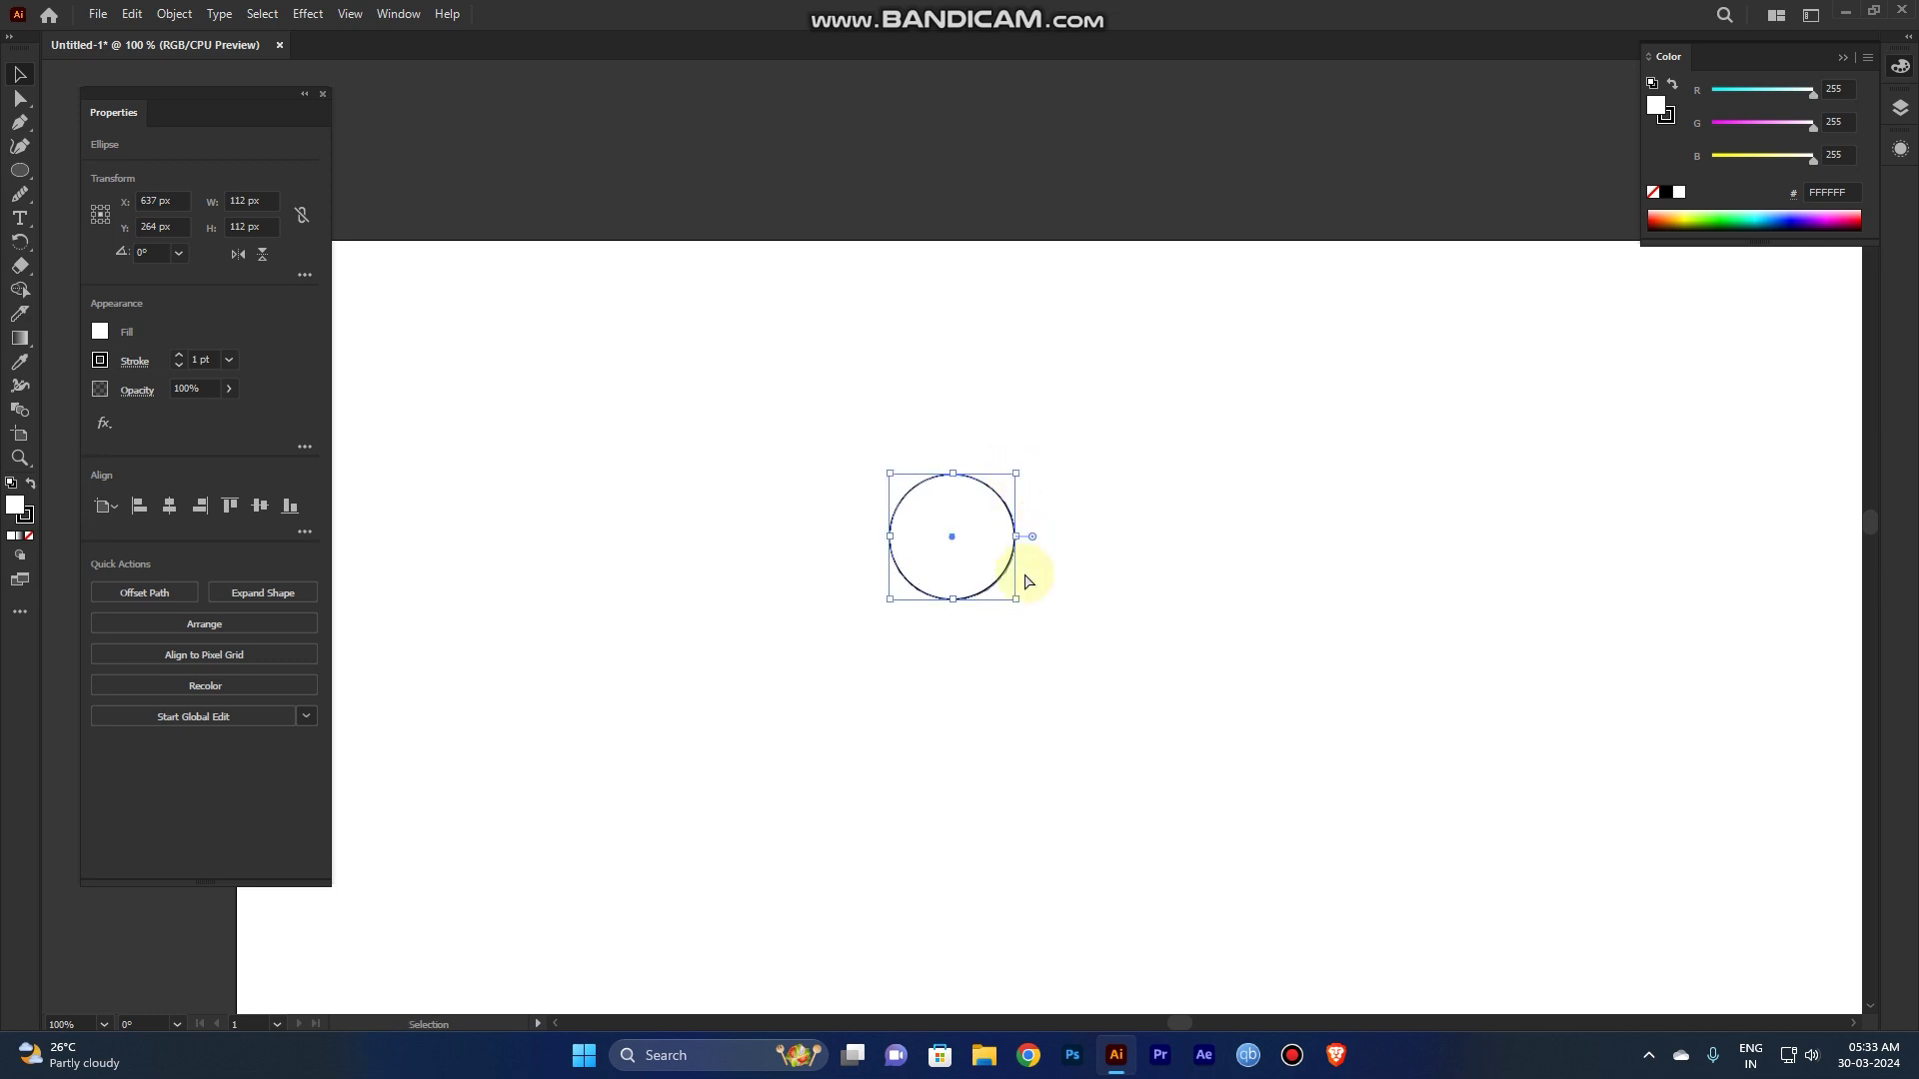
key("ctrl+minus")
key("ctrl+minus")
key("alt")
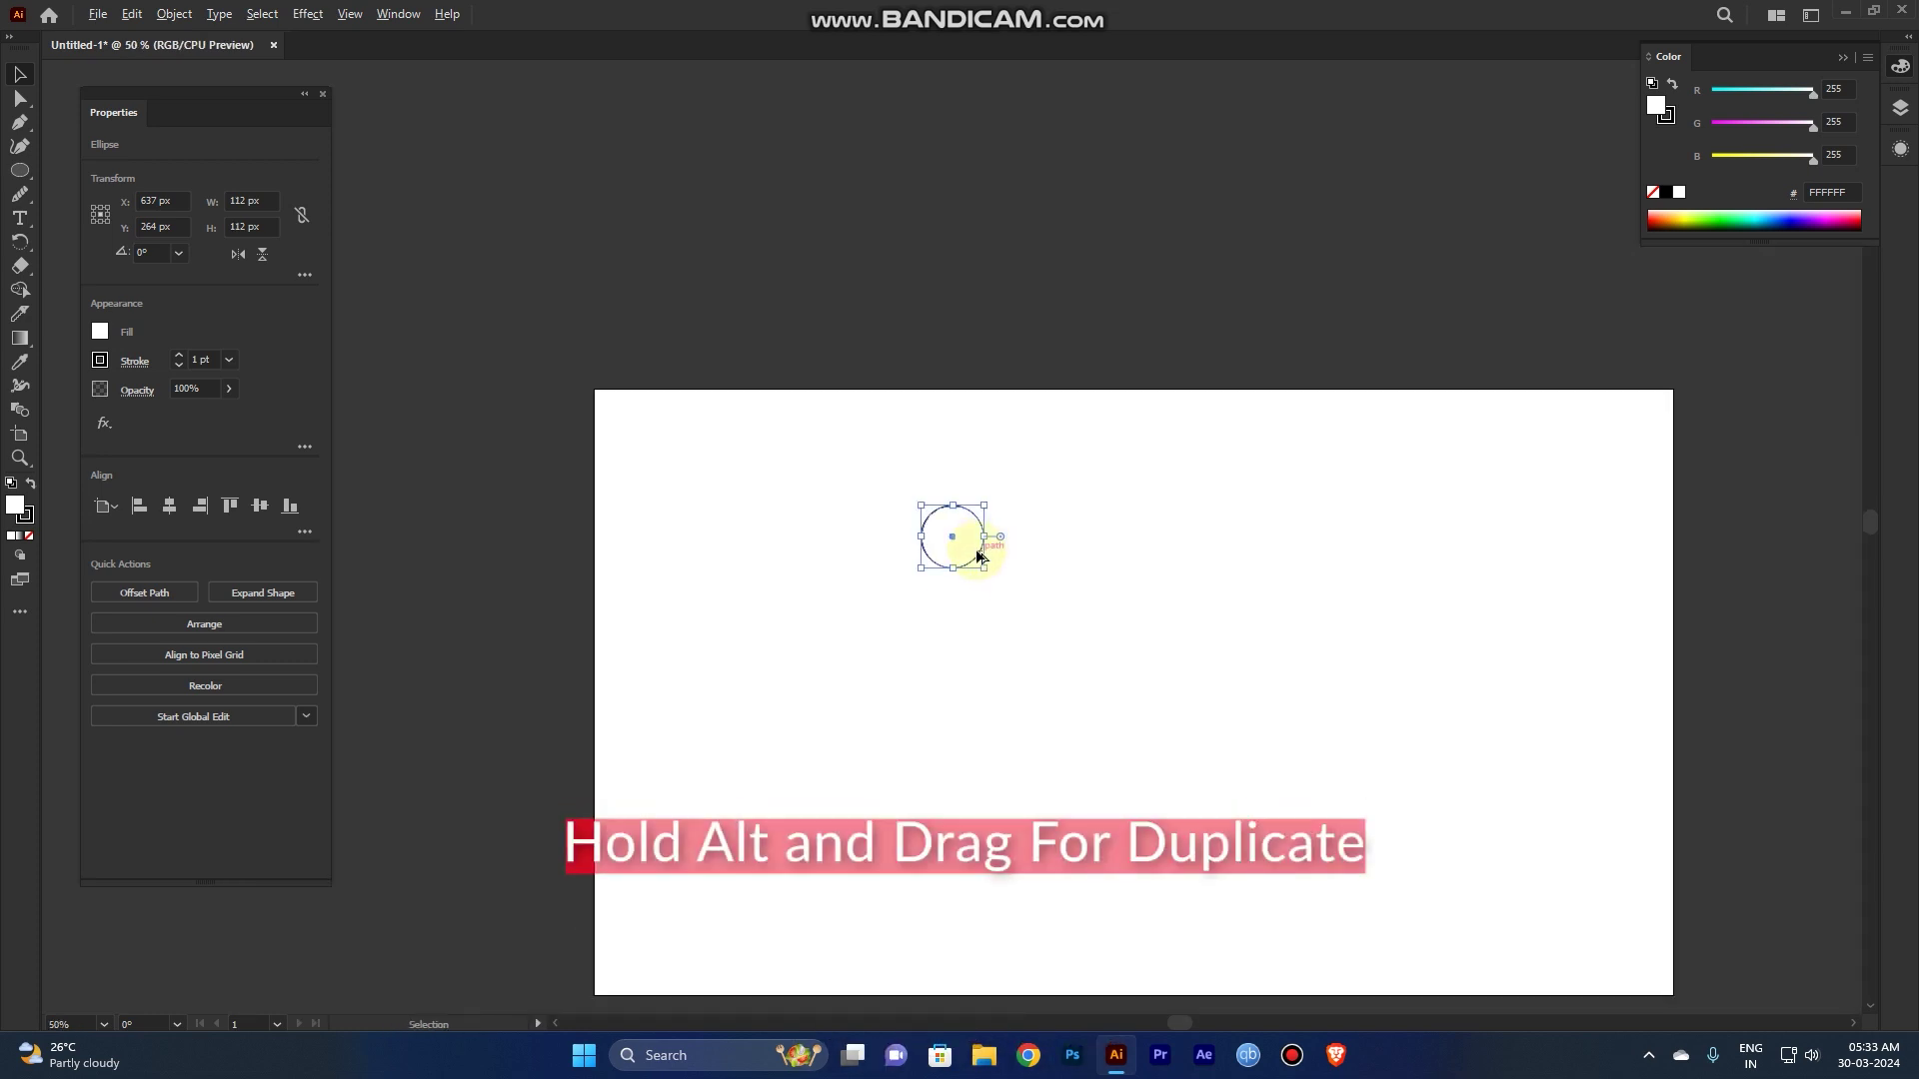
Step: Duplicate the circle to the right and enlarge the copy to 150 px from its centre
left_click_drag(979, 556, 1221, 550)
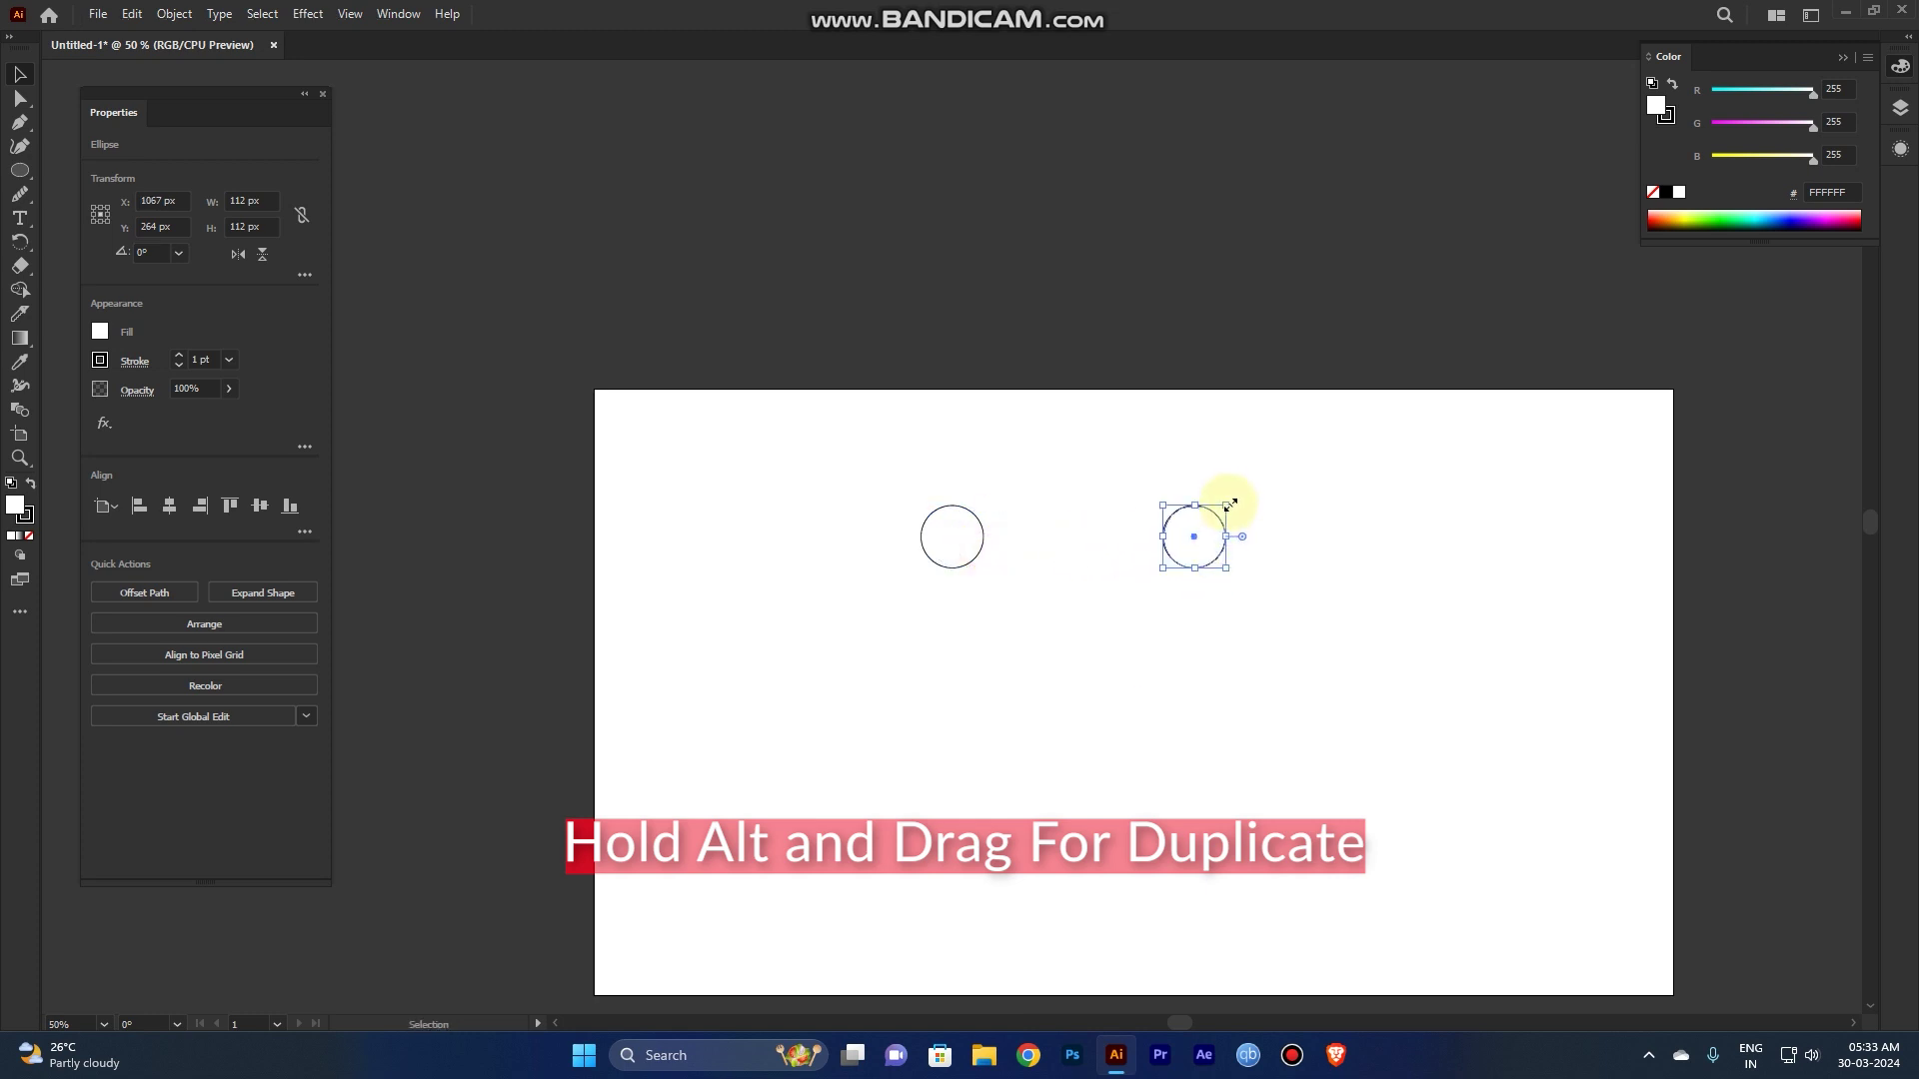
key("alt")
key("shift")
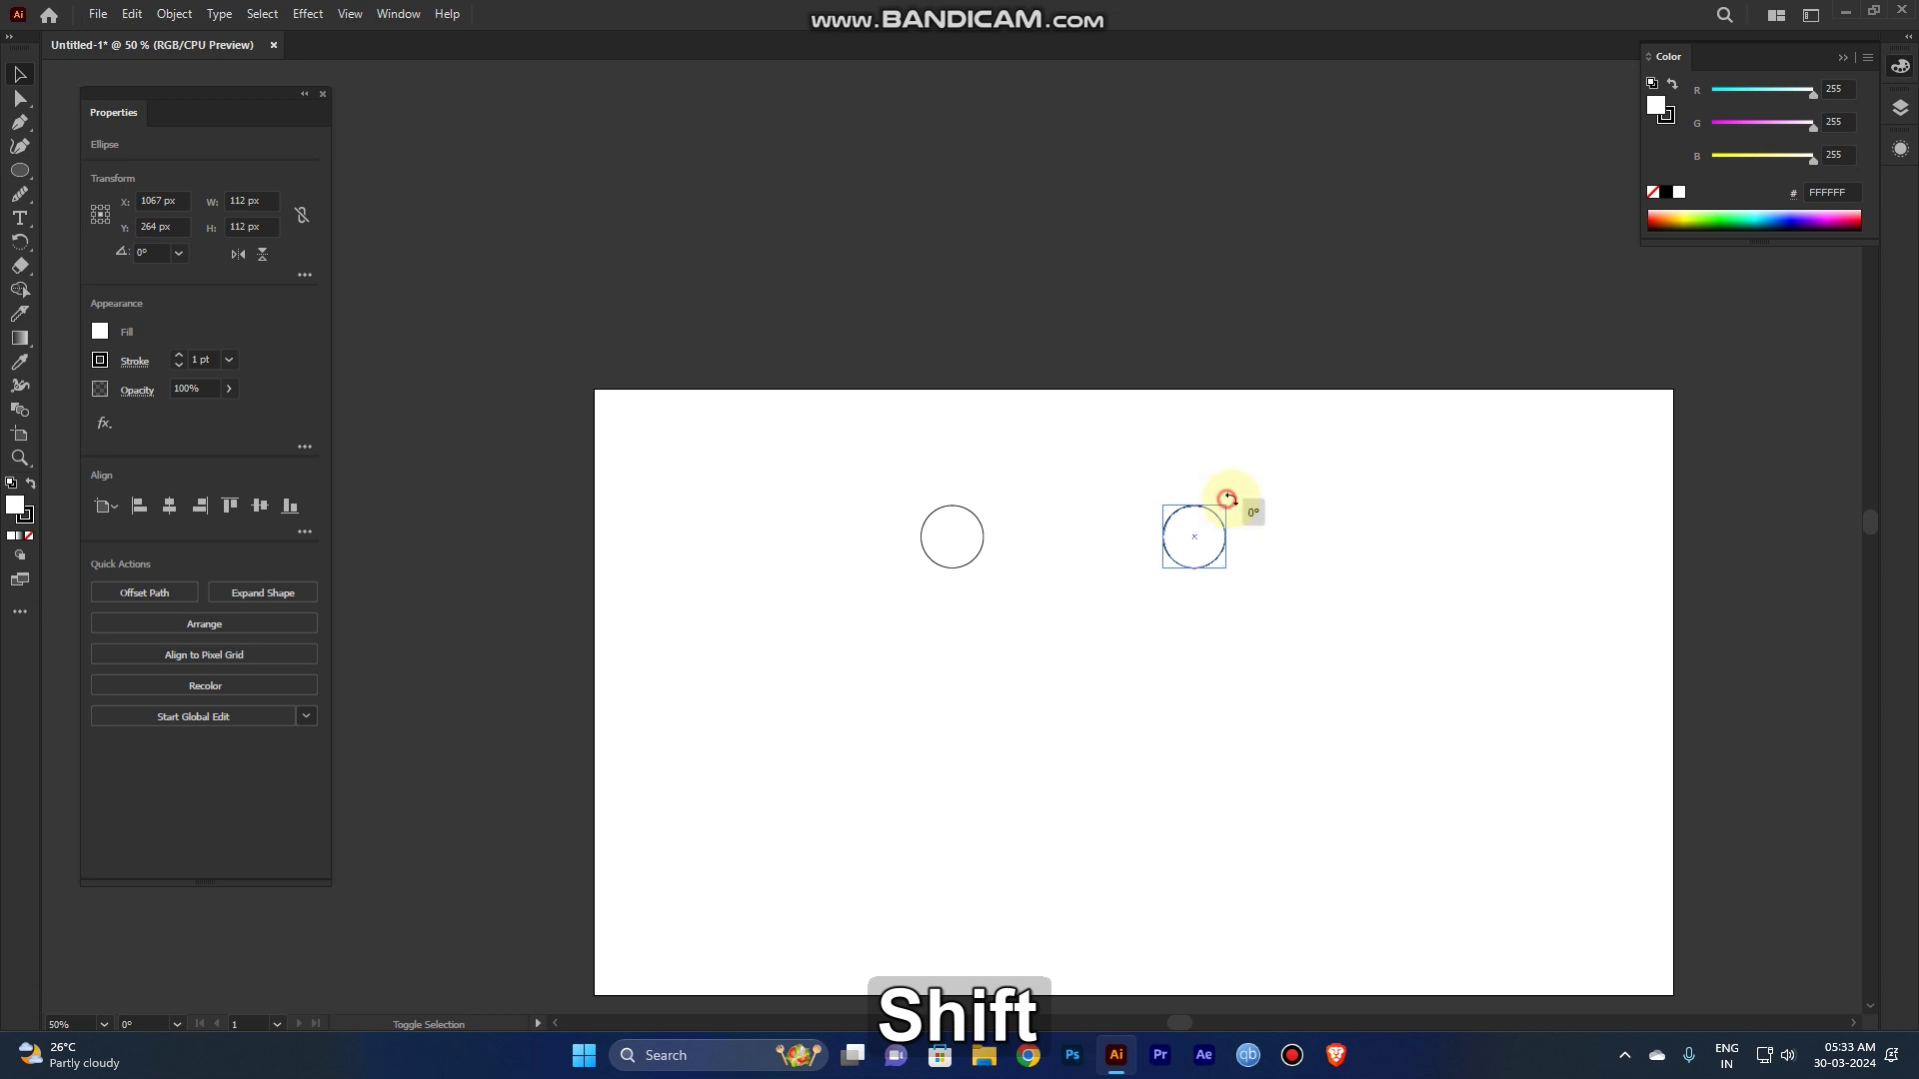
key("alt")
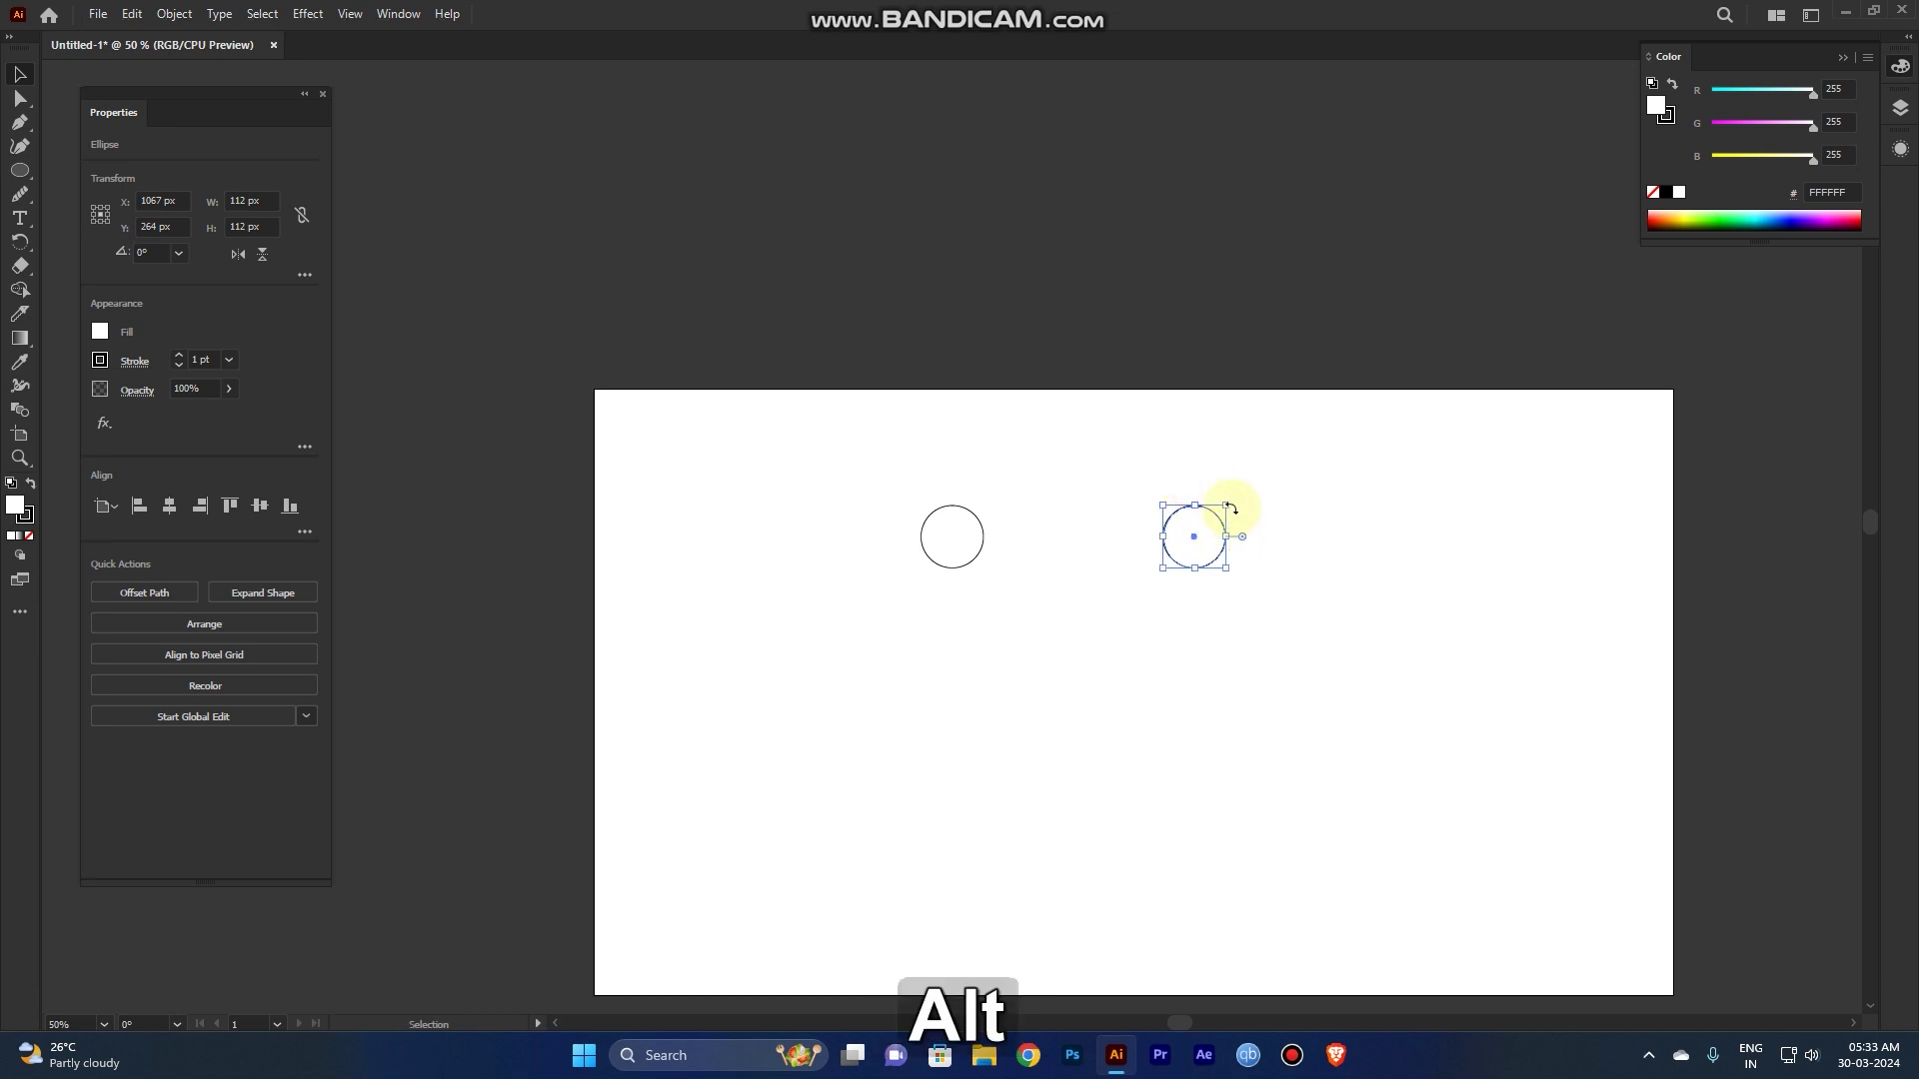
left_click_drag(1226, 505, 1238, 497)
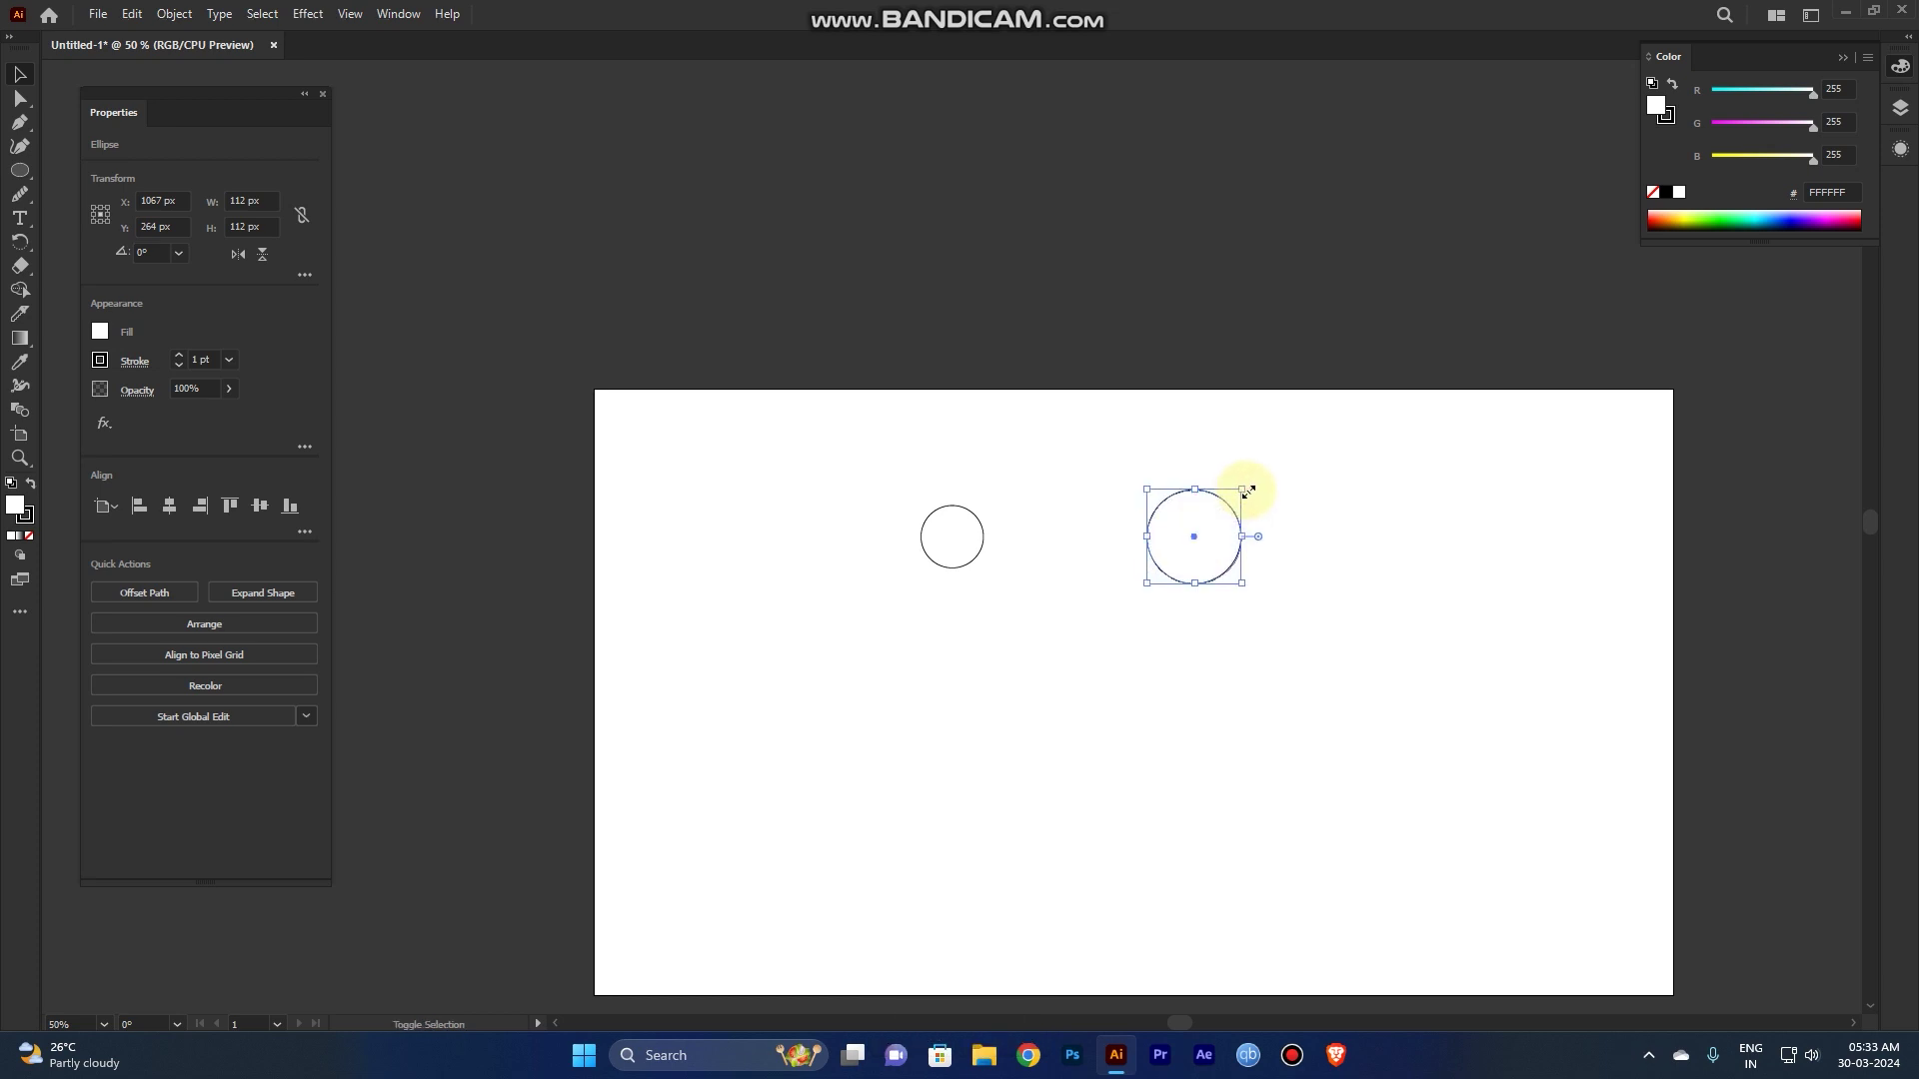
Step: Move the 150 px circle further right, then select both circles
left_click_drag(858, 475, 1300, 662)
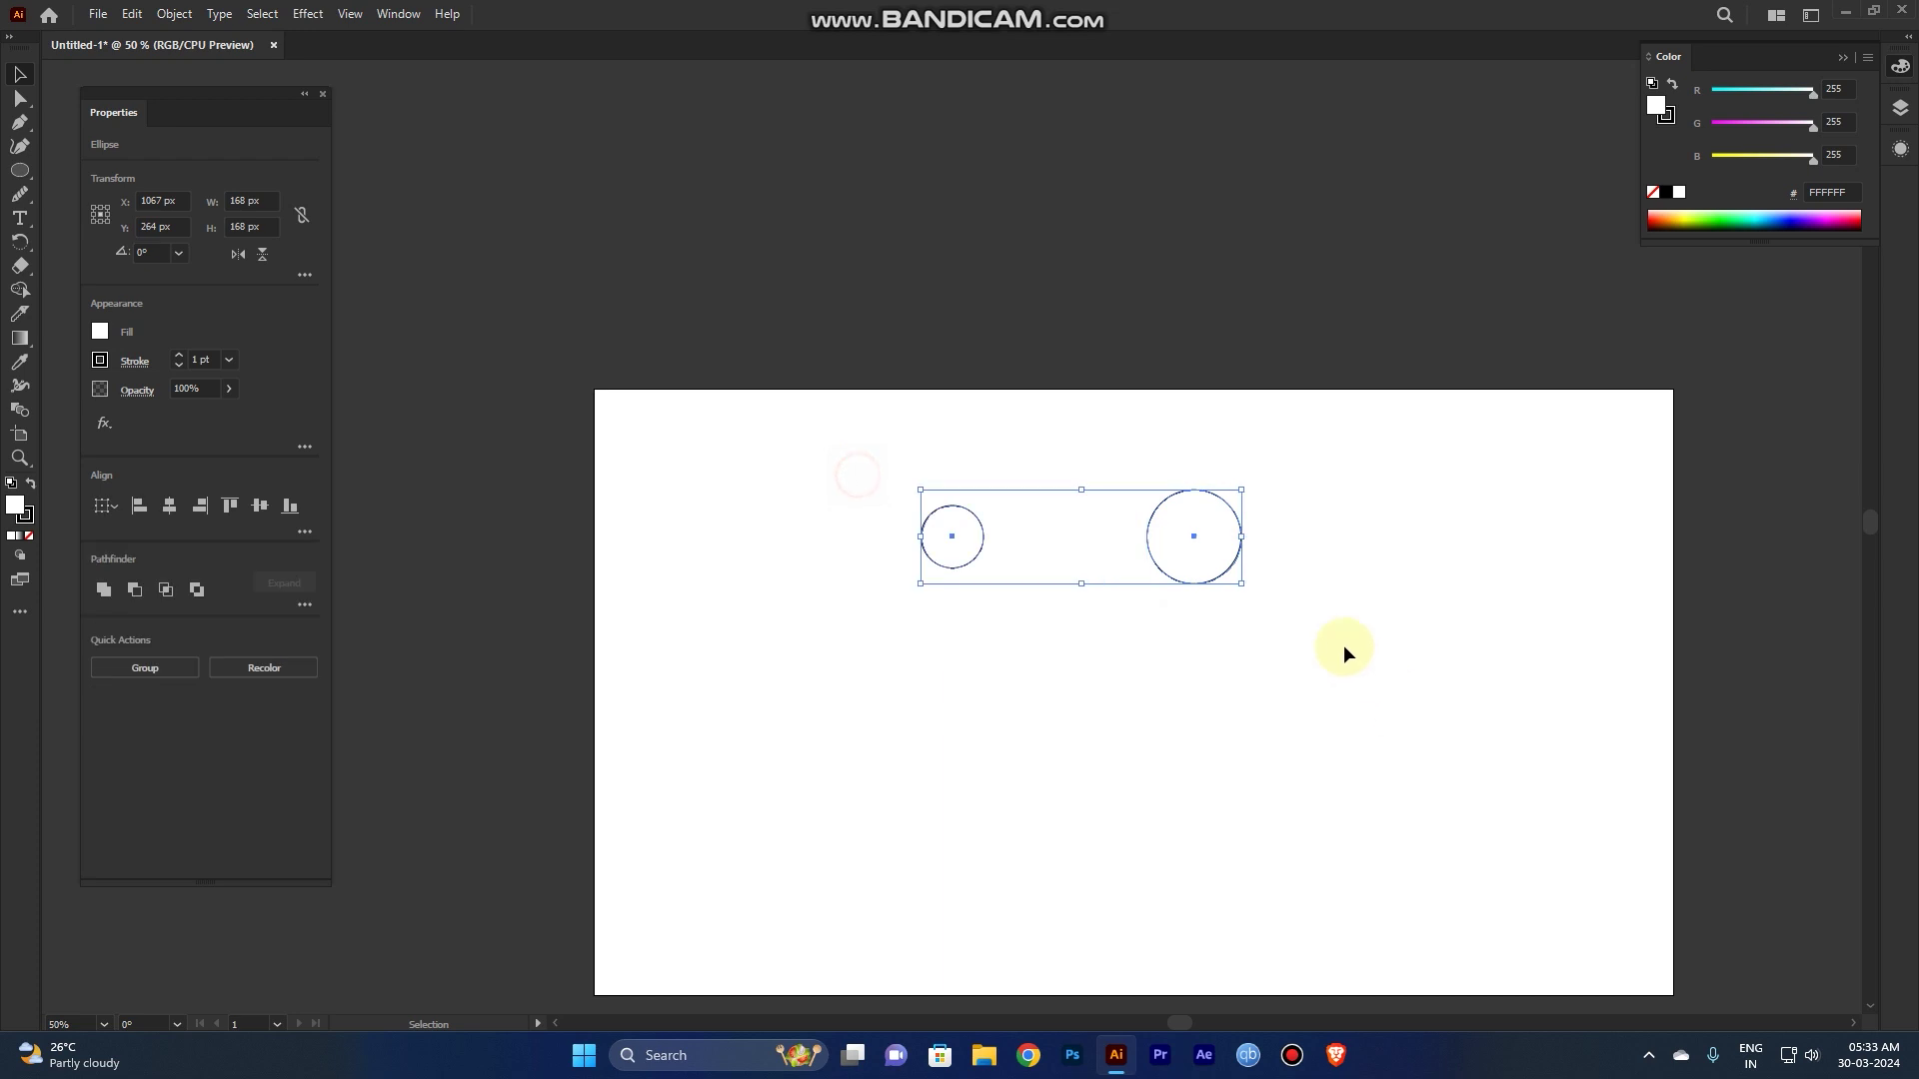
left_click(1257, 571)
left_click_drag(1243, 554, 698, 527)
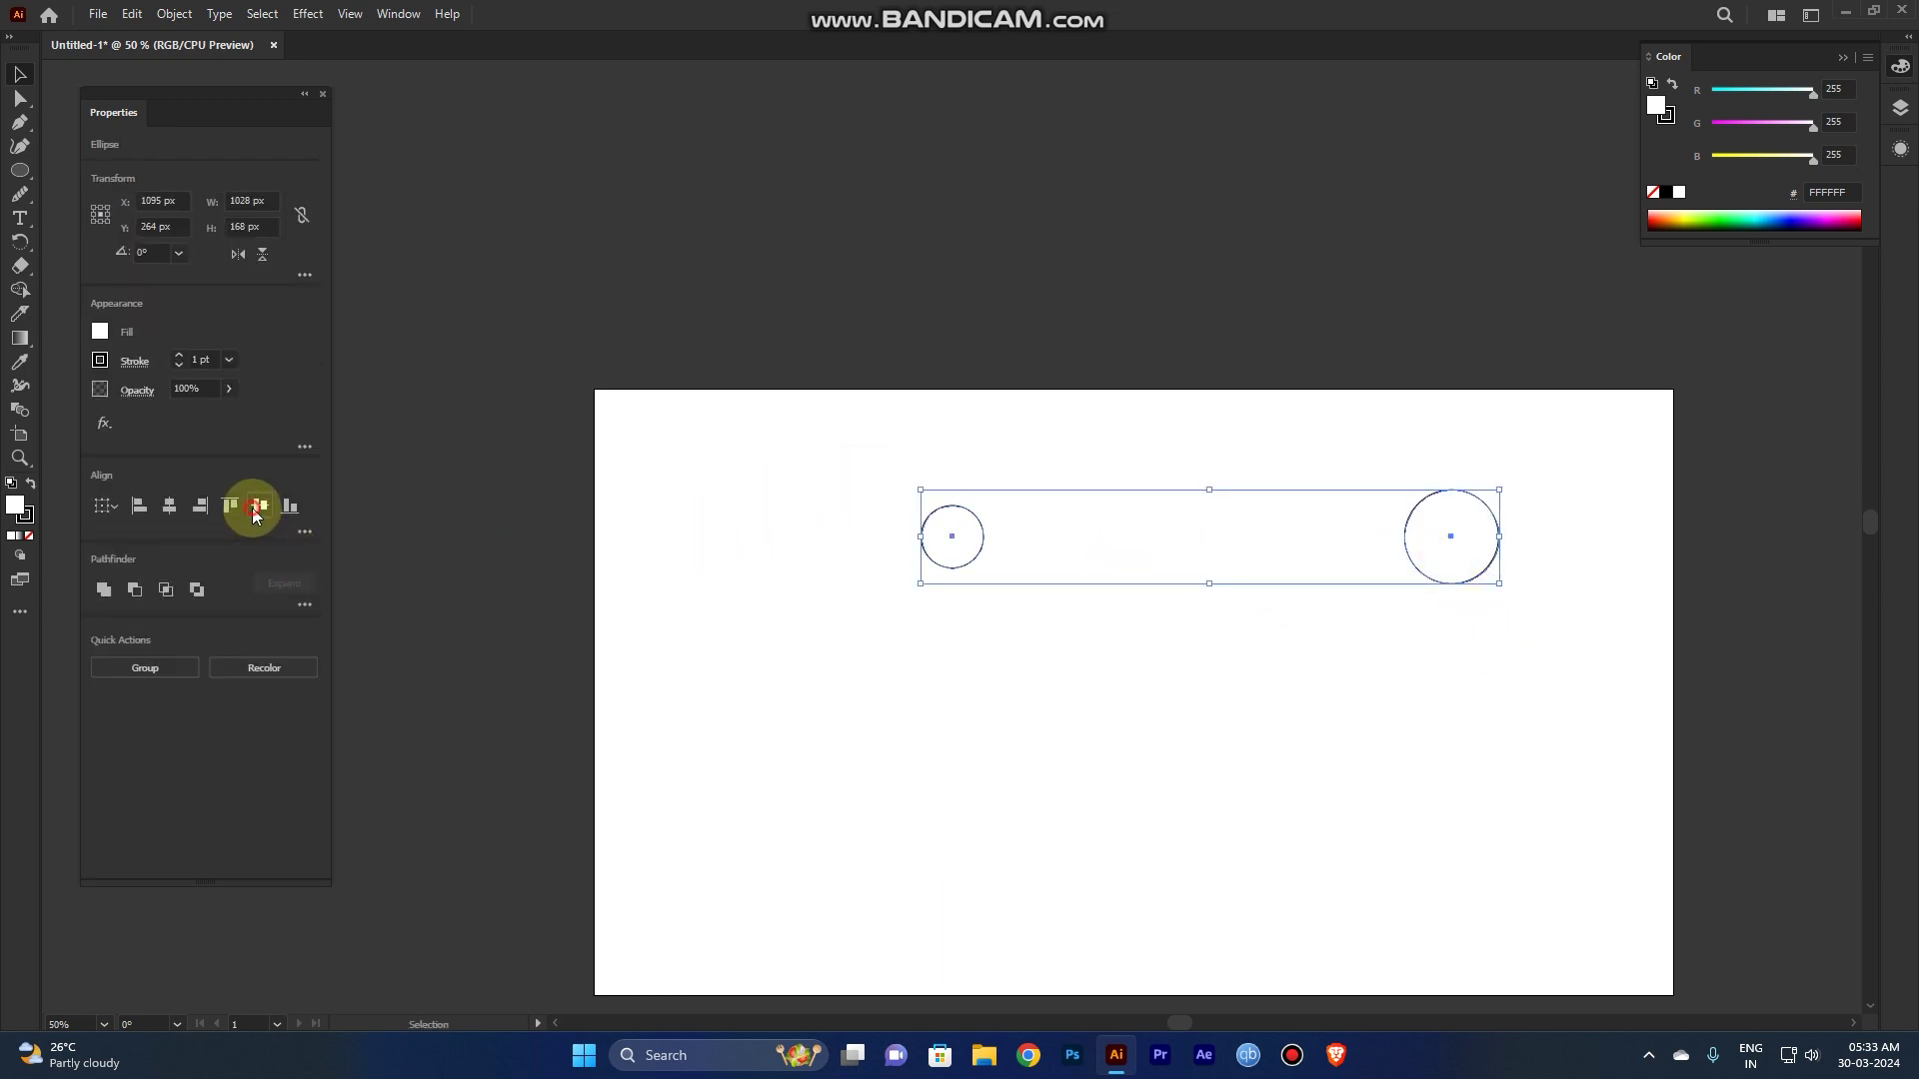
left_click(1300, 684)
left_click_drag(1479, 663, 807, 460)
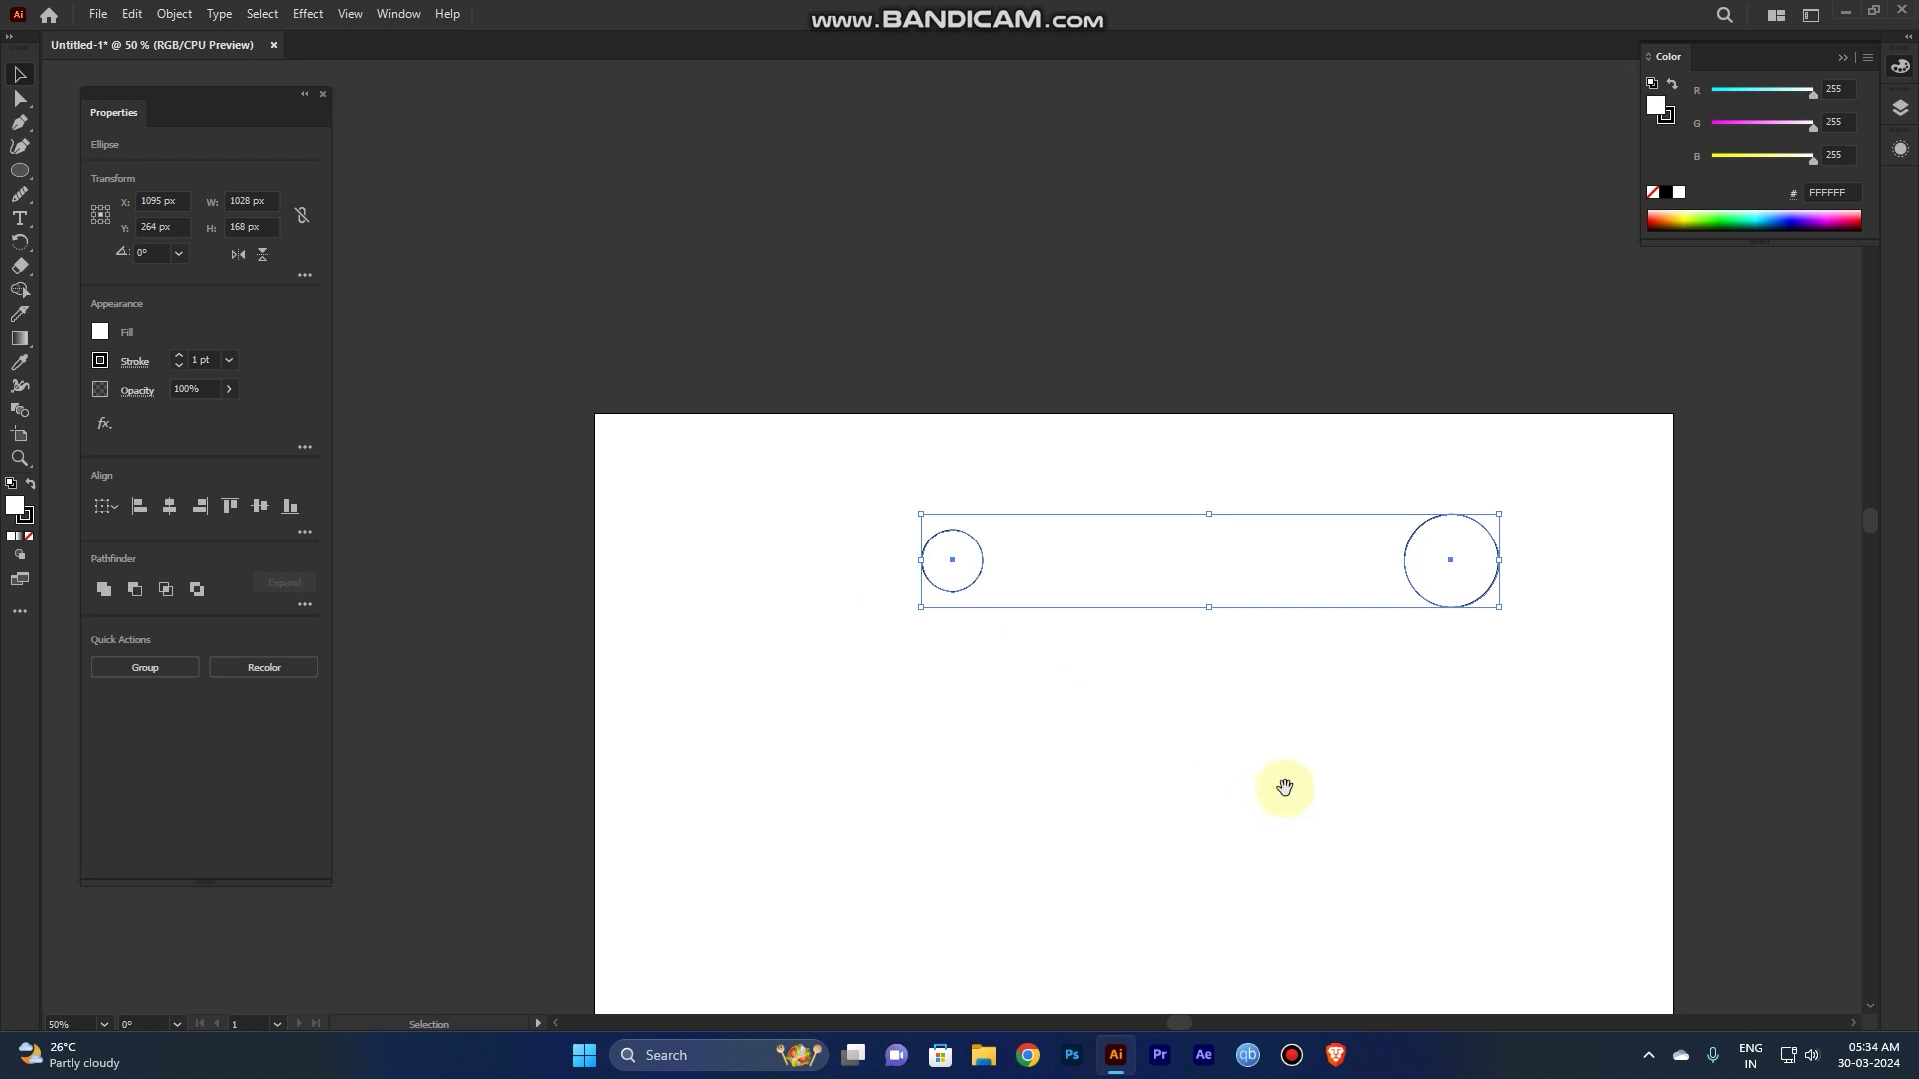
Step: Pan the view to recentre the artboard
left_click_drag(1286, 789, 1170, 642)
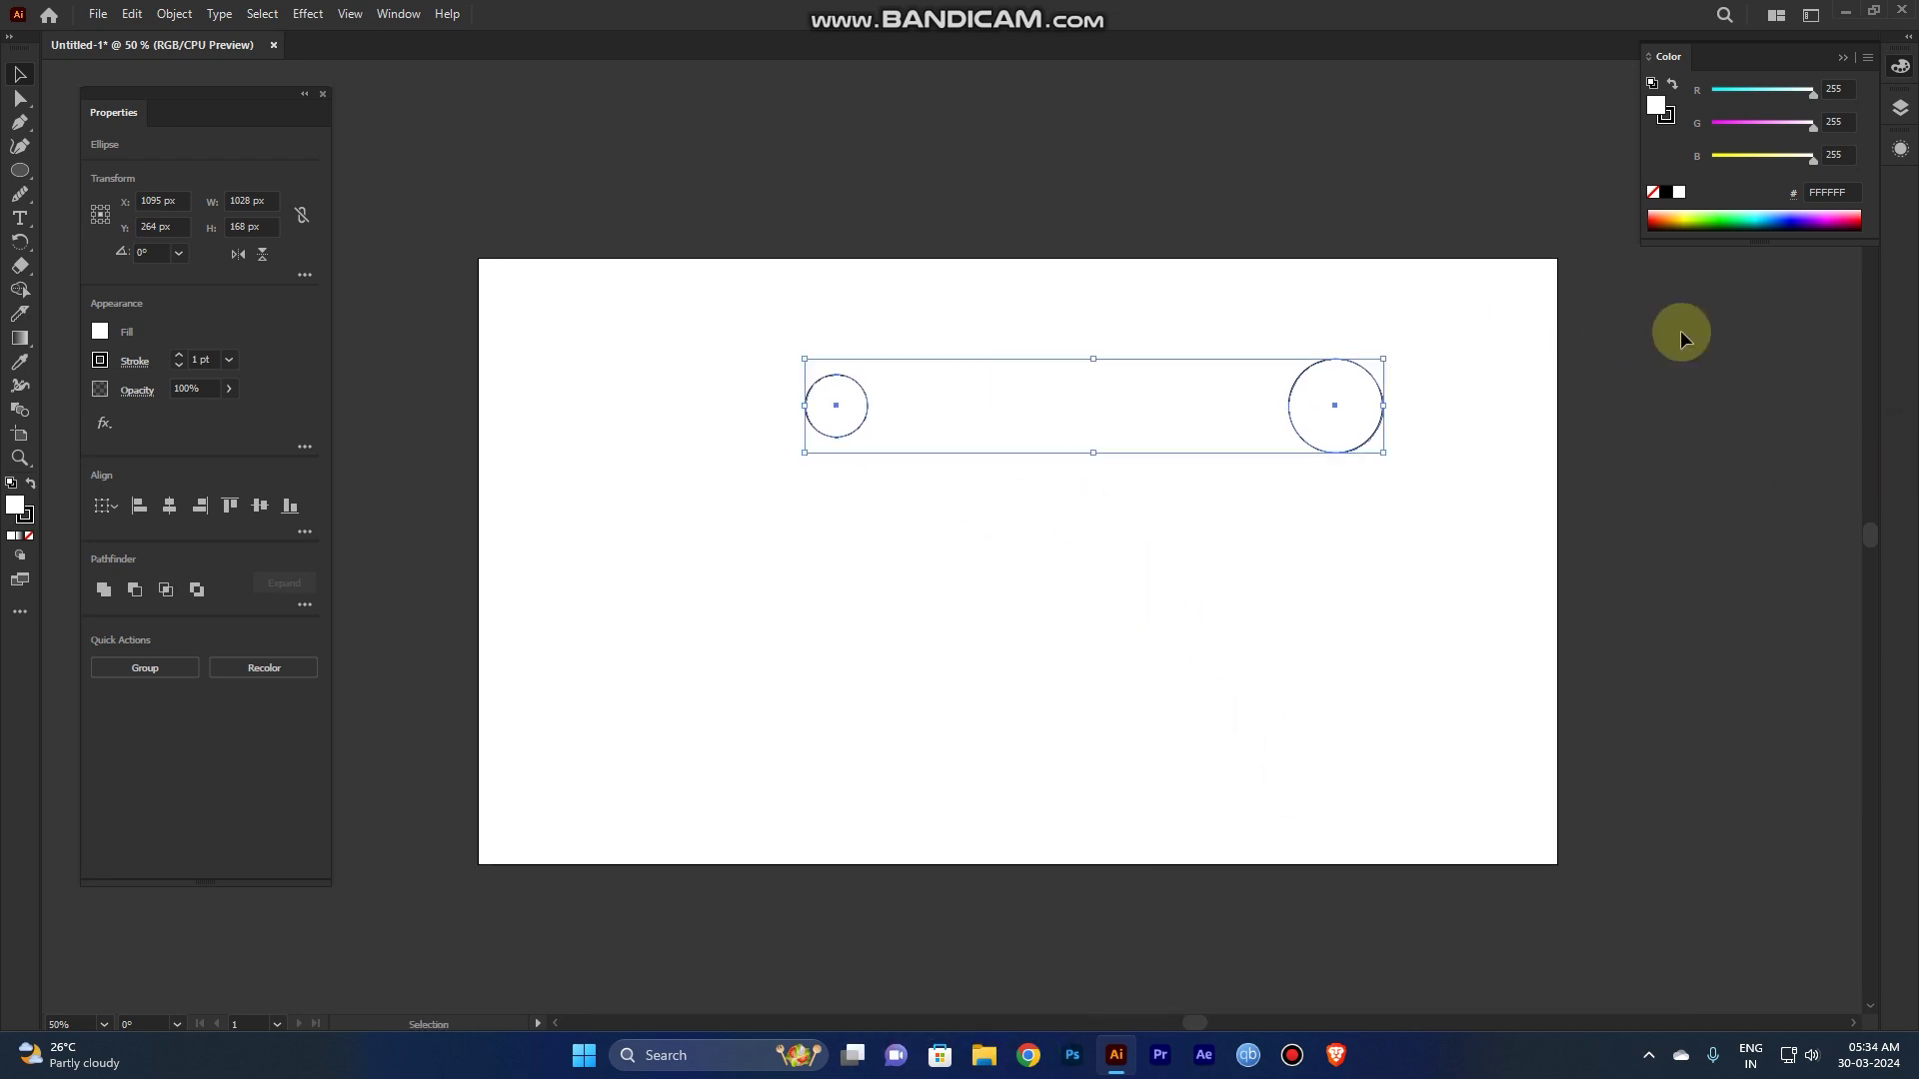
Step: Fill both circles with a white-to-black gradient from the Gradient panel and set their stroke to None
left_click(400, 15)
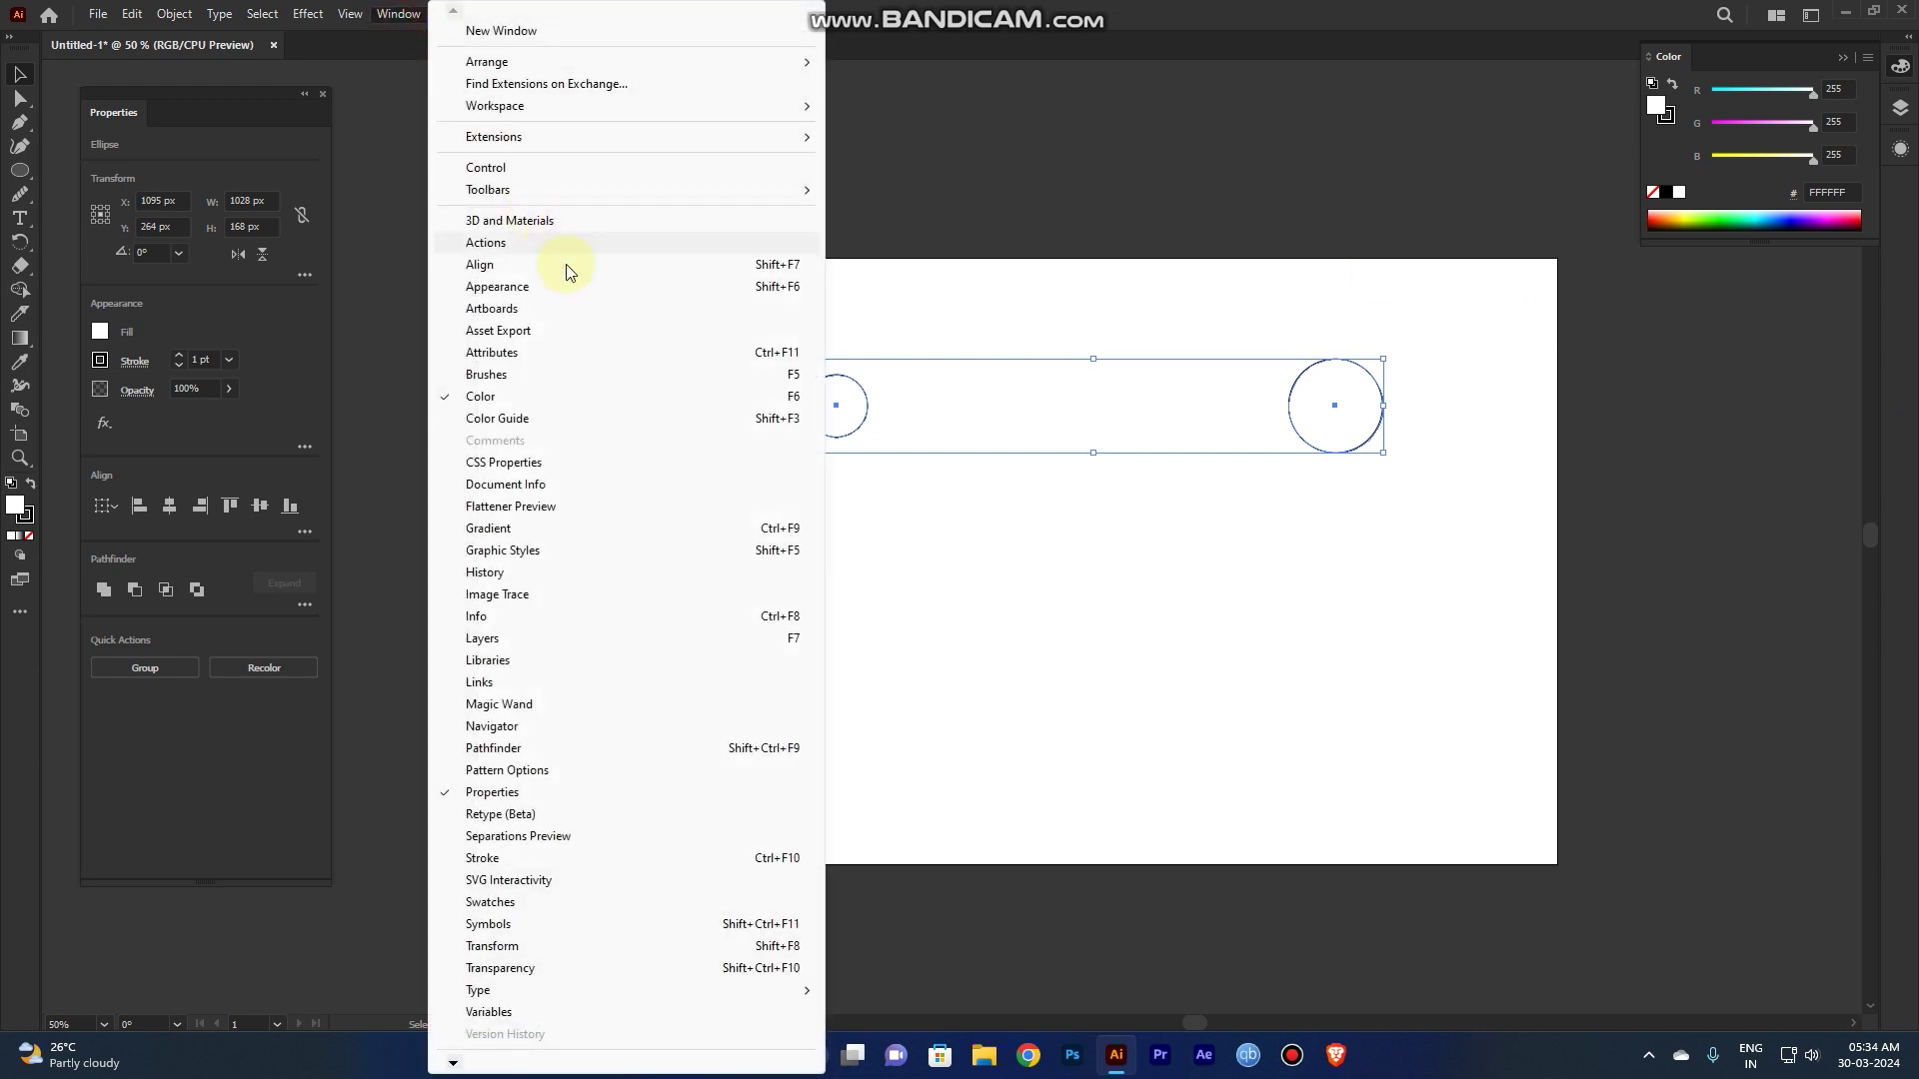
left_click(554, 527)
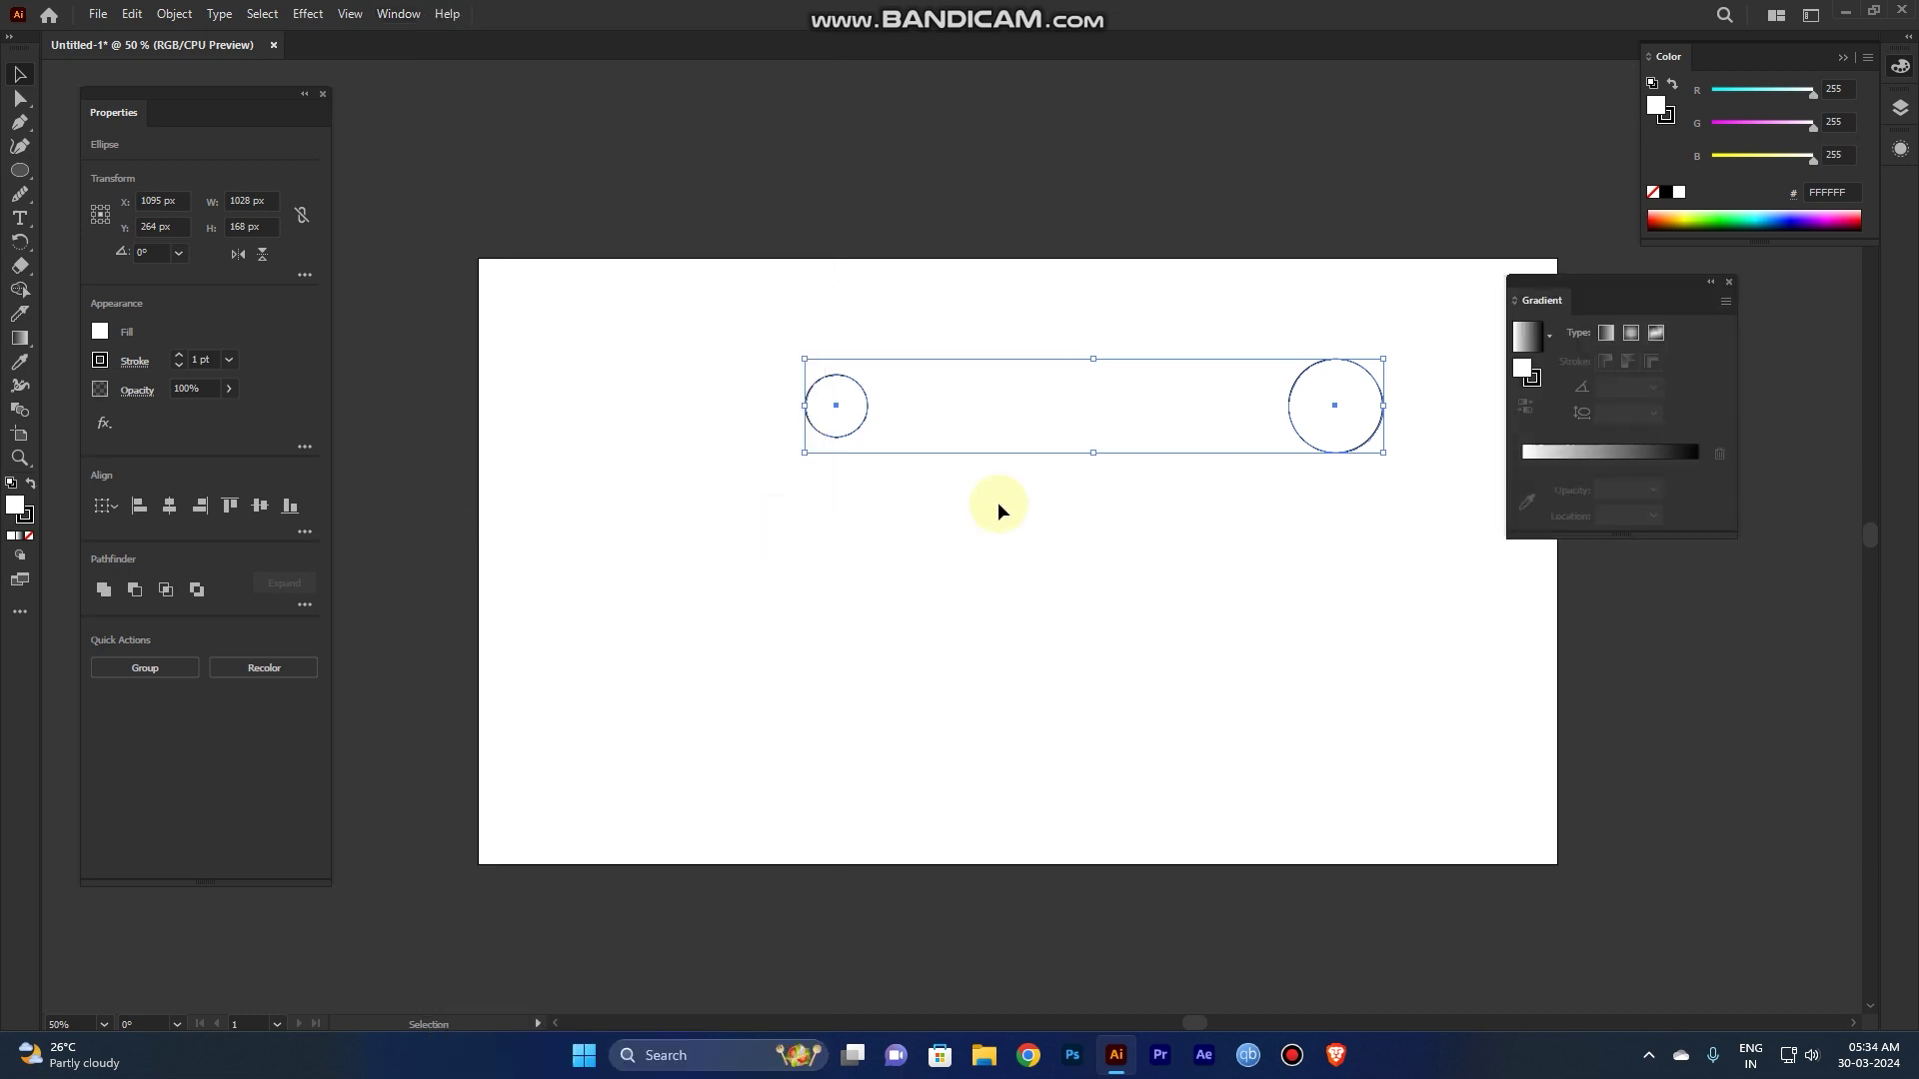
left_click(1579, 454)
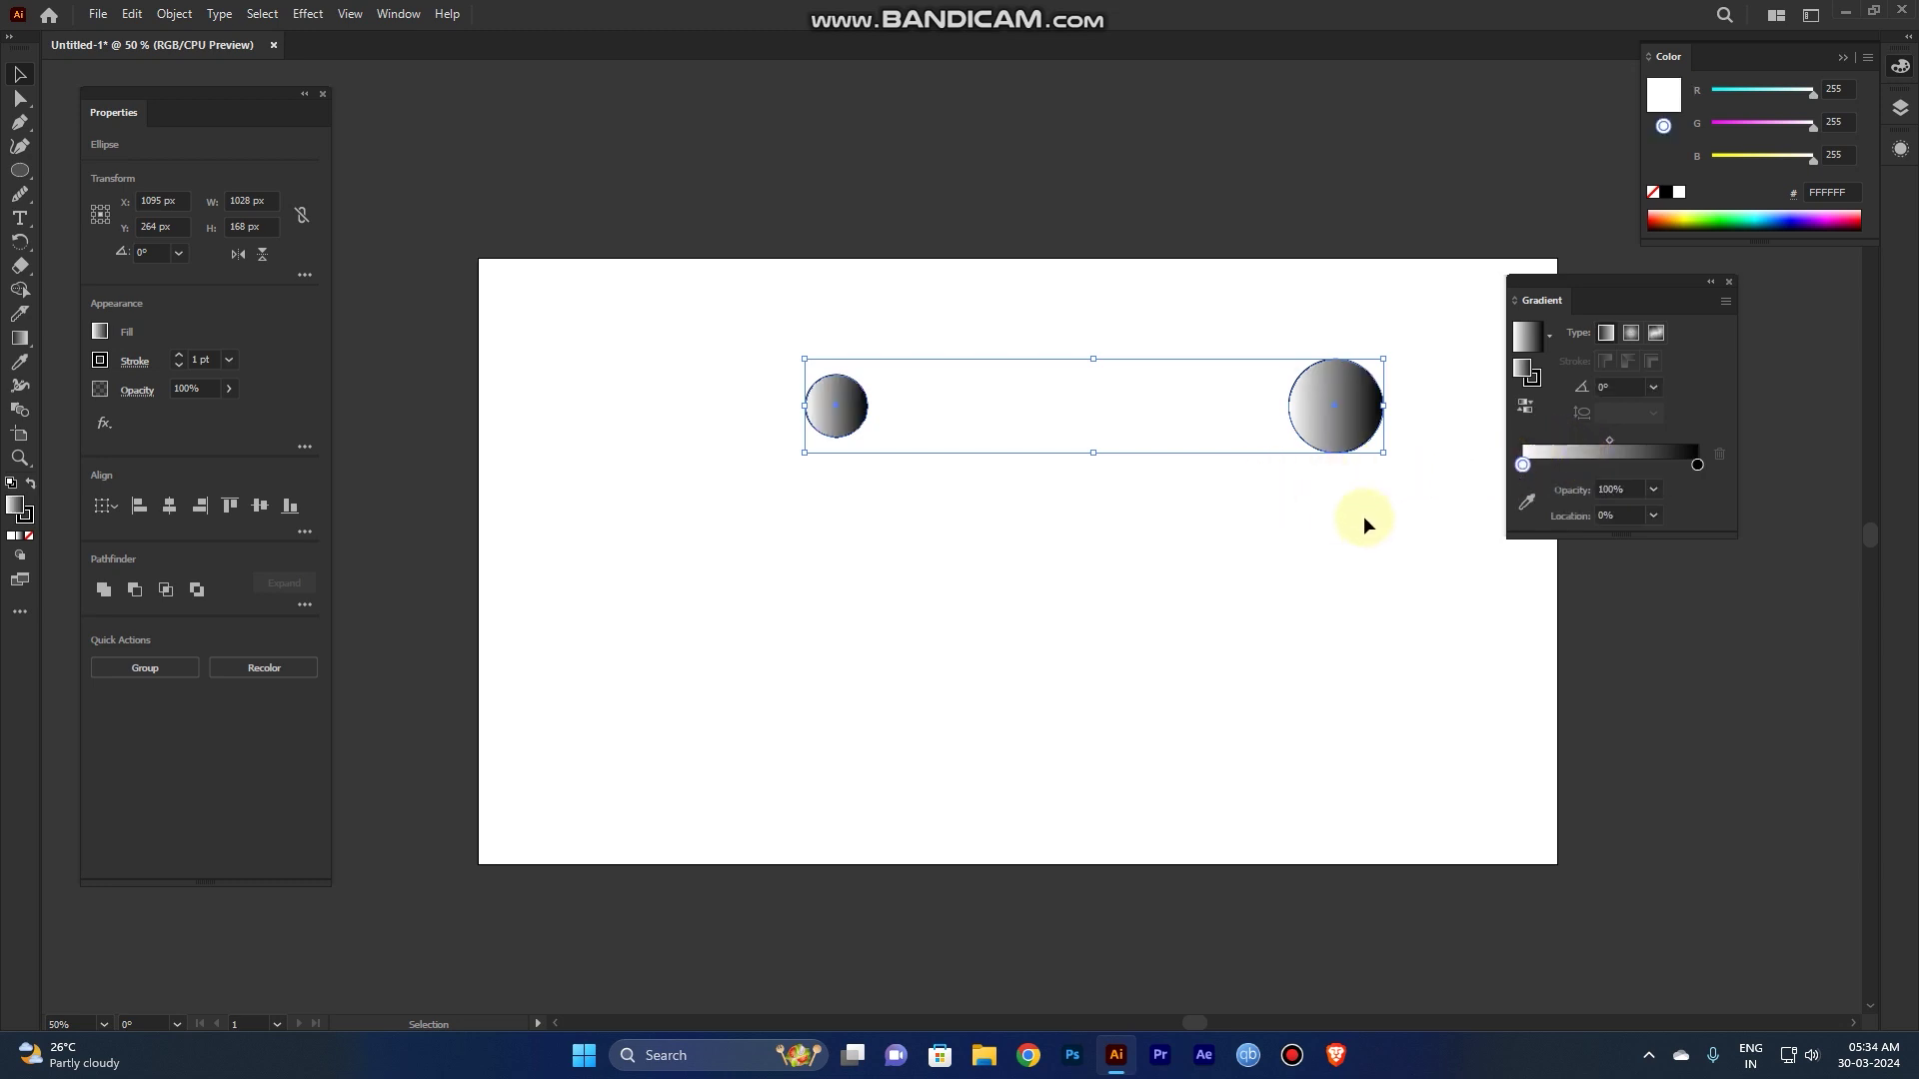
left_click_drag(1412, 520, 764, 404)
left_click(26, 518)
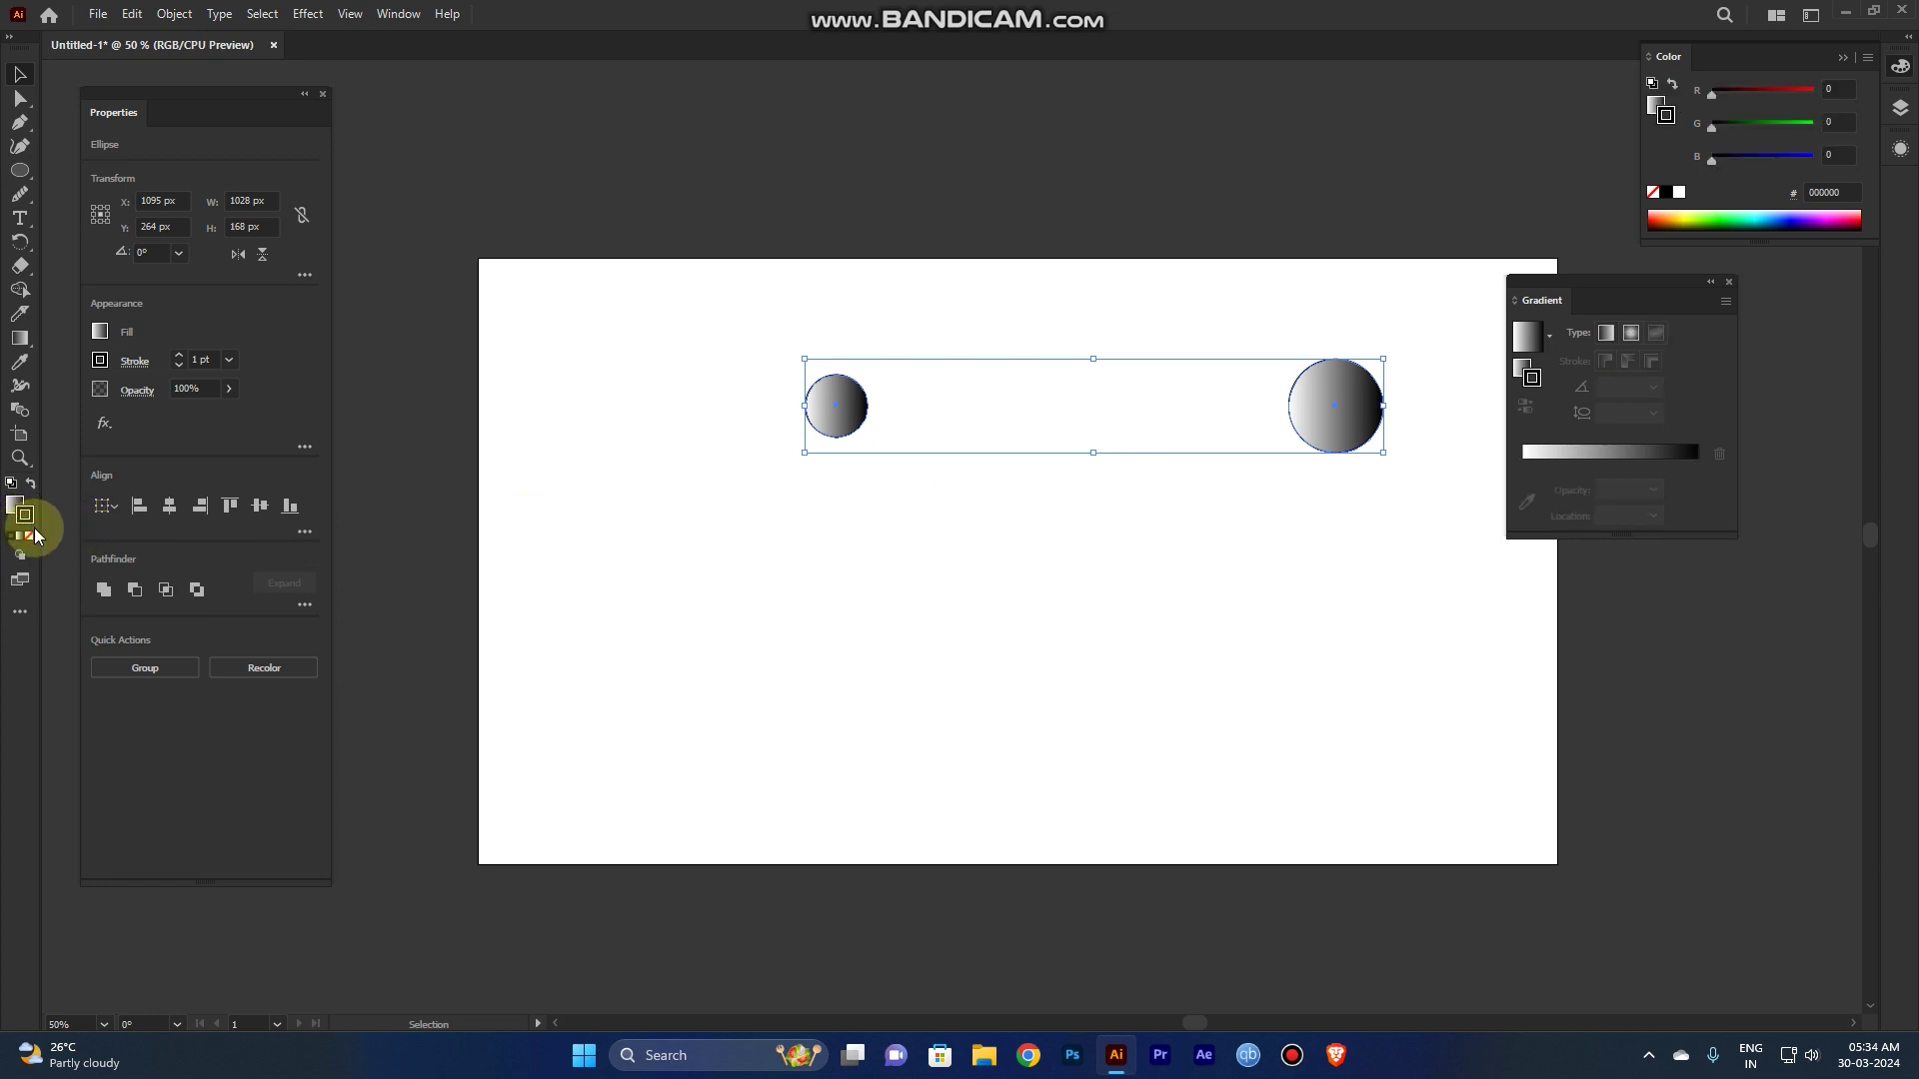
left_click(29, 537)
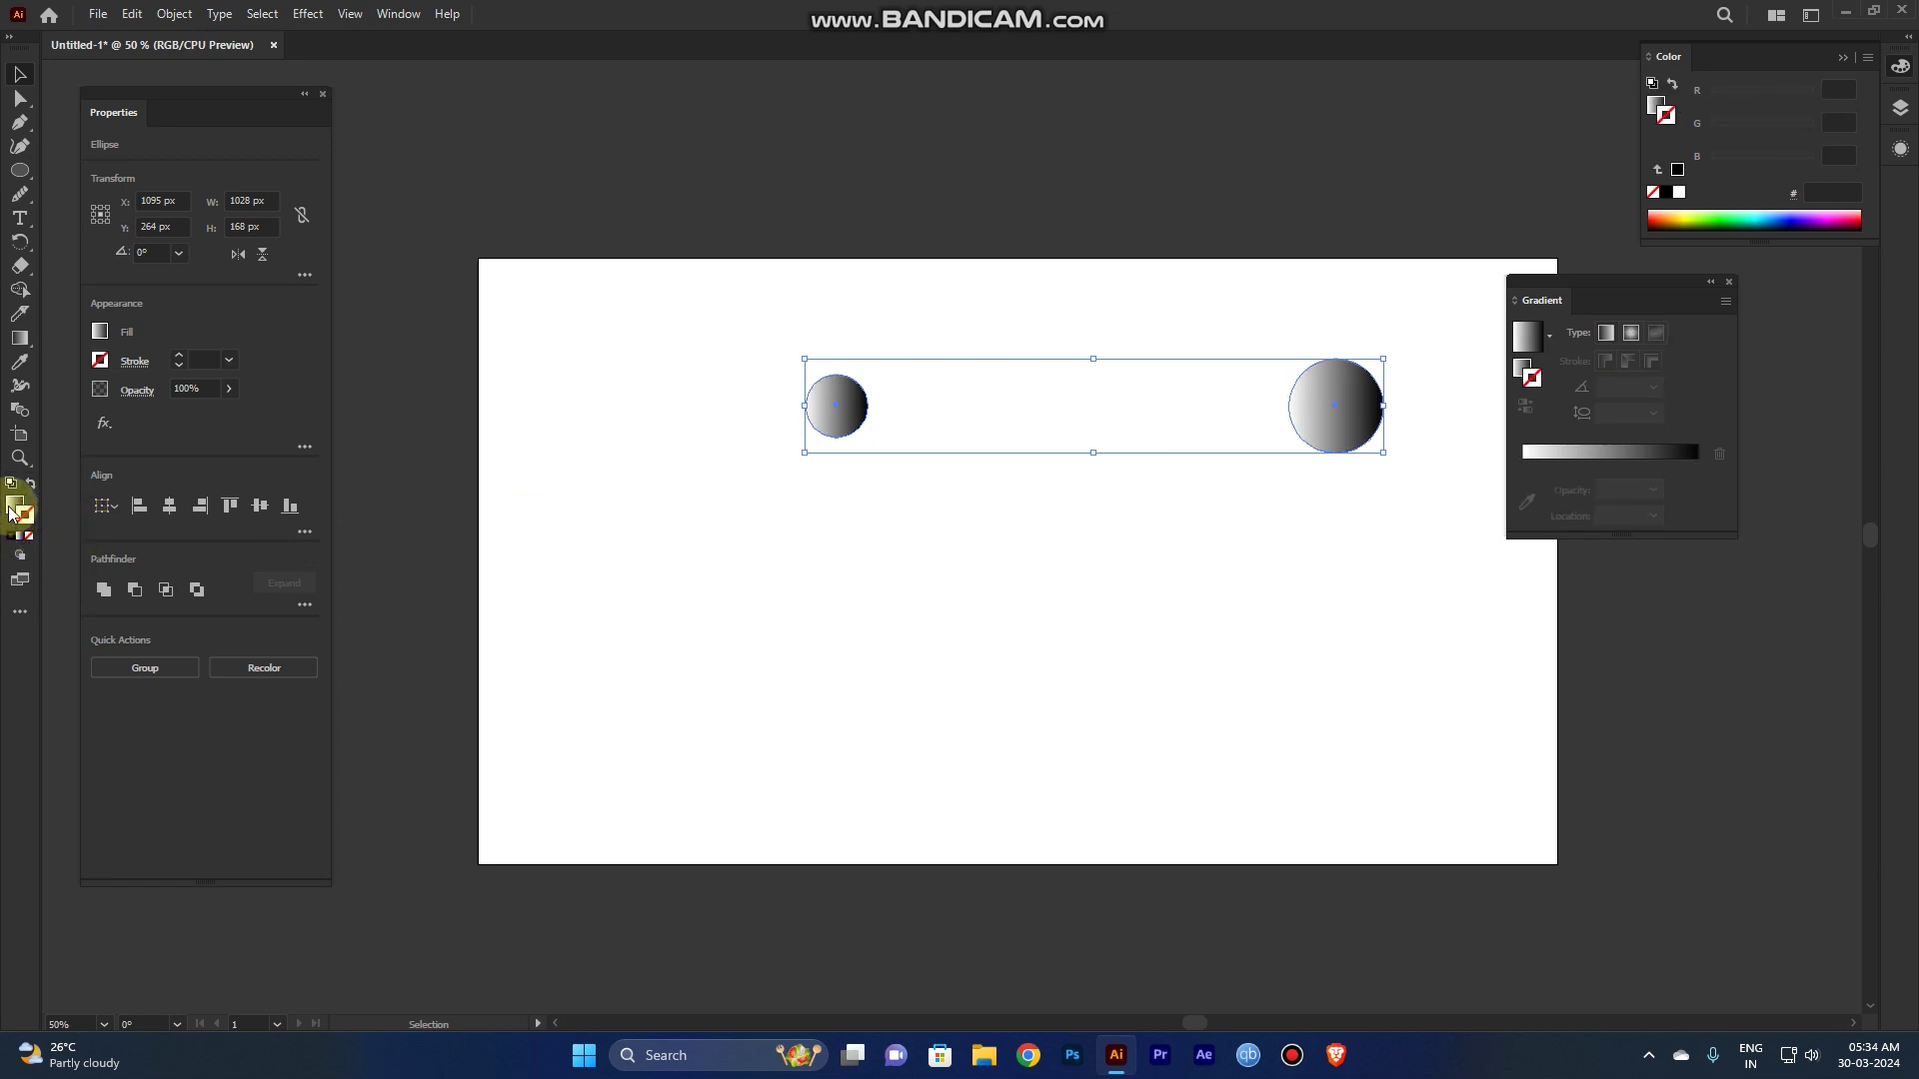
left_click(15, 505)
left_click(1163, 583)
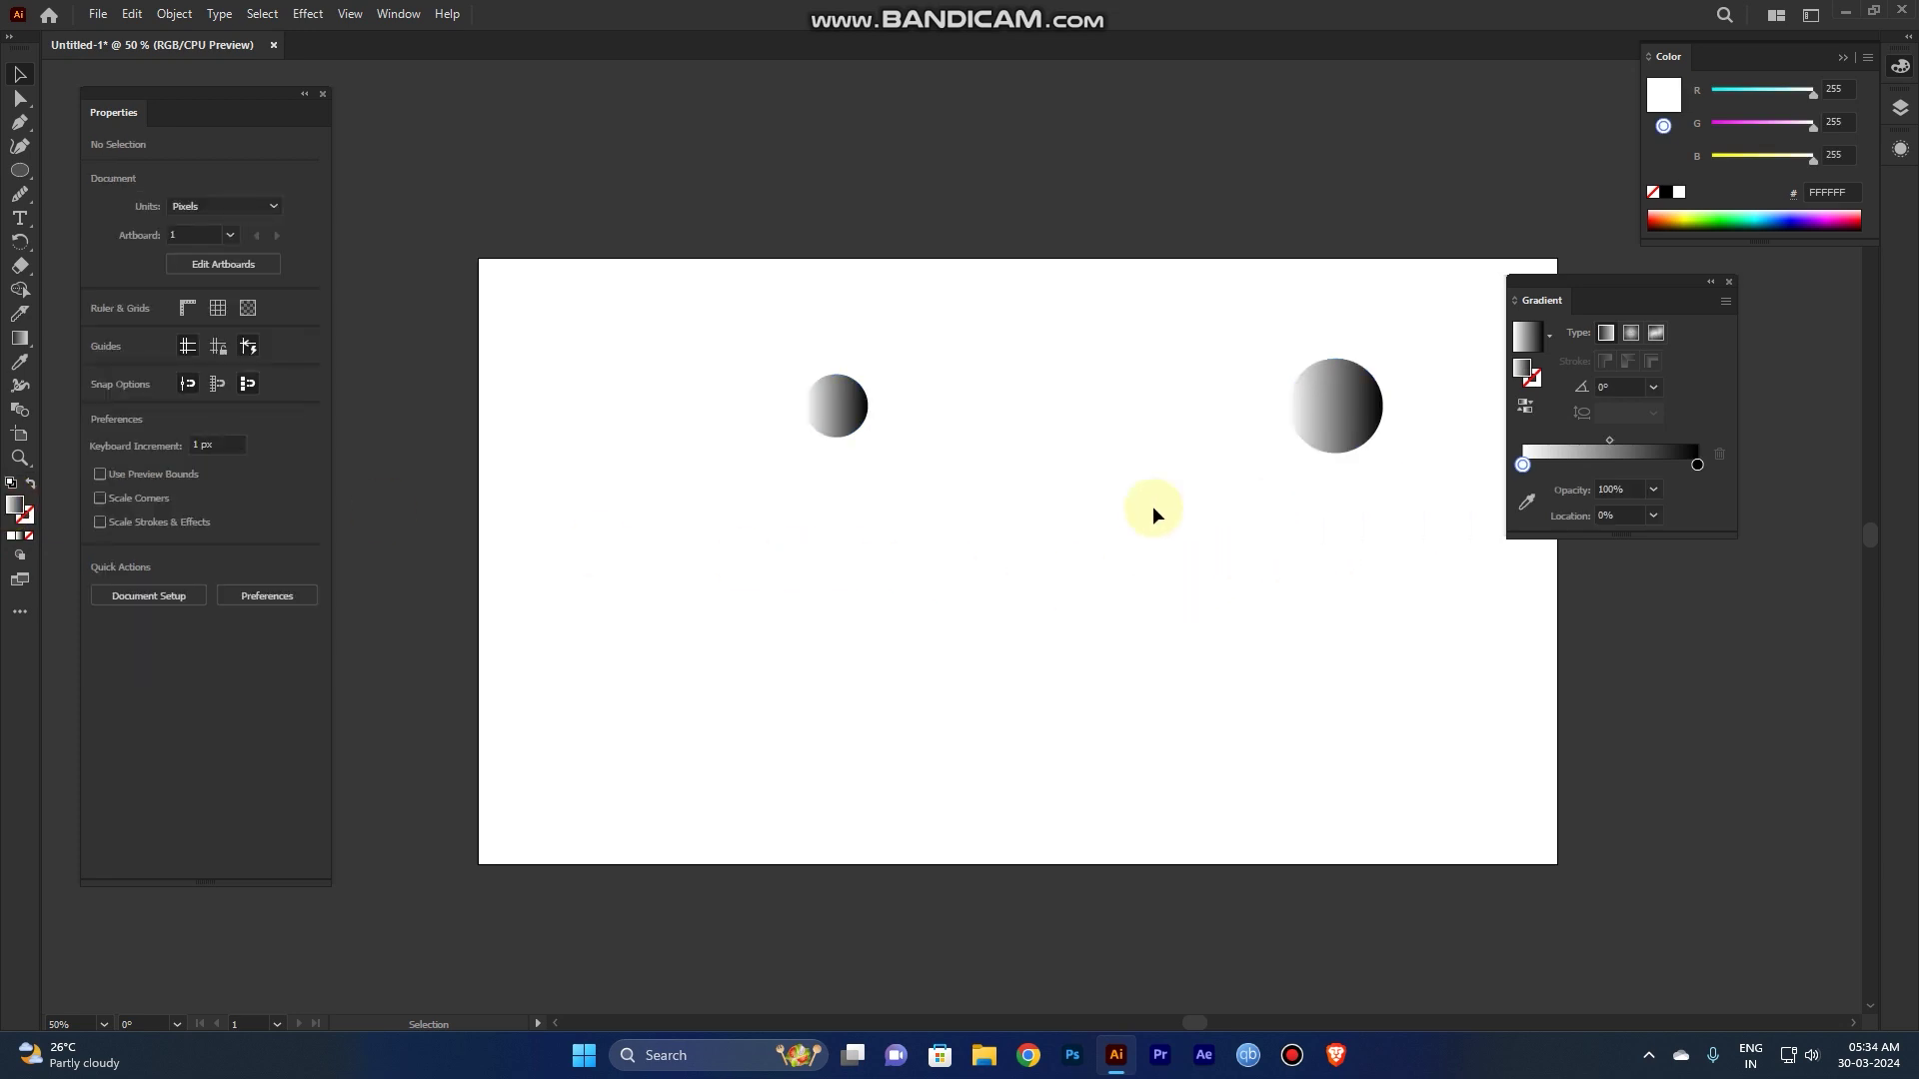
Step: Select the small circle and set its left gradient stop to a bright greenish cyan
left_click_drag(817, 489, 708, 360)
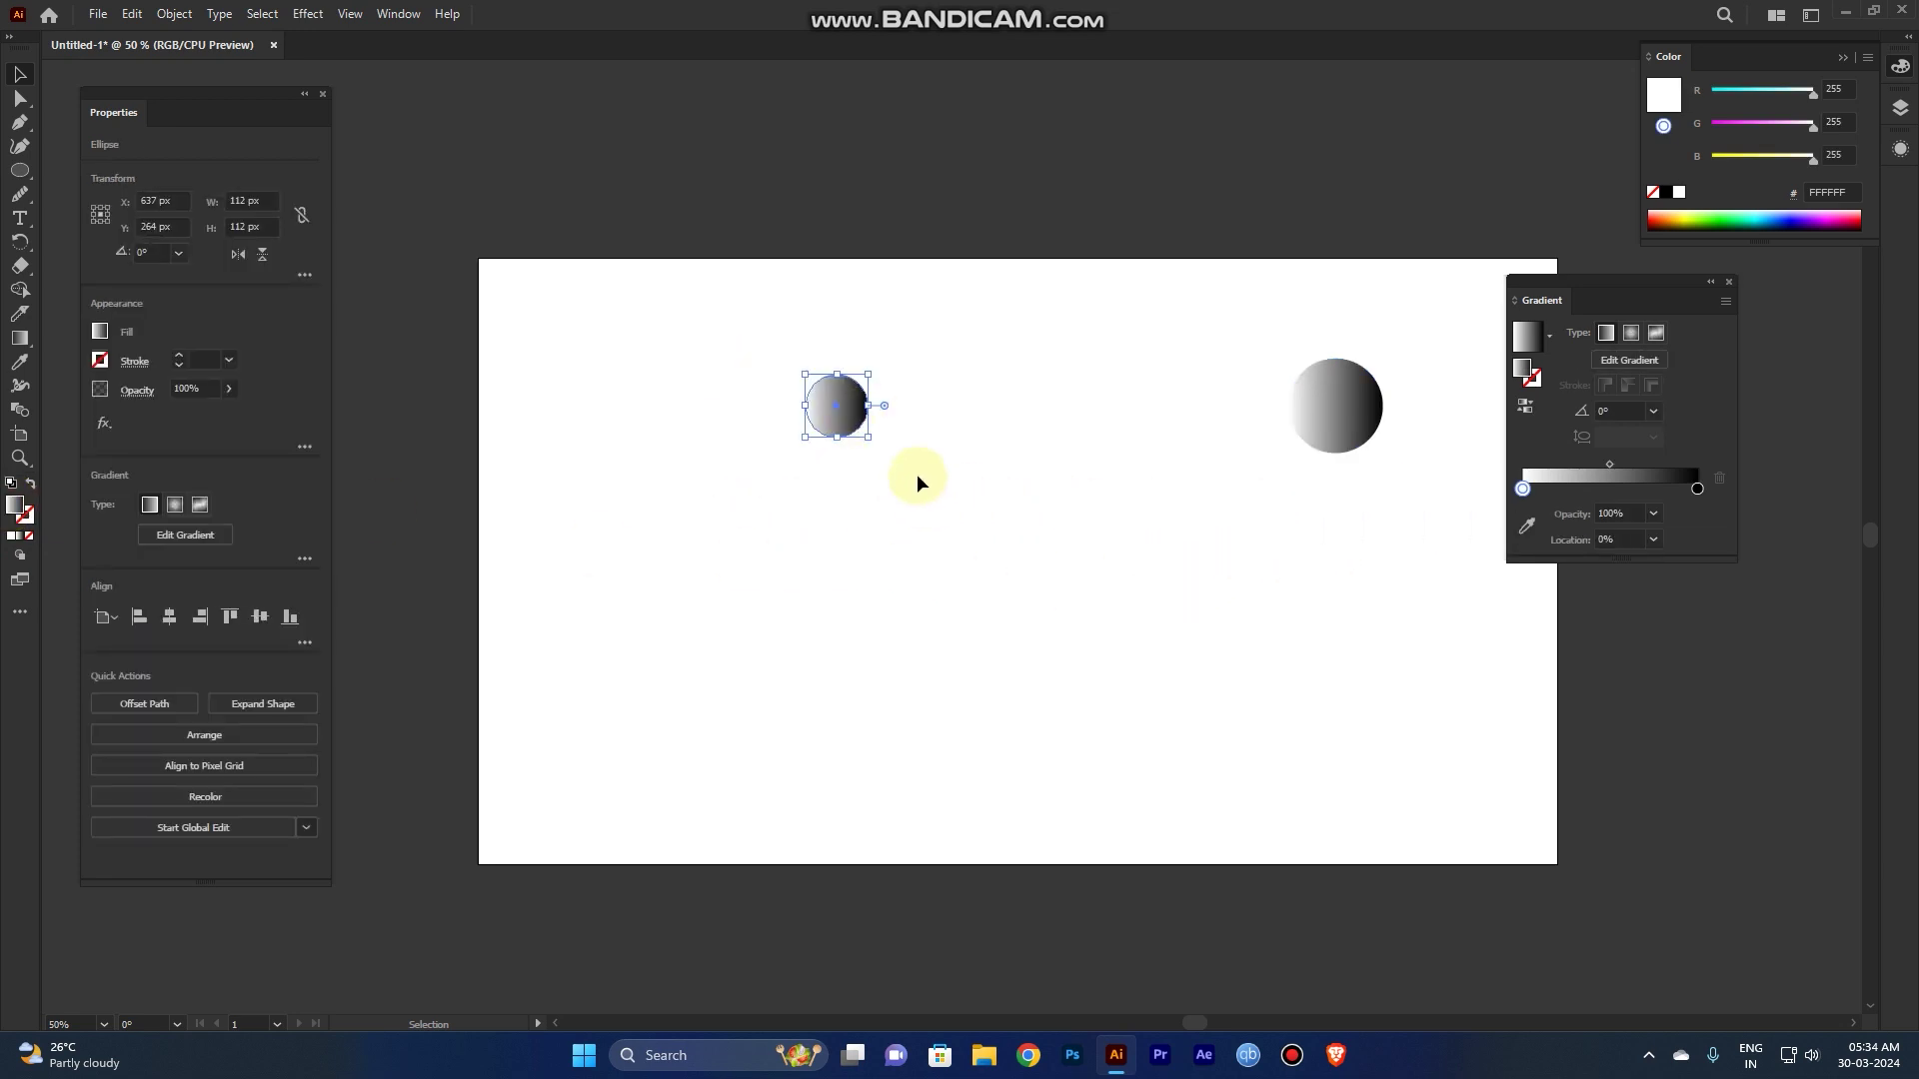
left_click(1523, 490)
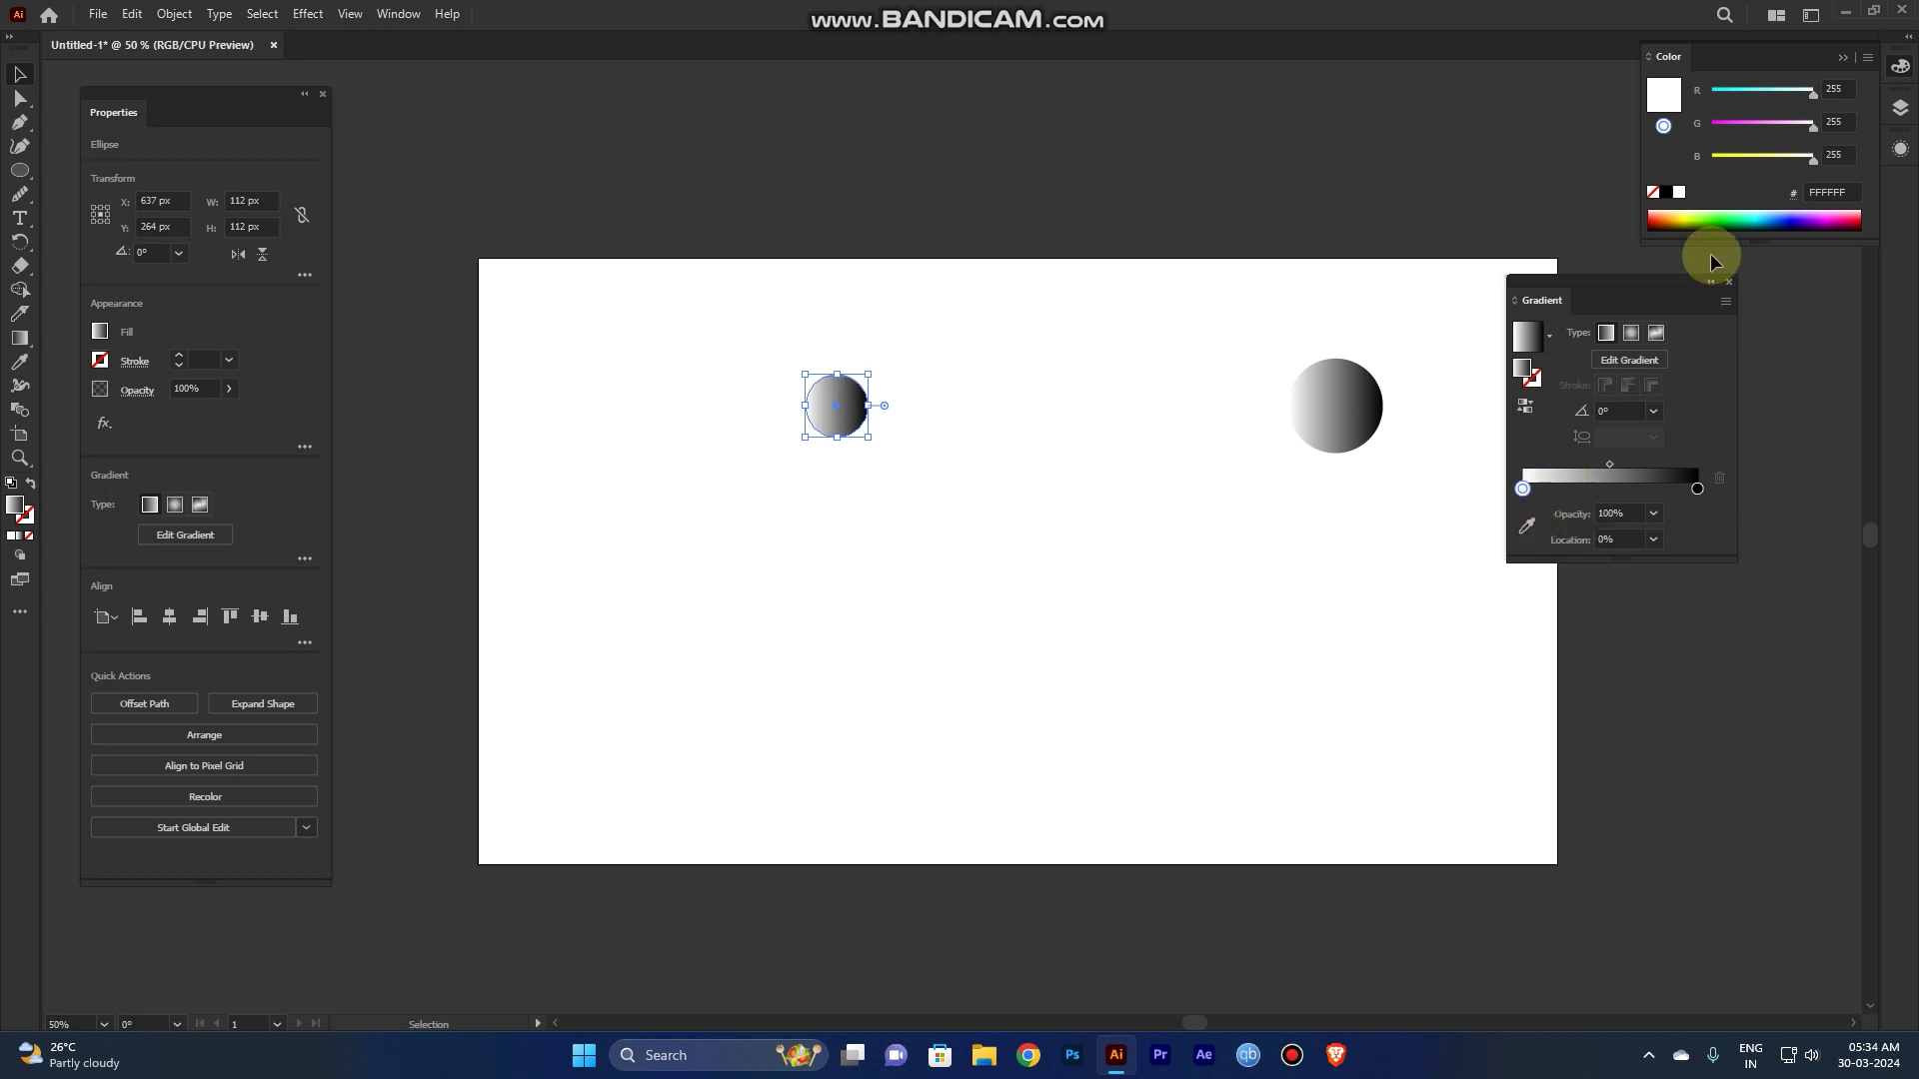
left_click(1761, 213)
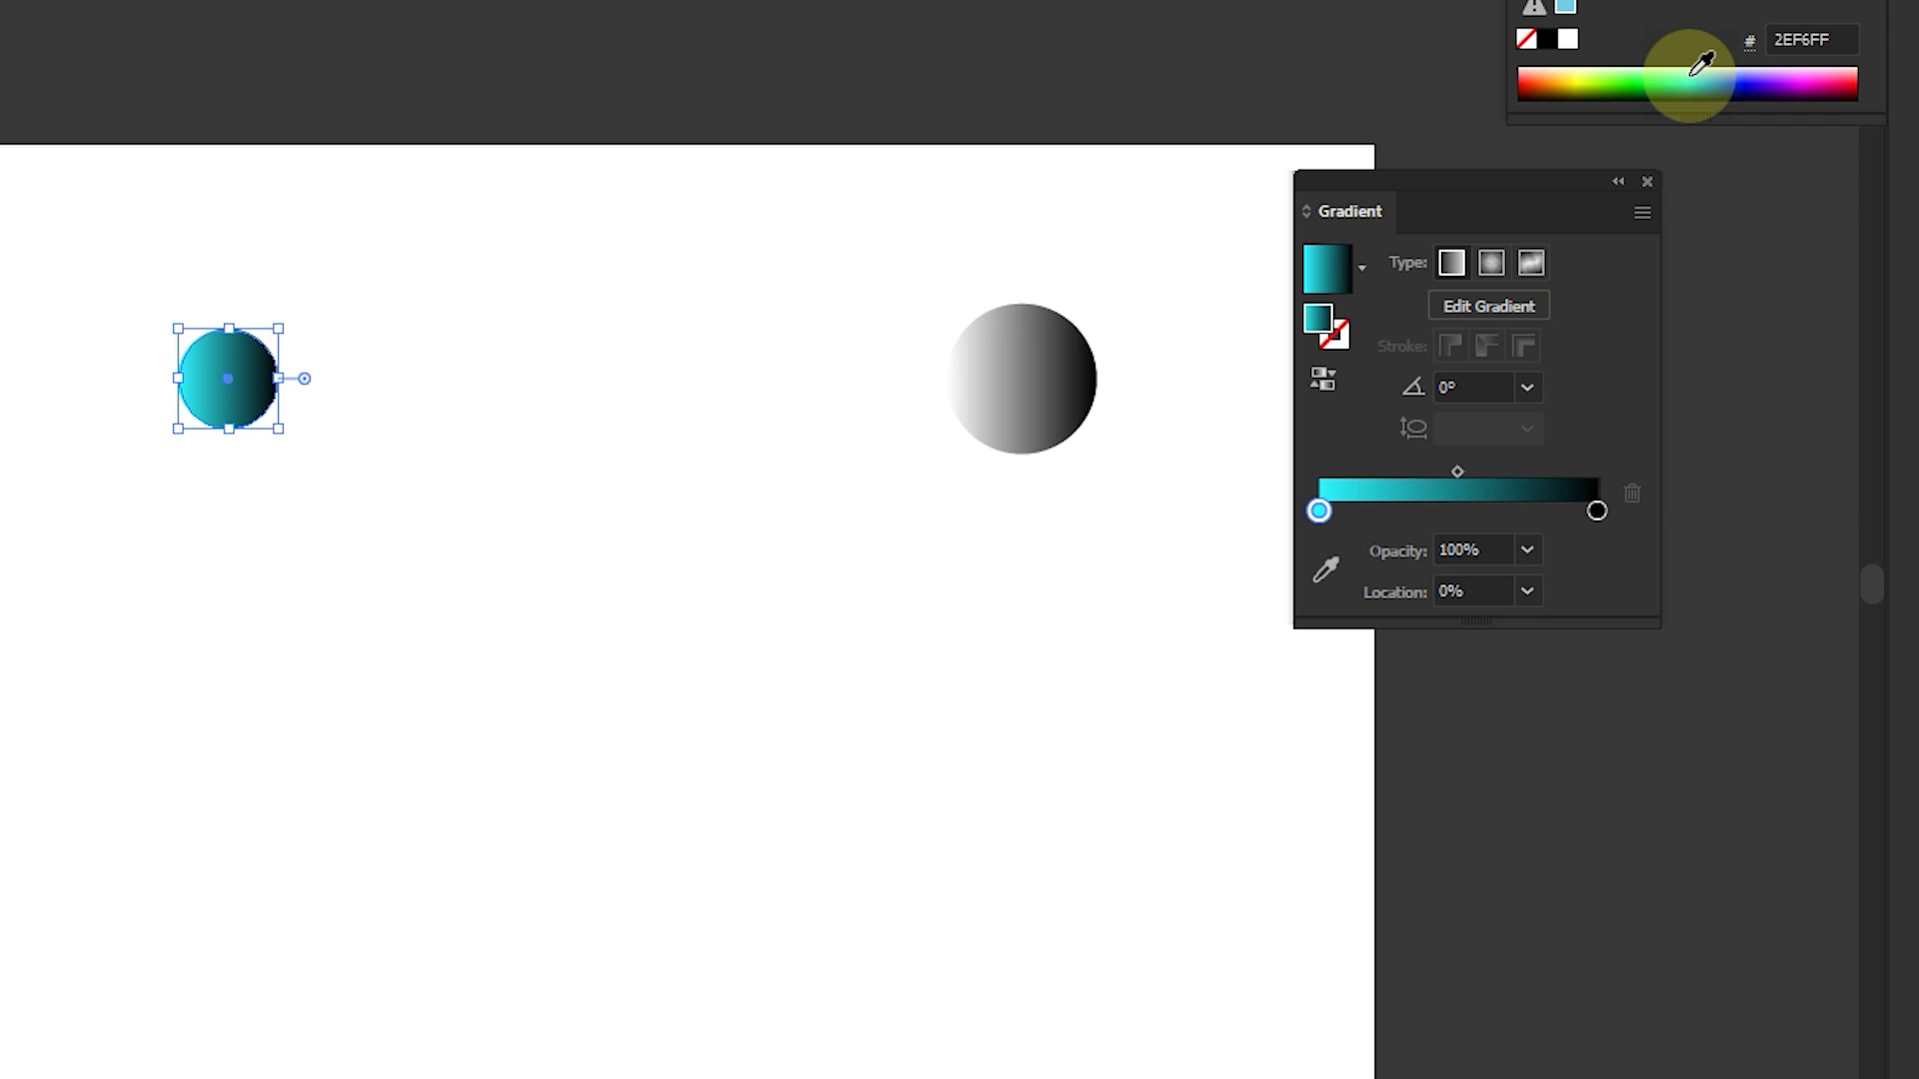
left_click(1693, 72)
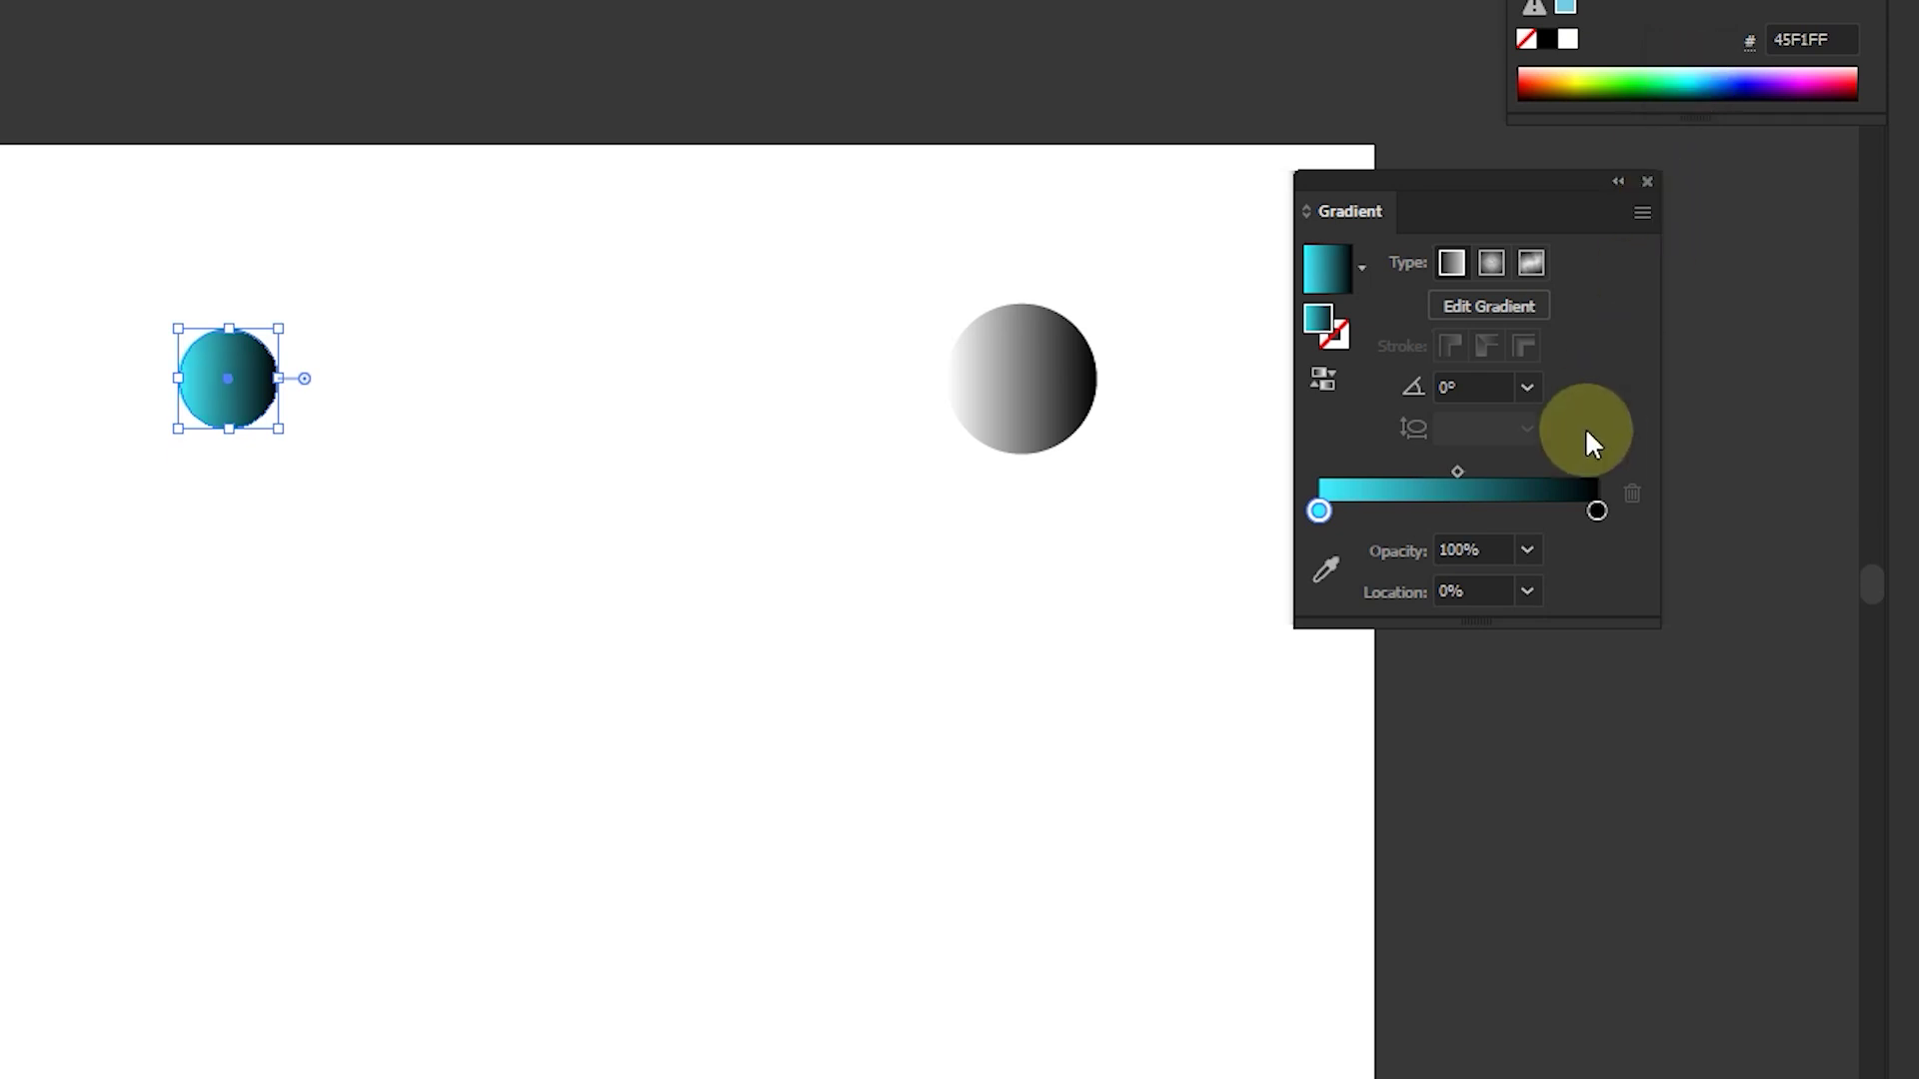
Step: Set the right gradient stop to dark teal 006D8B, then deselect
left_click(1597, 511)
left_click(1702, 80)
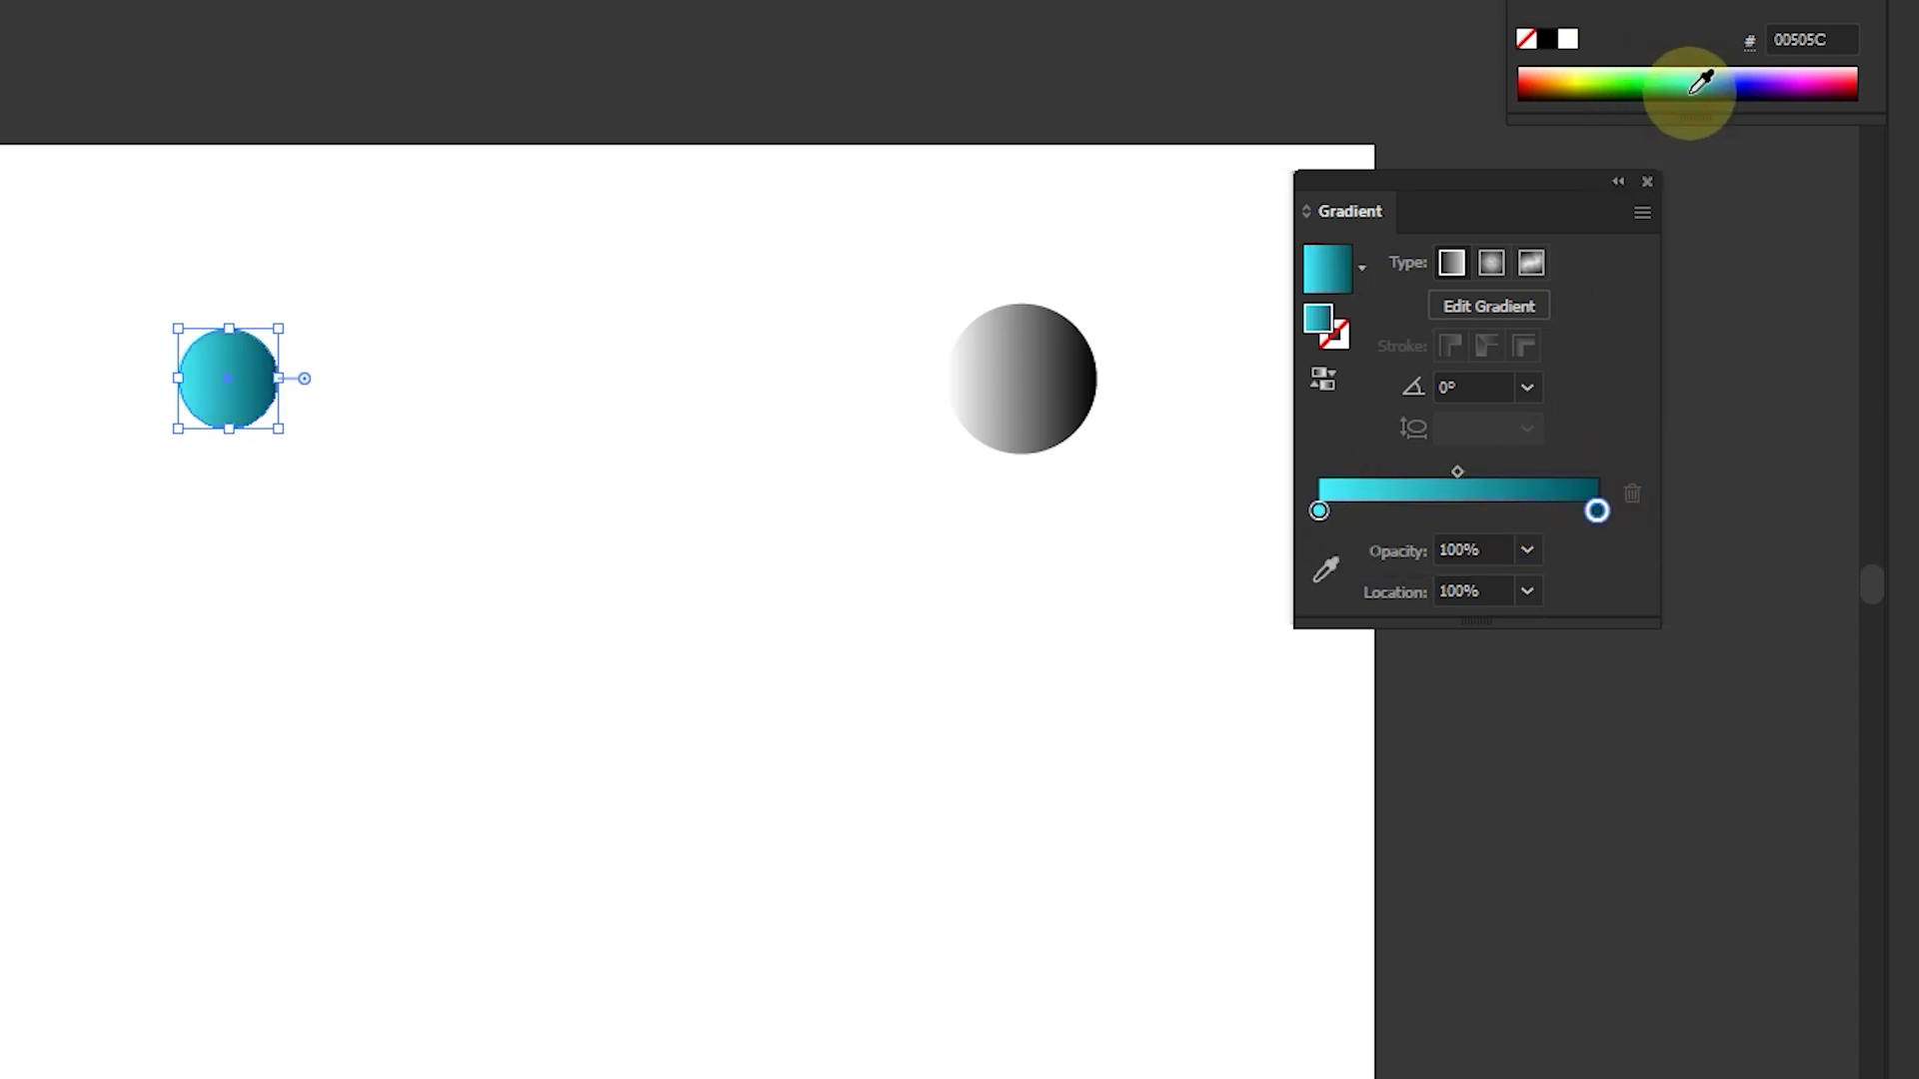
left_click(1700, 82)
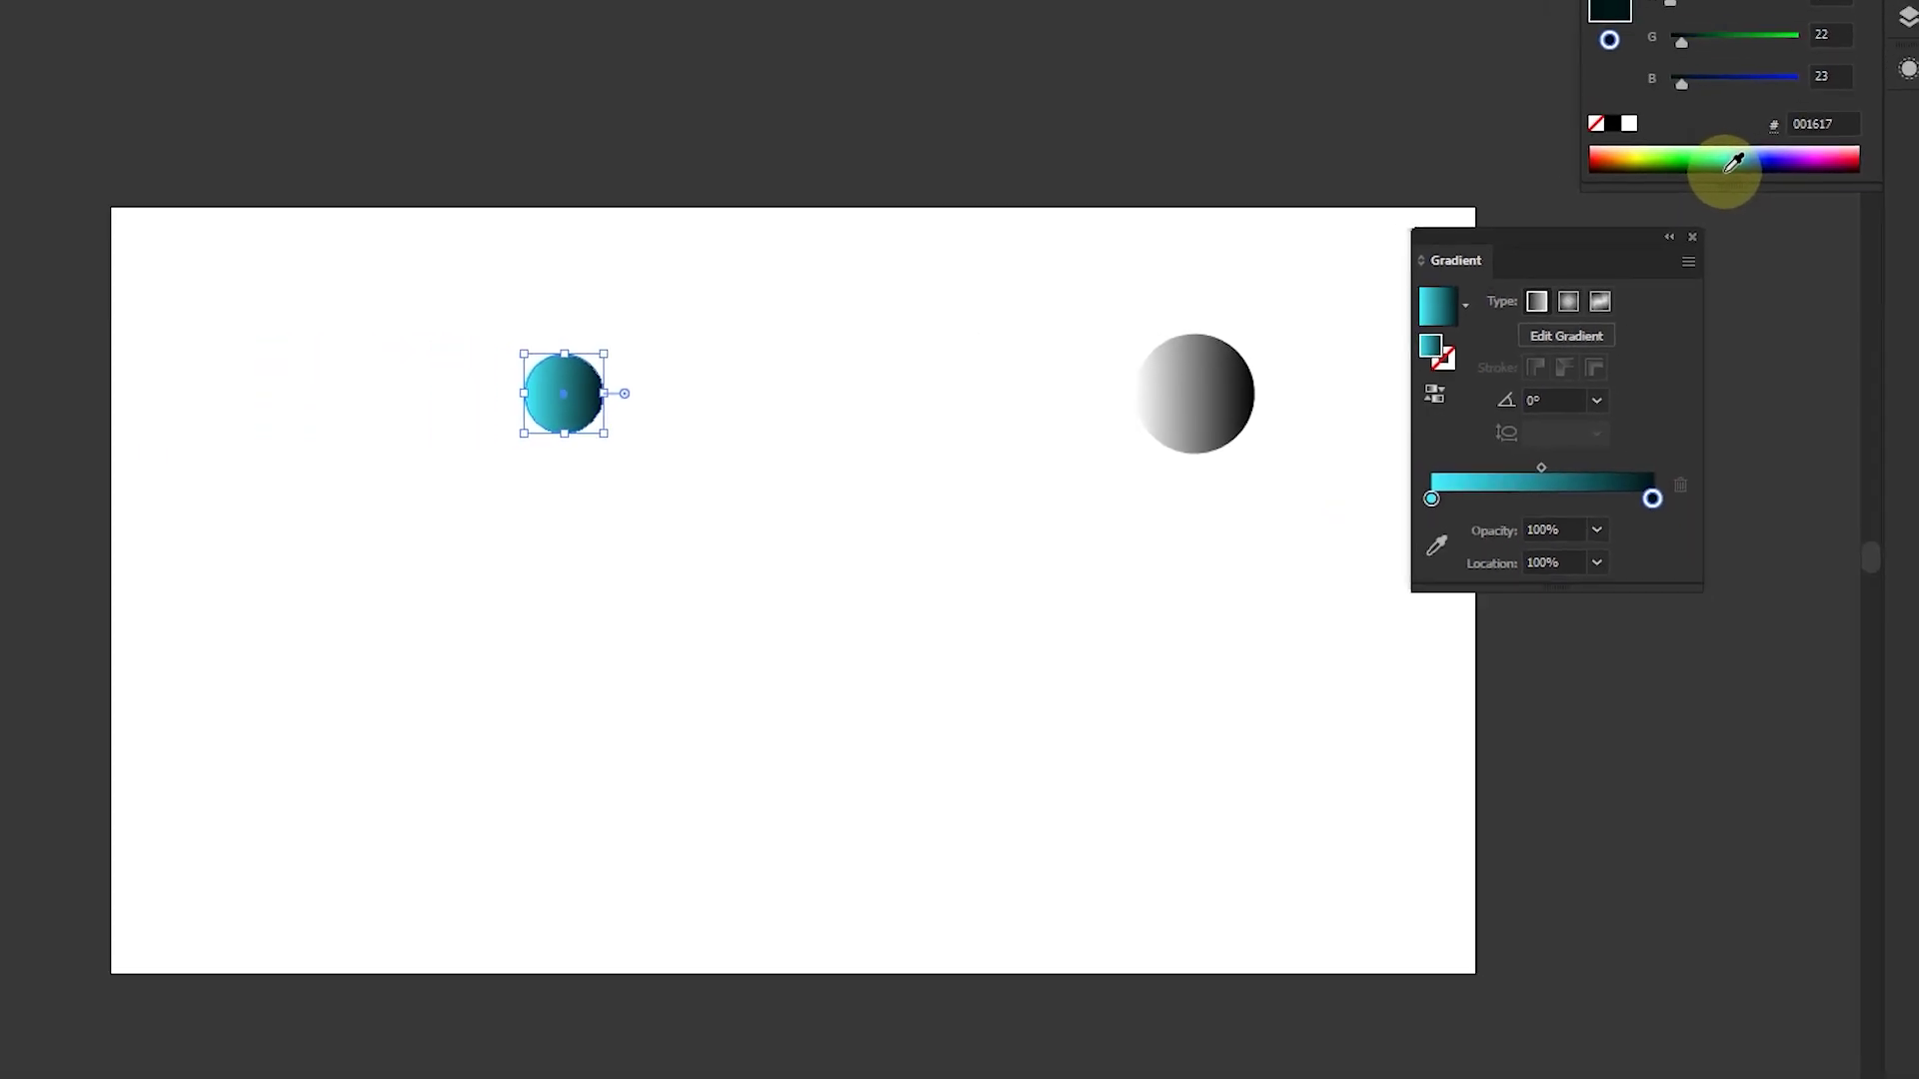
left_click(1708, 80)
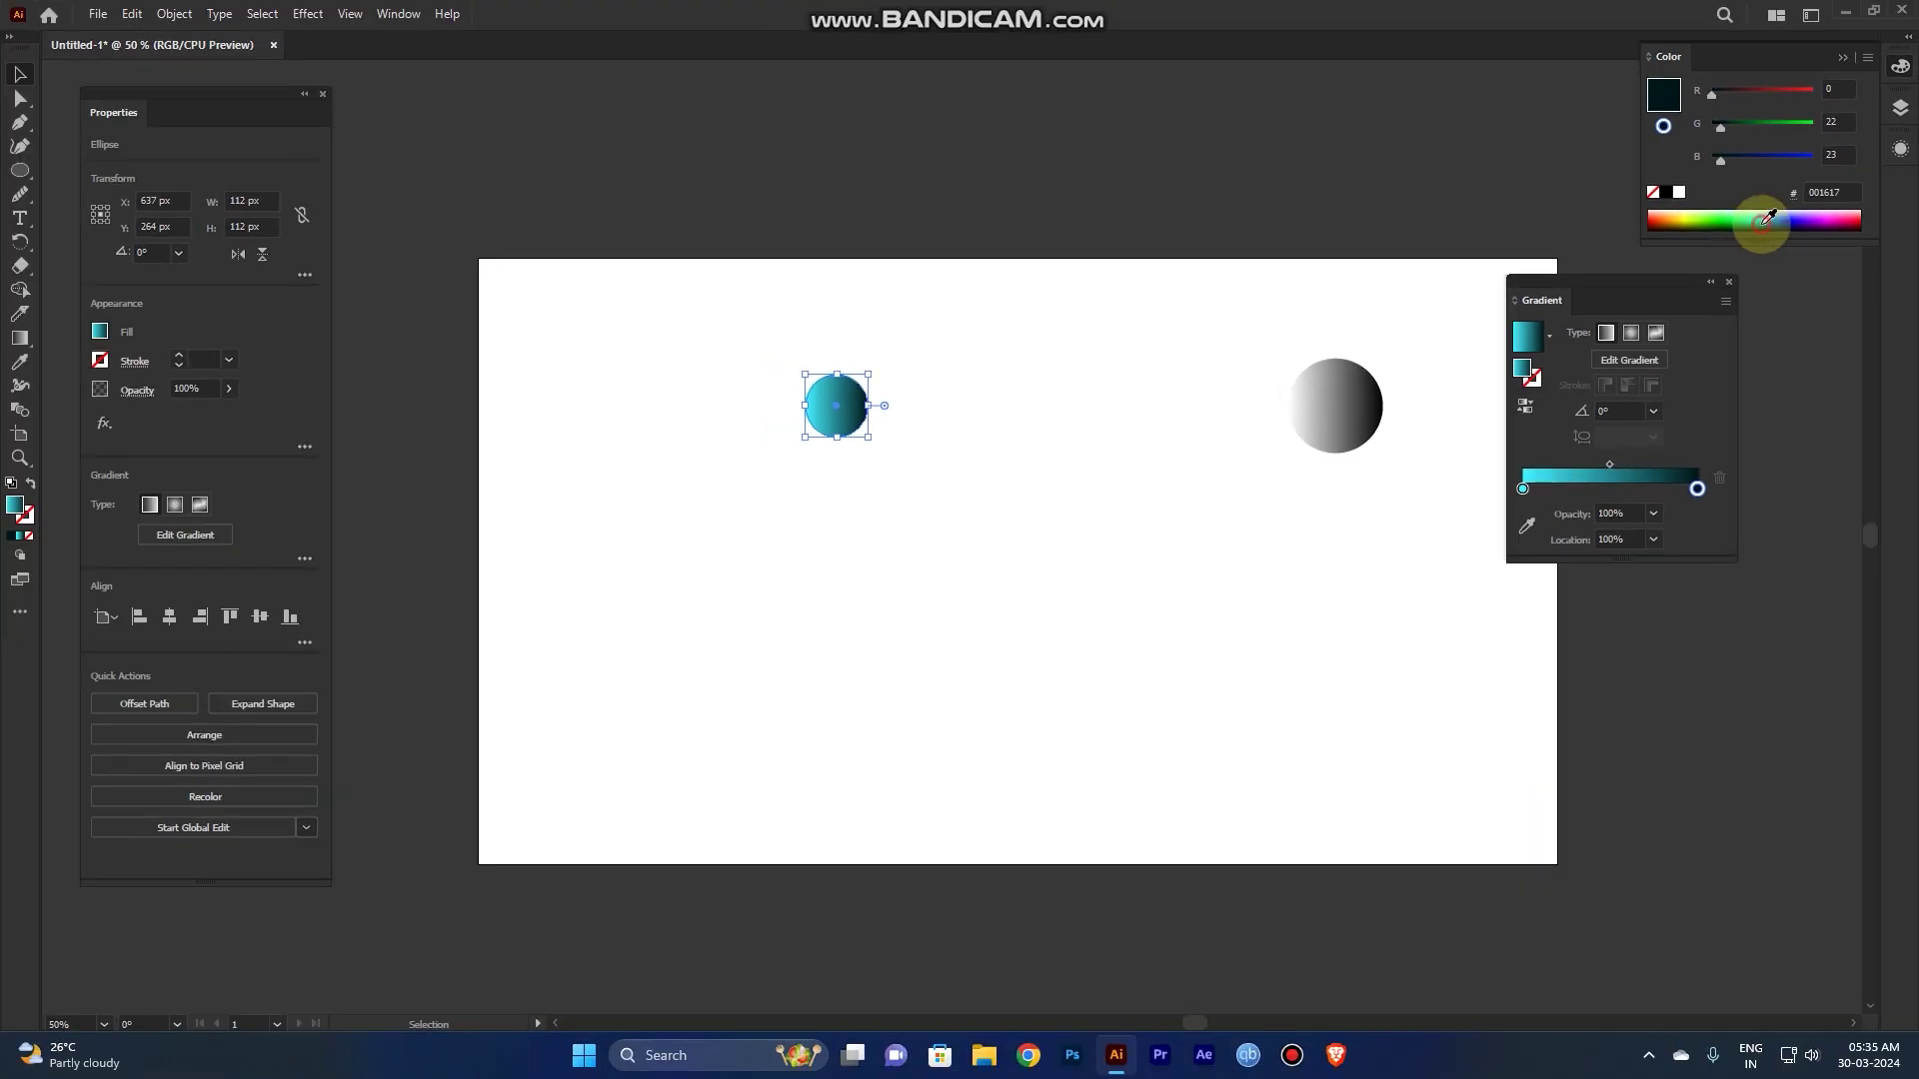
left_click(1767, 219)
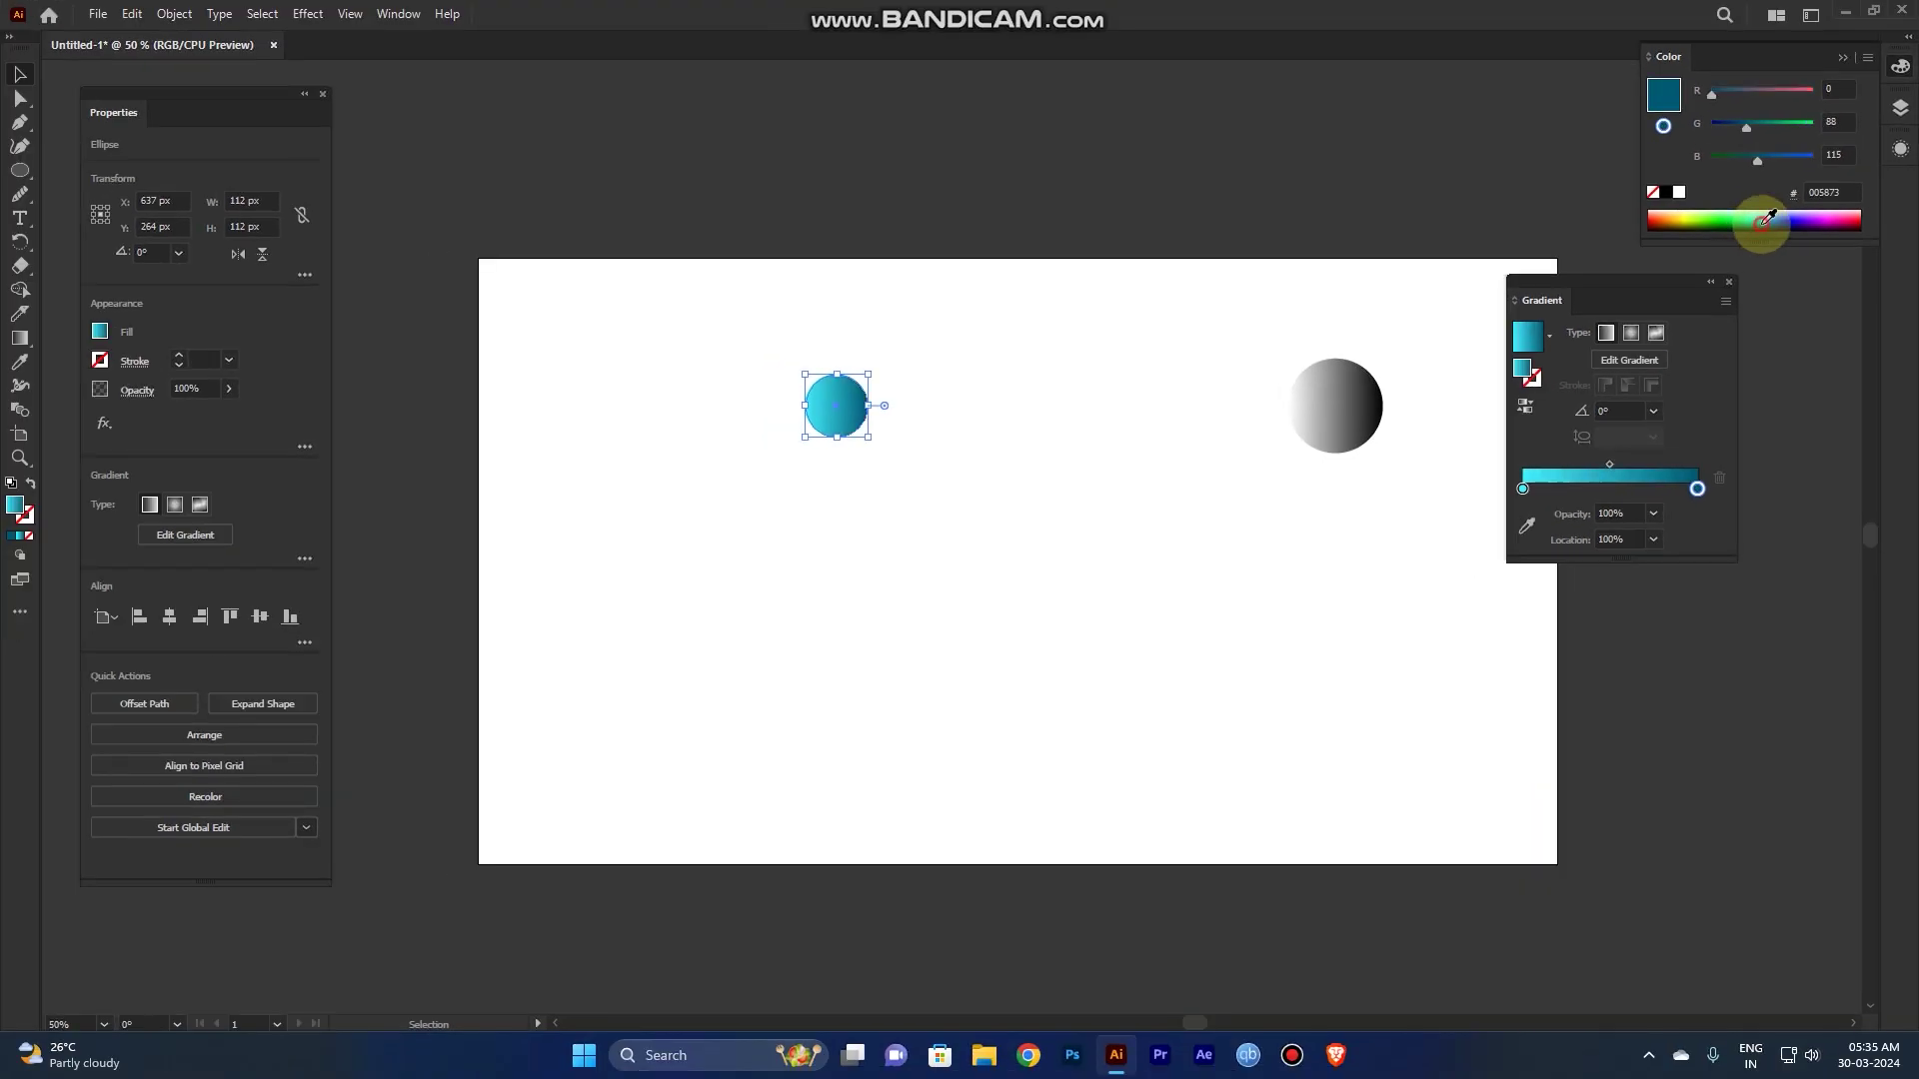
left_click(1768, 214)
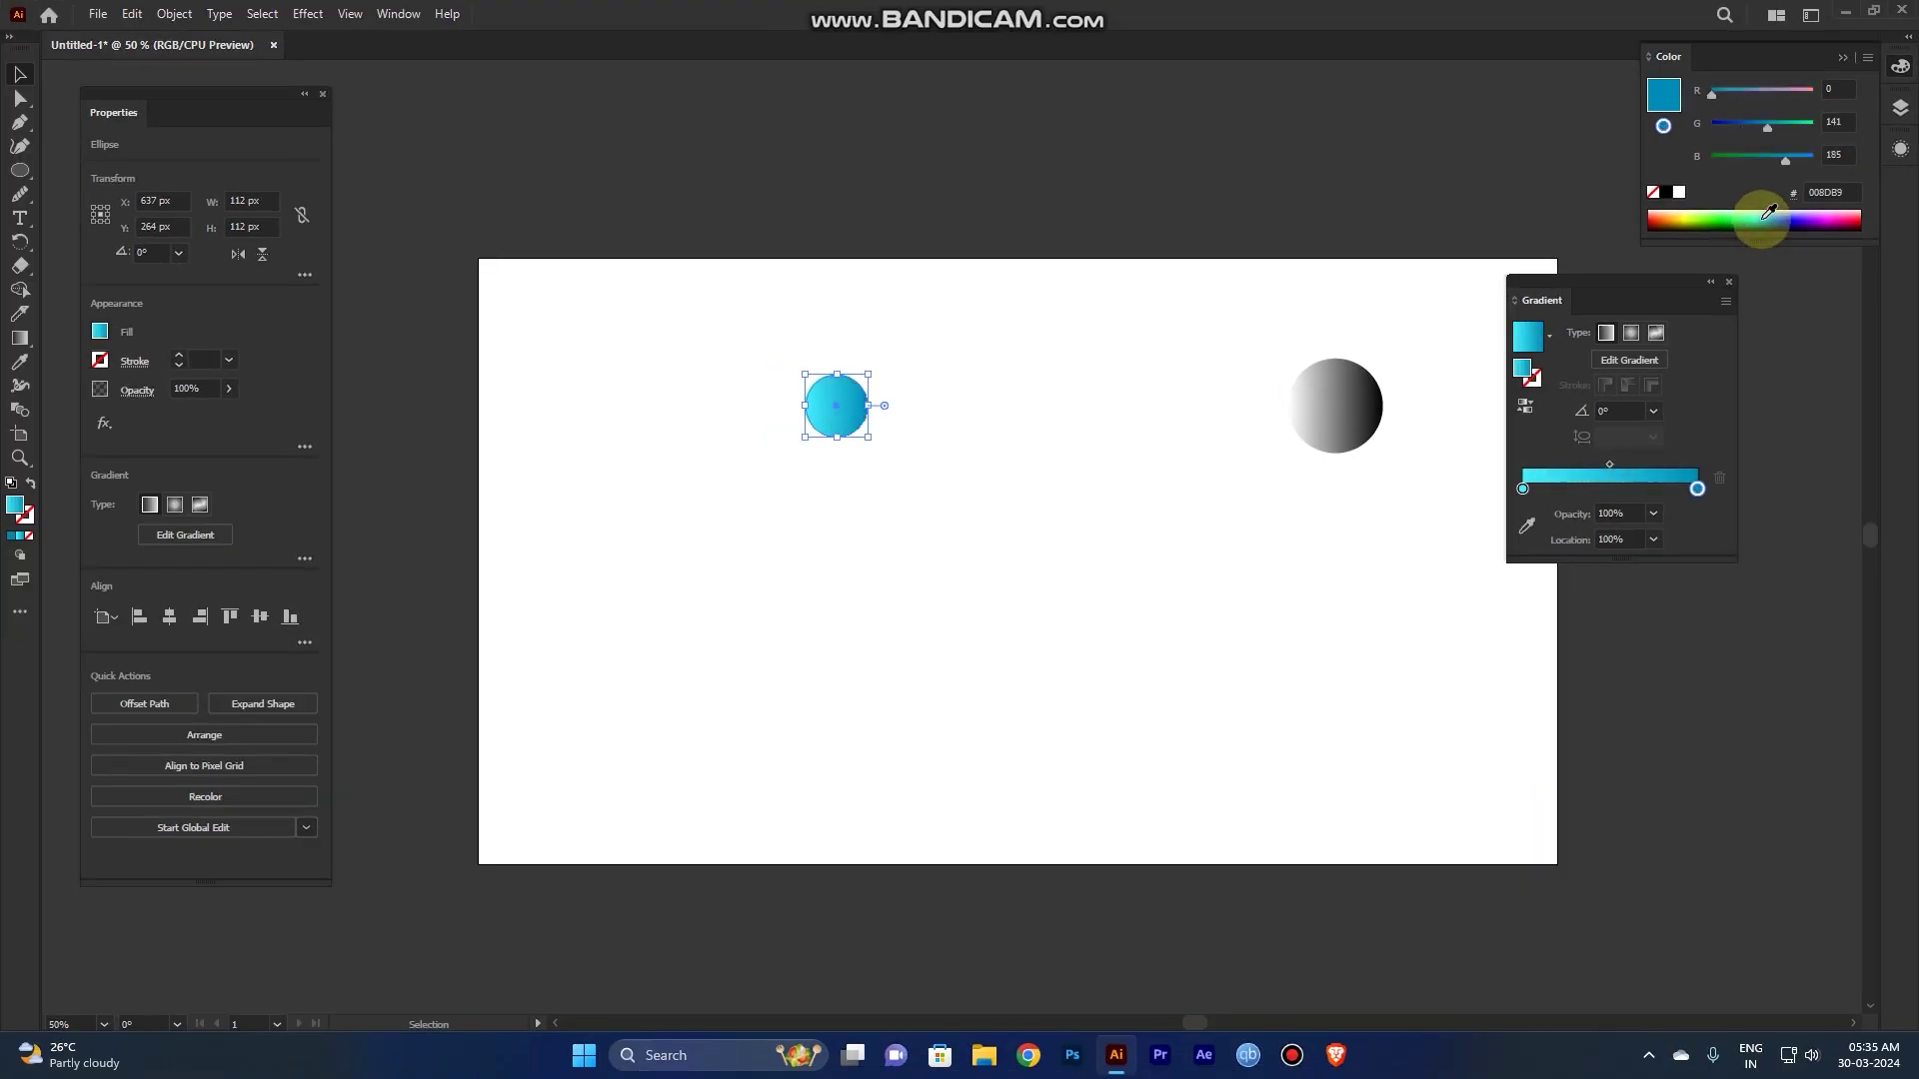
left_click(1768, 213)
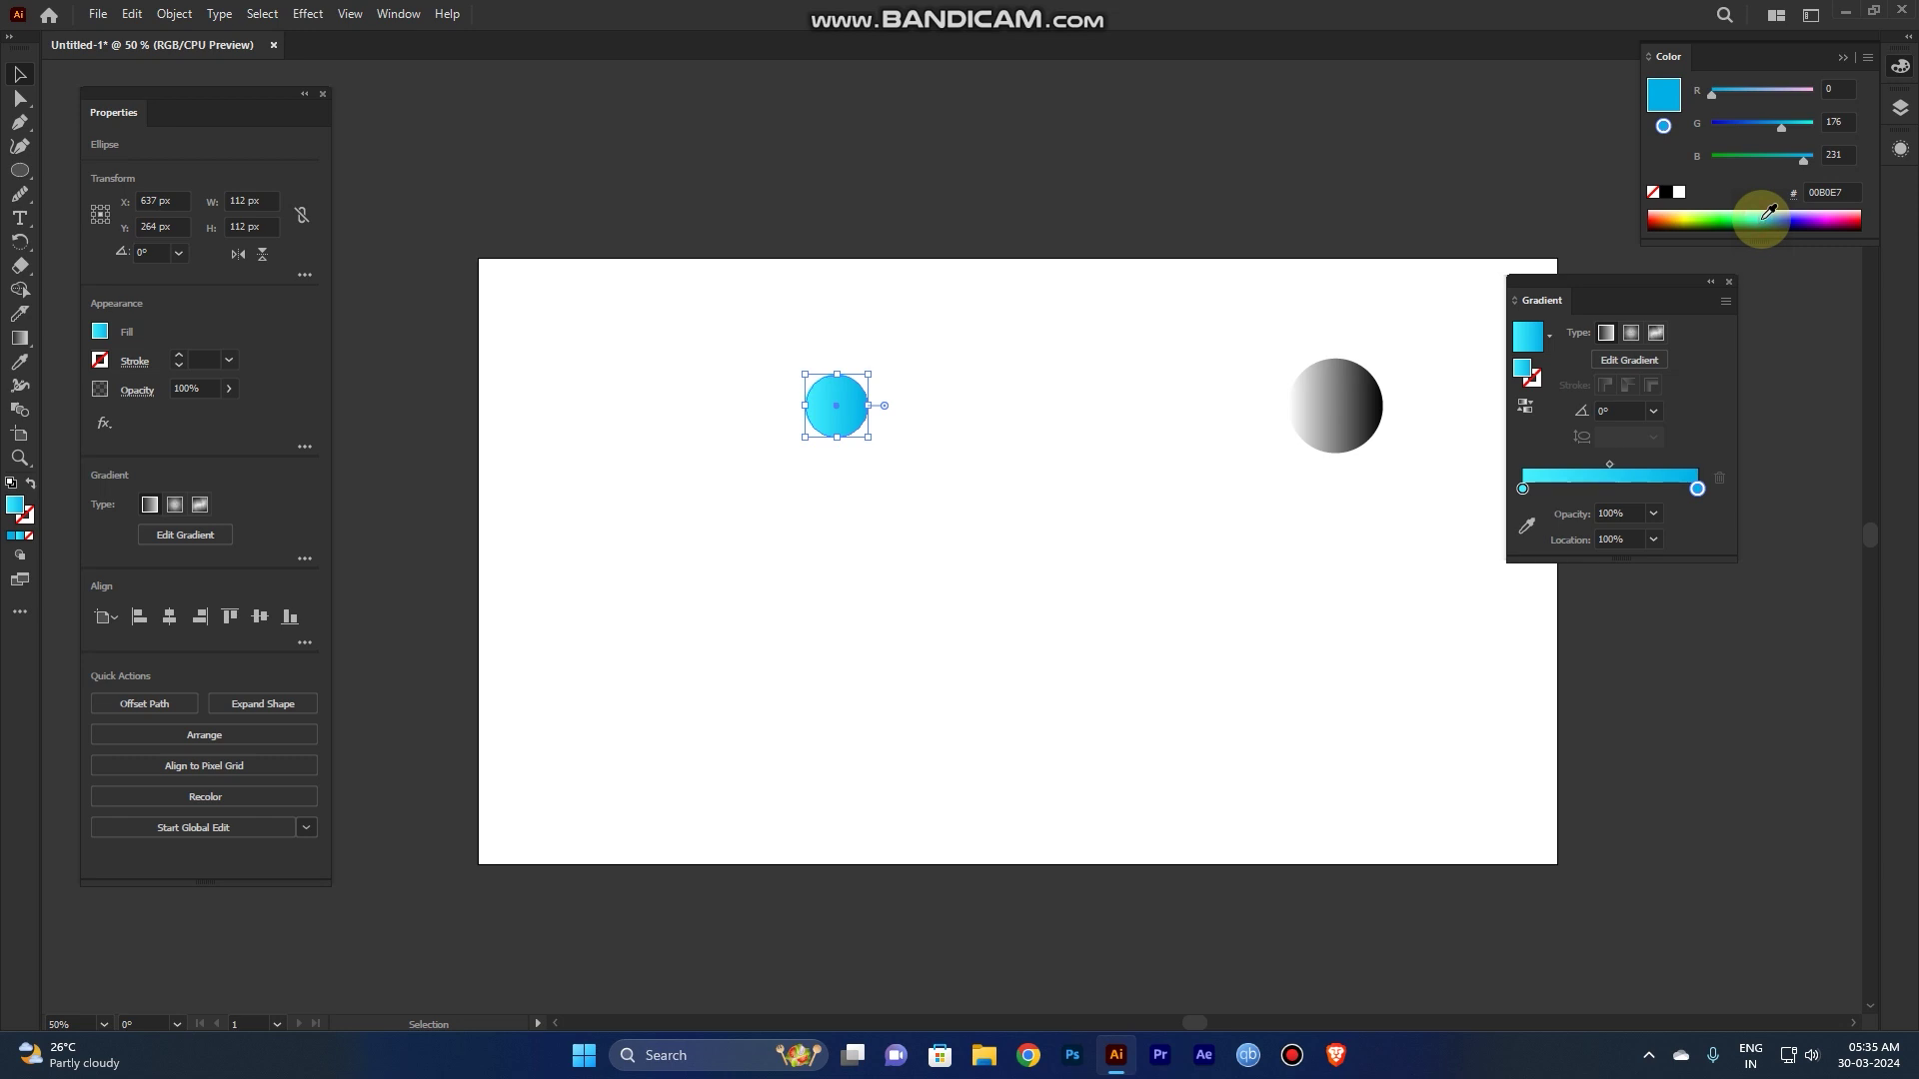
left_click(1769, 215)
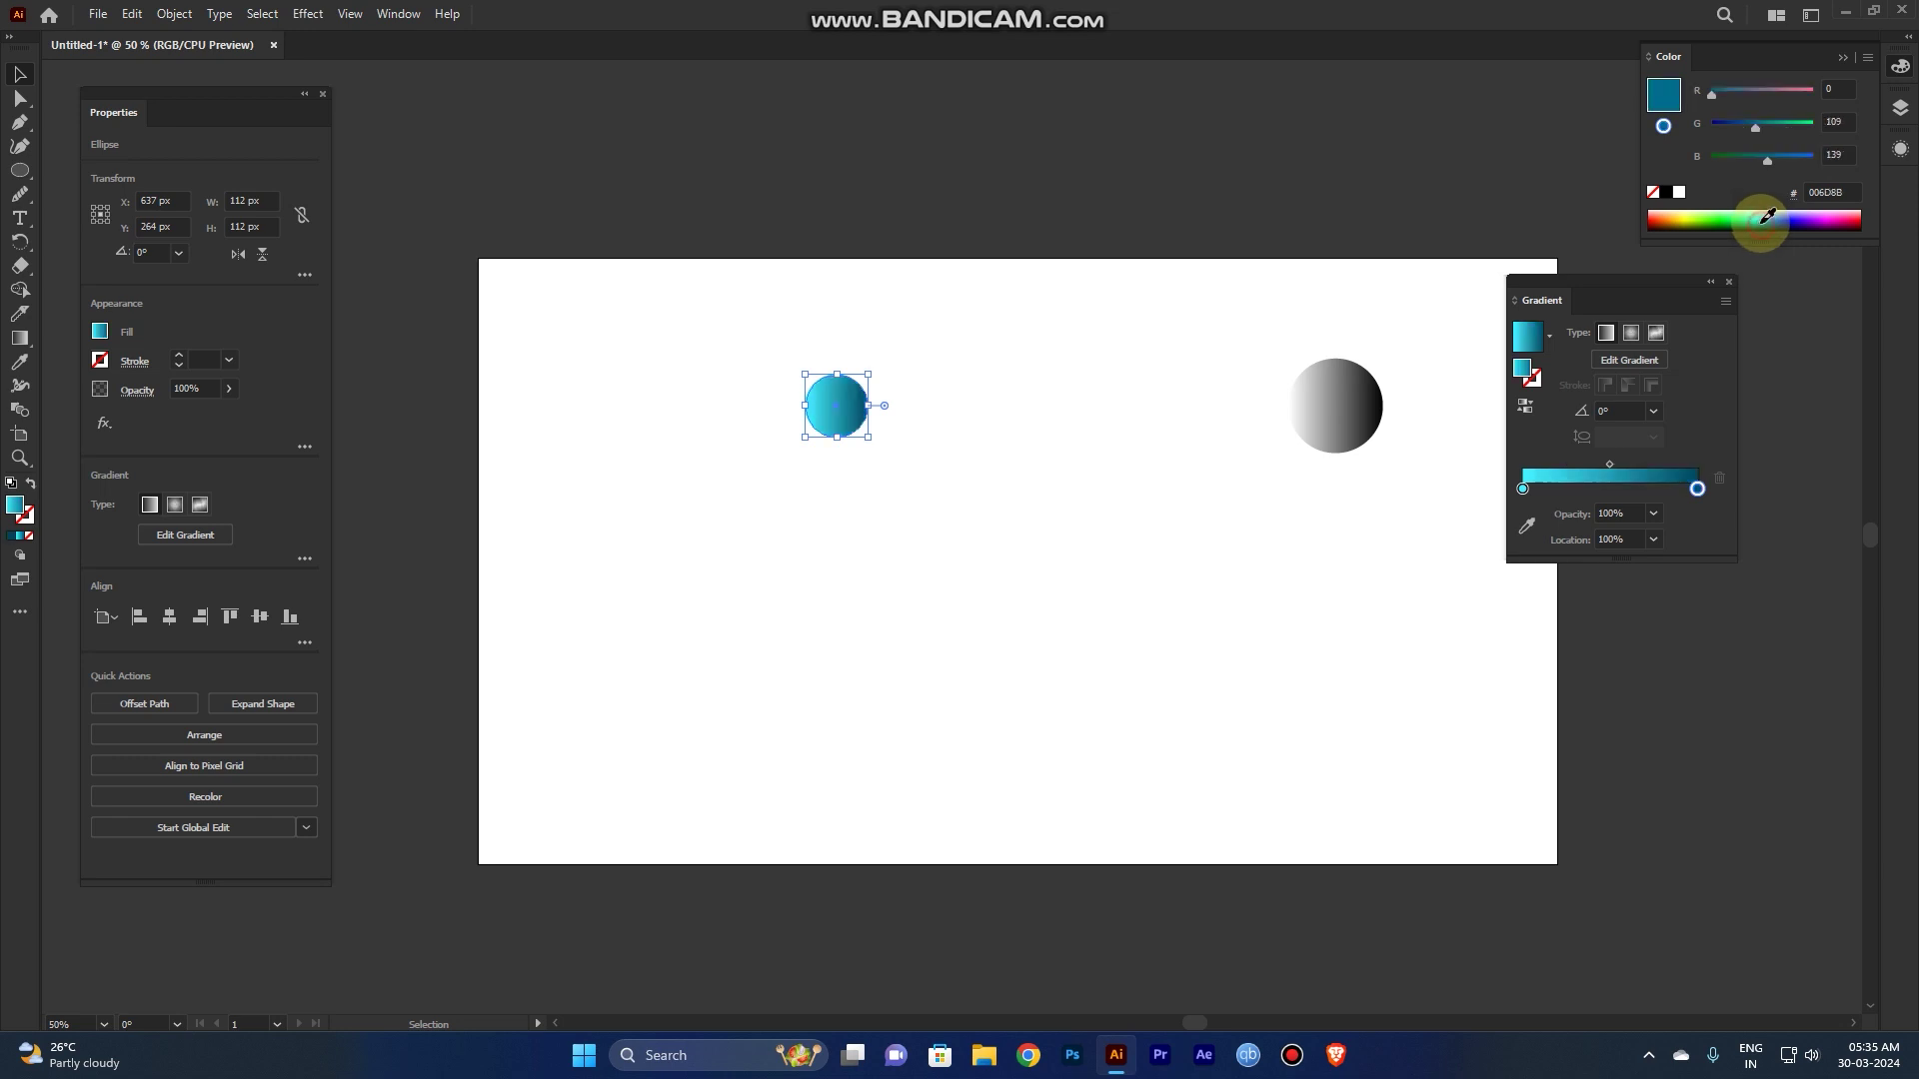
left_click(974, 548)
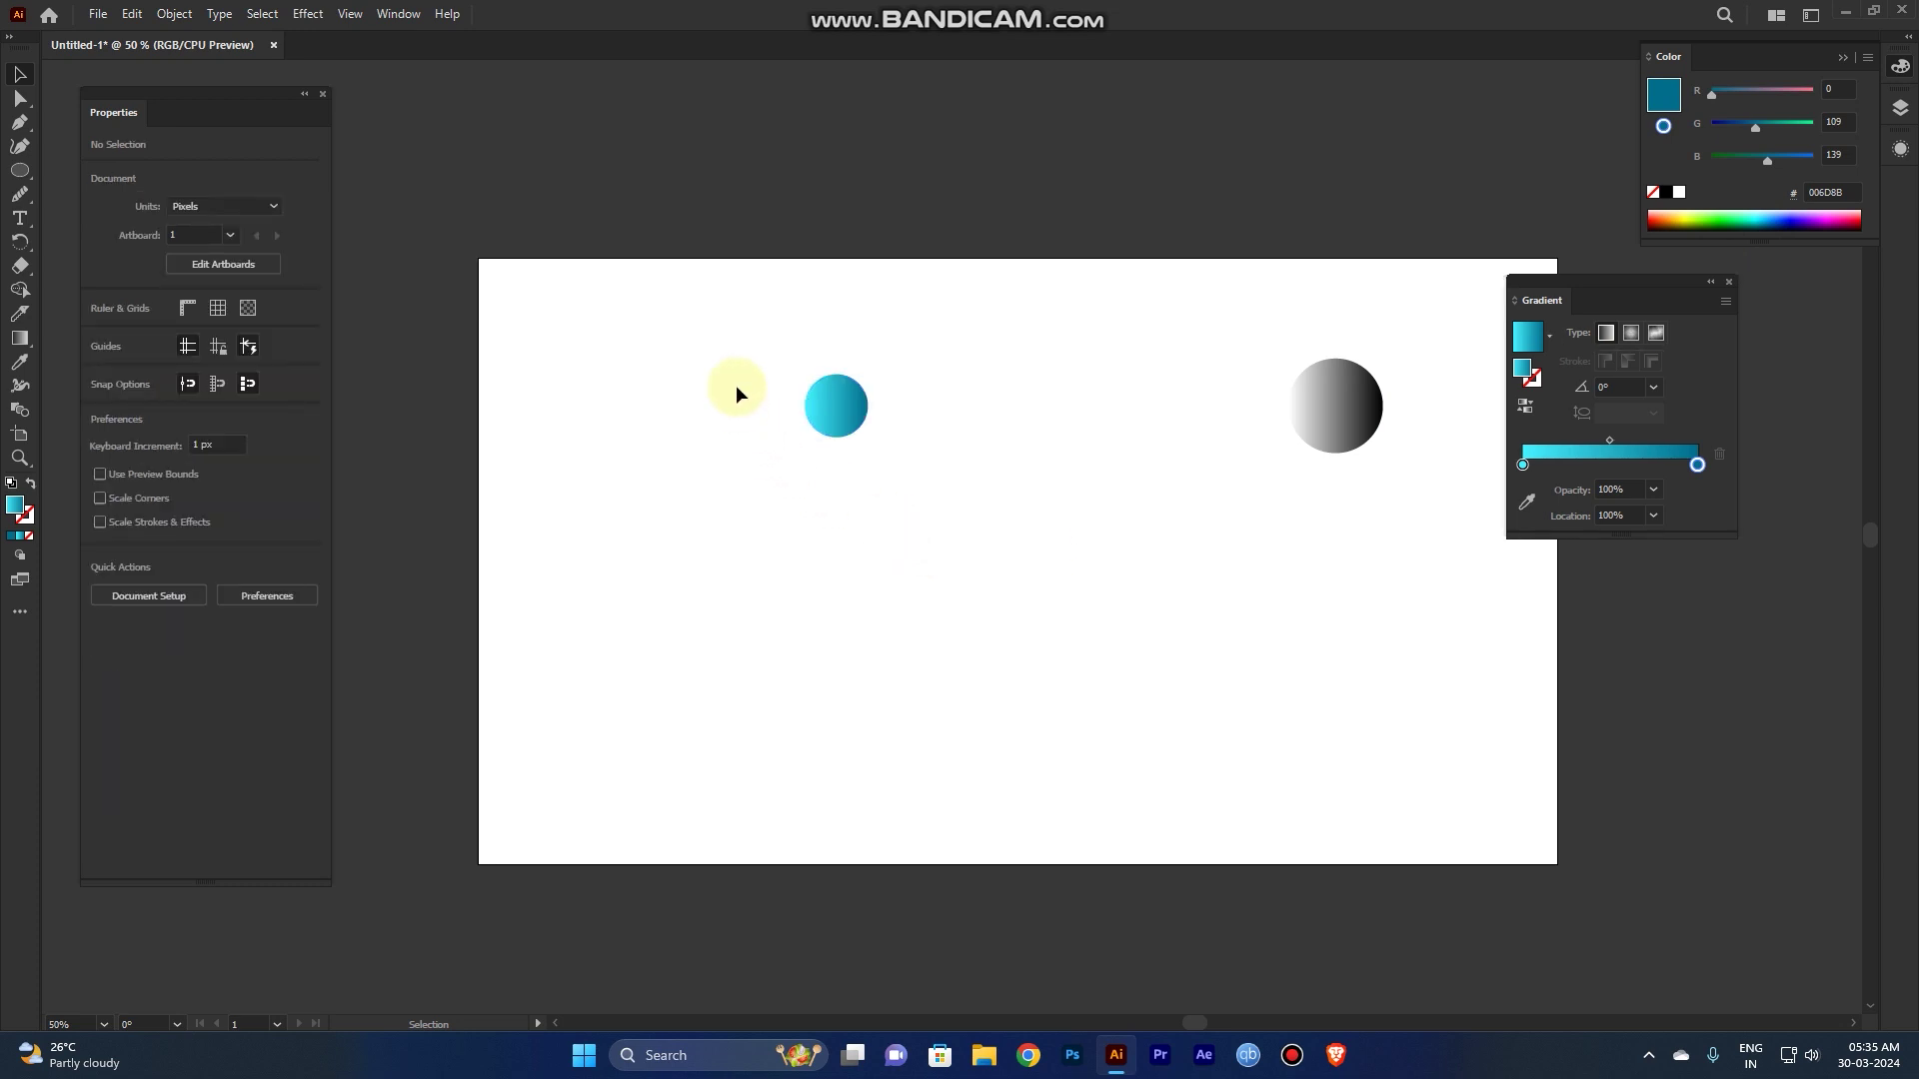
Step: Copy the cyan circle's gradient onto the larger grey circle with the Eyedropper
left_click_drag(733, 328, 907, 496)
left_click_drag(1465, 506, 1290, 406)
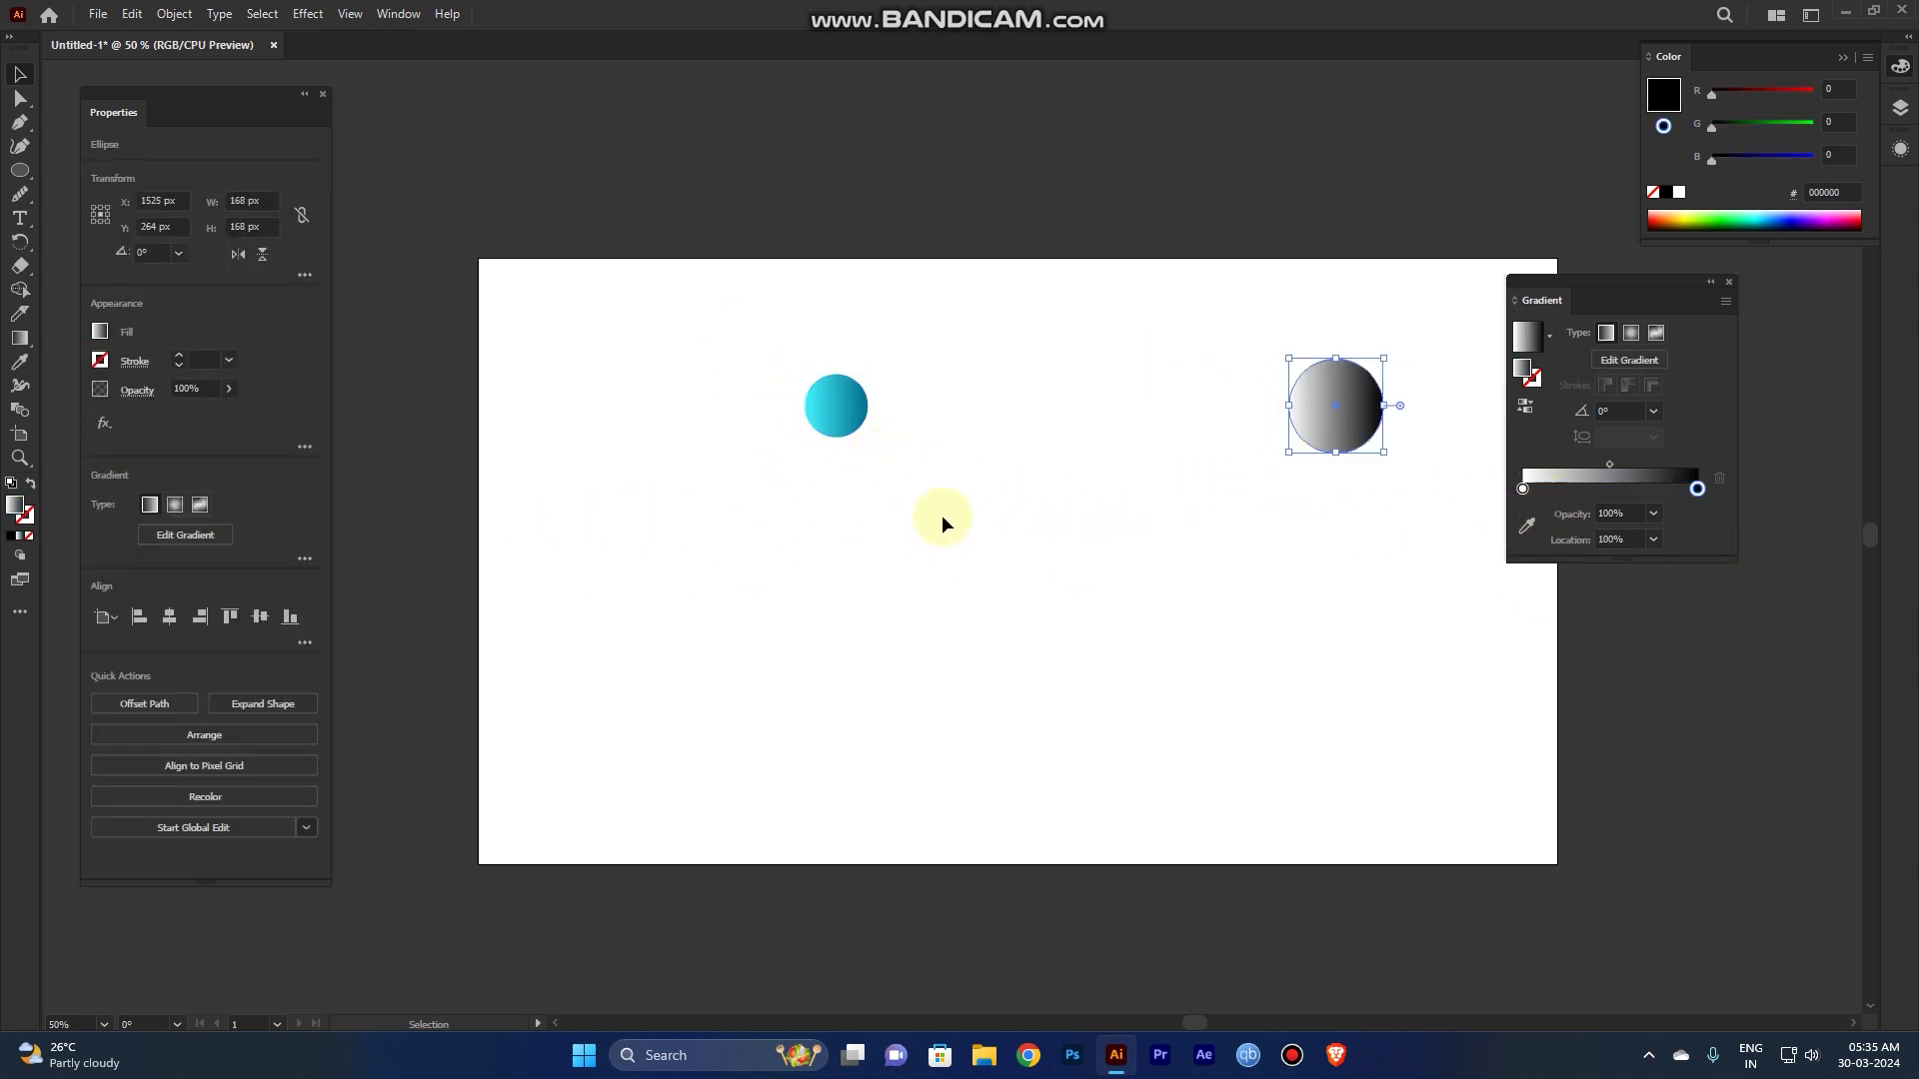
left_click_drag(881, 443, 927, 480)
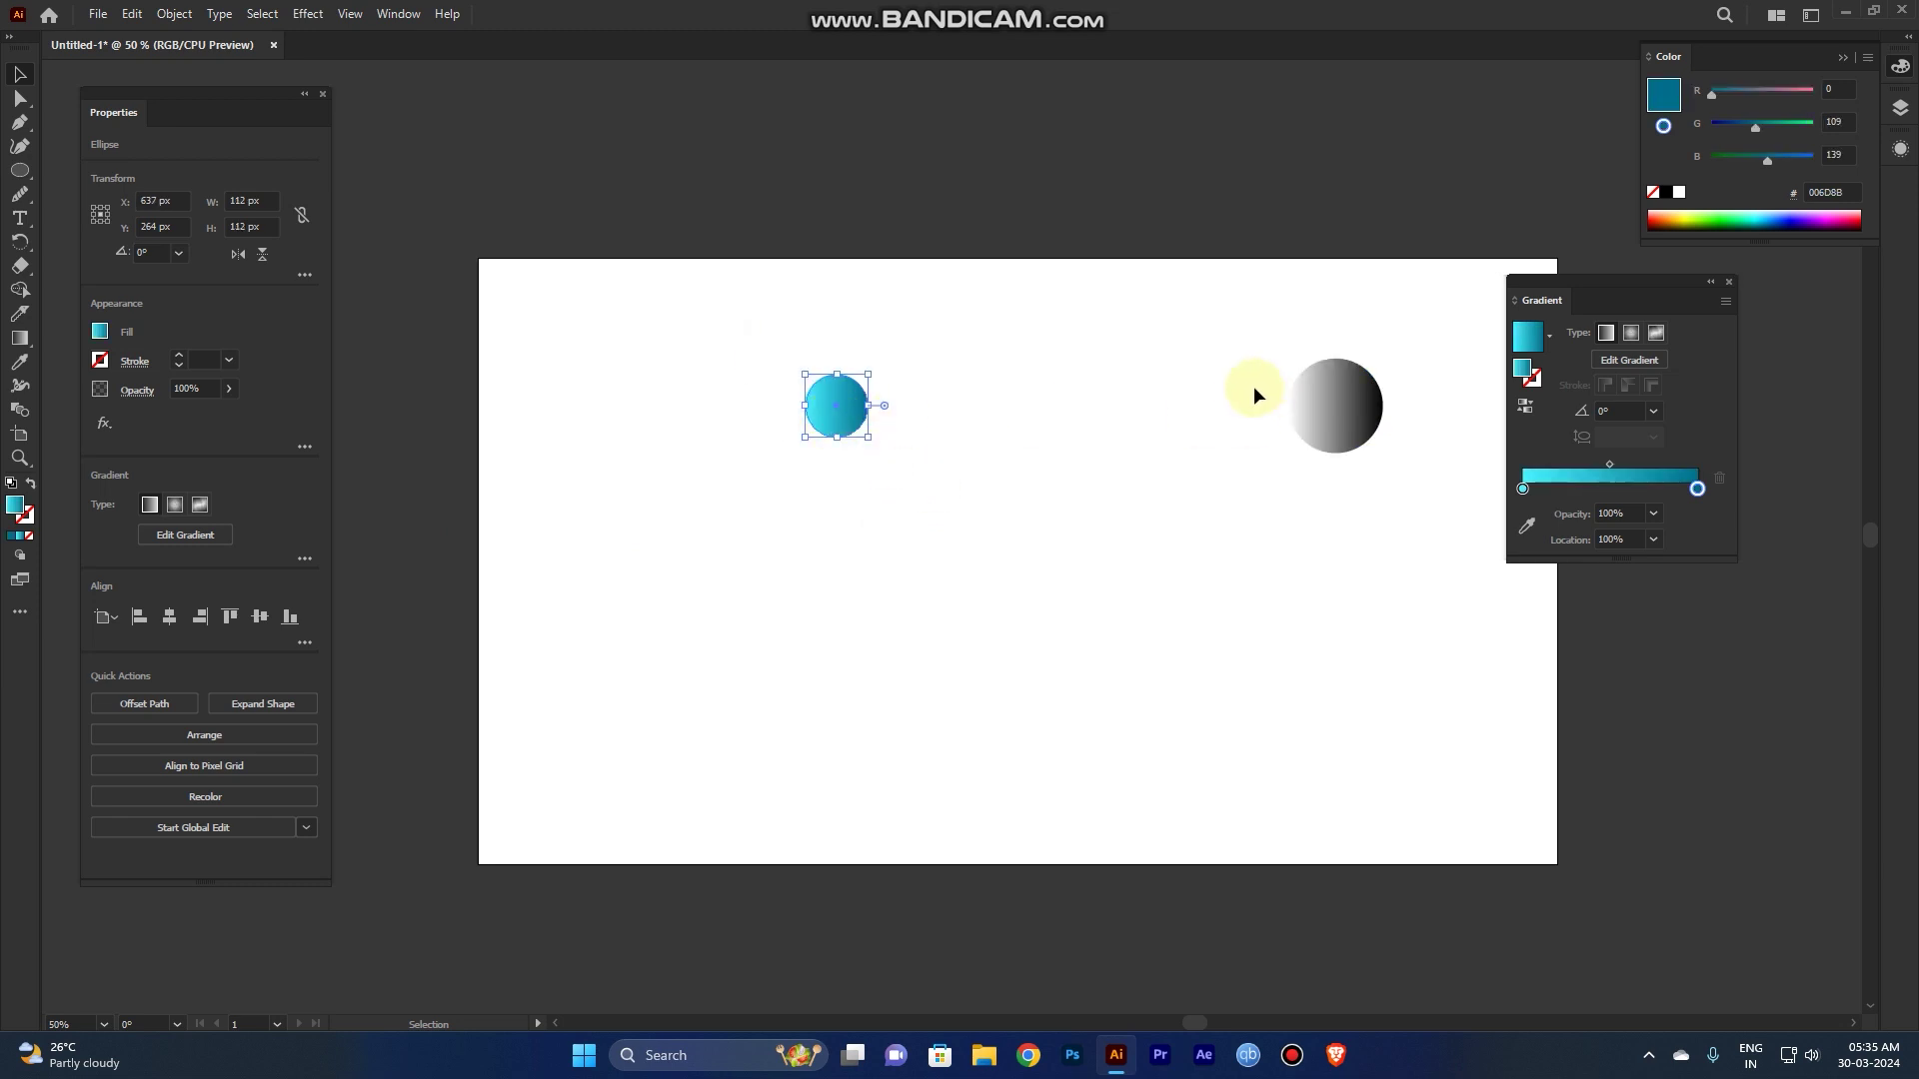
left_click_drag(1221, 321, 1413, 491)
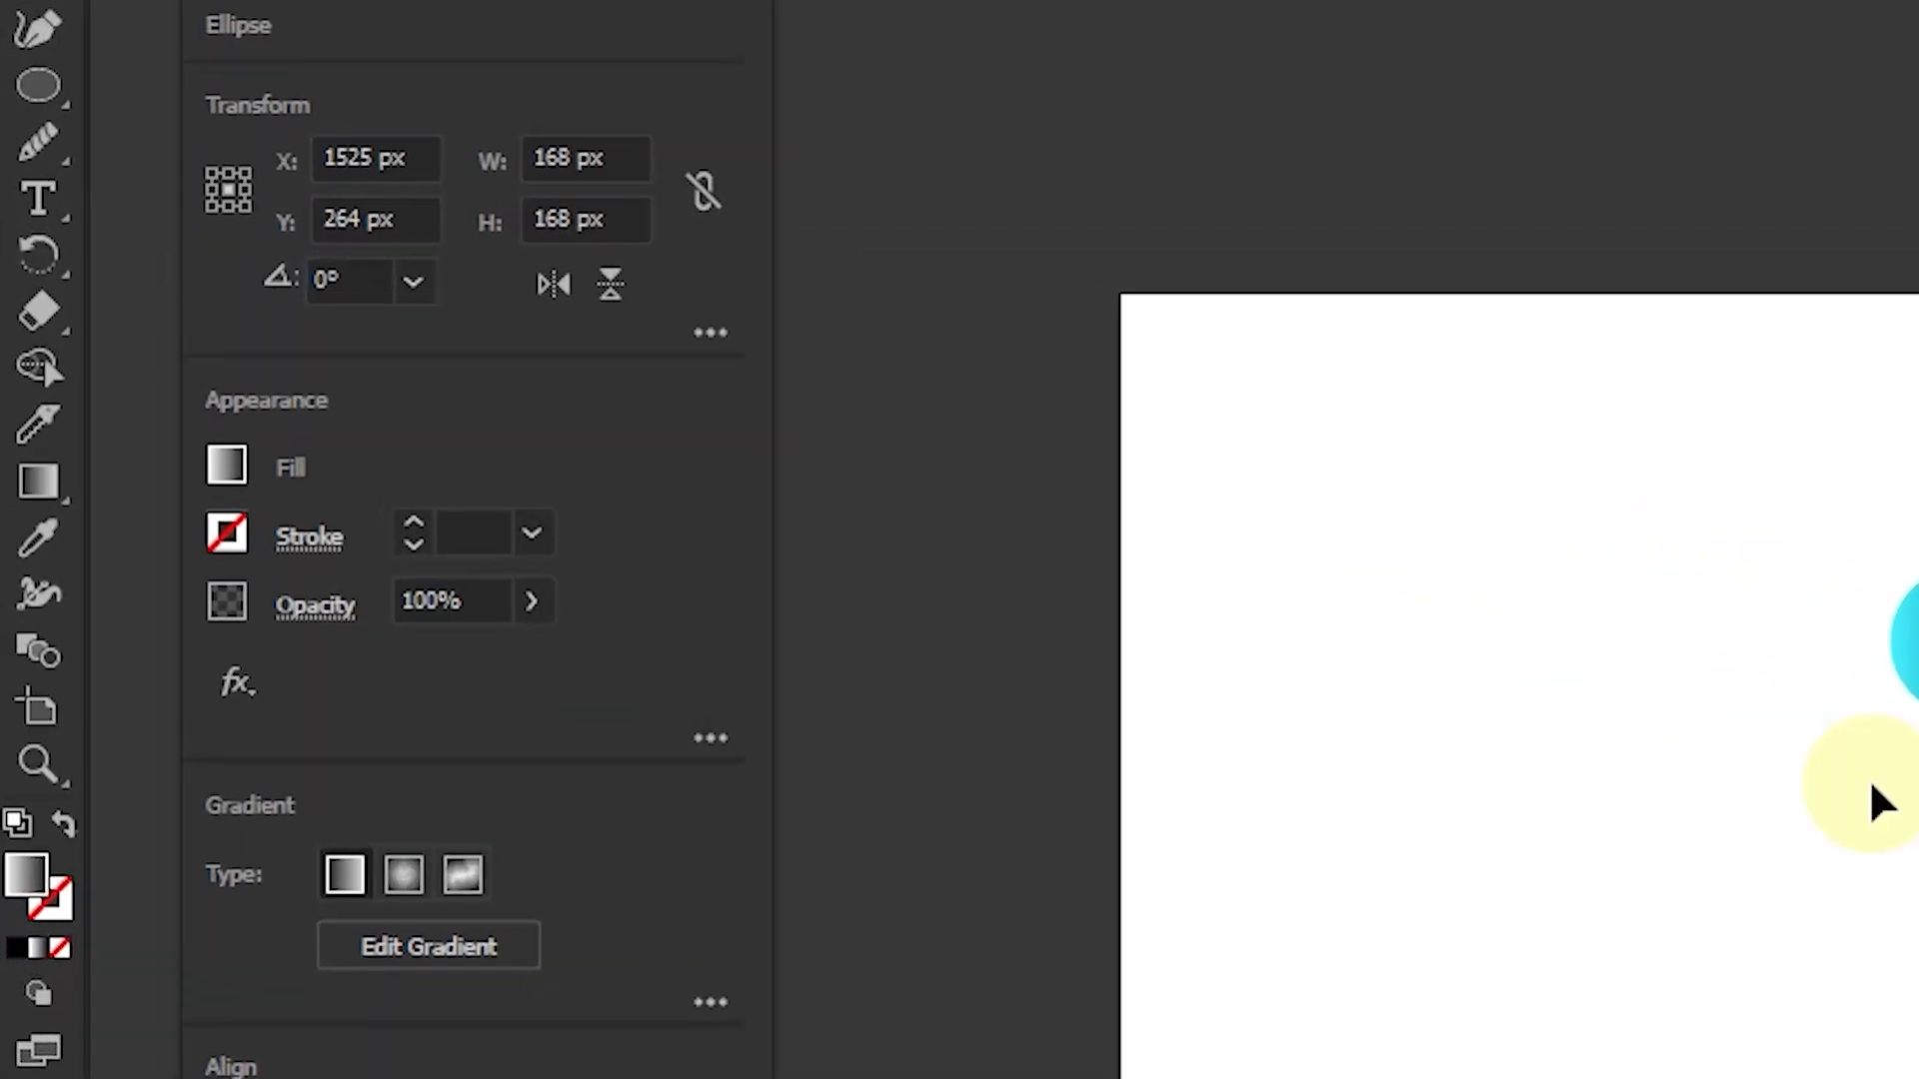
left_click(43, 561)
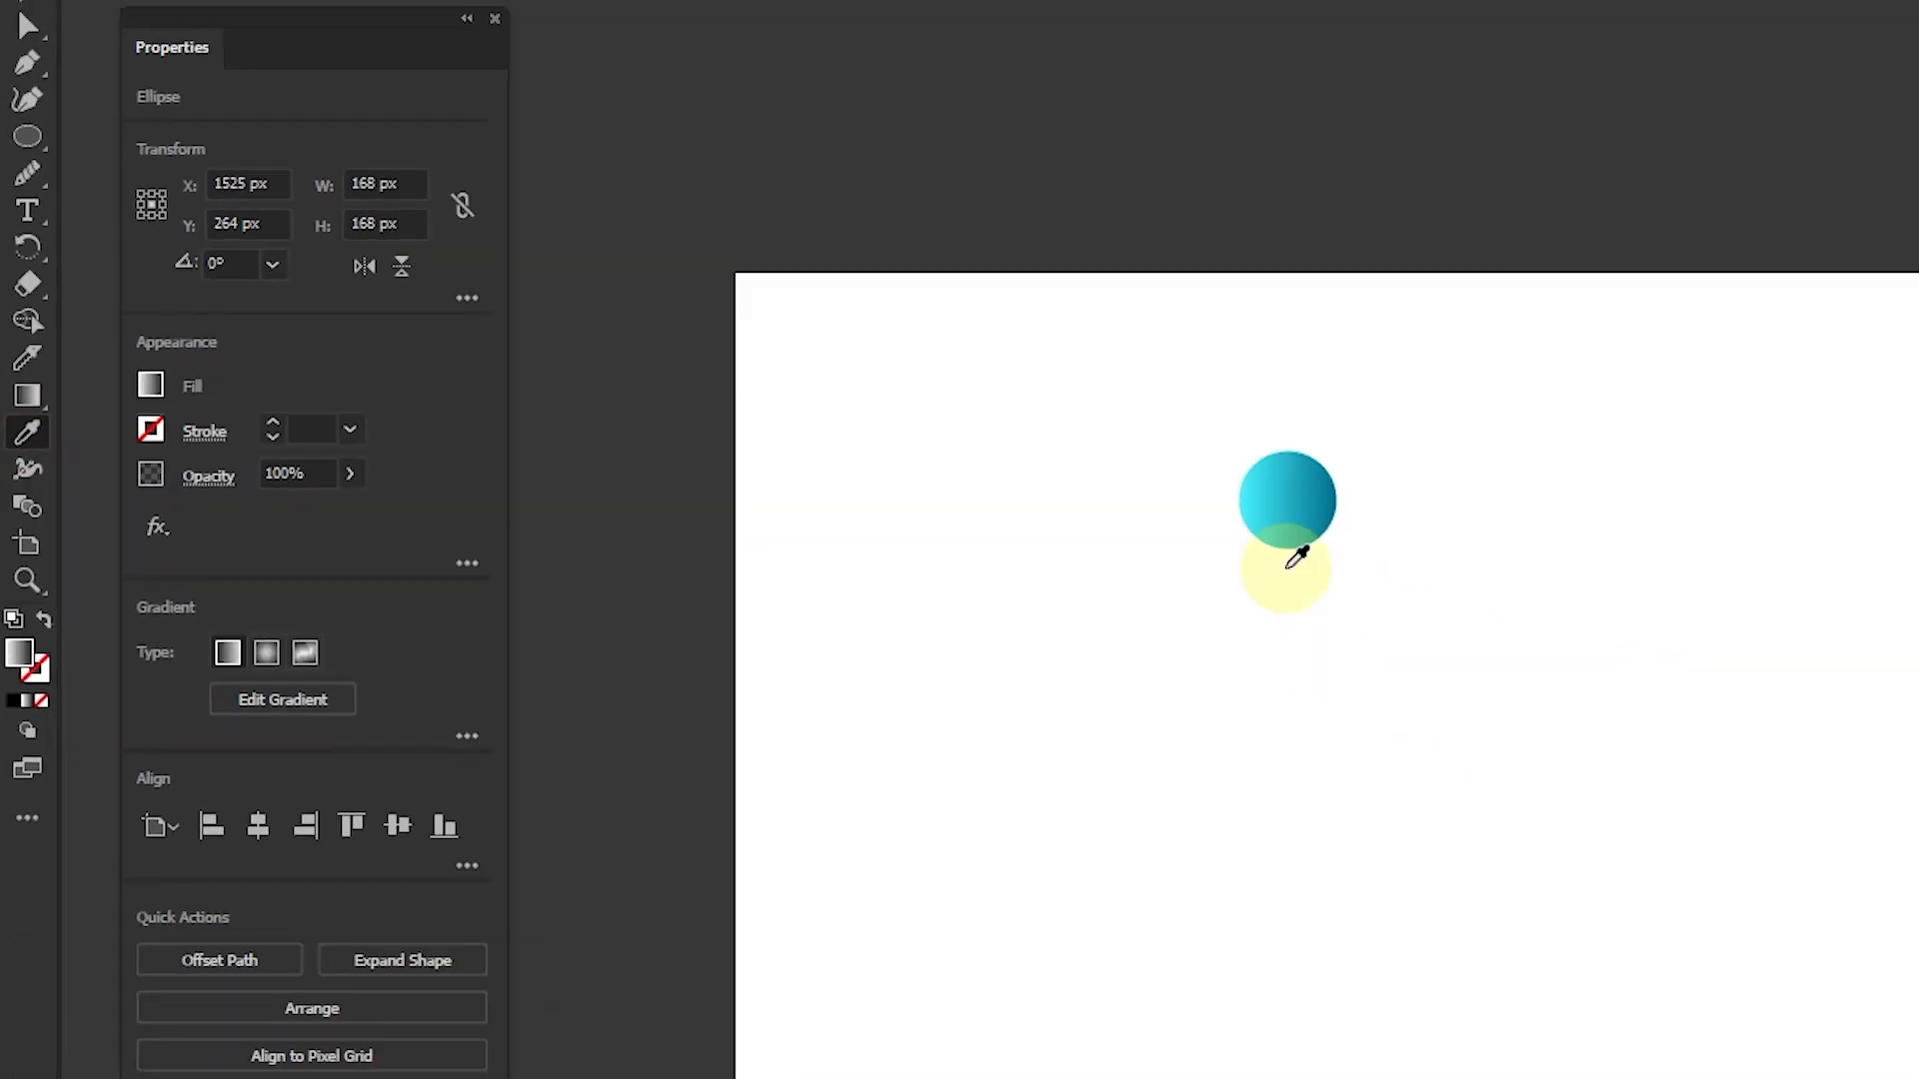
left_click(1292, 495)
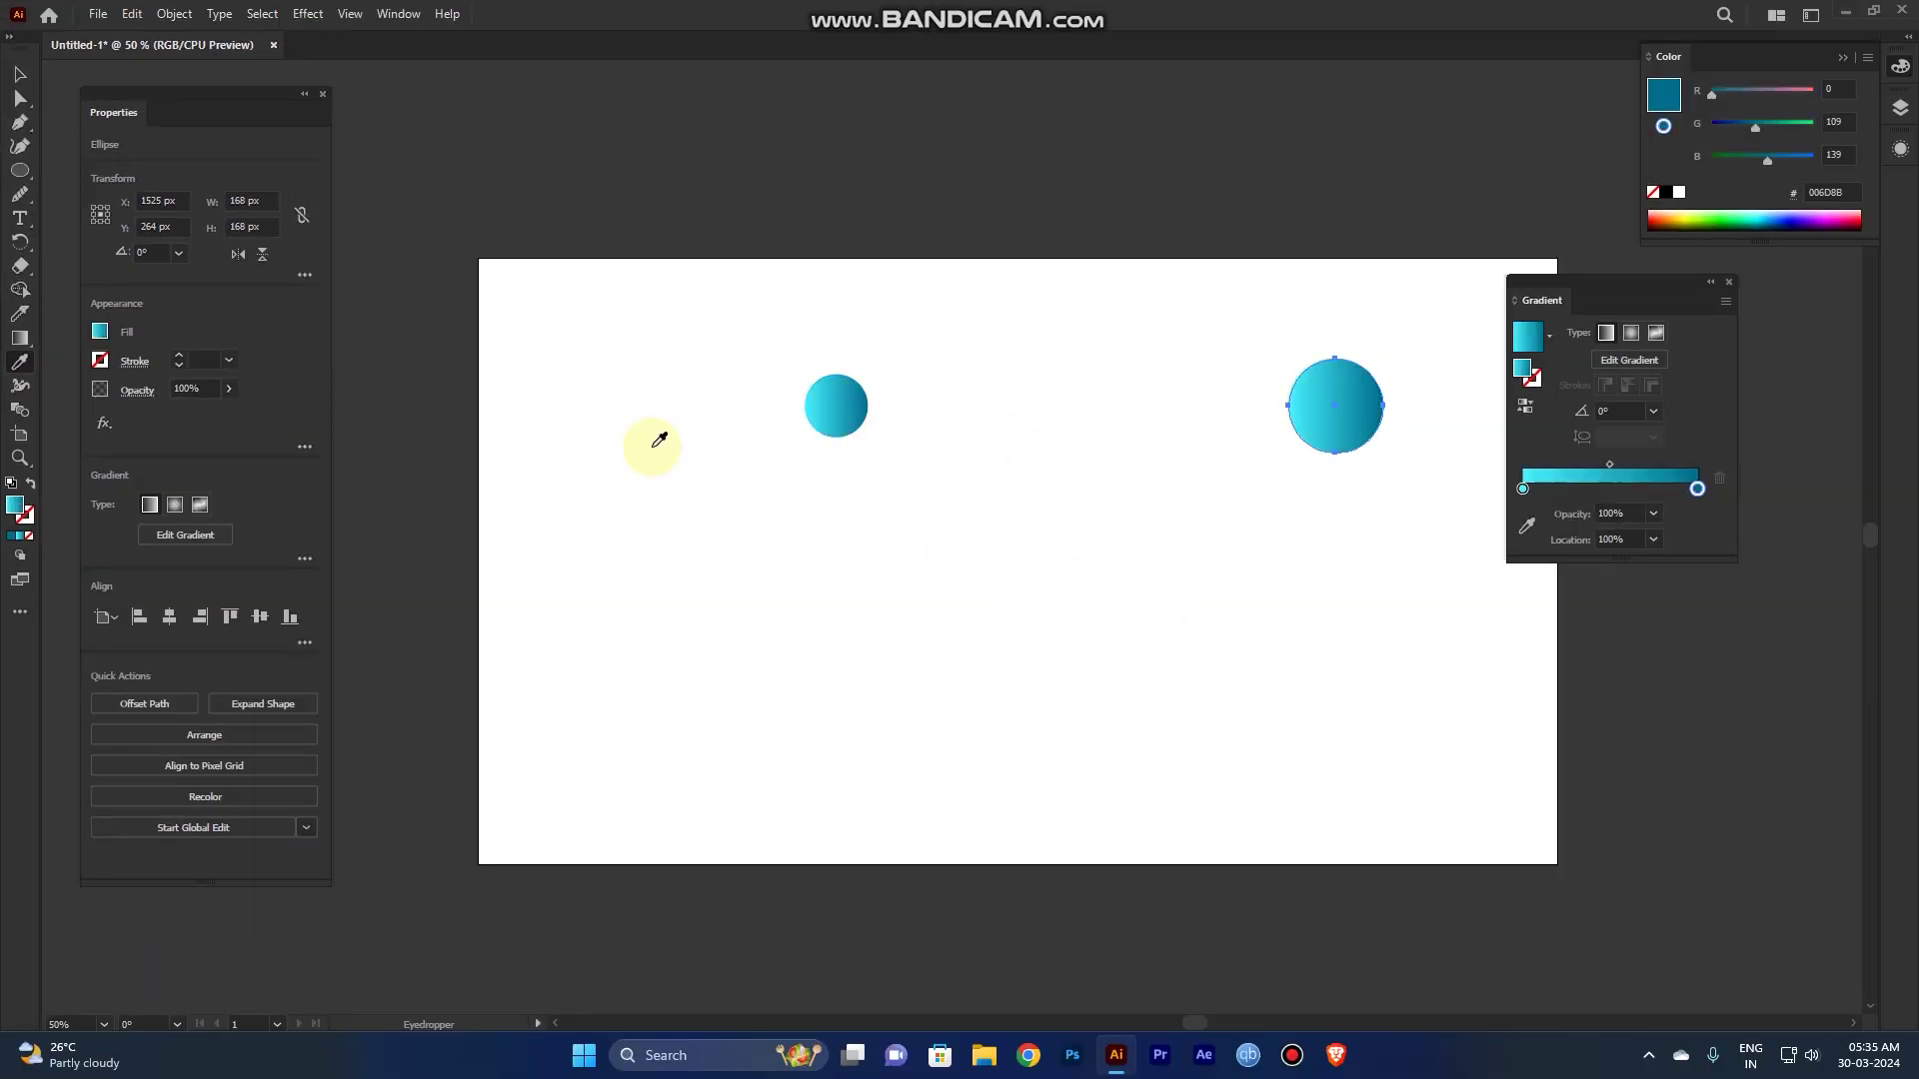
left_click(20, 74)
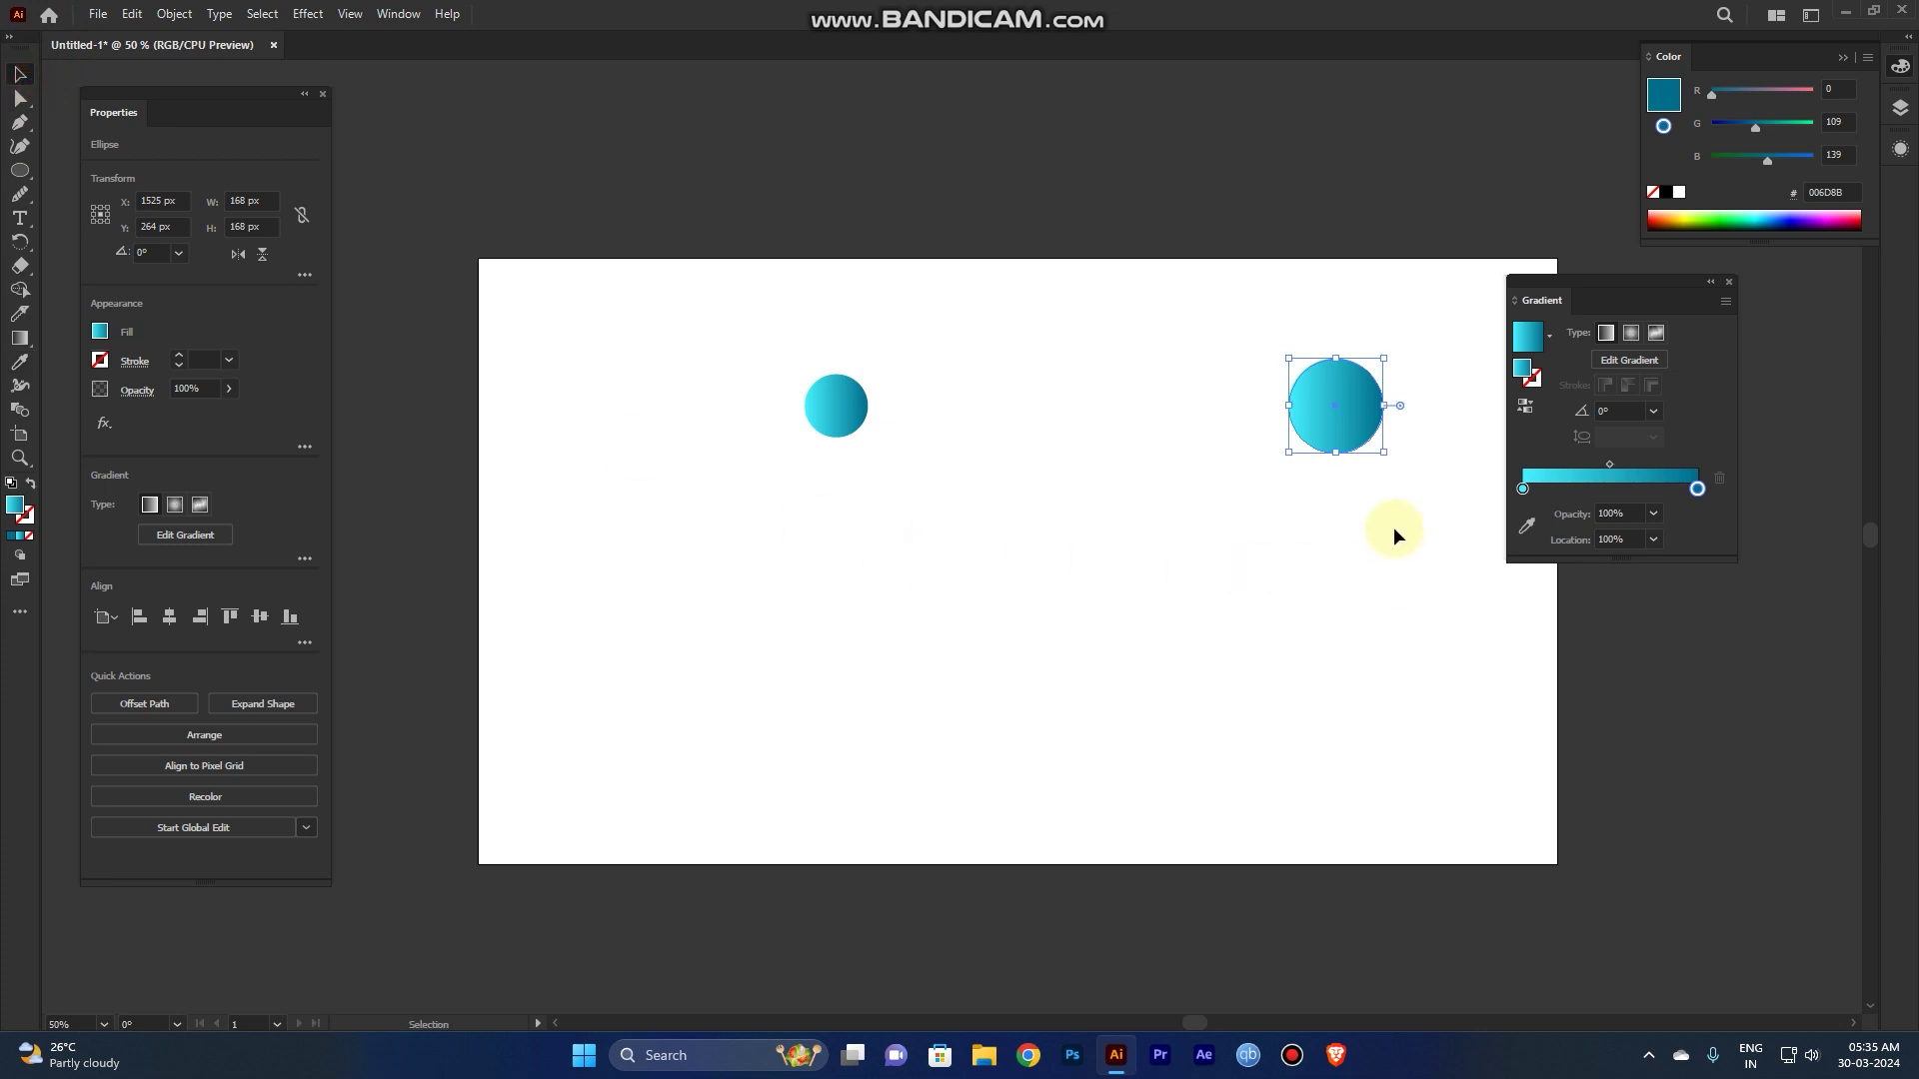
left_click_drag(1394, 526, 692, 374)
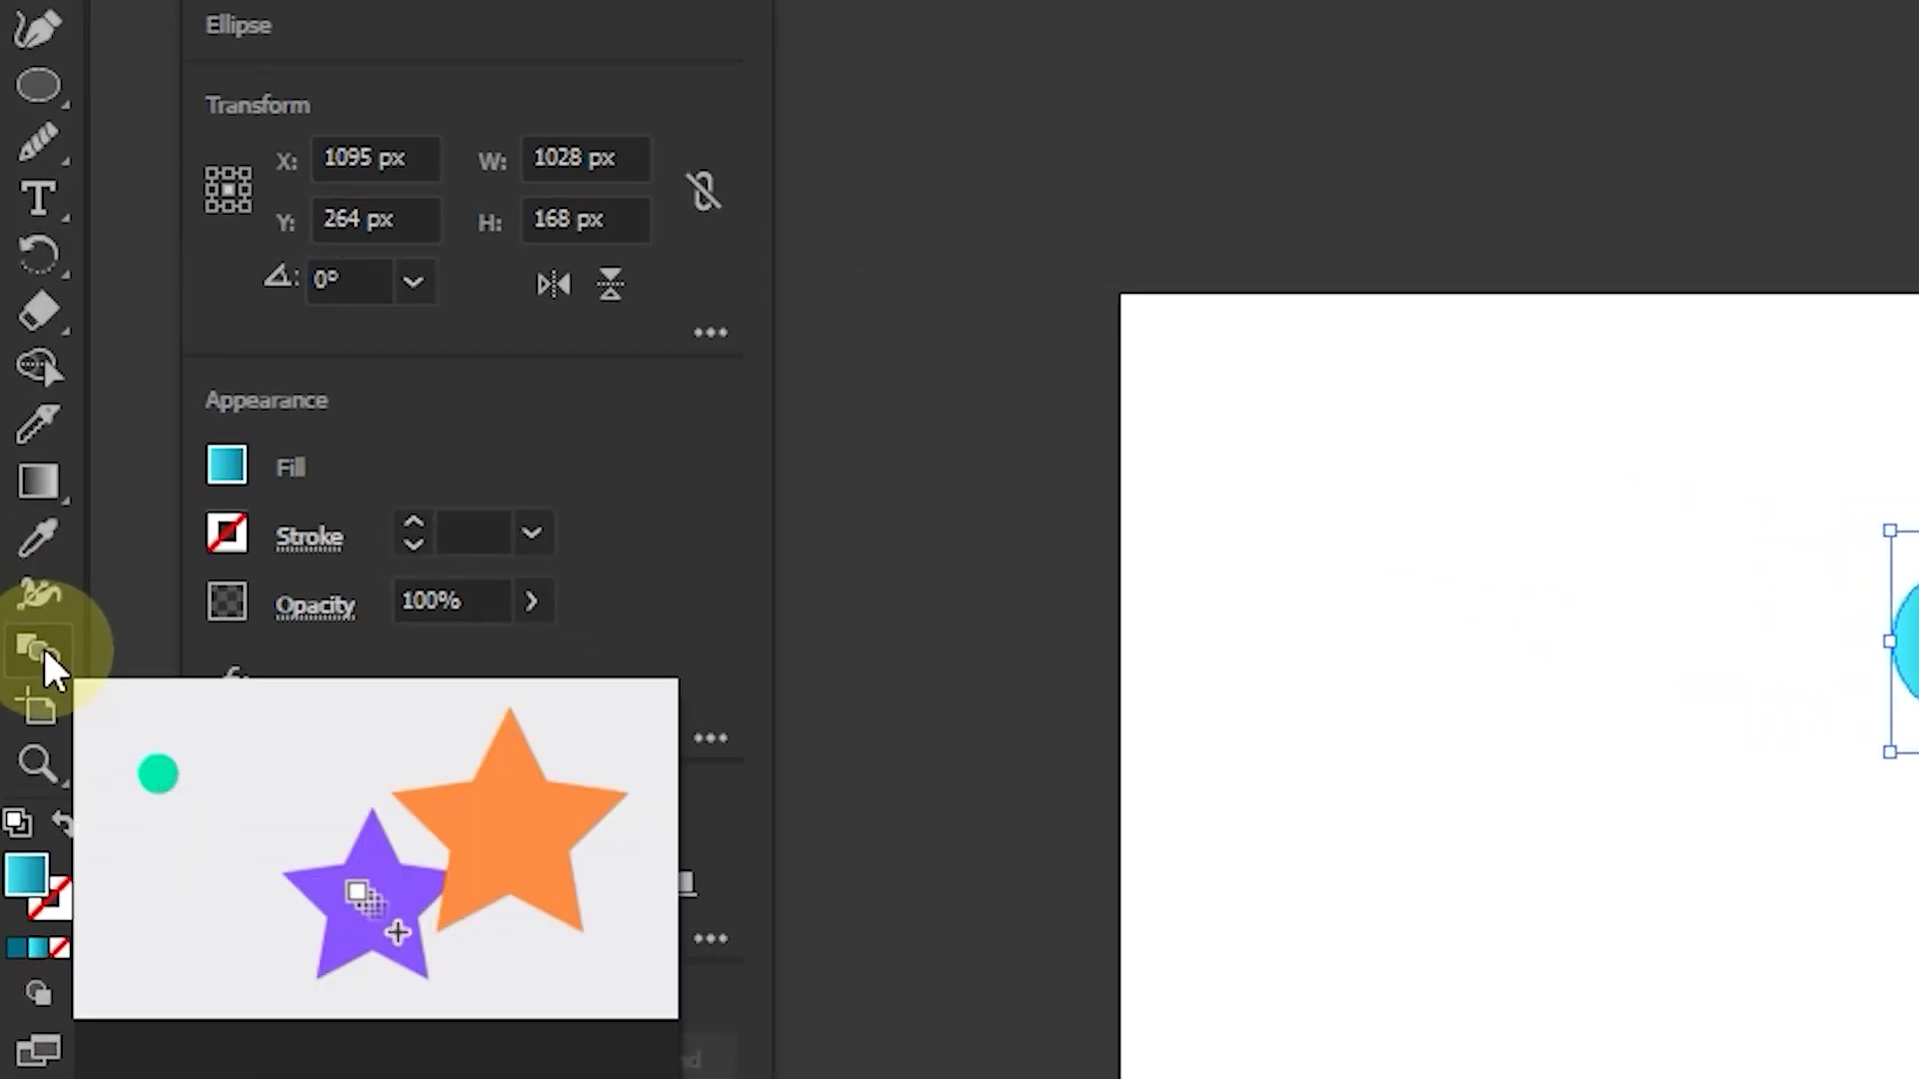
Step: Blend the small and large cyan circles into a graduated row and nudge it upward
left_click(42, 644)
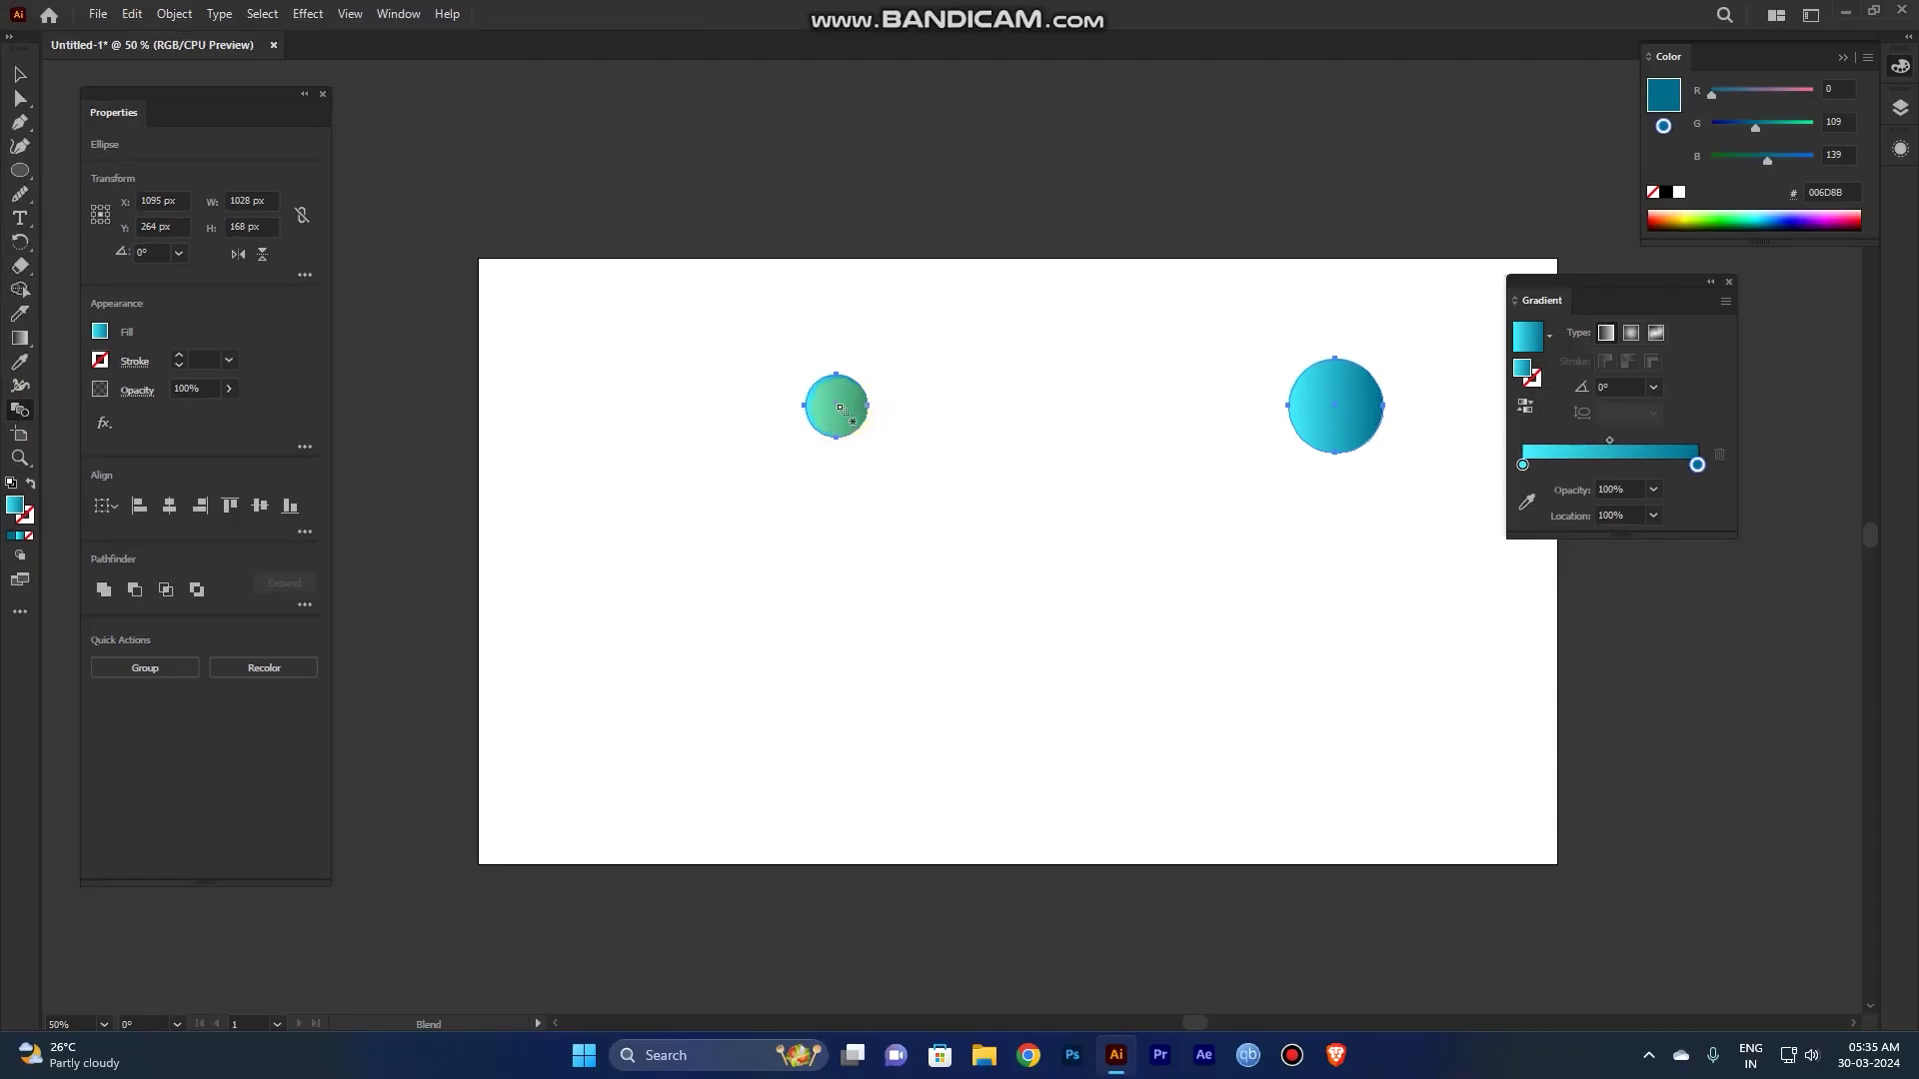
left_click_drag(842, 408, 1337, 411)
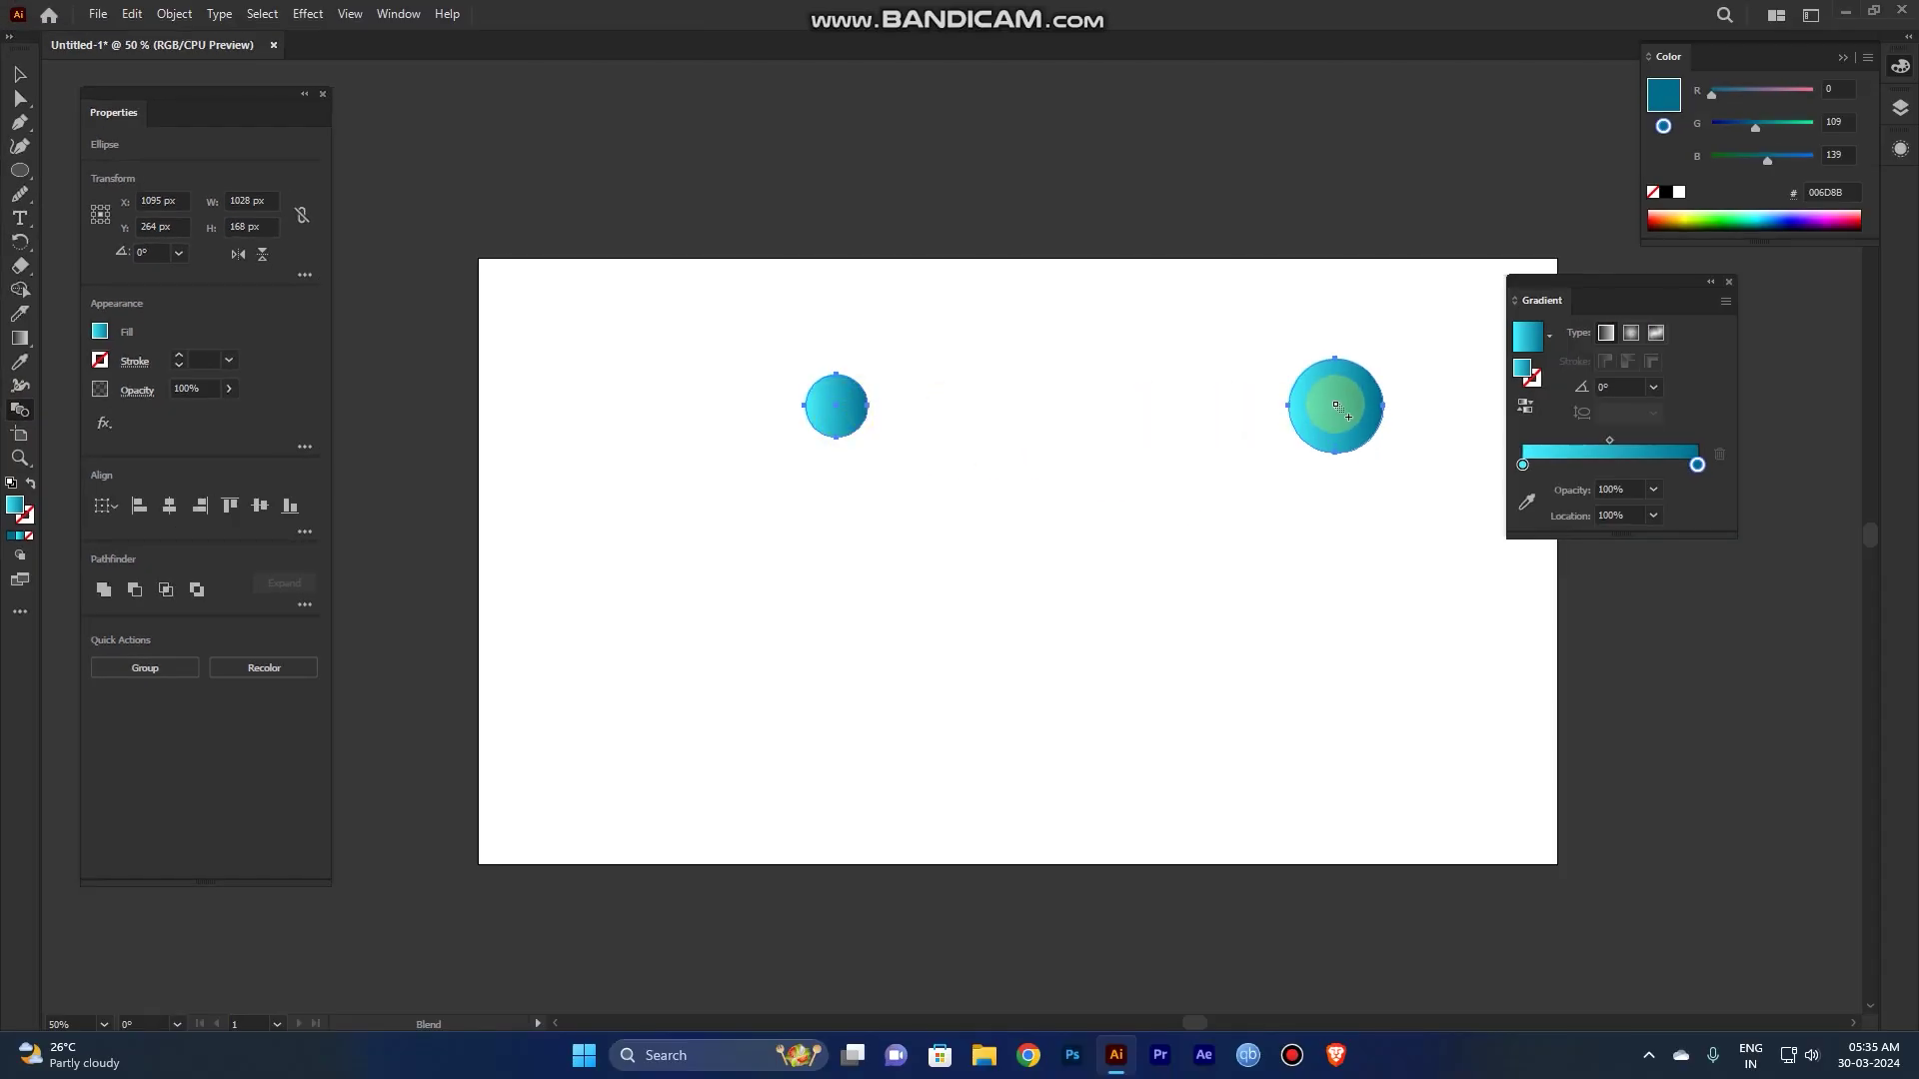
left_click(1337, 405)
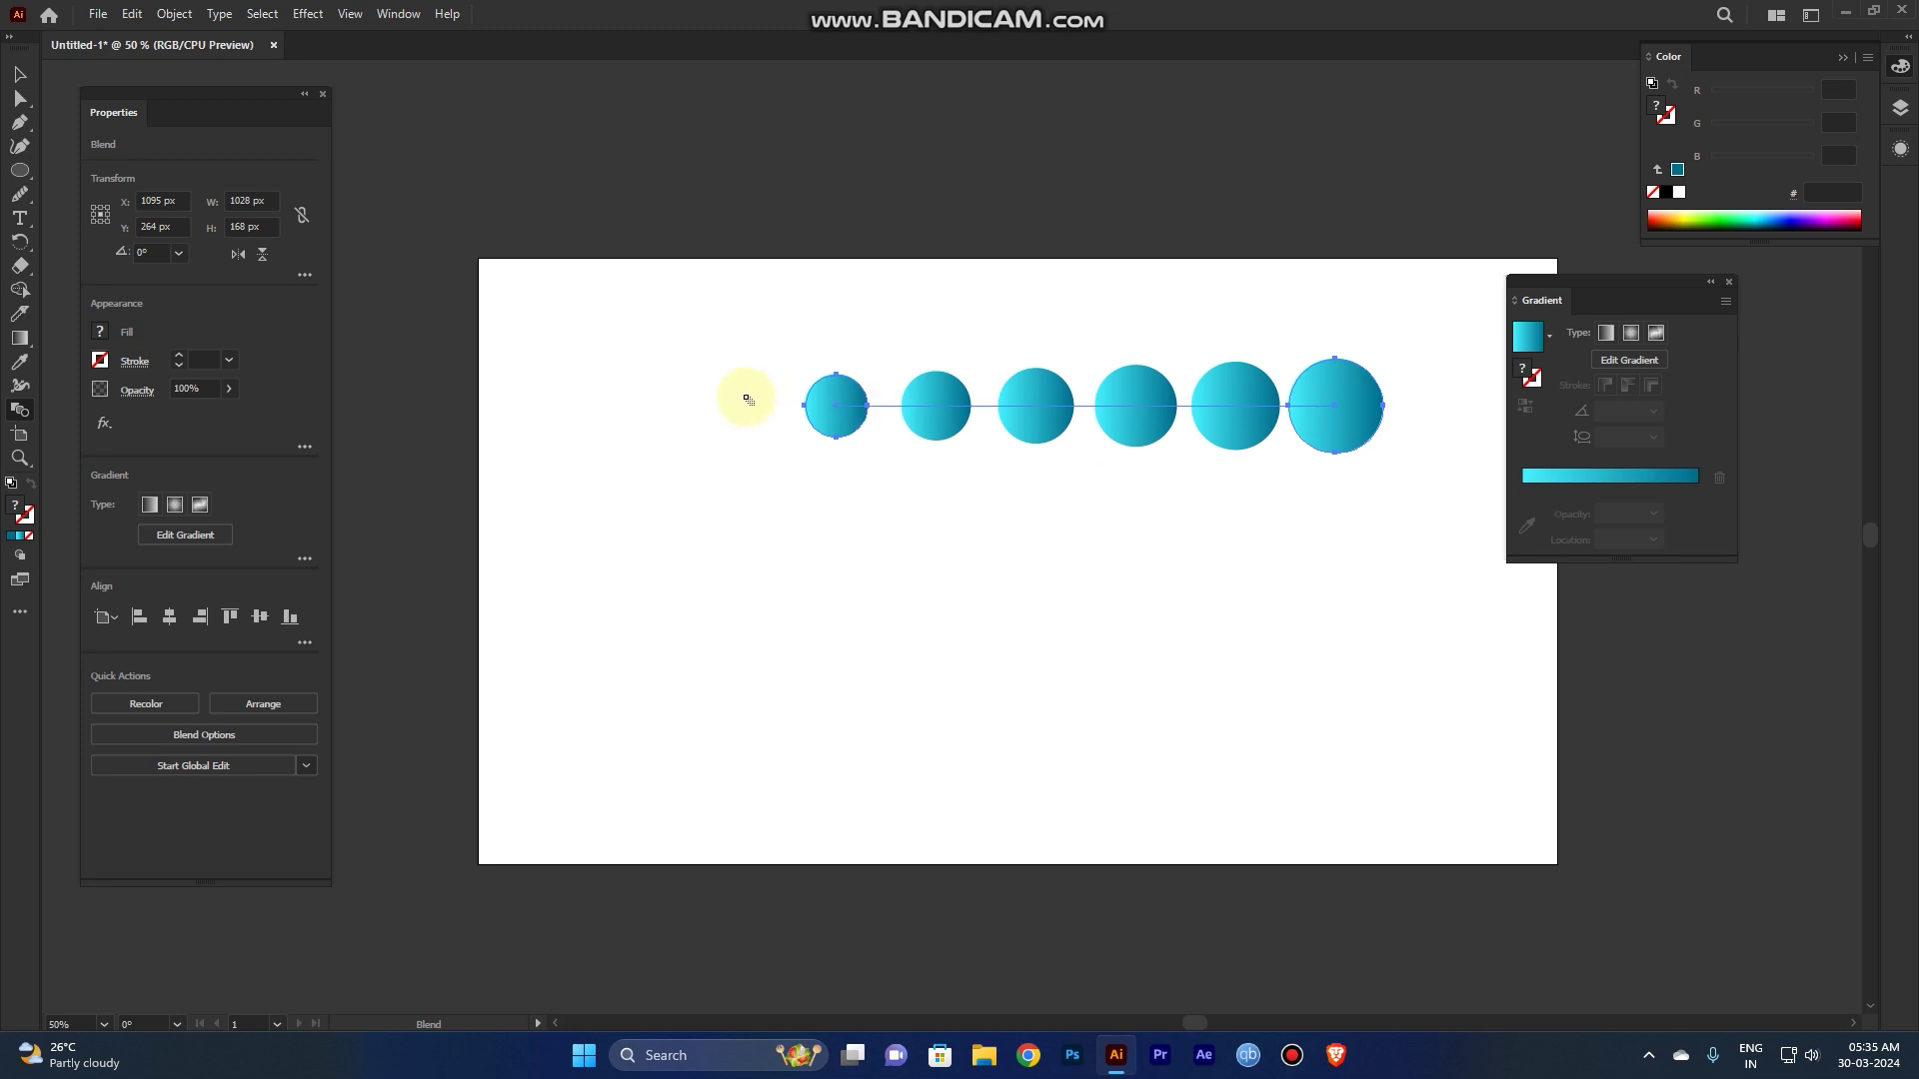
left_click(19, 74)
left_click_drag(1398, 513, 739, 372)
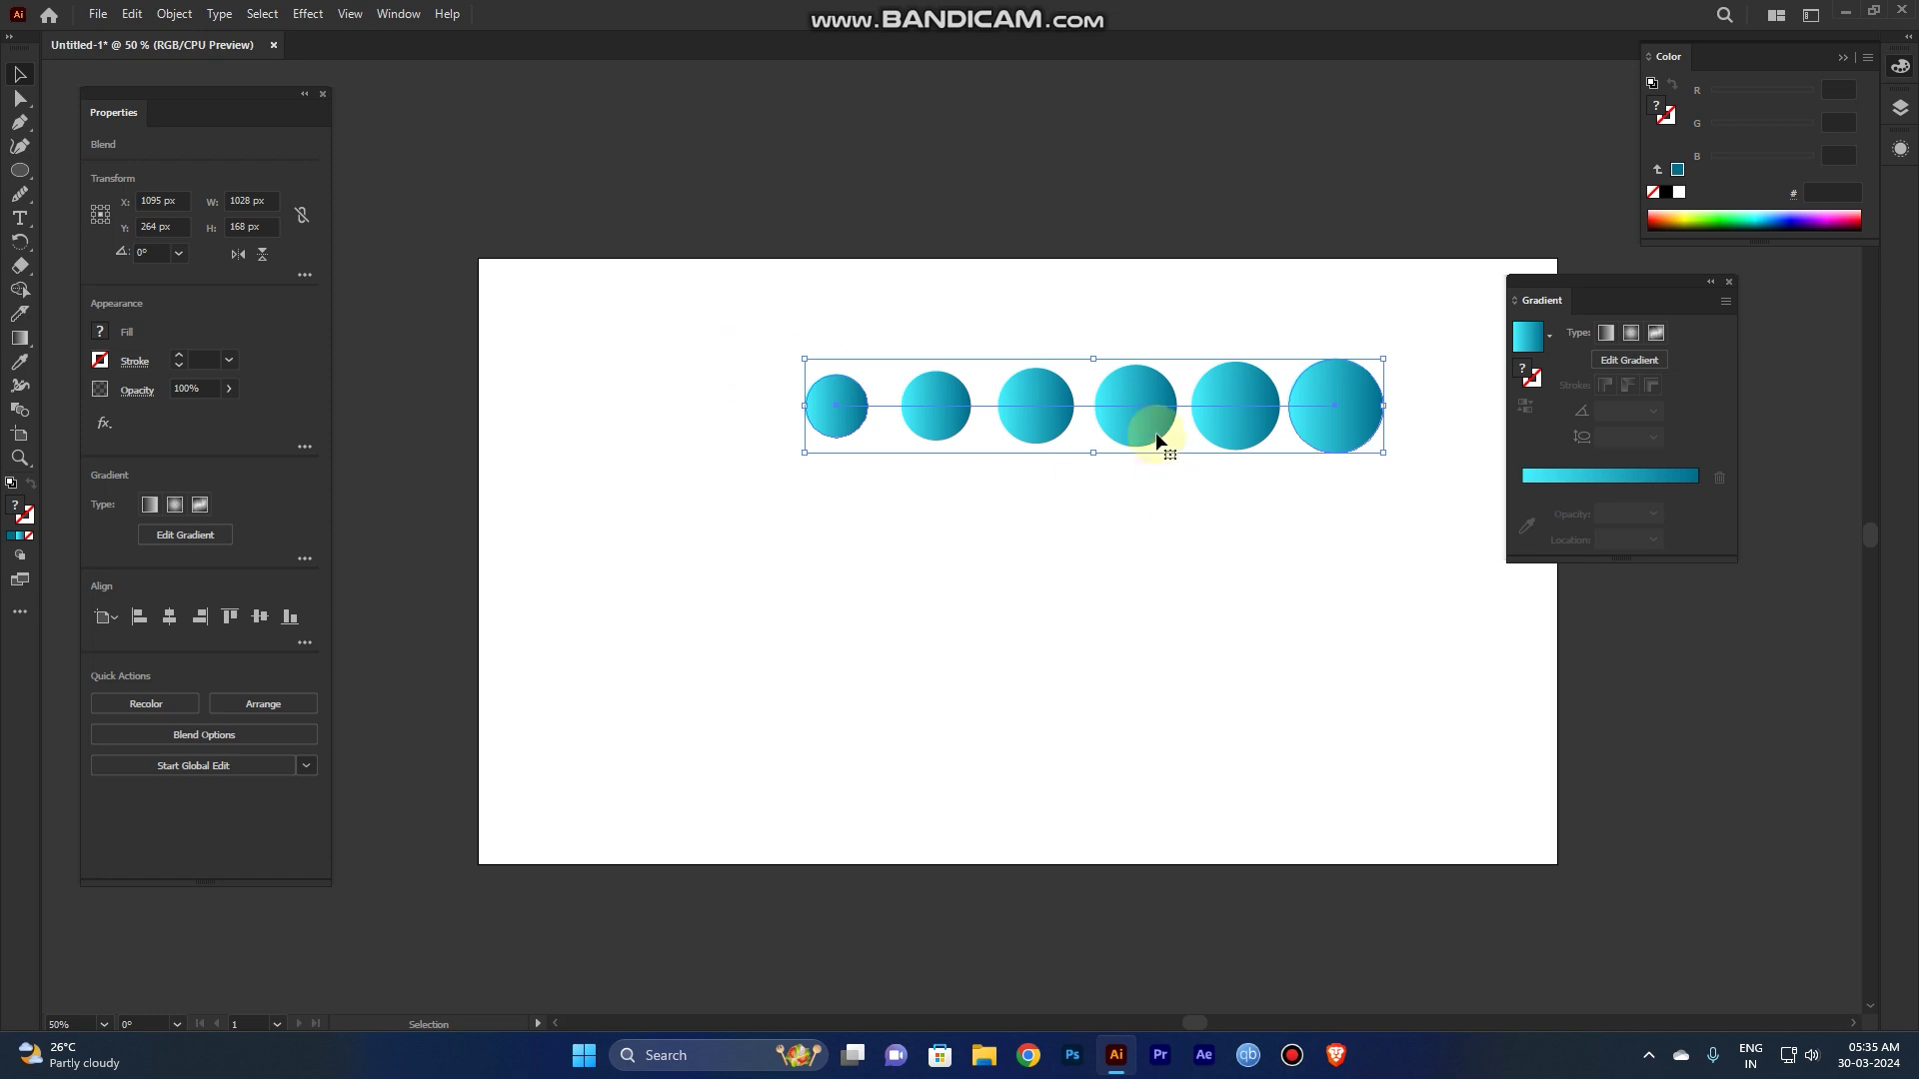
left_click_drag(1157, 440, 1151, 388)
Step: Draw a 348 px circle below the row and swap fill to stroke with Shift+X
left_click(1117, 561)
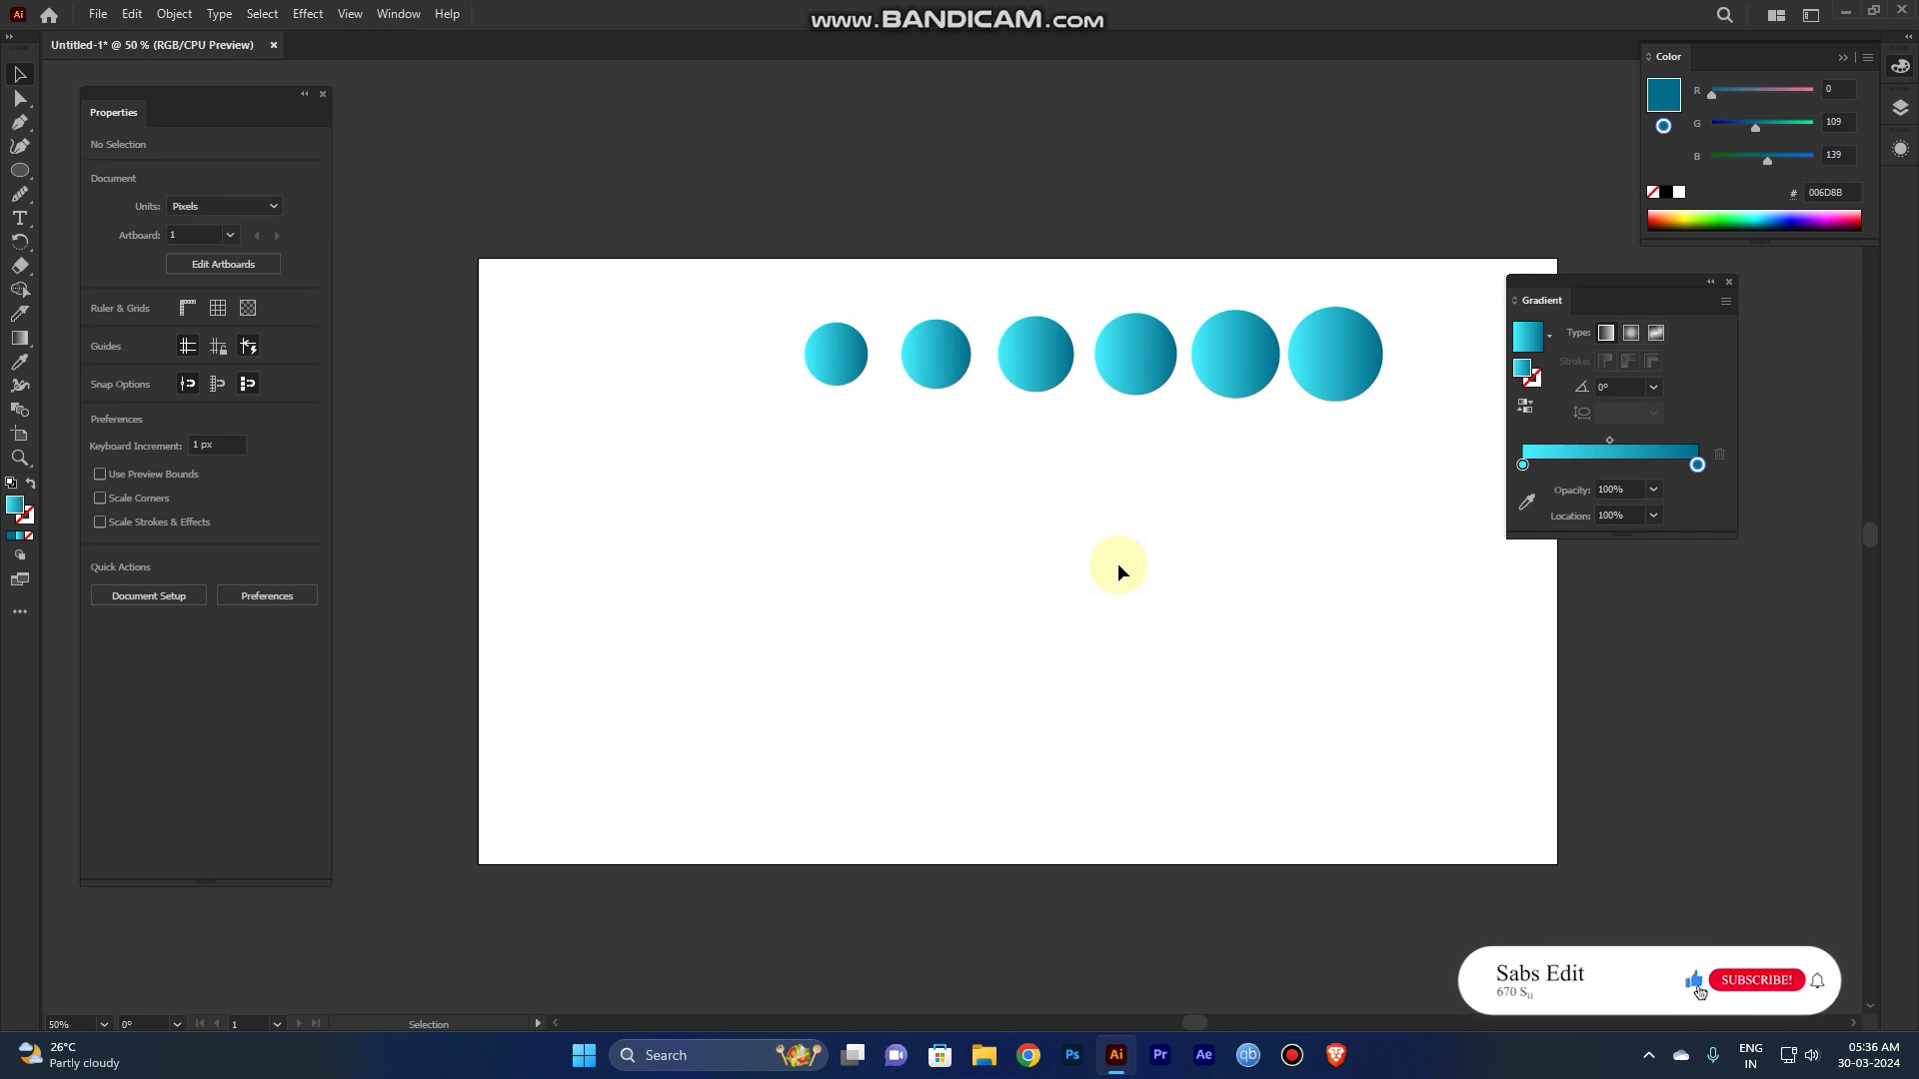
left_click(20, 172)
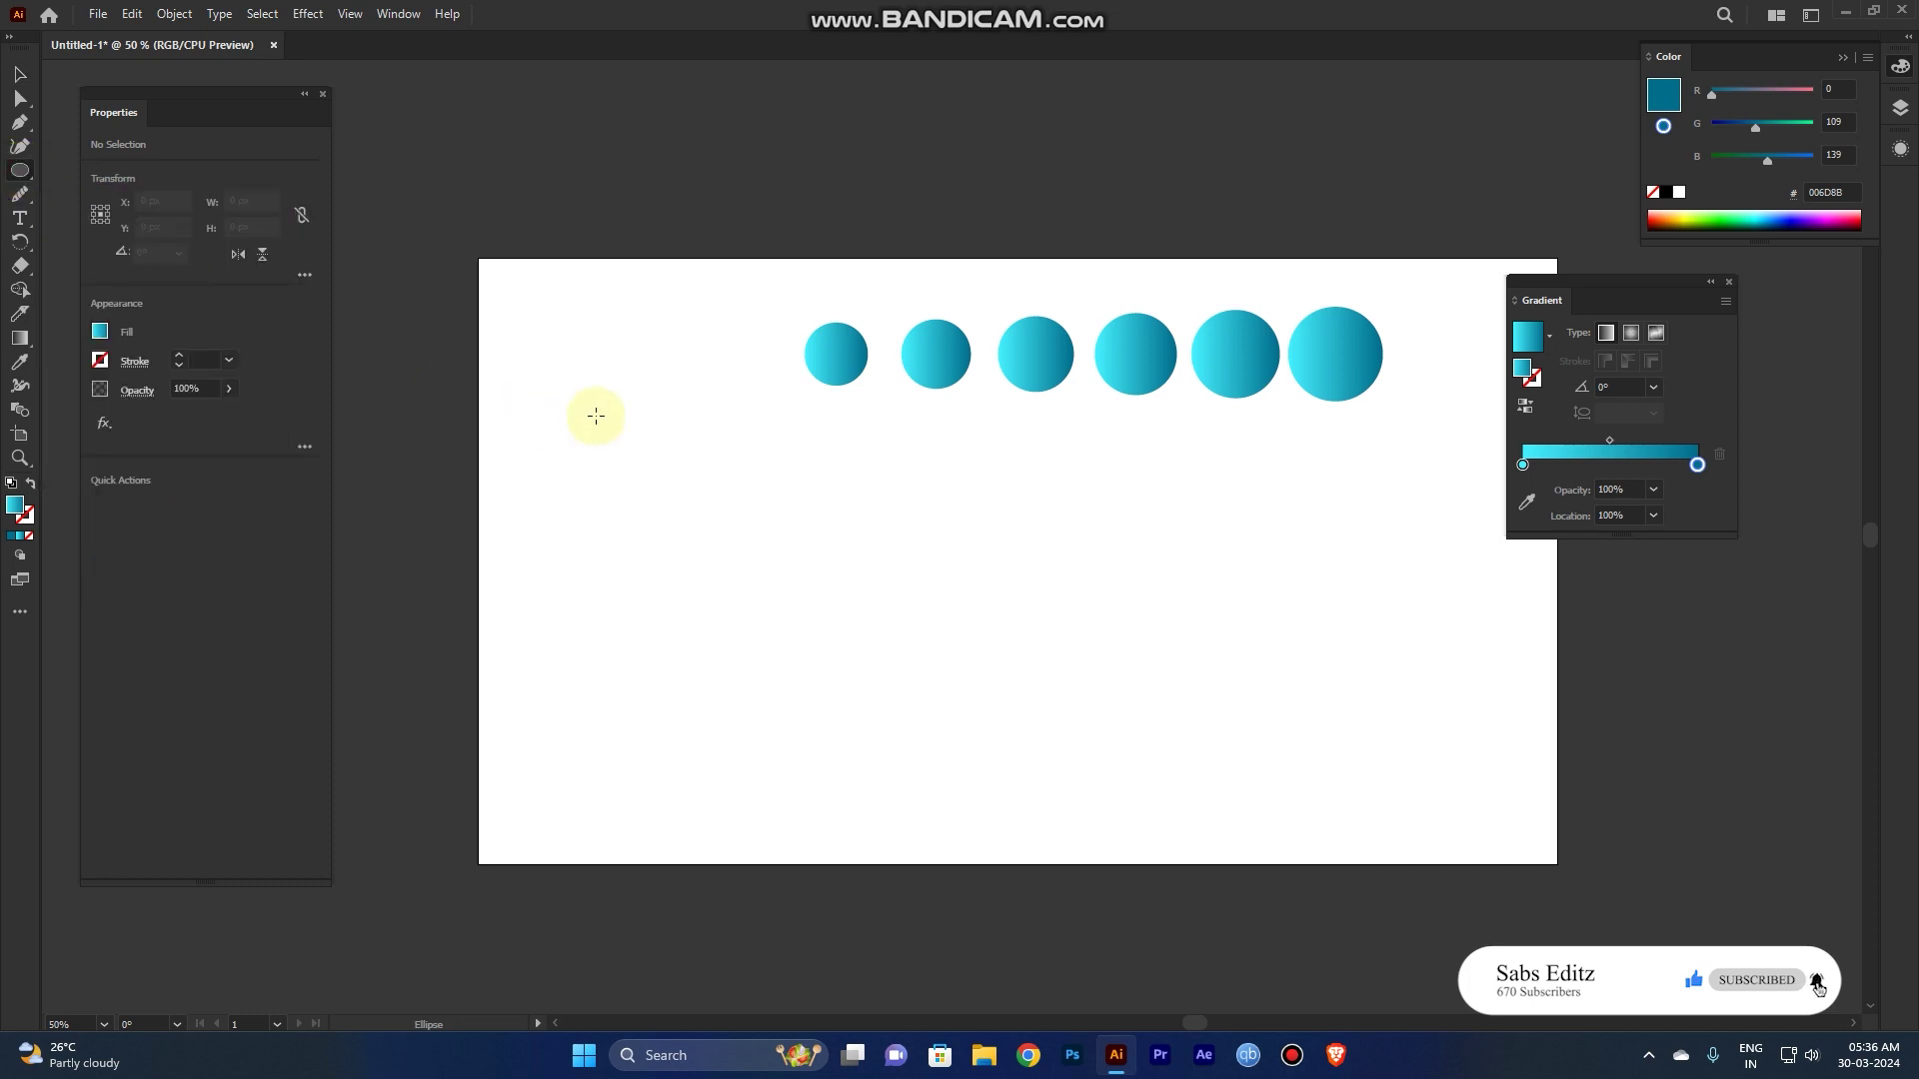
left_click_drag(785, 517, 883, 587)
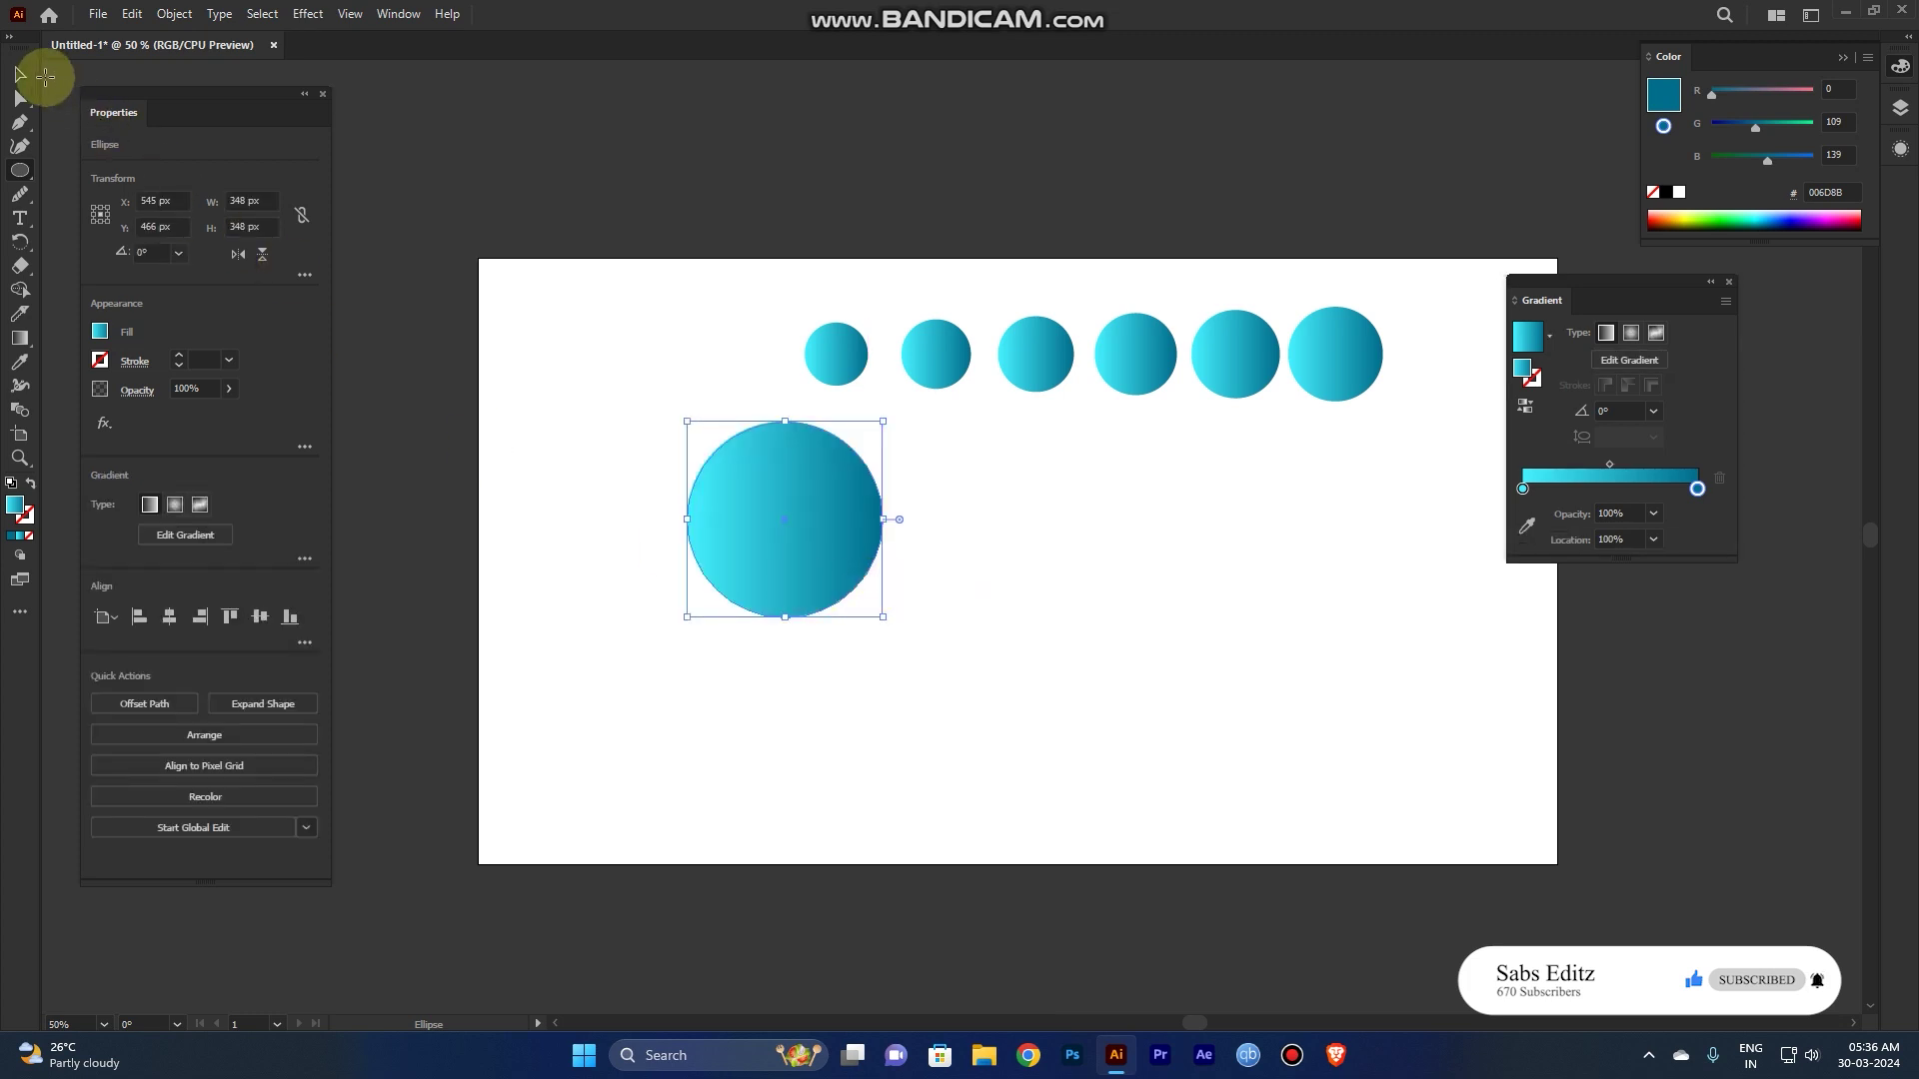
left_click(19, 77)
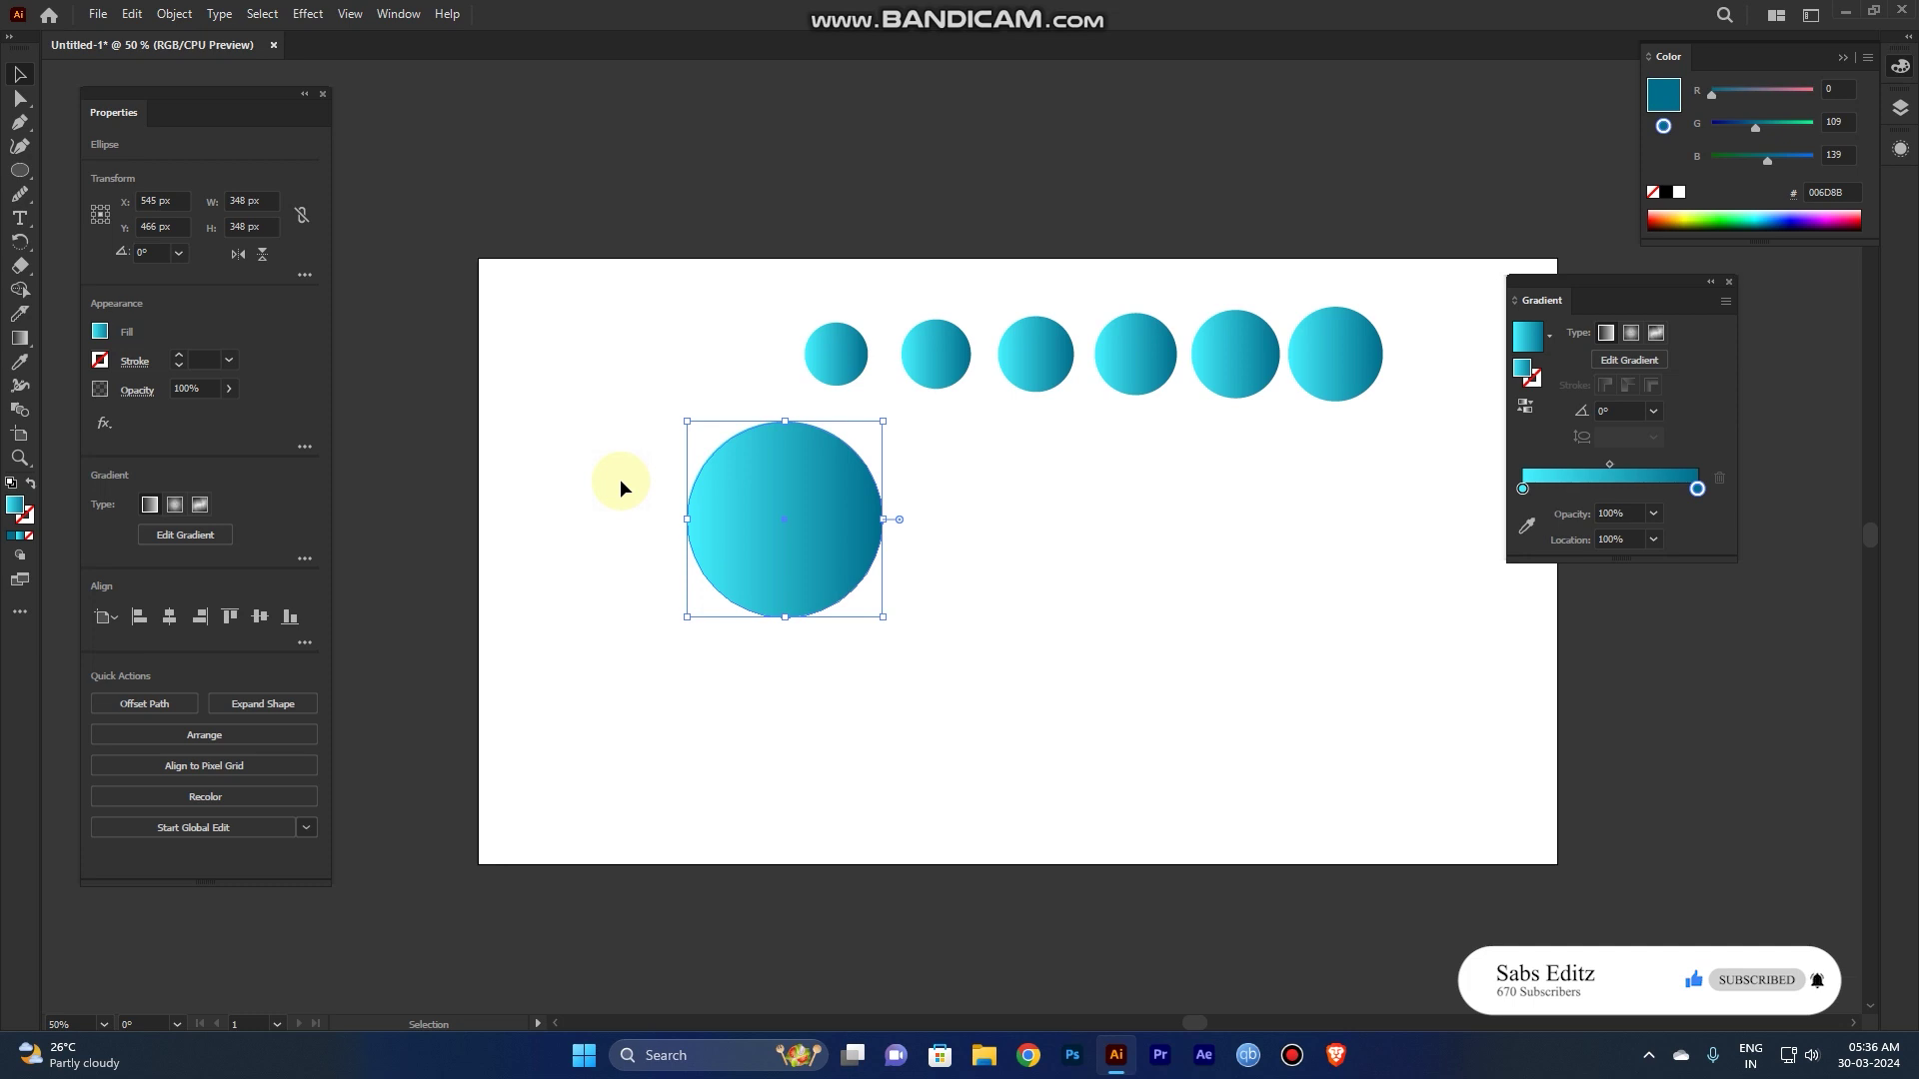
key("shift")
key("shift+x")
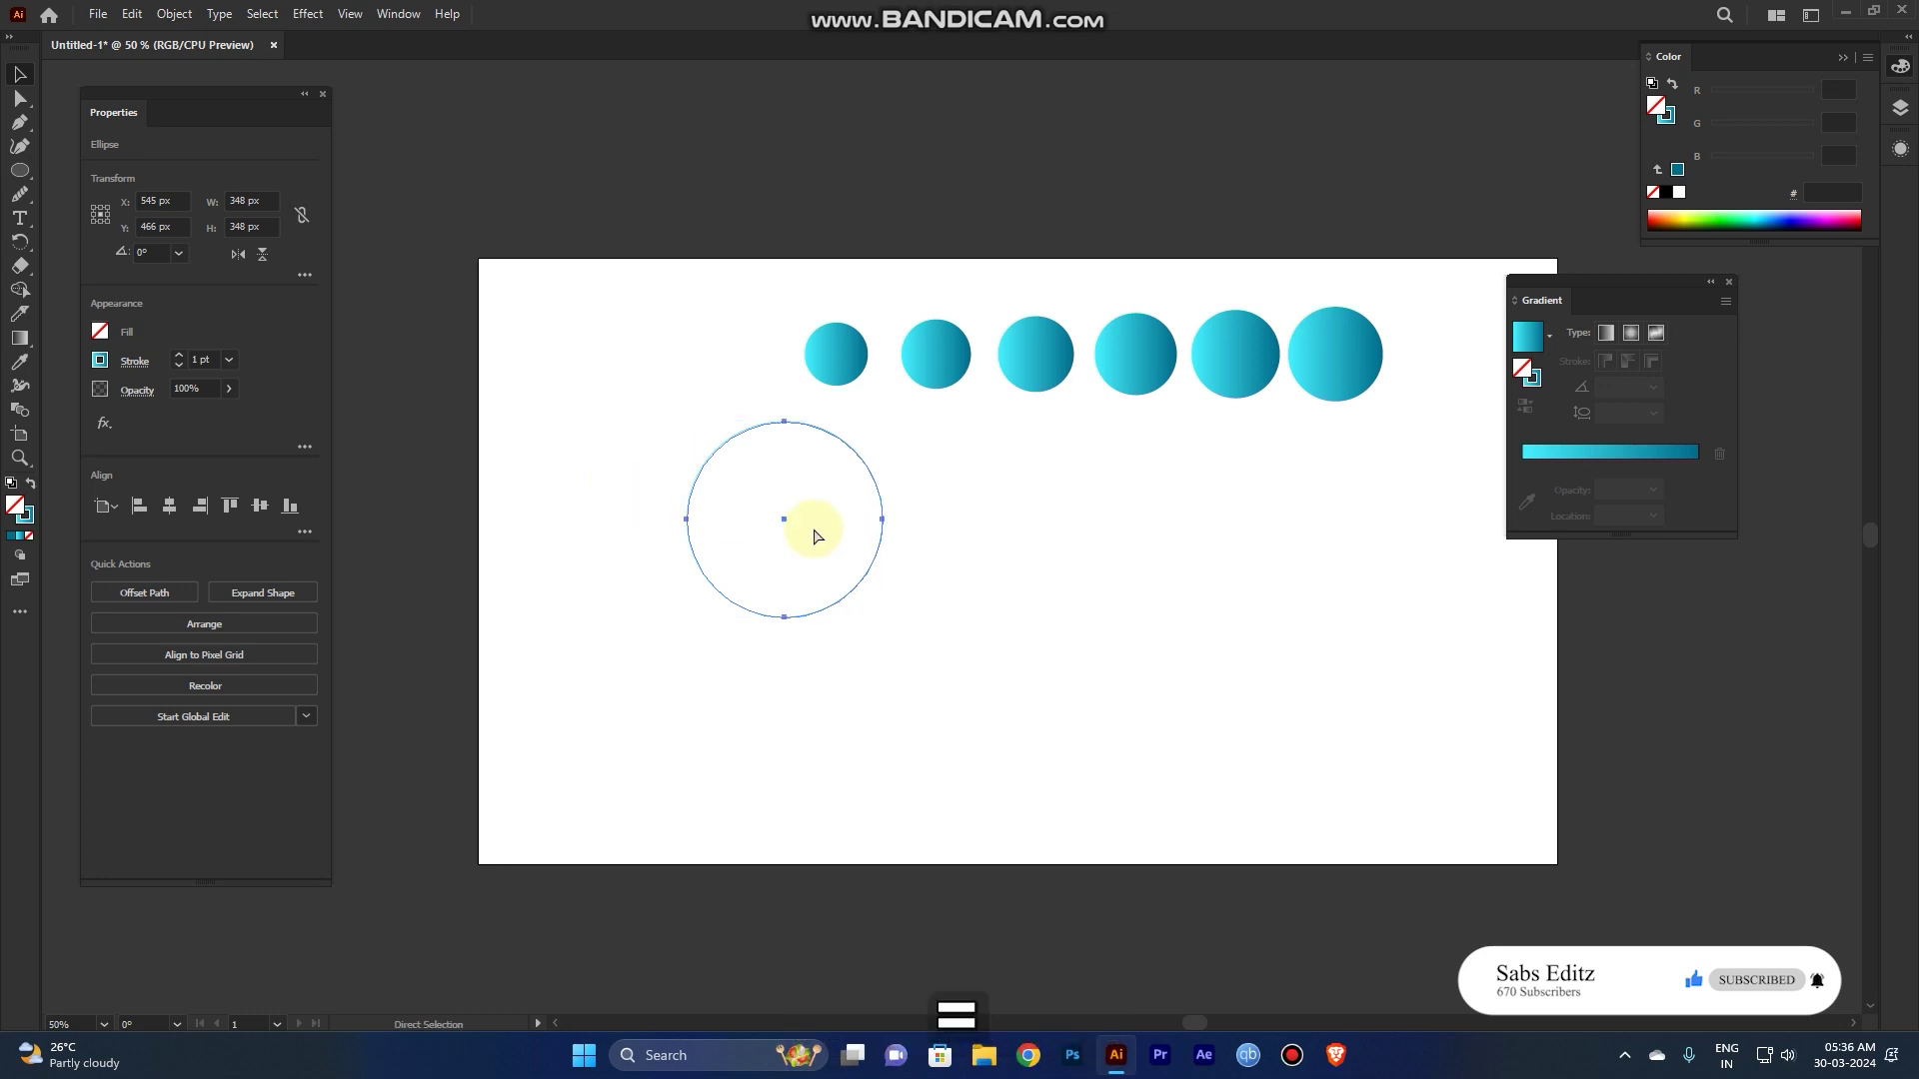
key("ctrl+plus")
key("ctrl+plus")
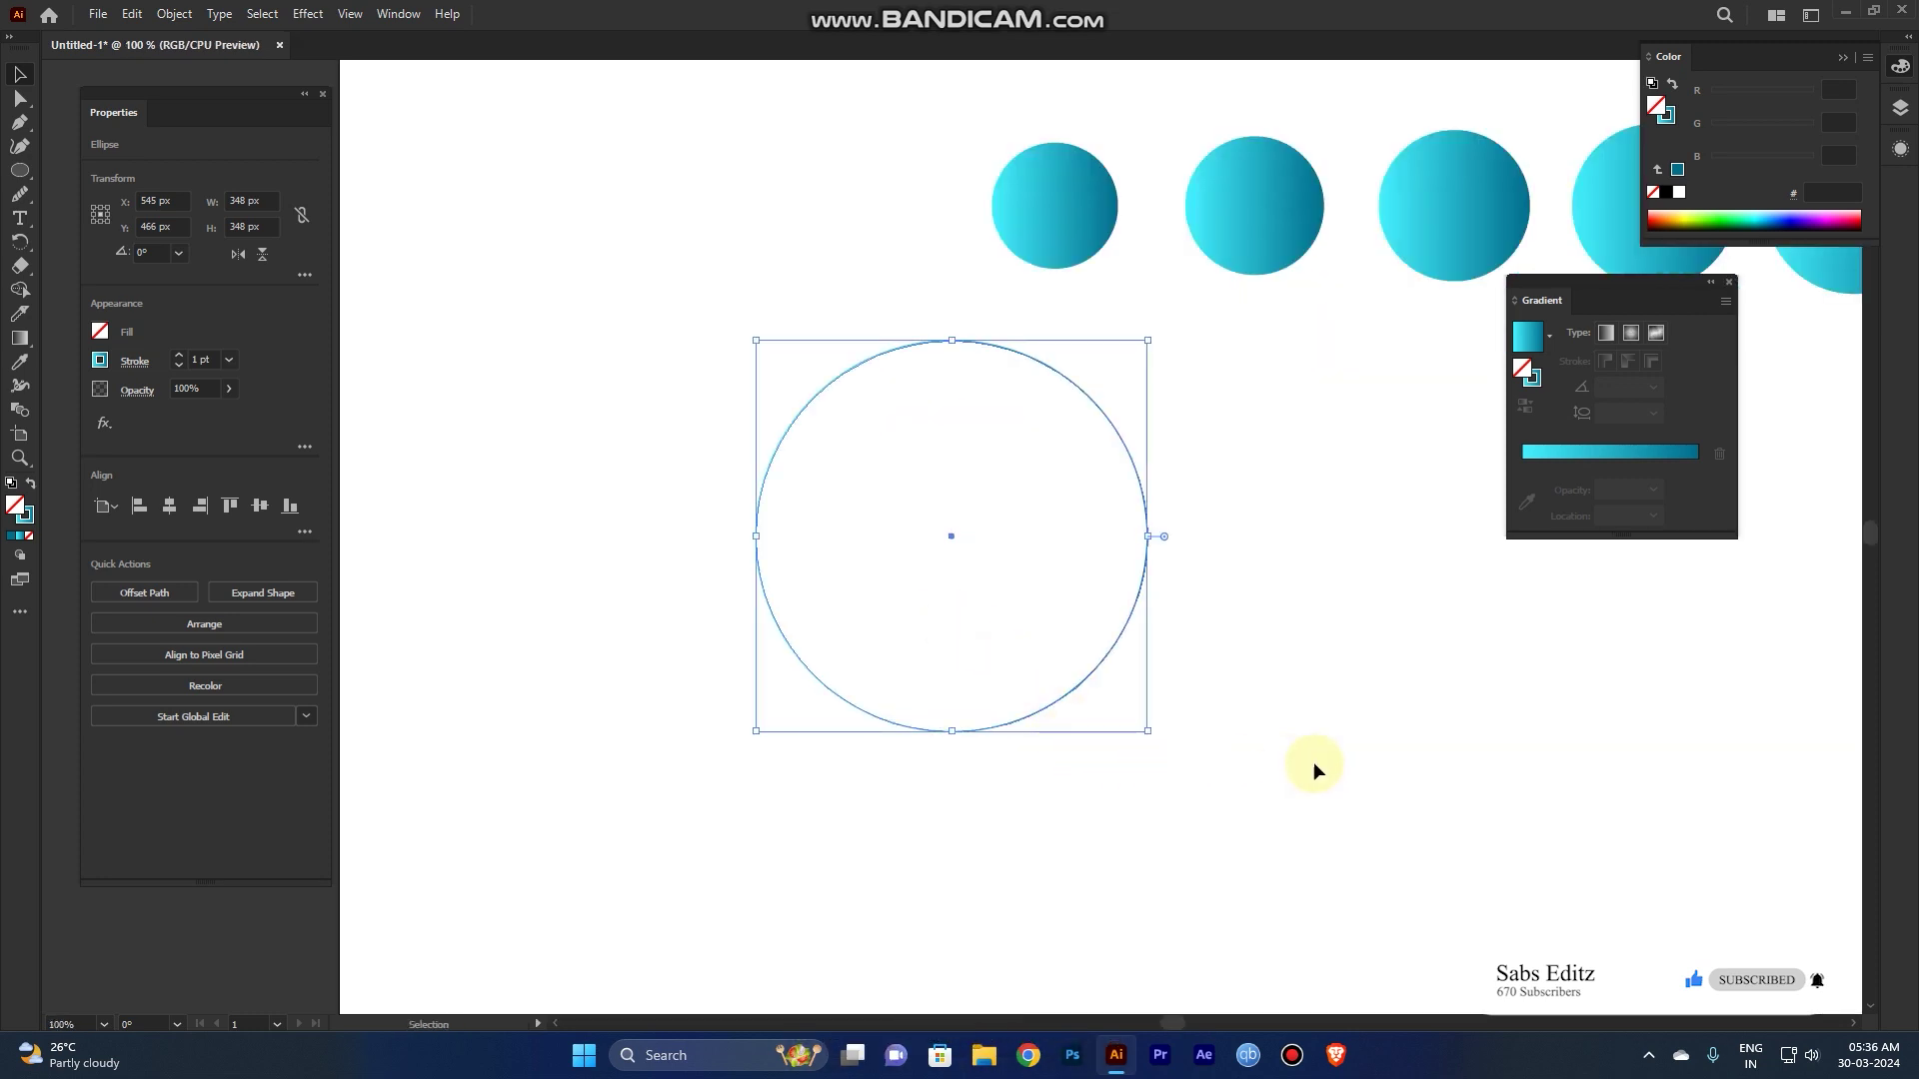
left_click(1313, 762)
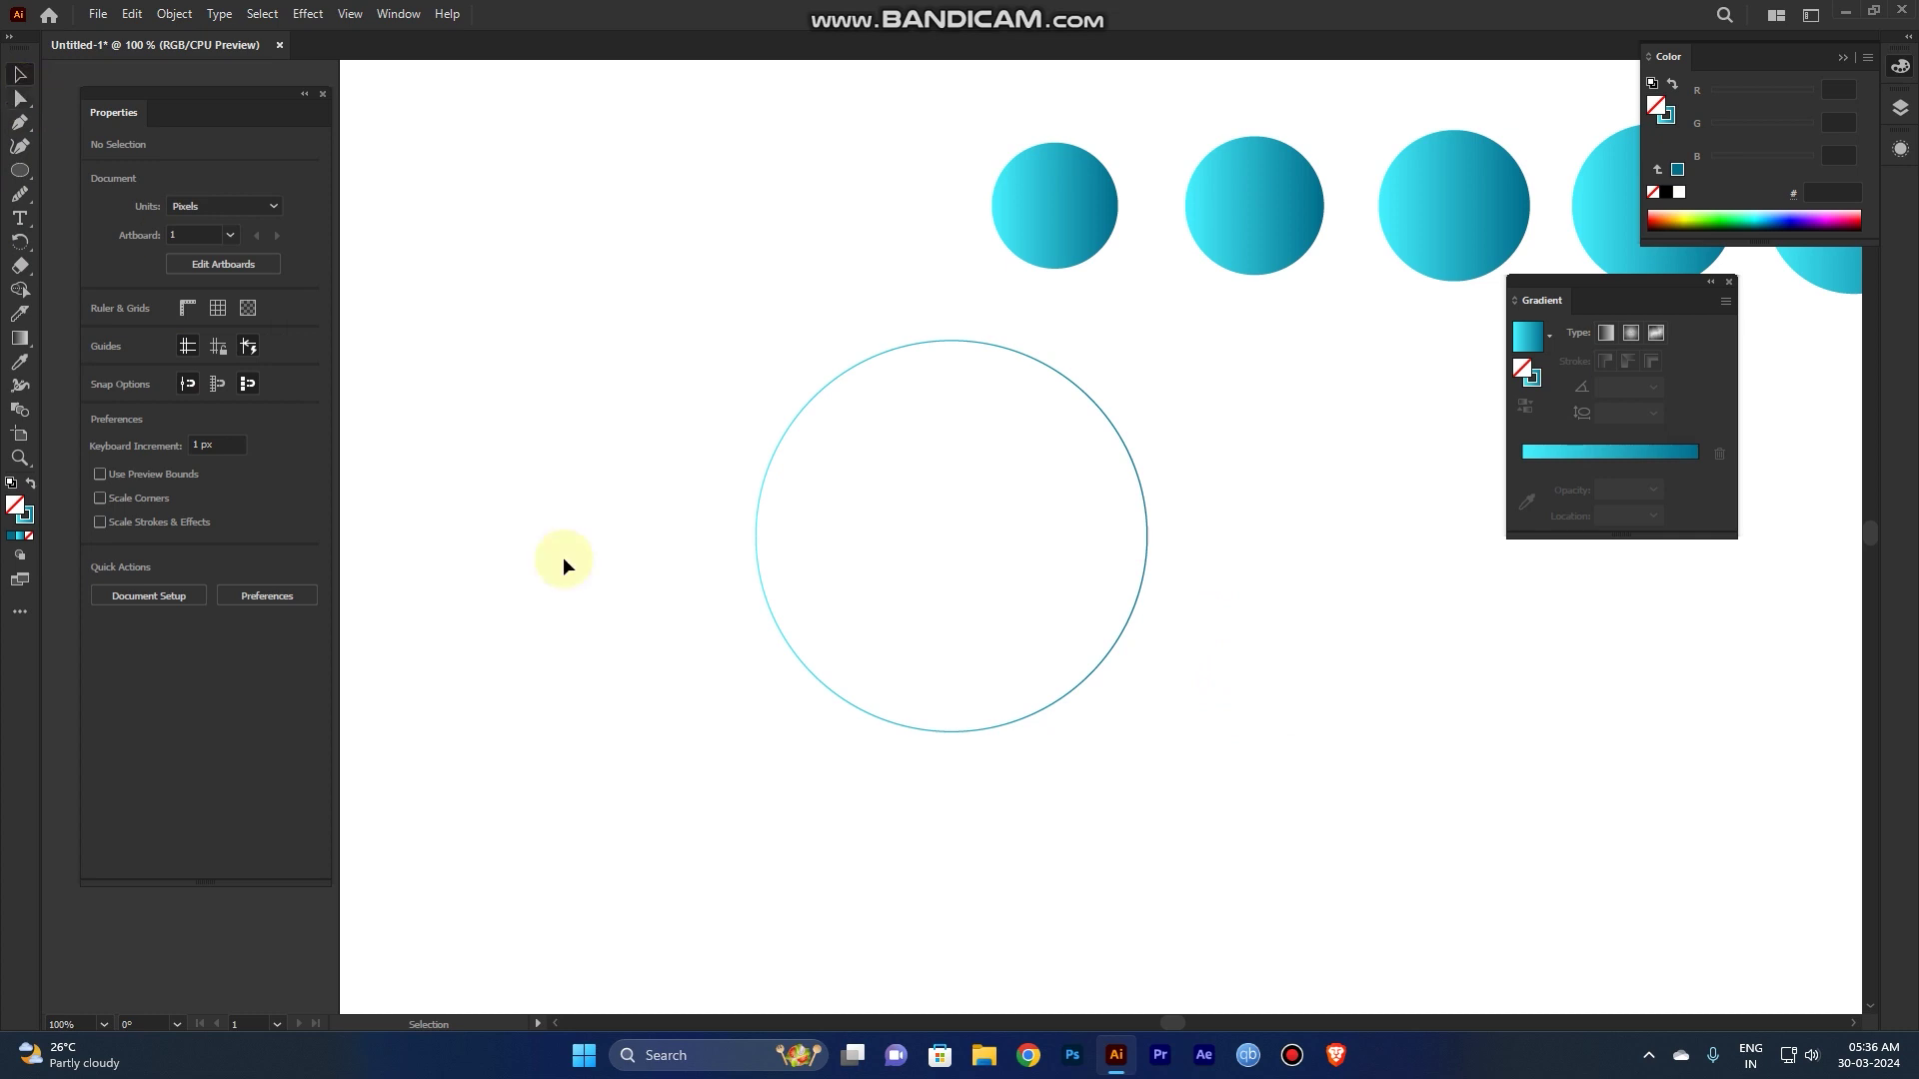
Step: Alt-drag a copy of the 348 px outline circle down so it touches the original's bottom
left_click_drag(1094, 811, 1106, 652)
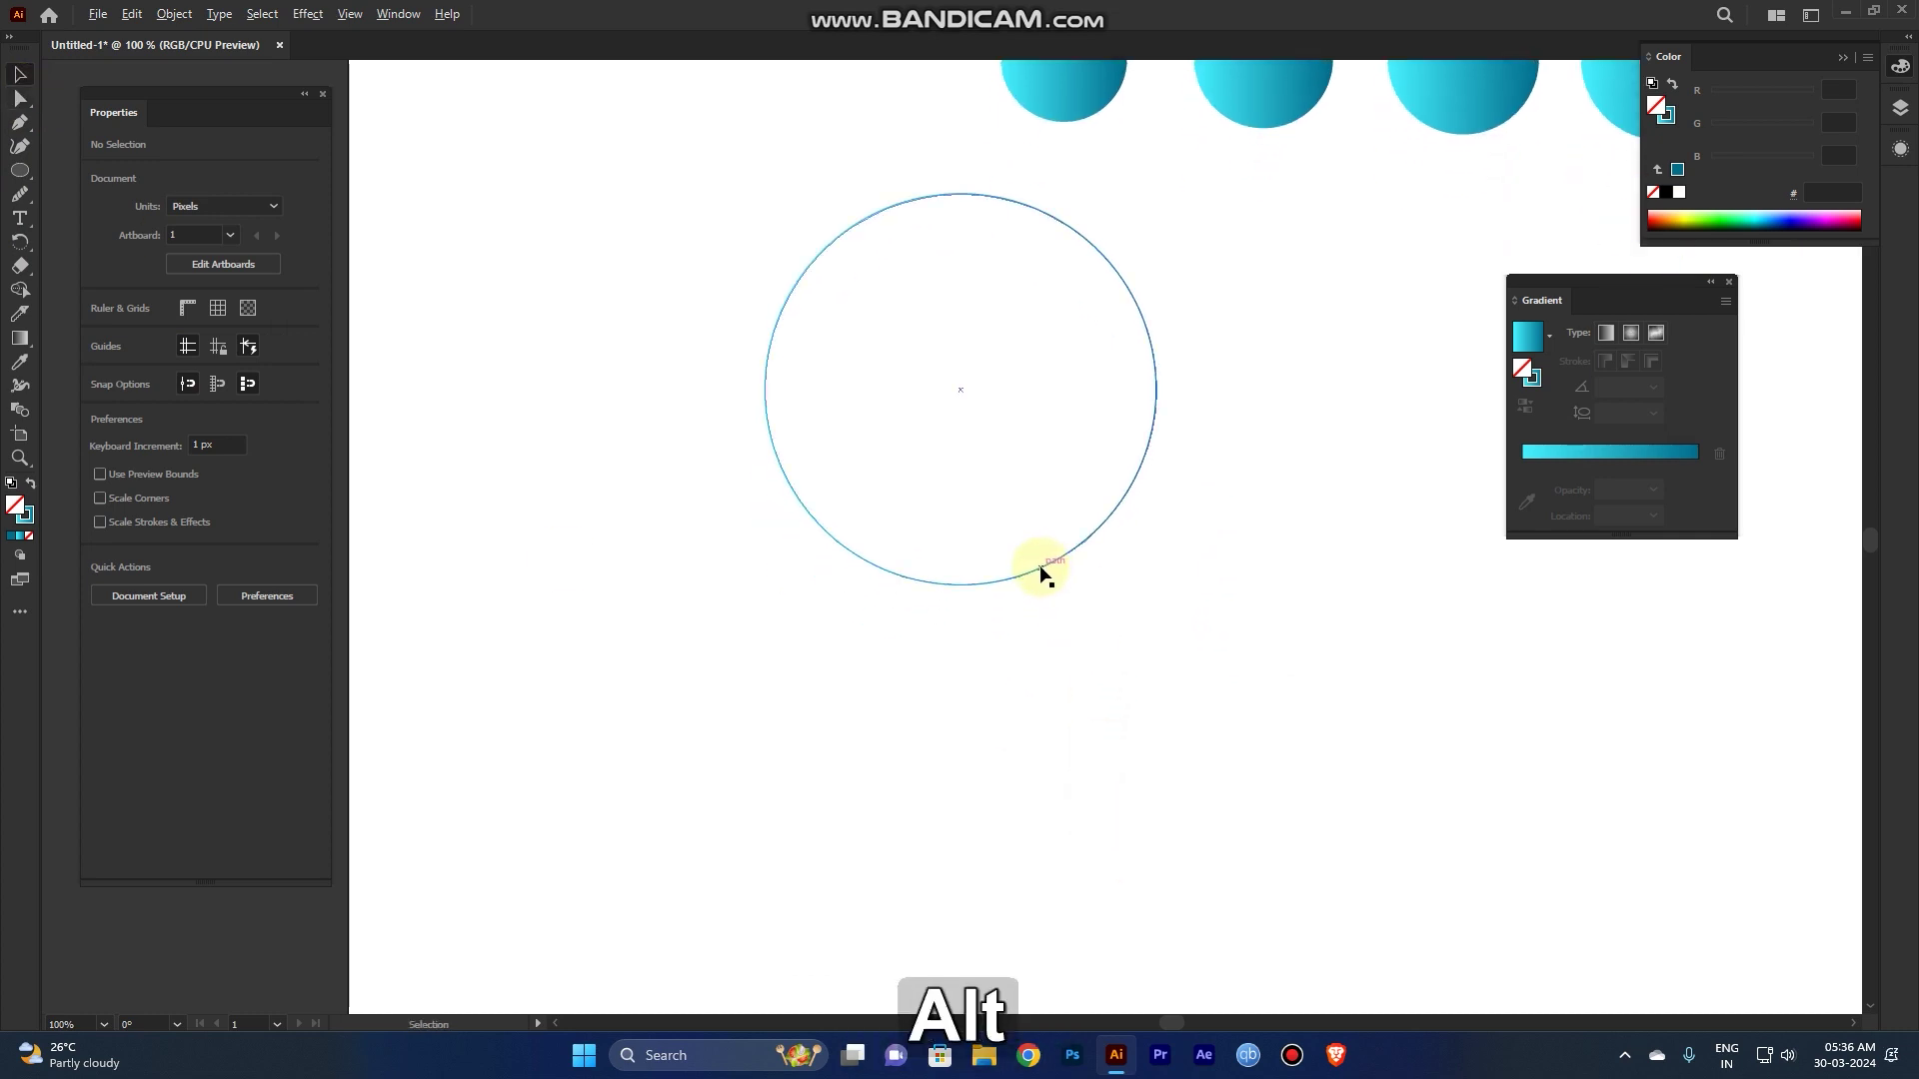
left_click_drag(1039, 572, 1037, 962)
left_click_drag(1353, 814, 861, 440)
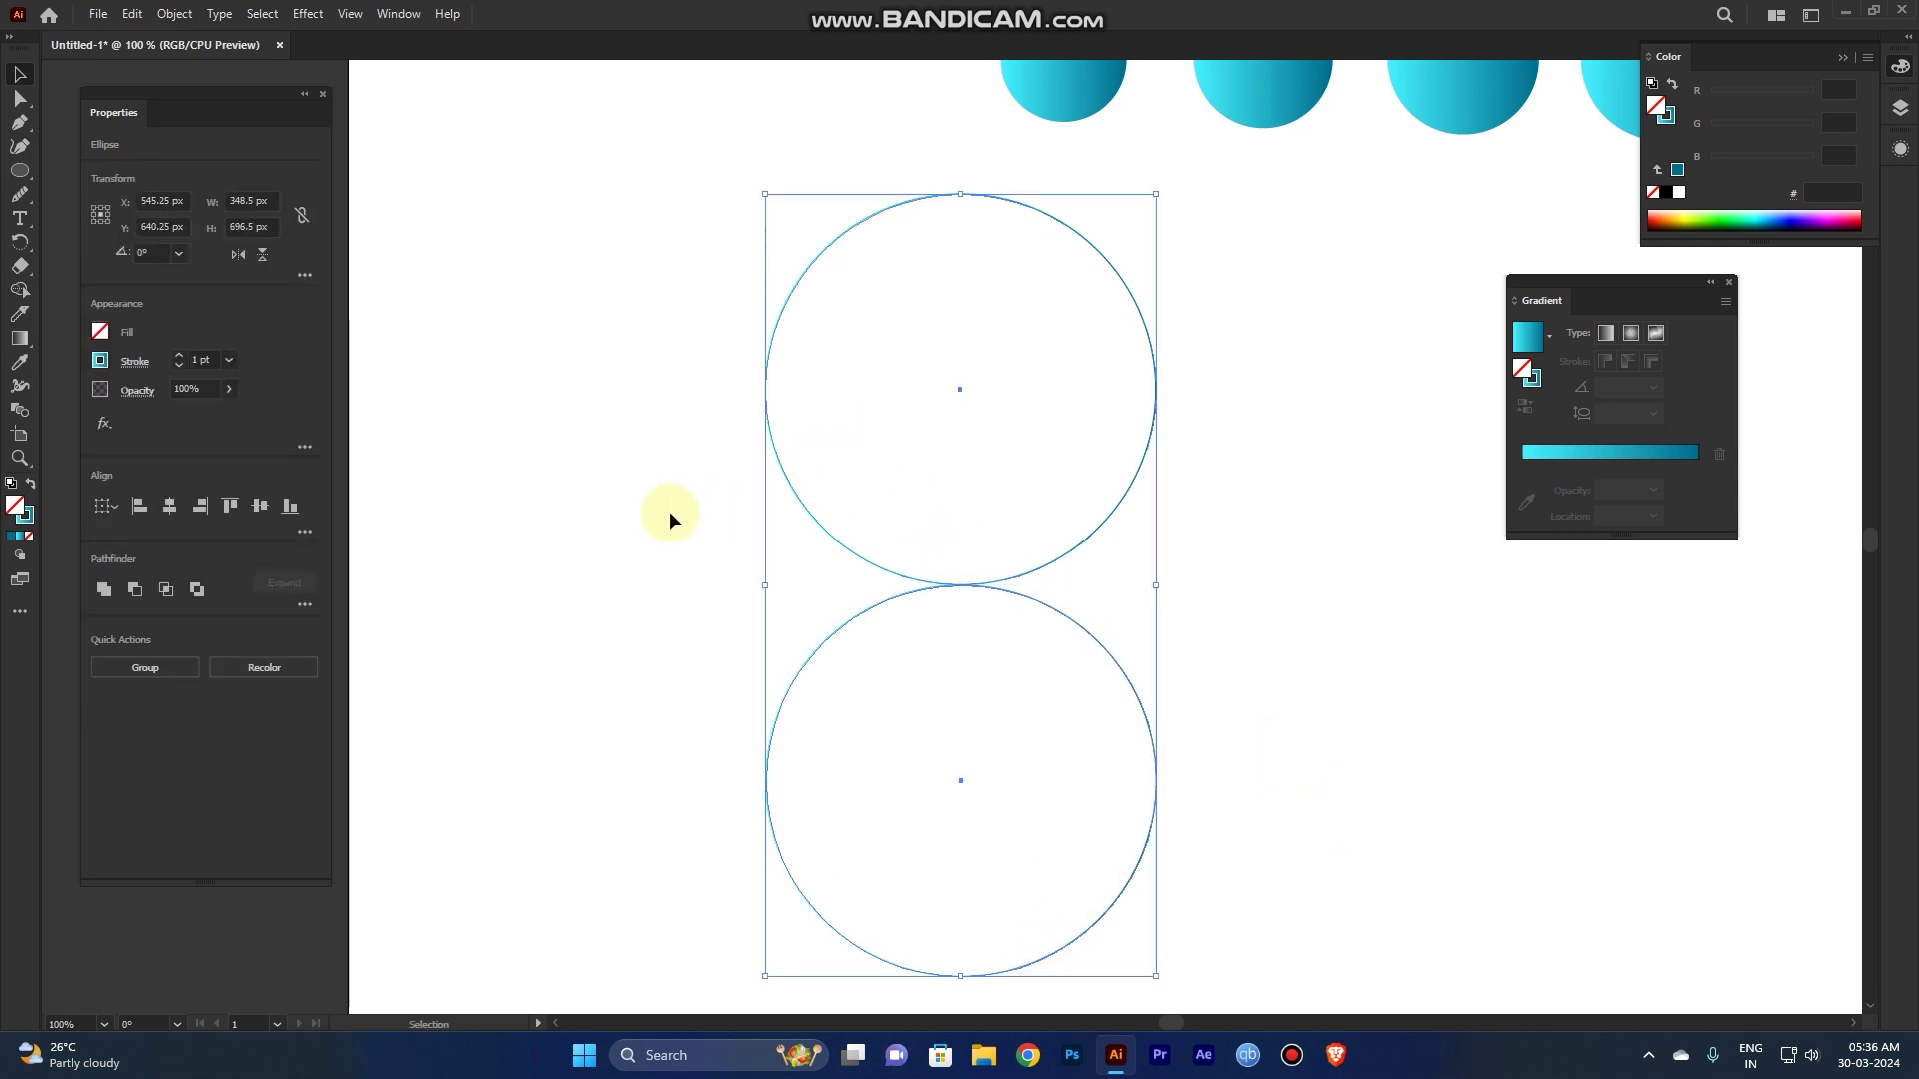
left_click(259, 506)
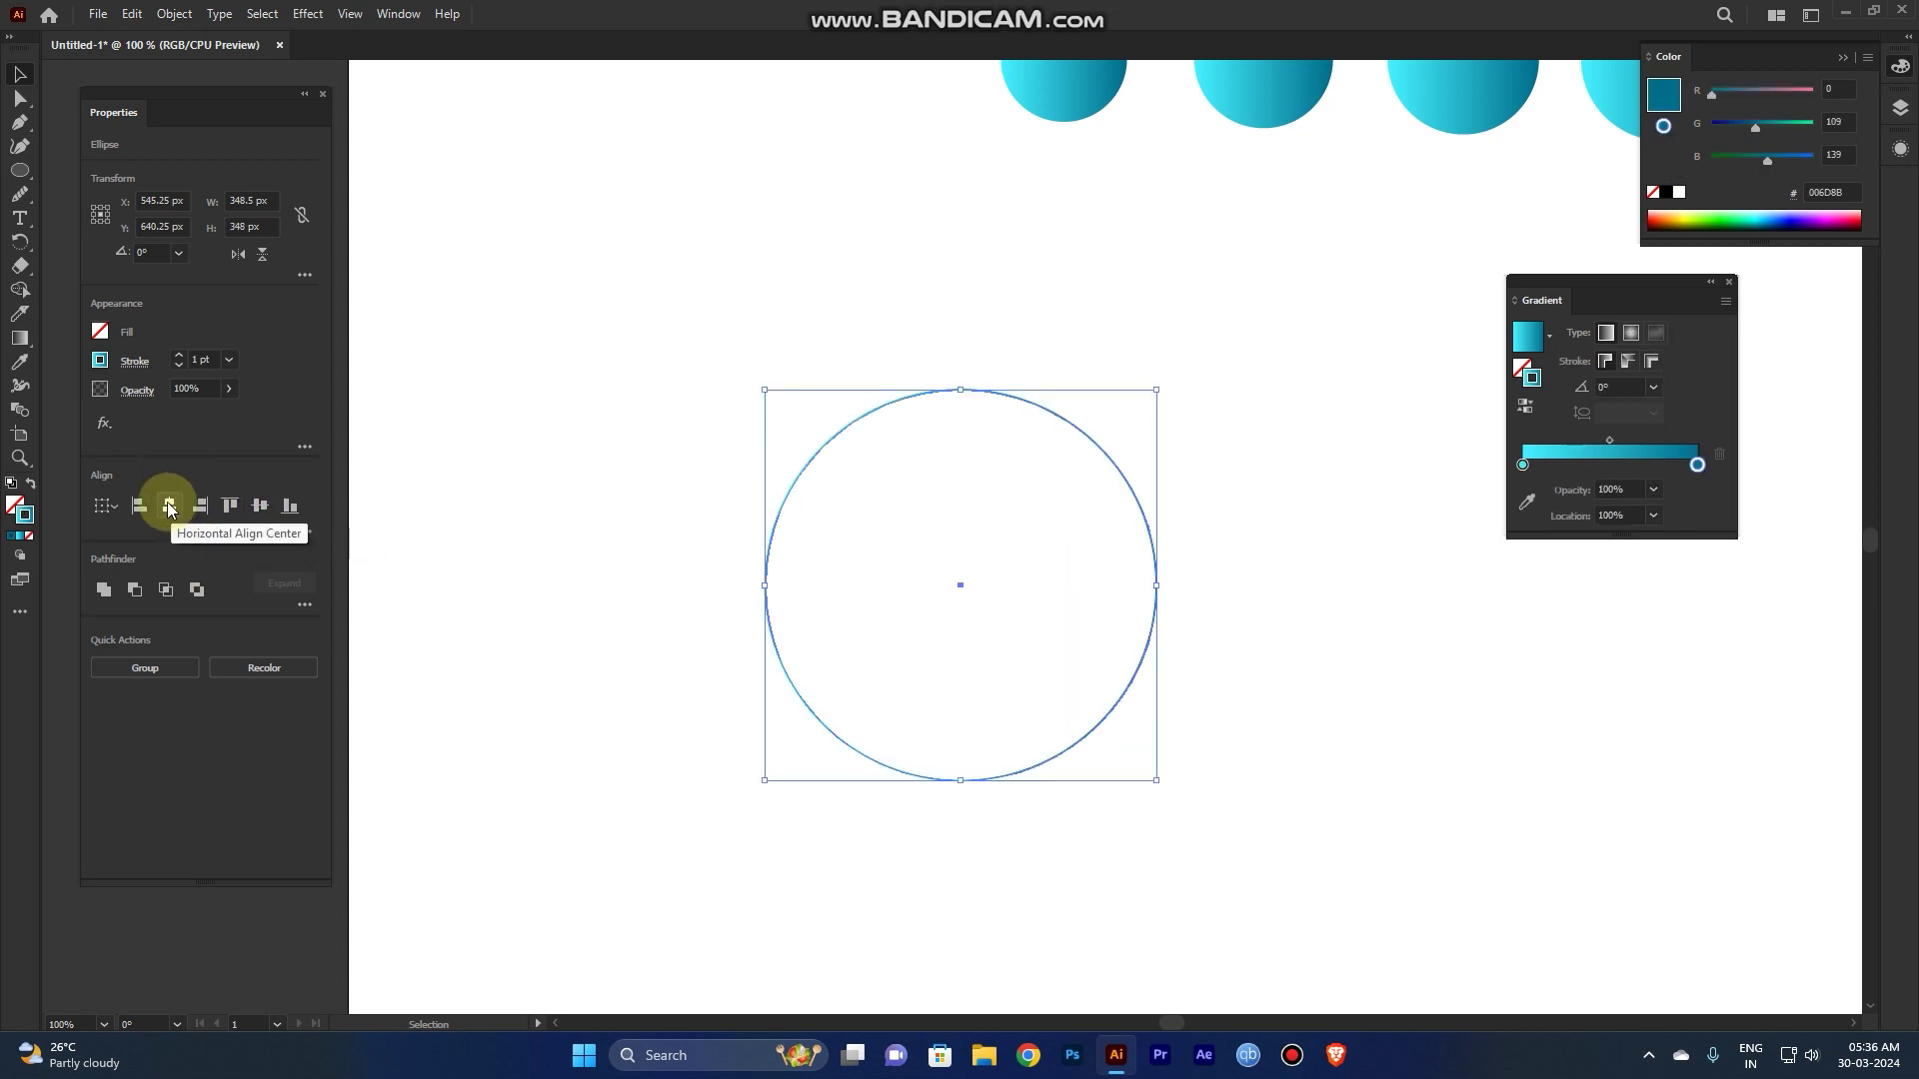
key("ctrl+z")
left_click(1273, 629)
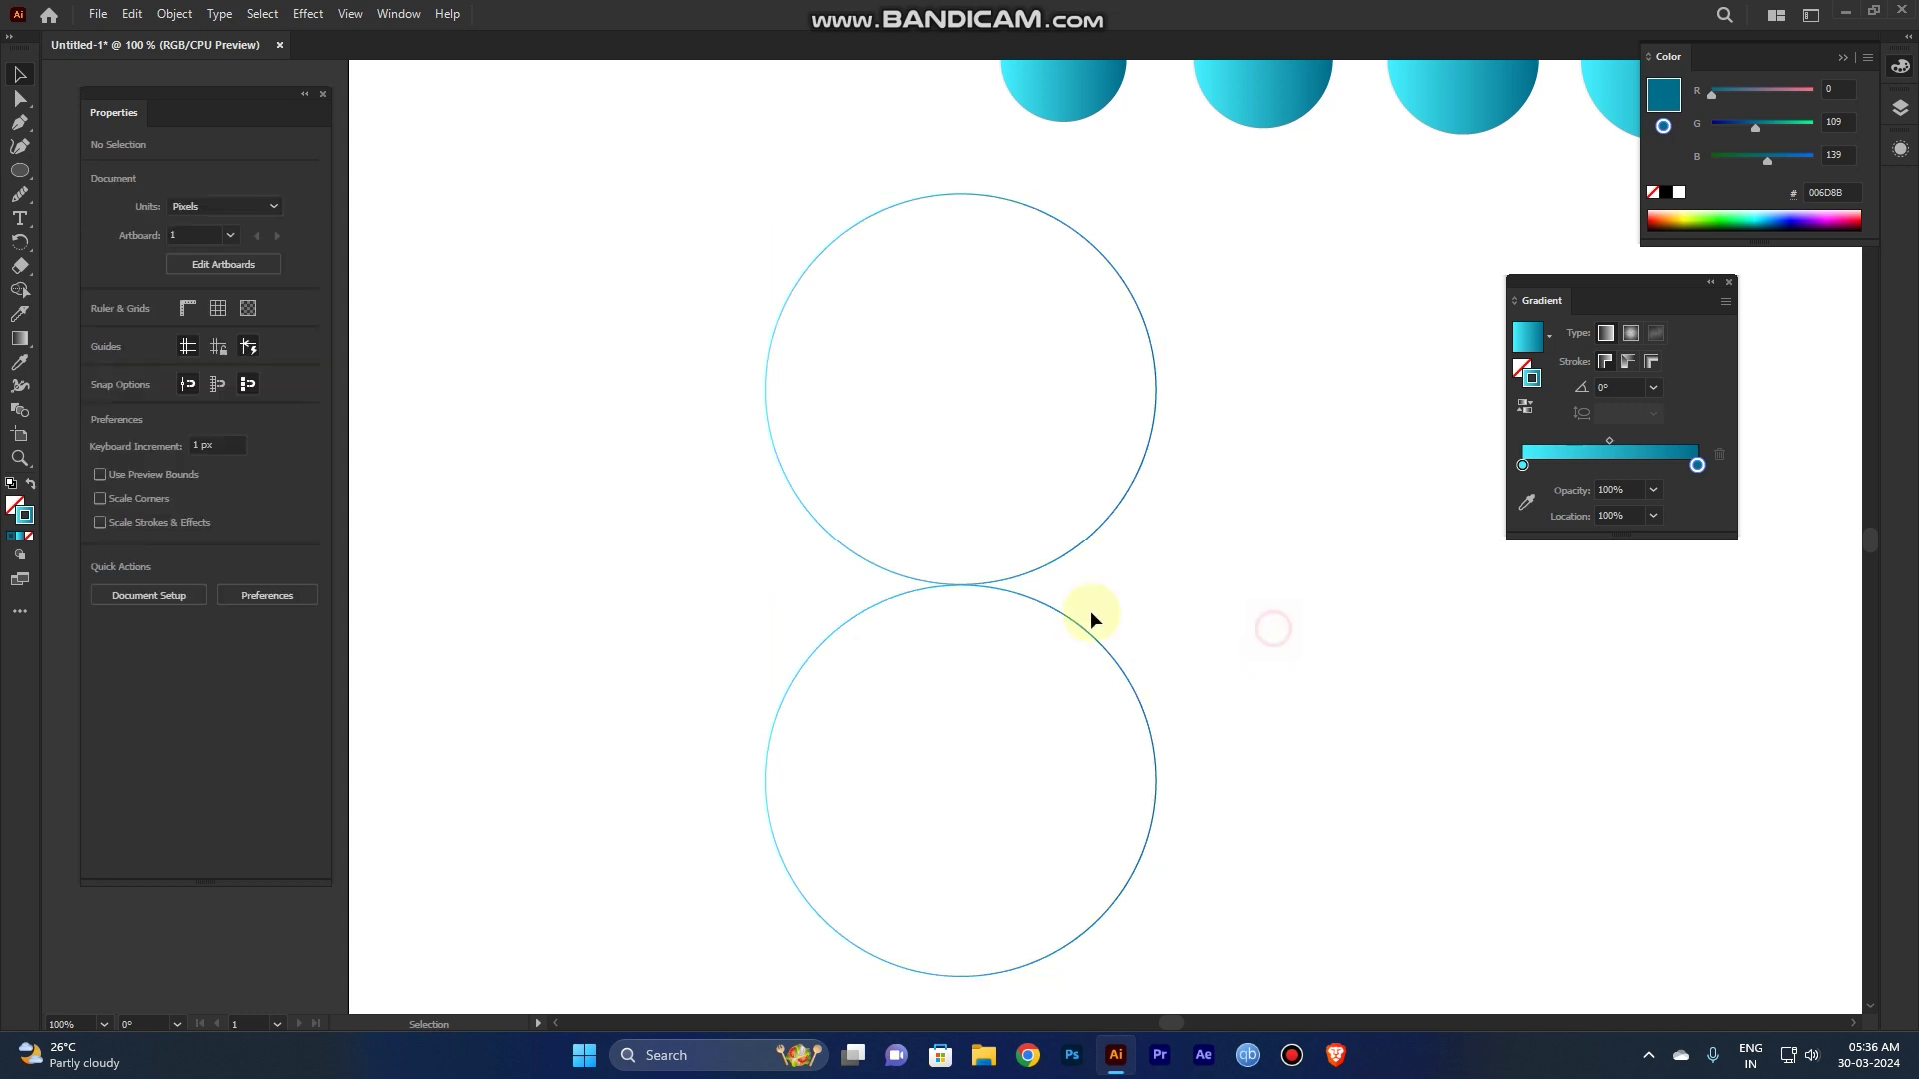
Step: Delete the upper circle's lower-right segment and the lower circle's upper-left arc
left_click(15, 104)
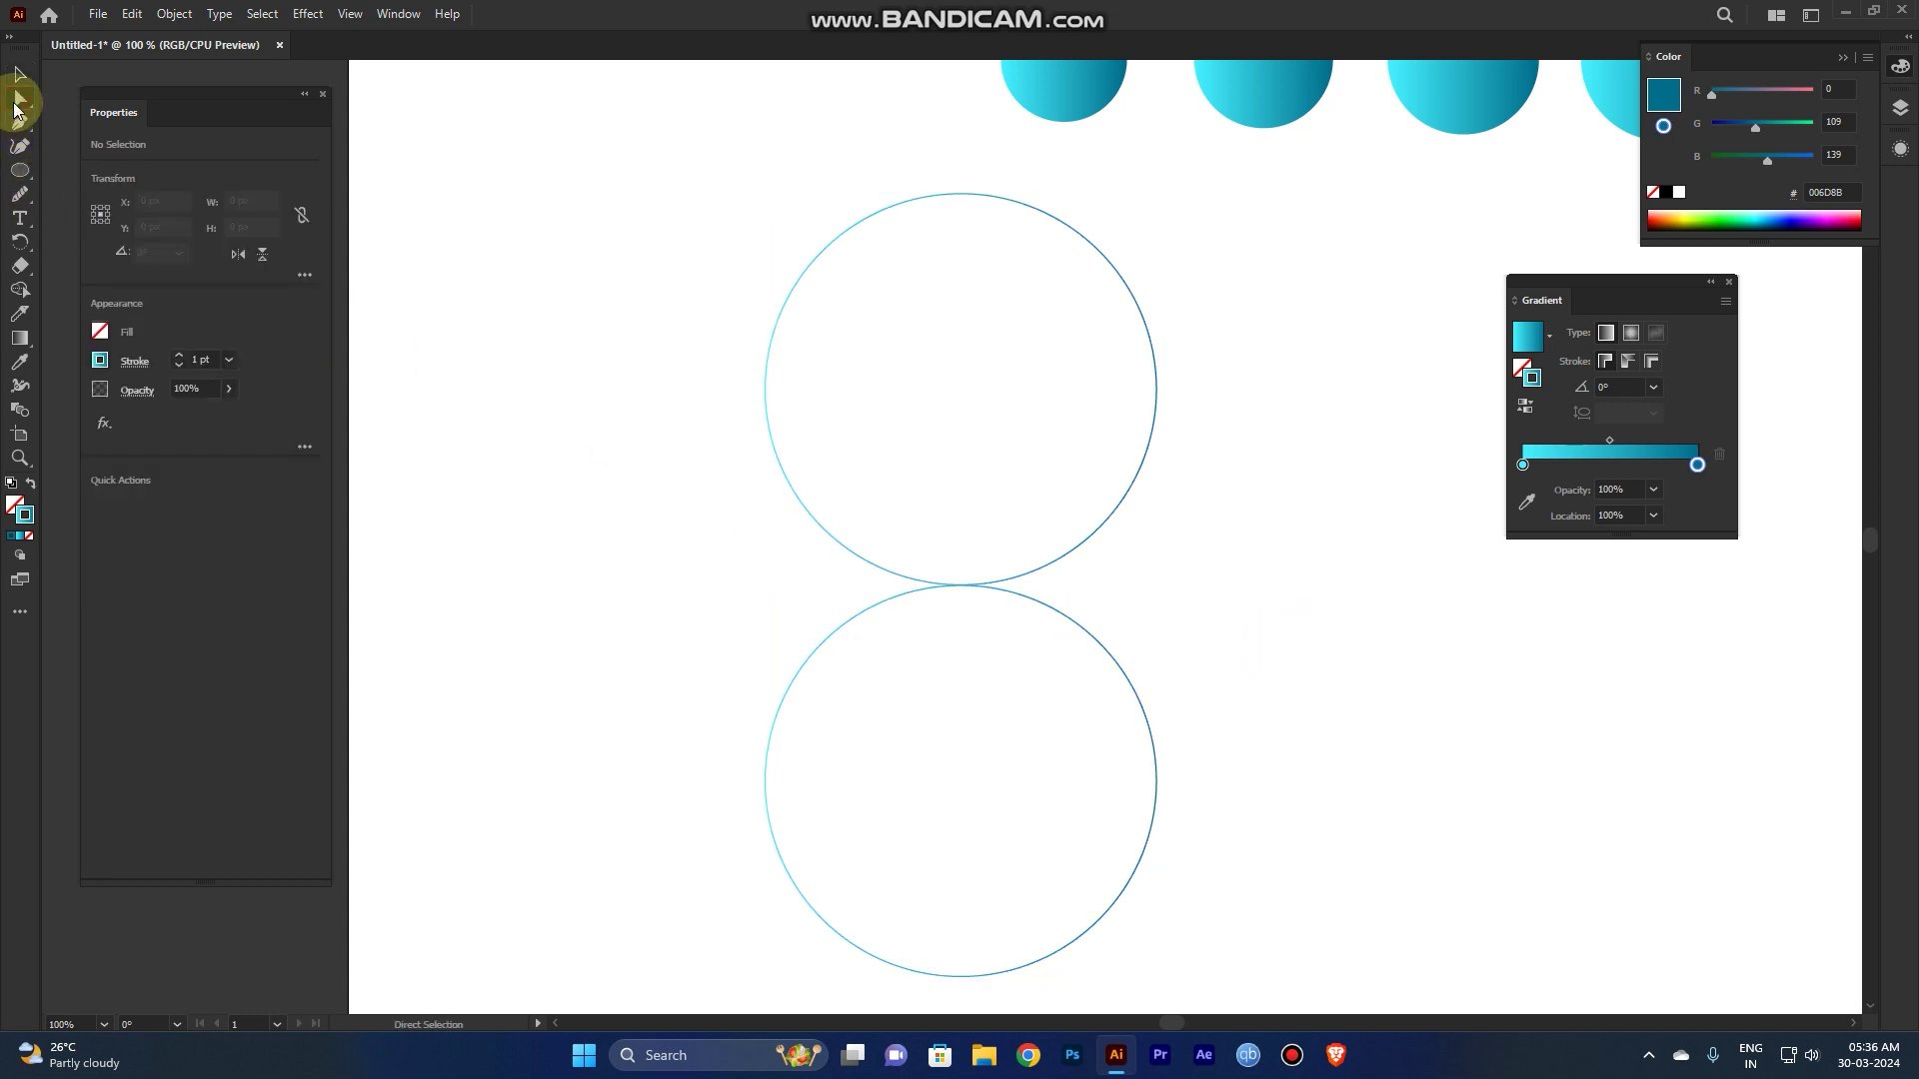
left_click_drag(1181, 476, 1041, 412)
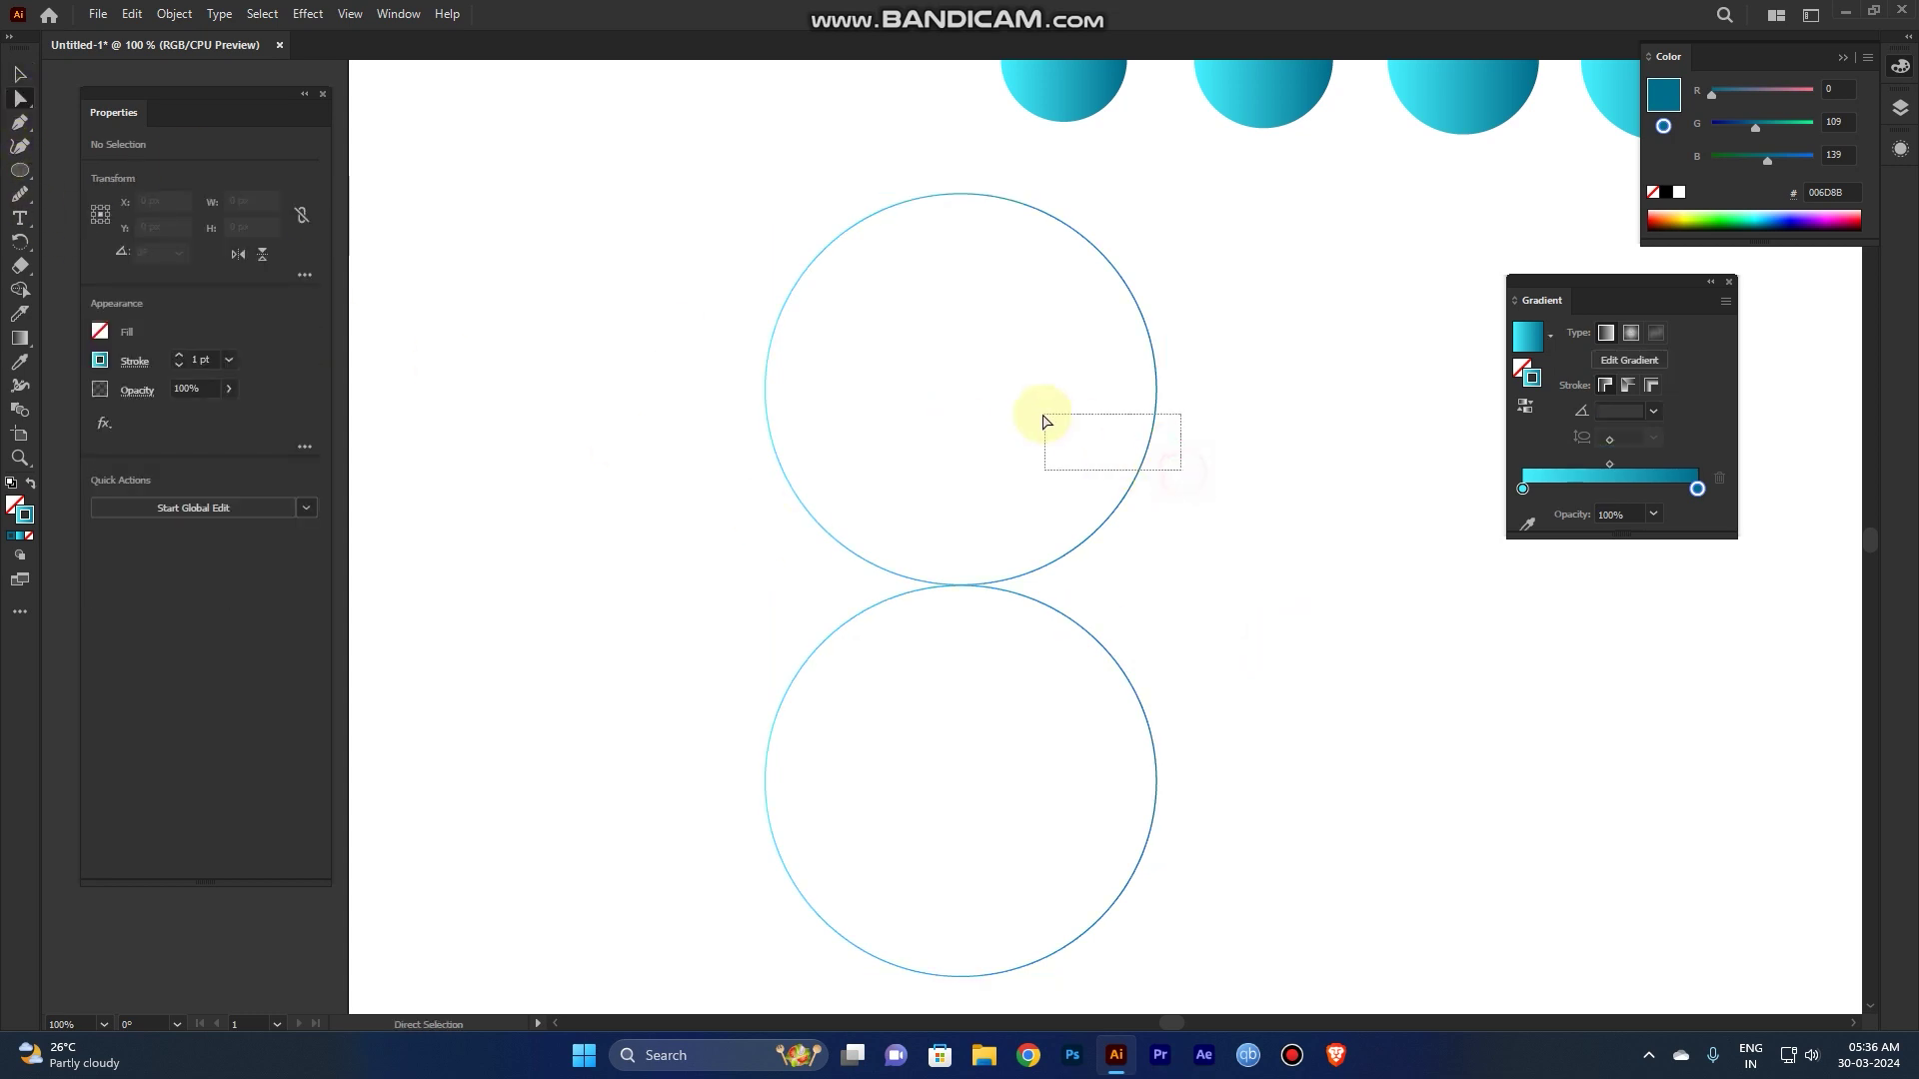
key("BackSpace")
left_click_drag(800, 604, 914, 745)
key("BackSpace")
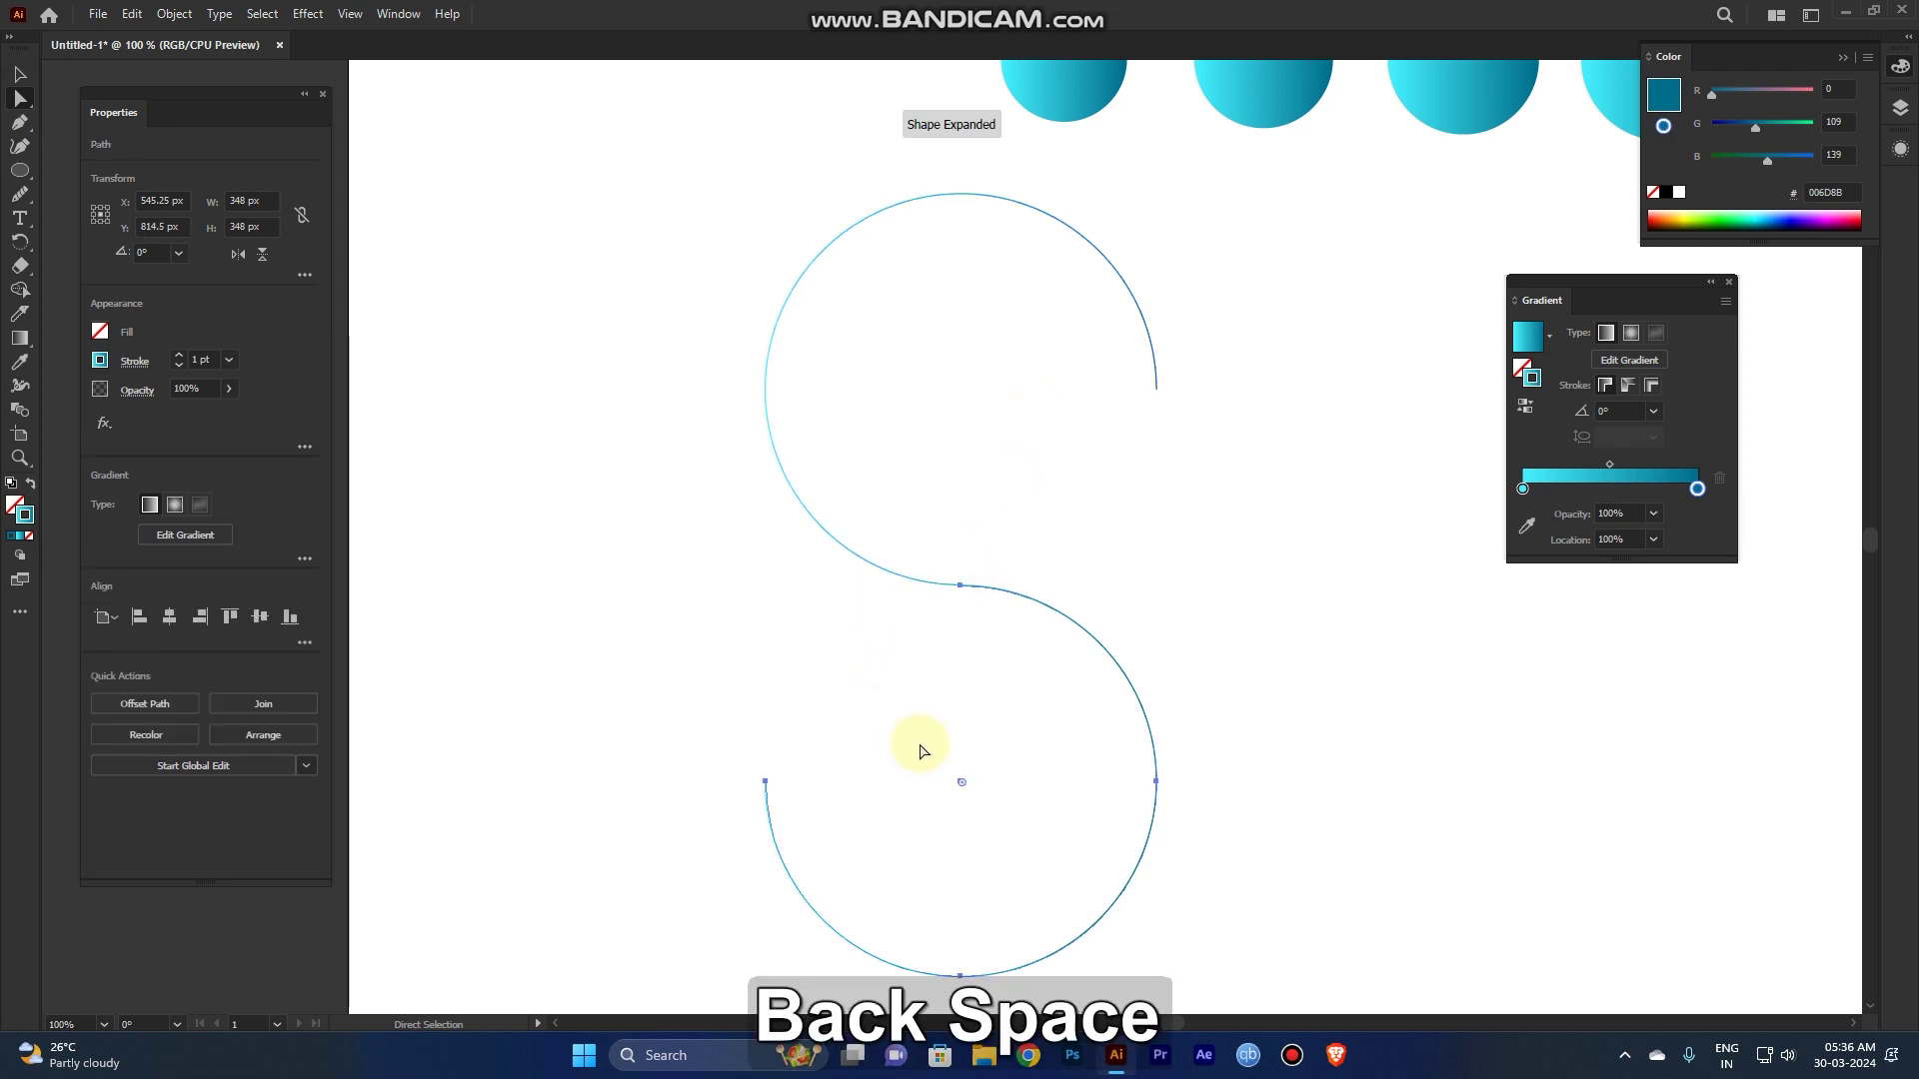
Step: Zoom in on the junction where the two arcs meet and select the arcs
left_click(16, 74)
left_click(1252, 766)
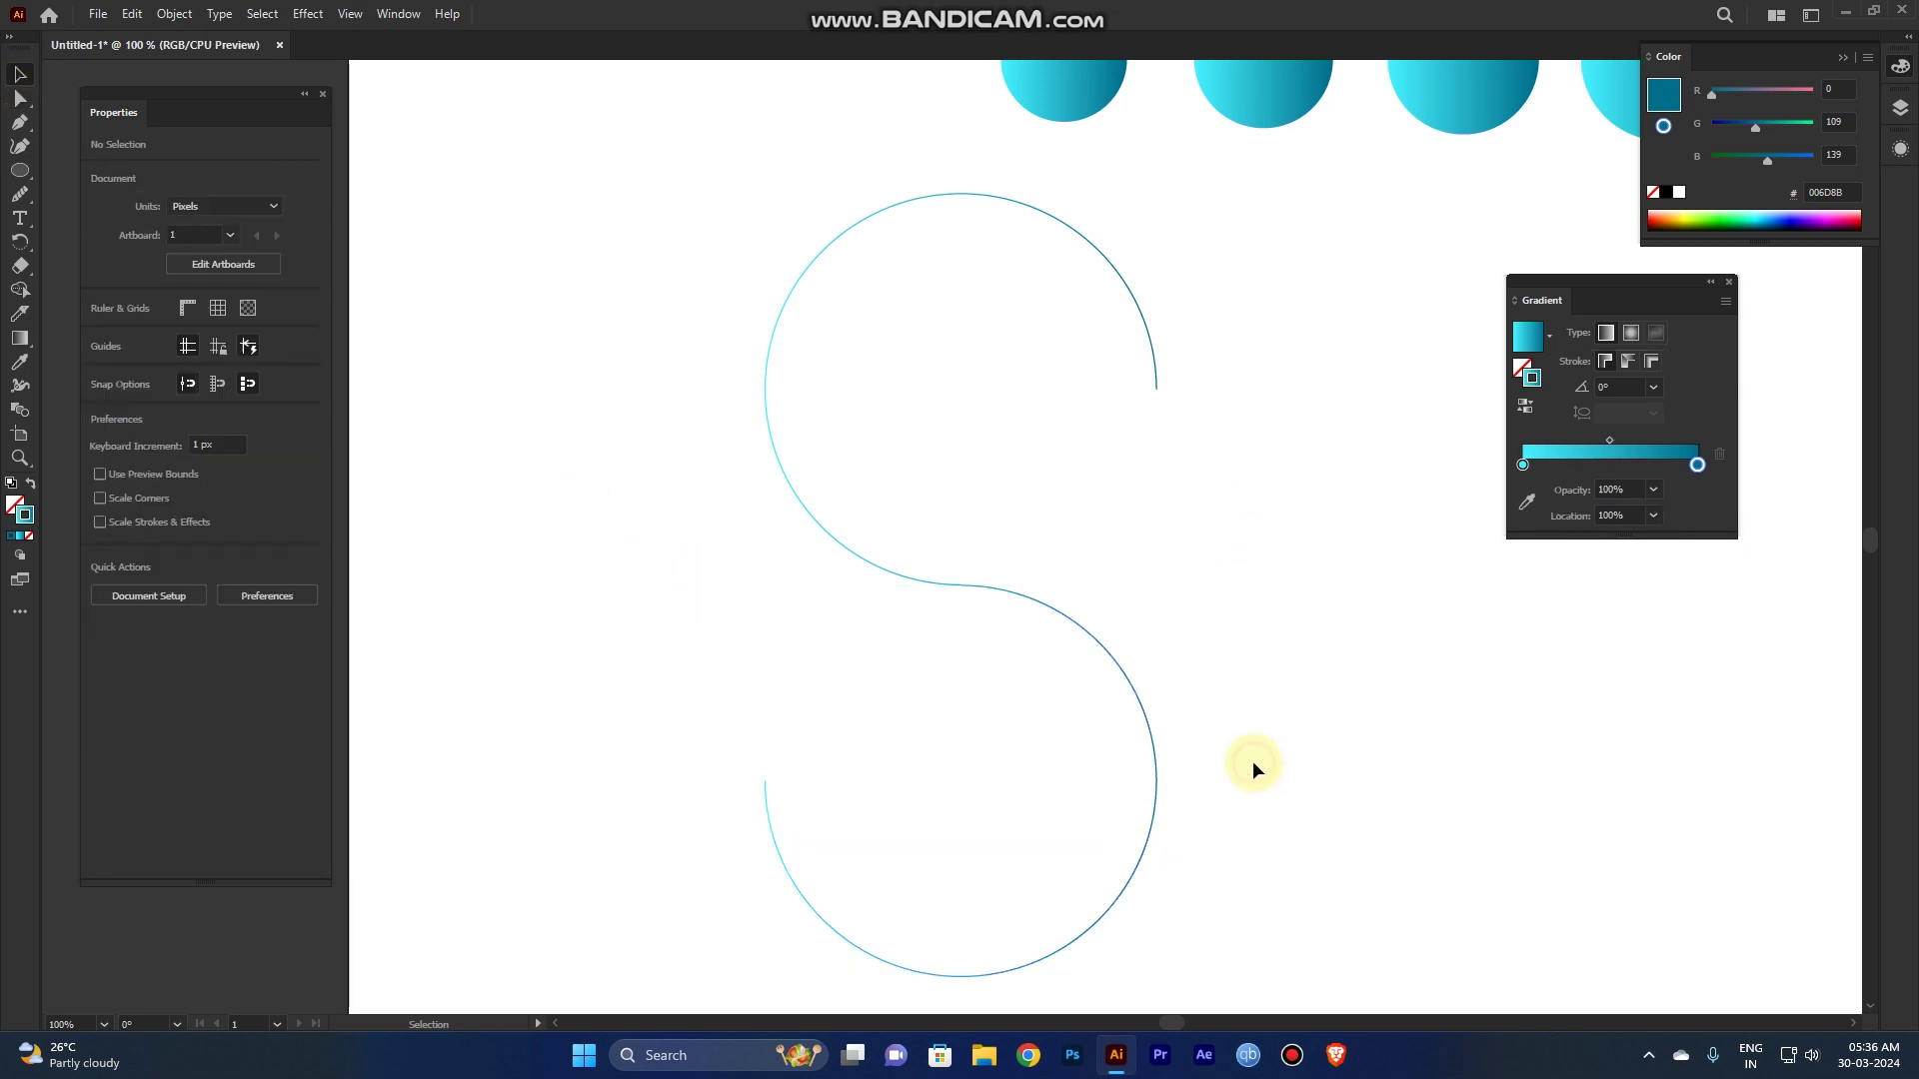
key("ctrl+equal")
key("ctrl+equal")
key("ctrl+equal")
key("ctrl+equal")
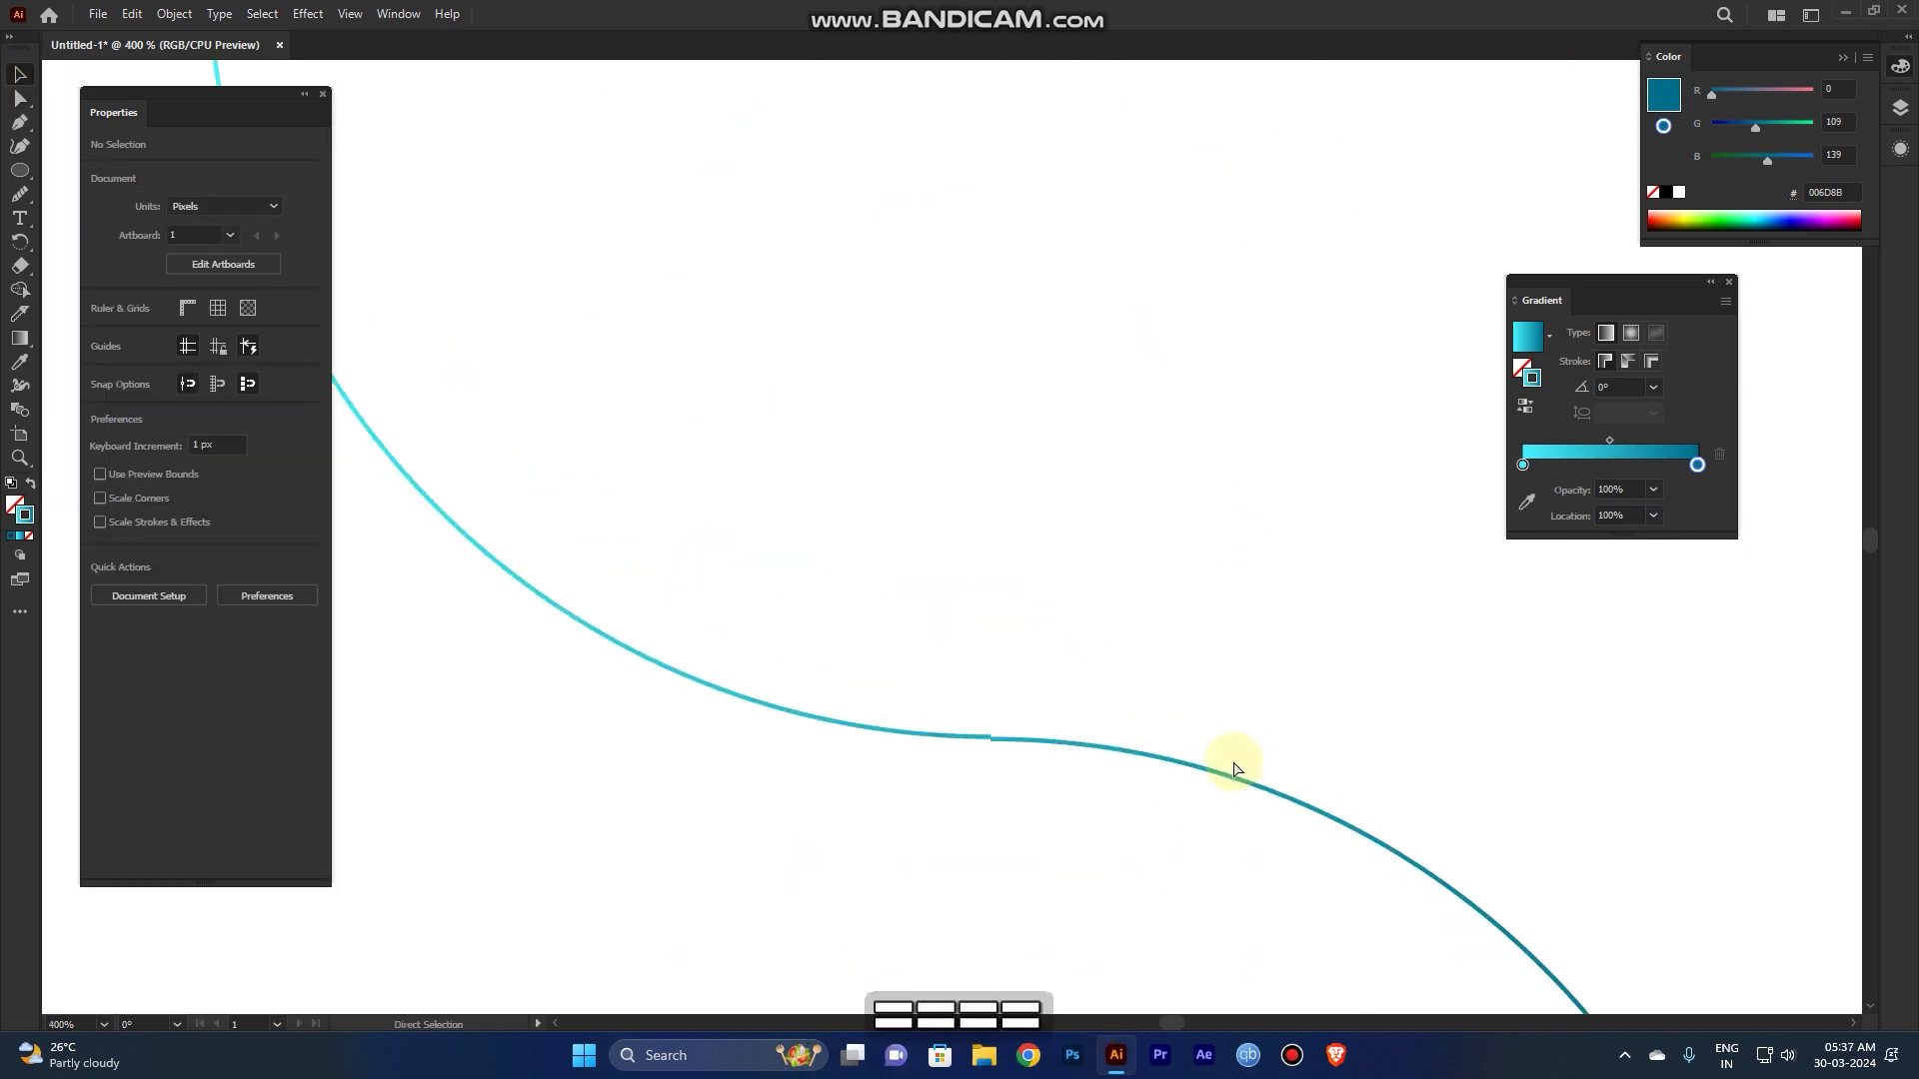
key("ctrl+equal")
left_click_drag(1037, 887, 1038, 809)
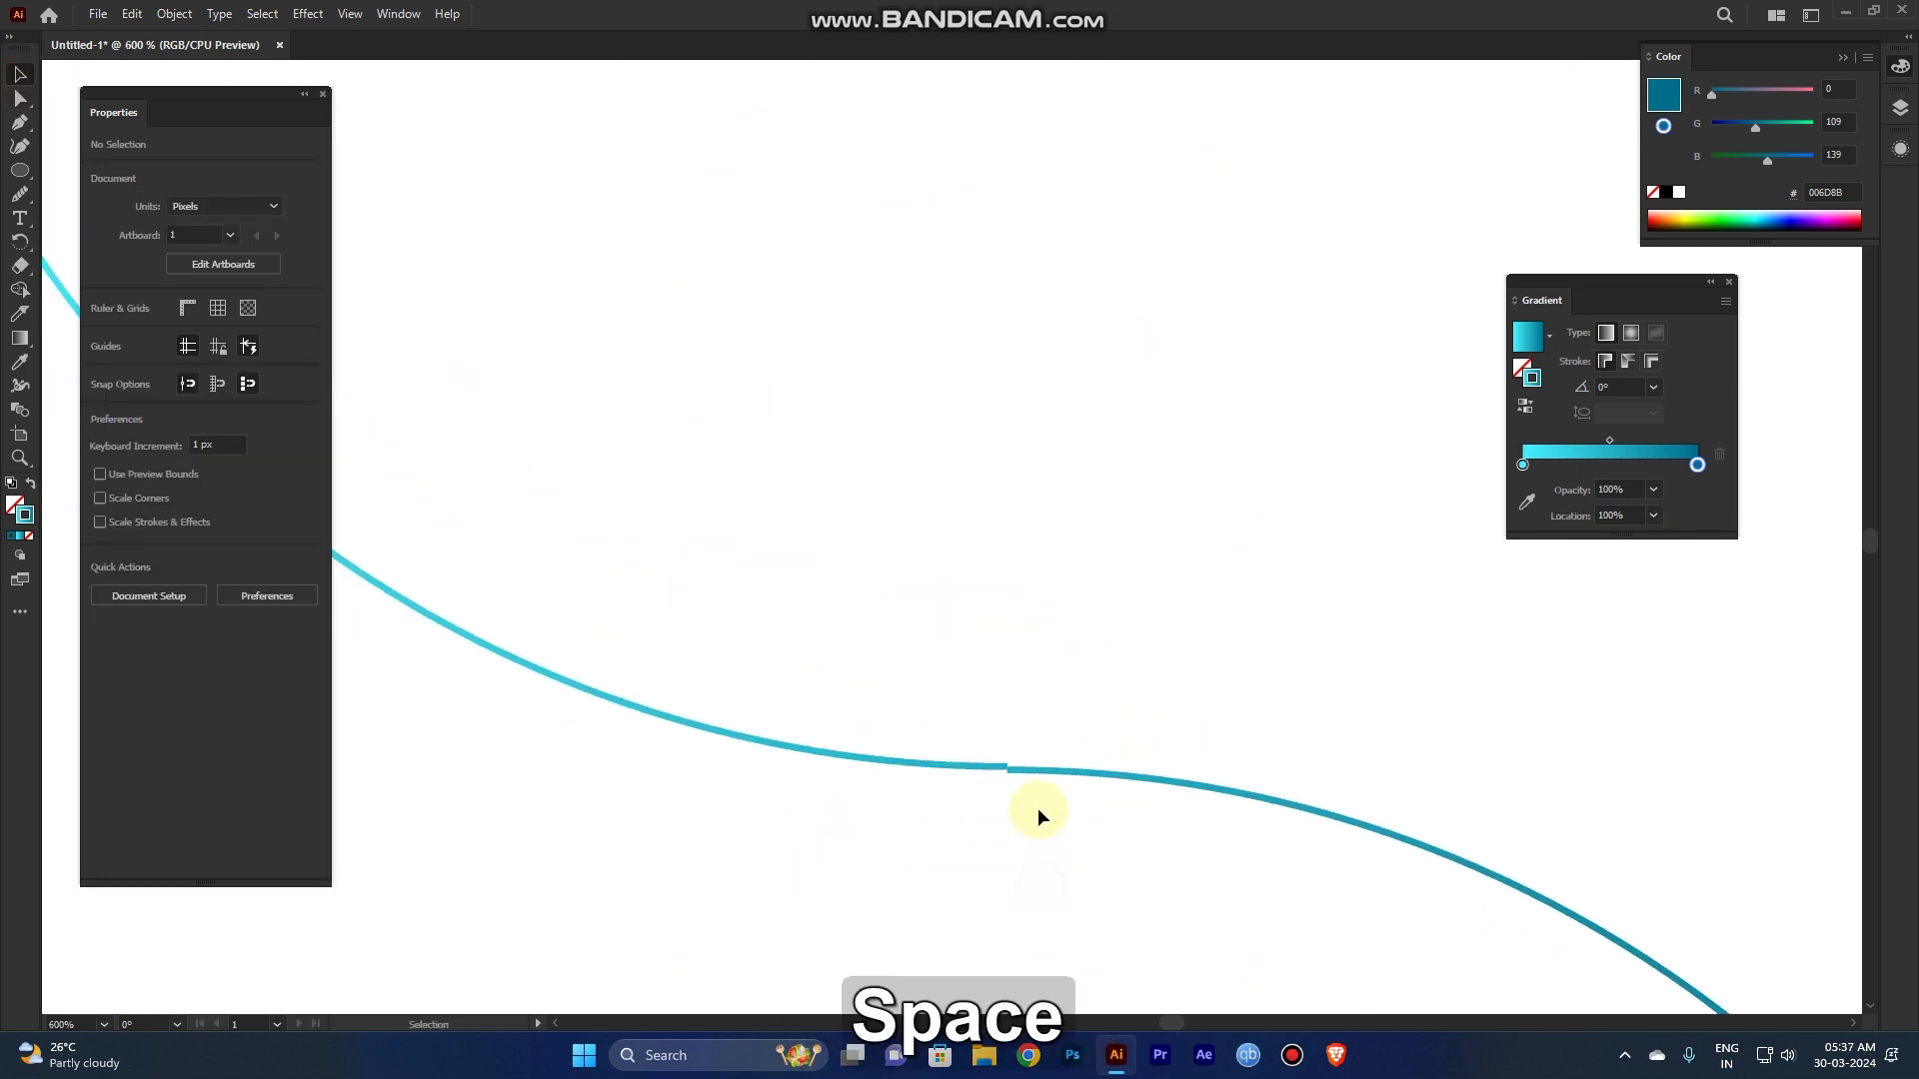
left_click(994, 768)
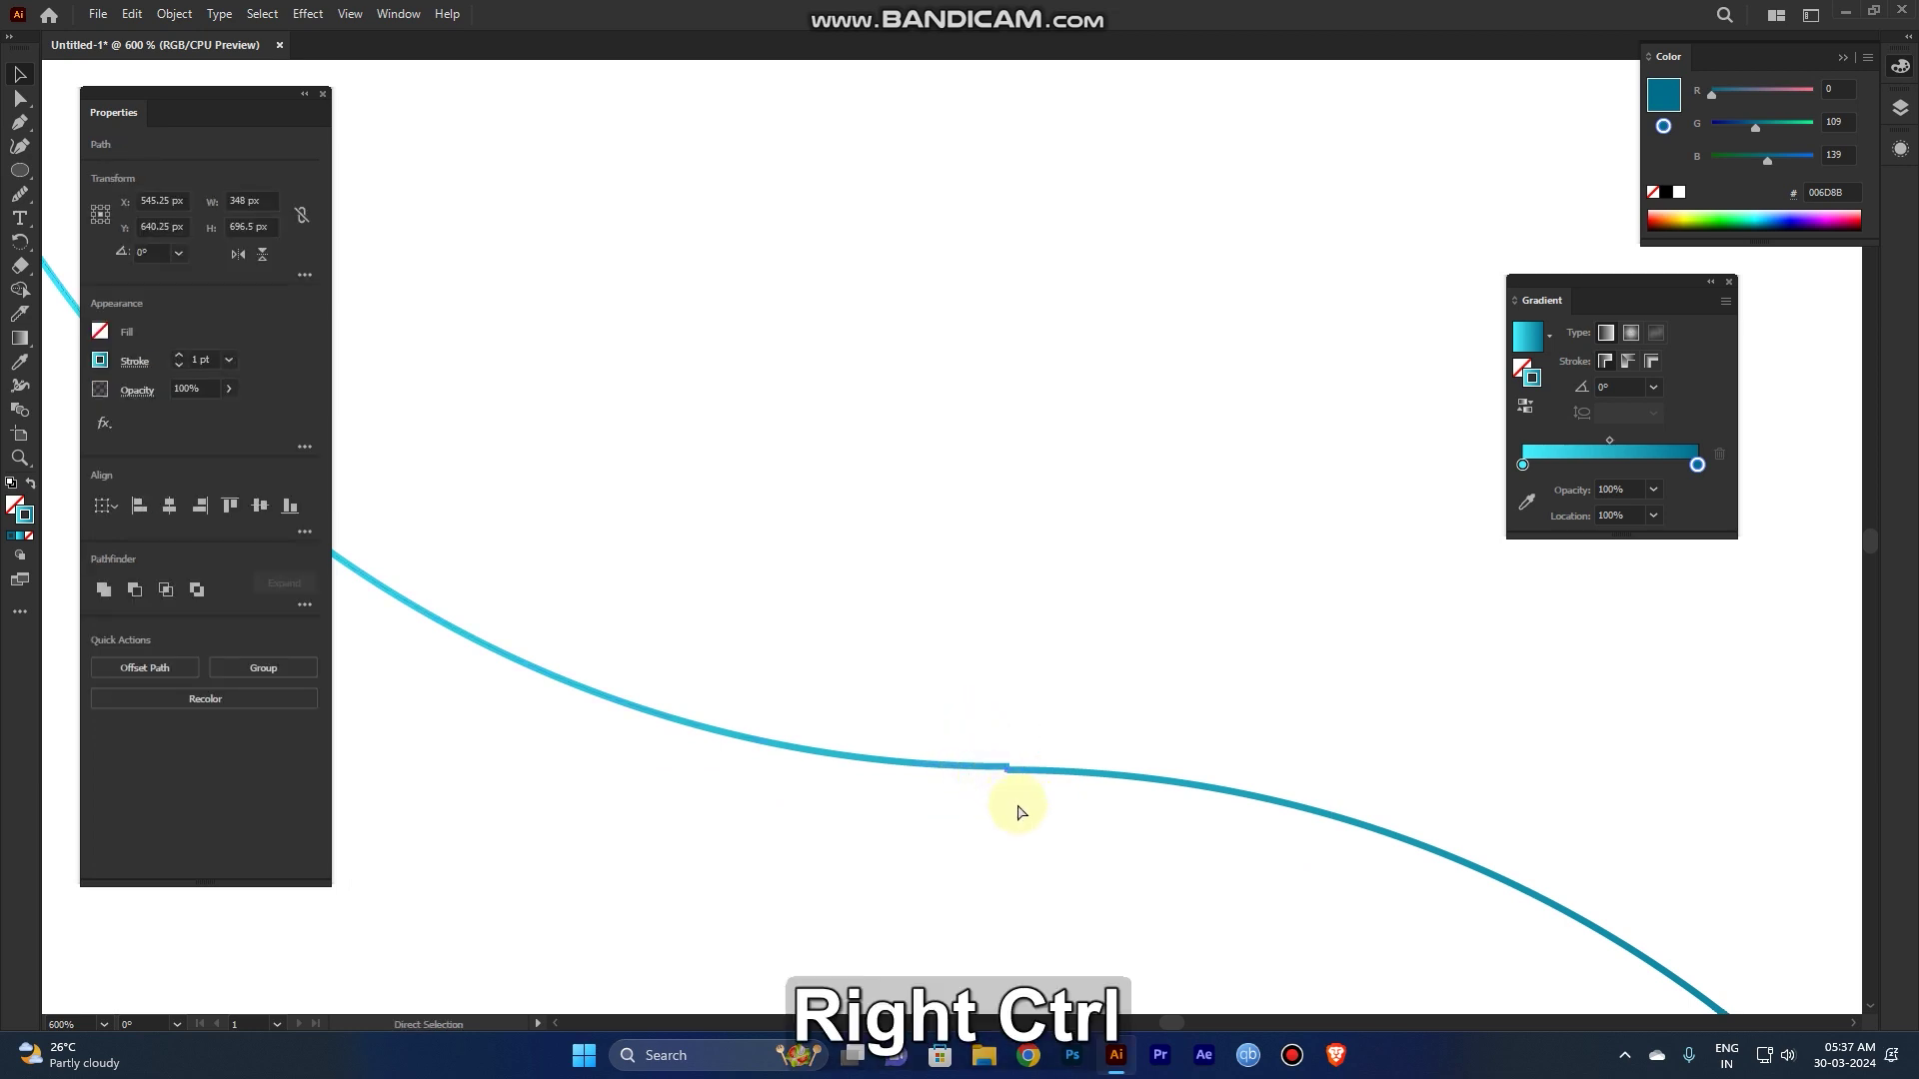
key("ctrl+equal")
key("ctrl+equal")
key("ctrl+equal")
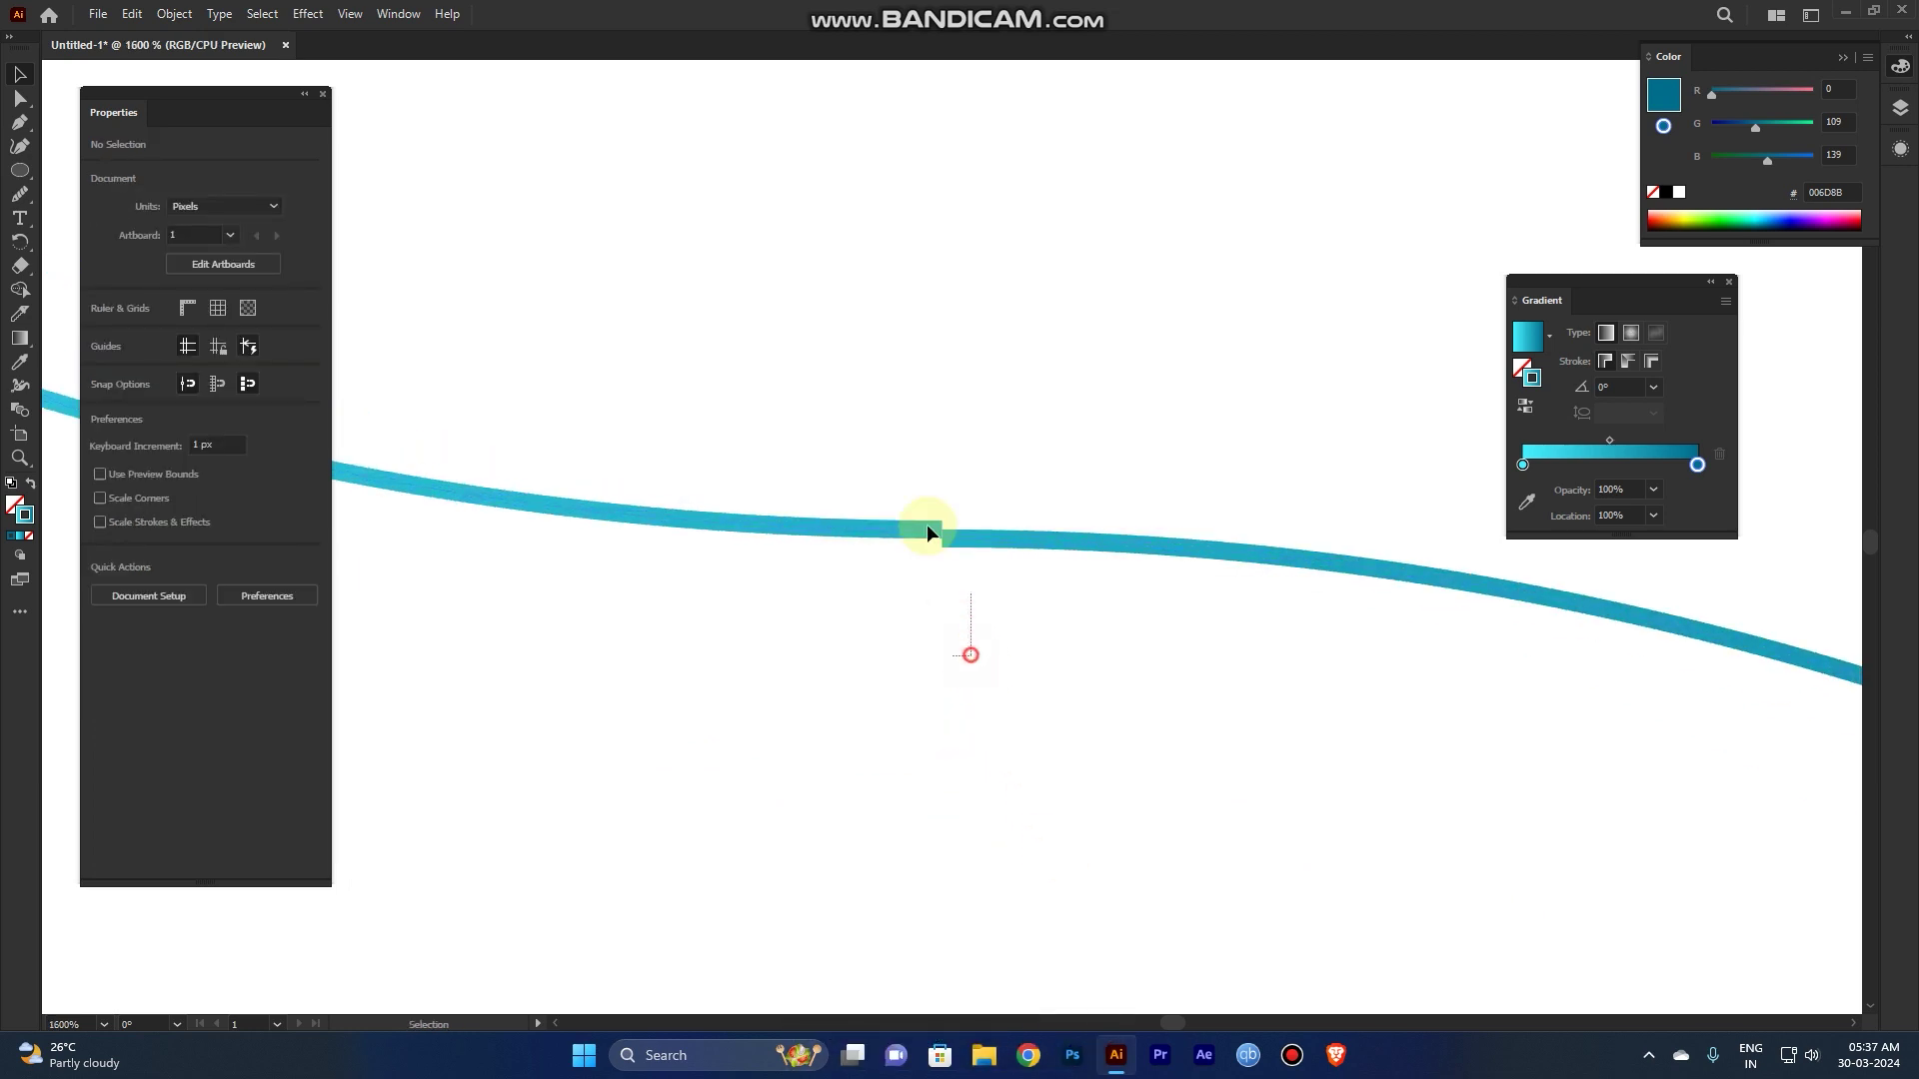
right_click(963, 544)
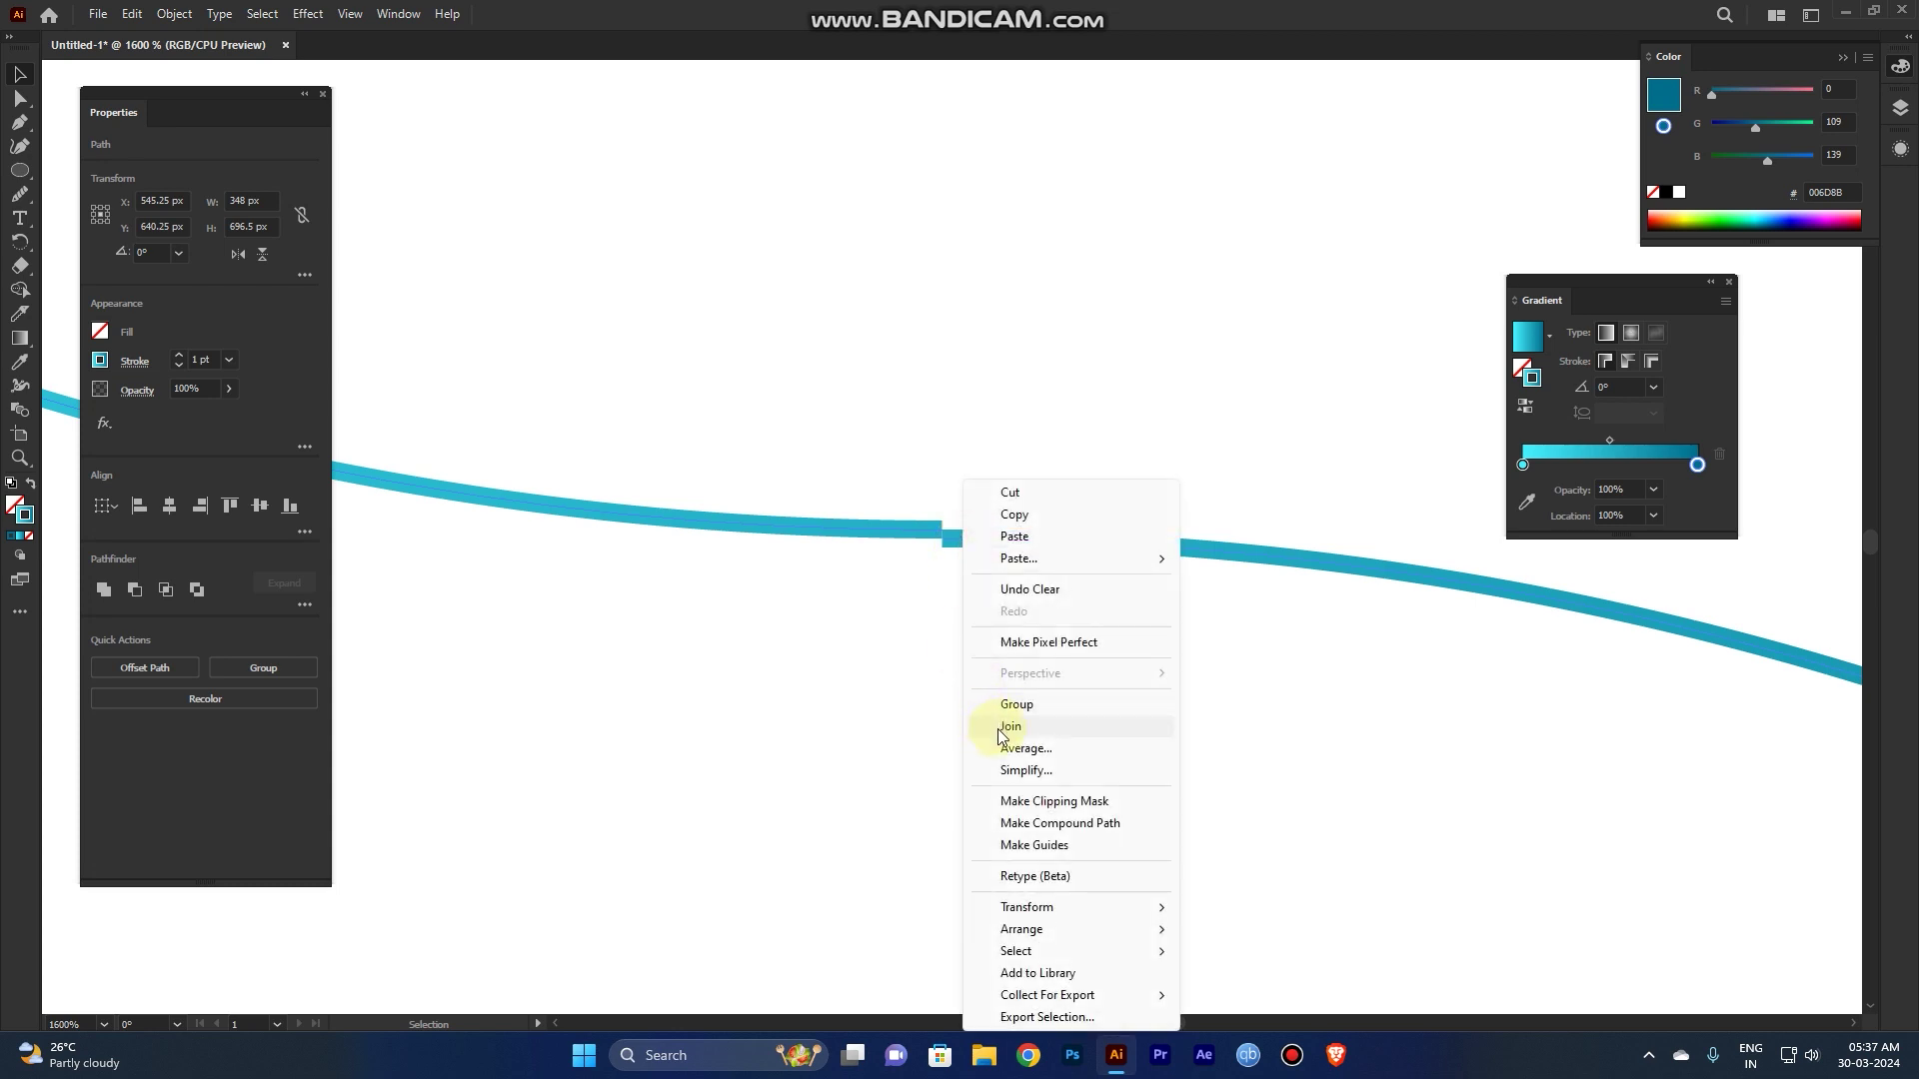
Step: Join the arcs into one 348 × 696.5 px path and smooth the kink at the junction
left_click(1053, 728)
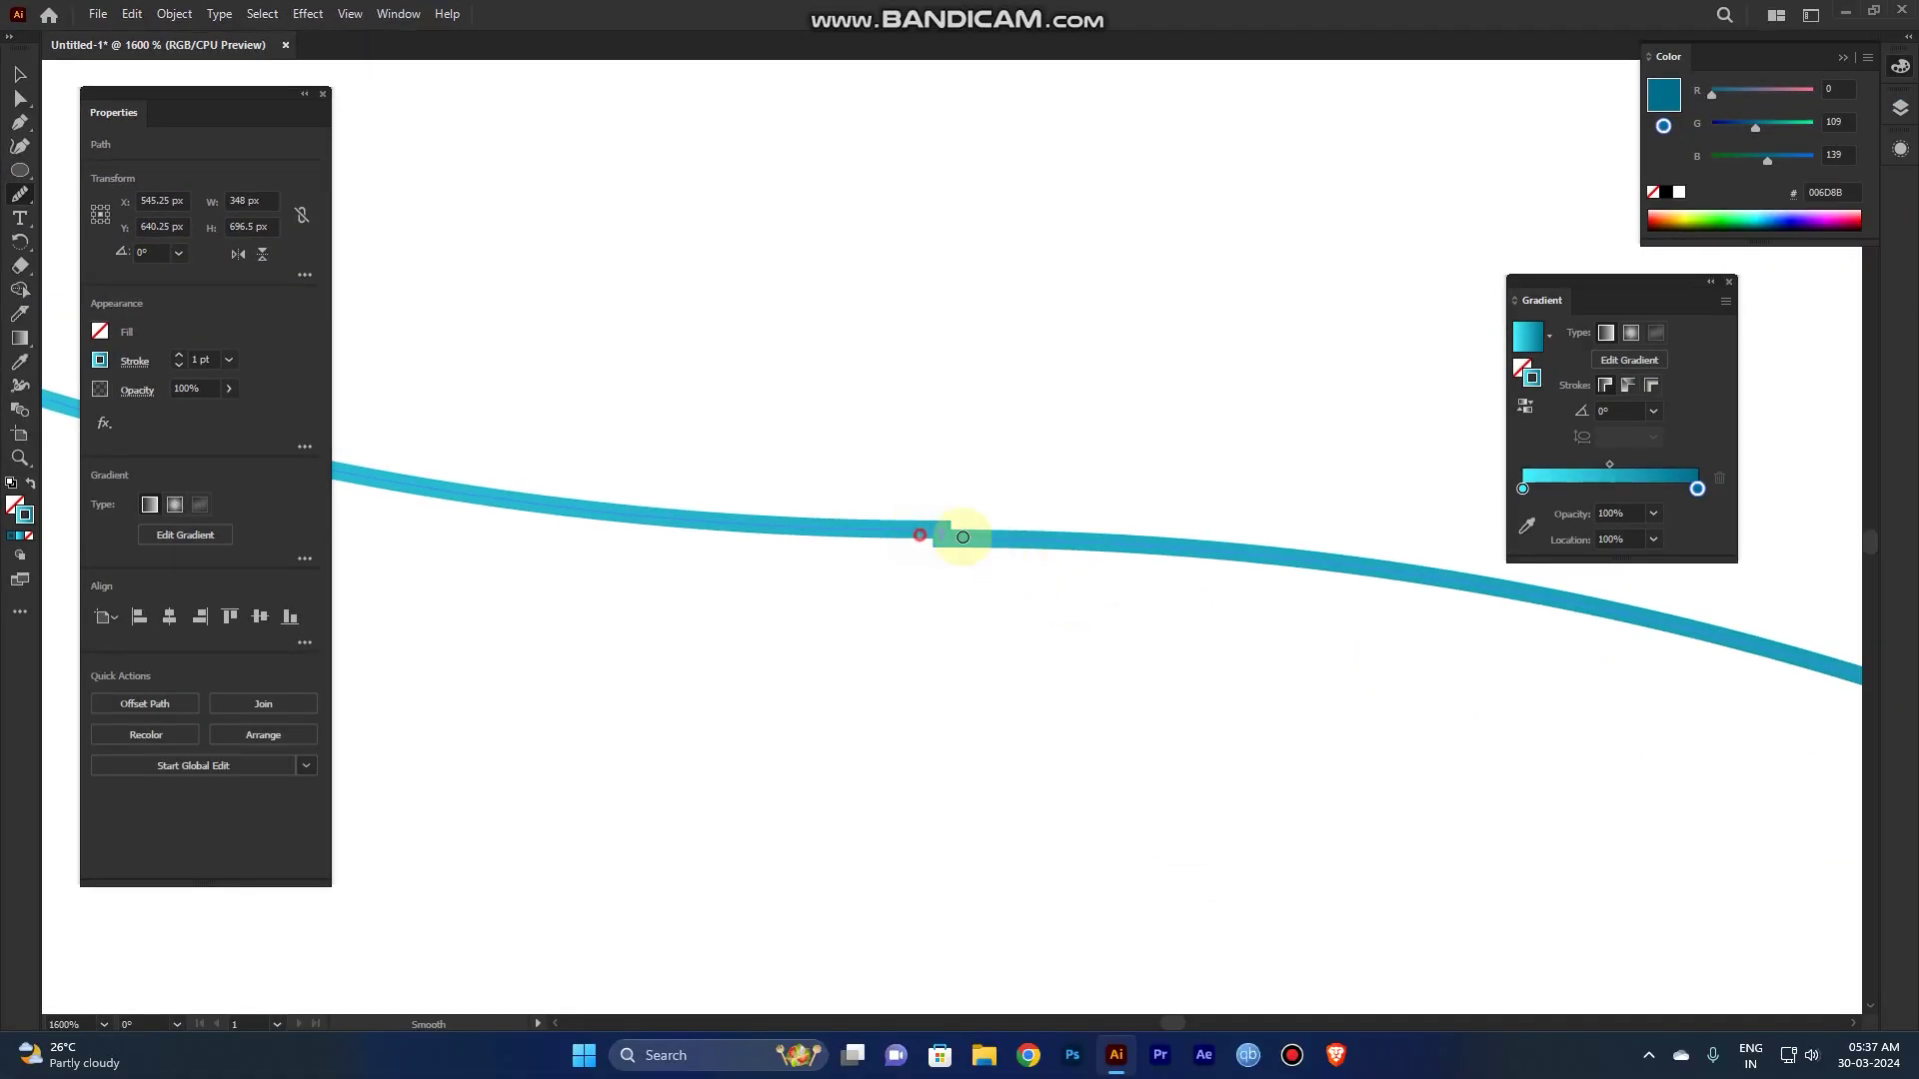
left_click_drag(929, 539, 1272, 565)
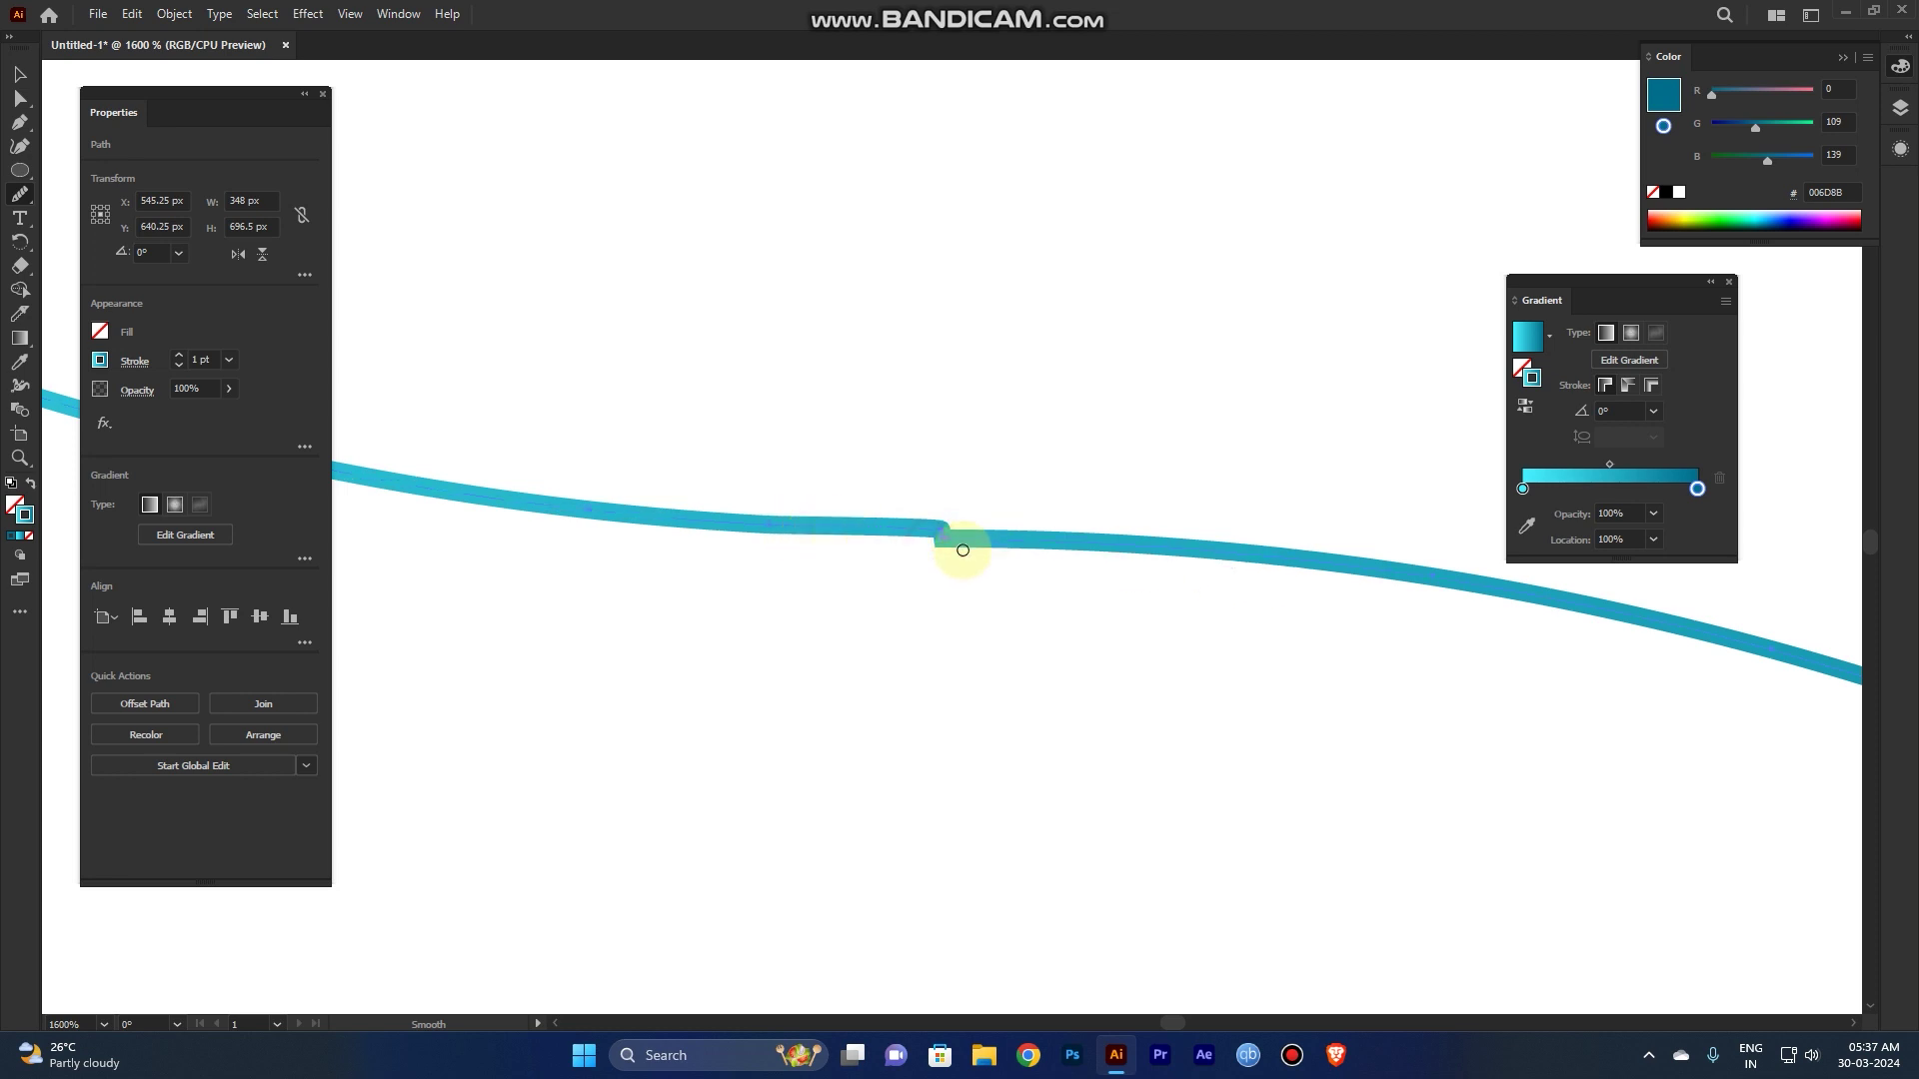
left_click_drag(950, 531, 564, 532)
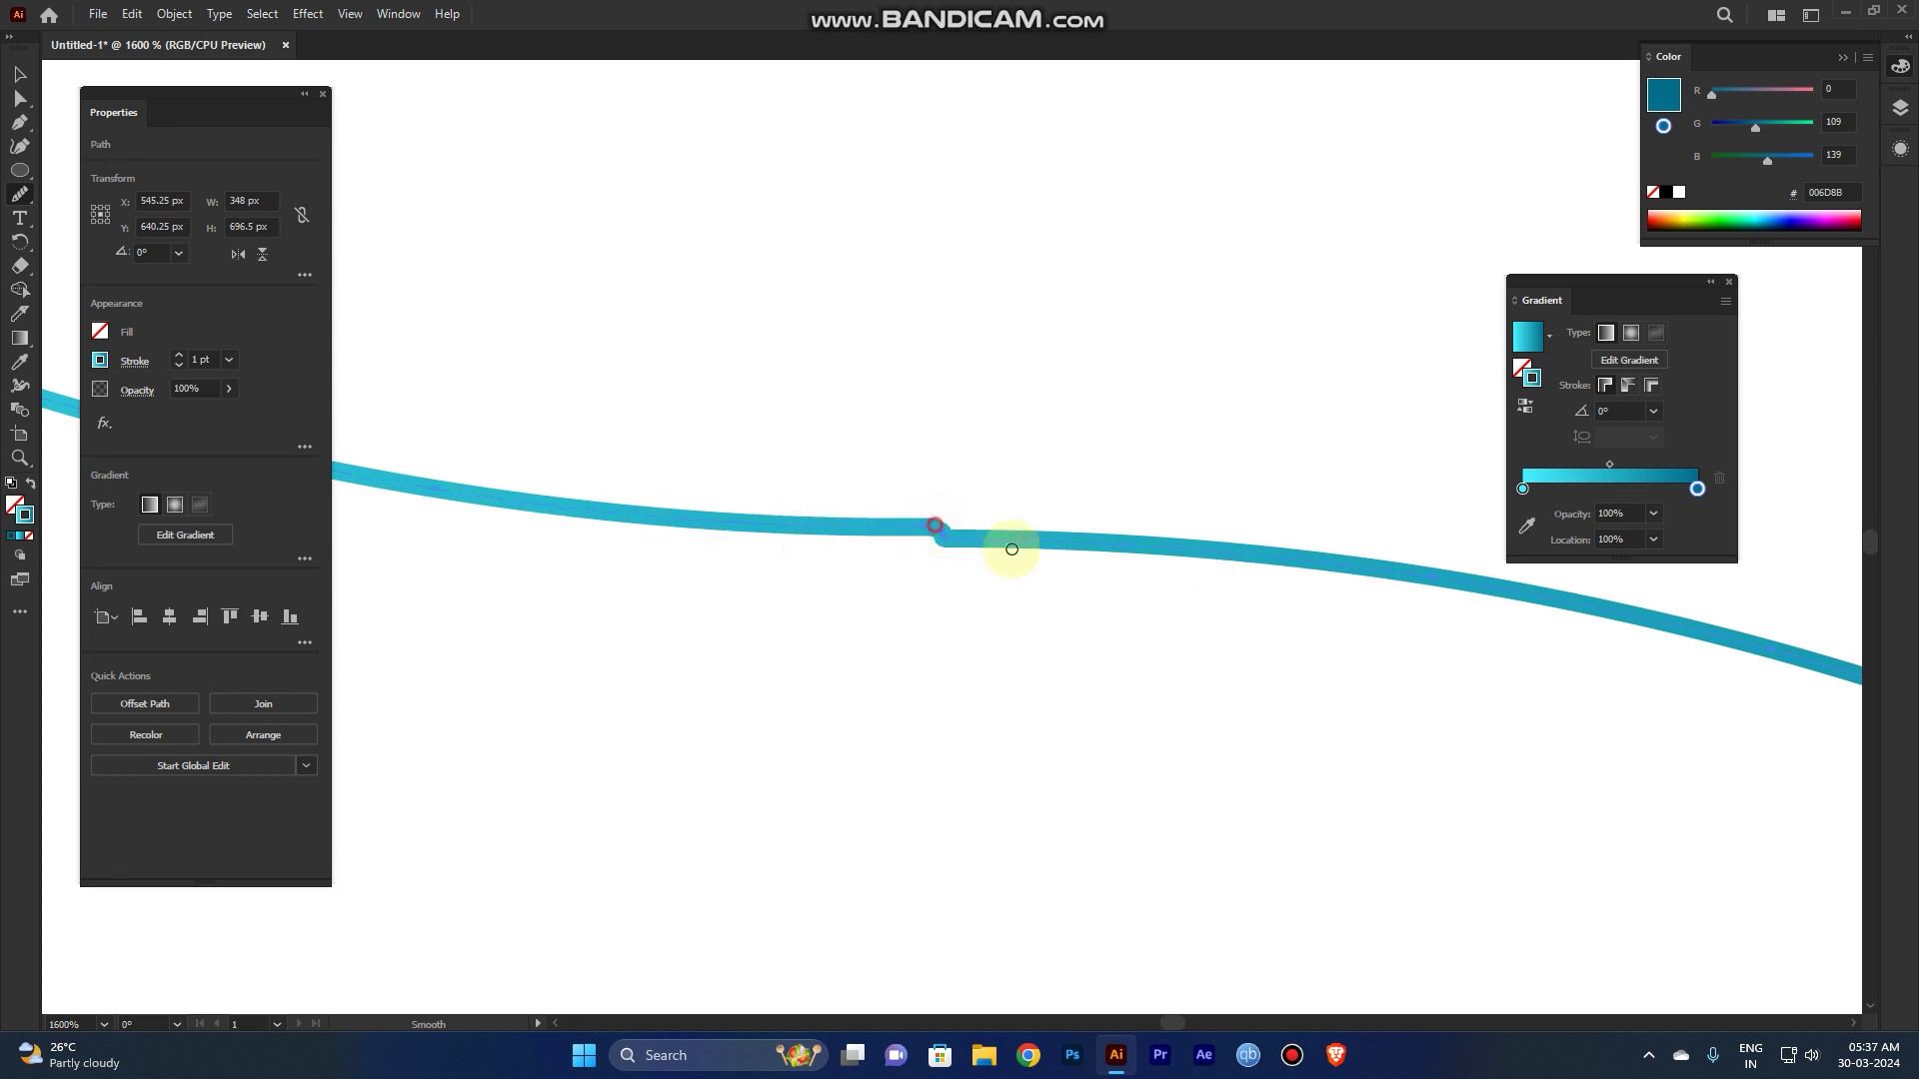
mouse_move(843, 522)
left_mouse_down()
mouse_move(1153, 540)
mouse_move(800, 522)
mouse_move(1272, 544)
mouse_move(766, 521)
mouse_move(981, 543)
mouse_move(633, 510)
mouse_move(1414, 544)
mouse_move(427, 477)
mouse_move(883, 518)
mouse_move(999, 553)
mouse_move(878, 513)
left_mouse_up()
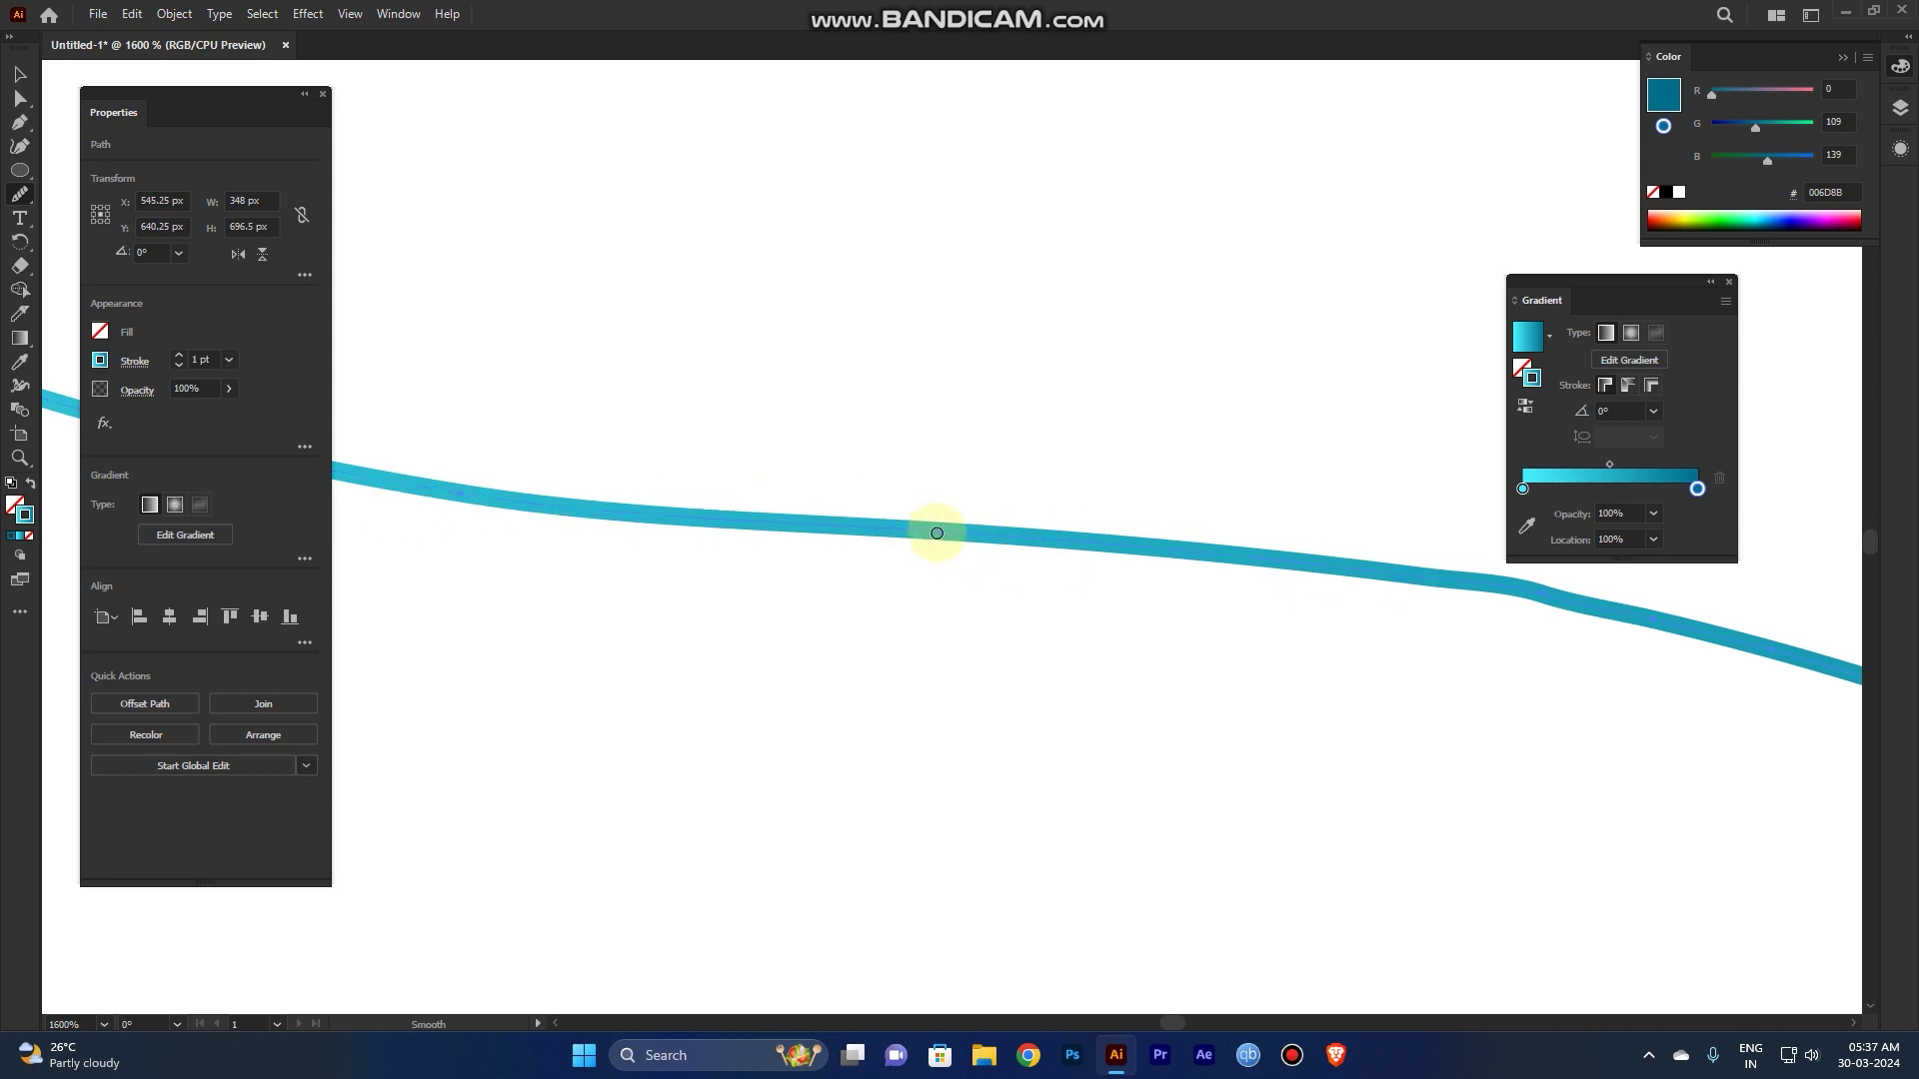
key("ctrl+minus")
key("ctrl+minus")
key("ctrl+minus")
key("ctrl+minus")
key("ctrl+minus")
key("ctrl+minus")
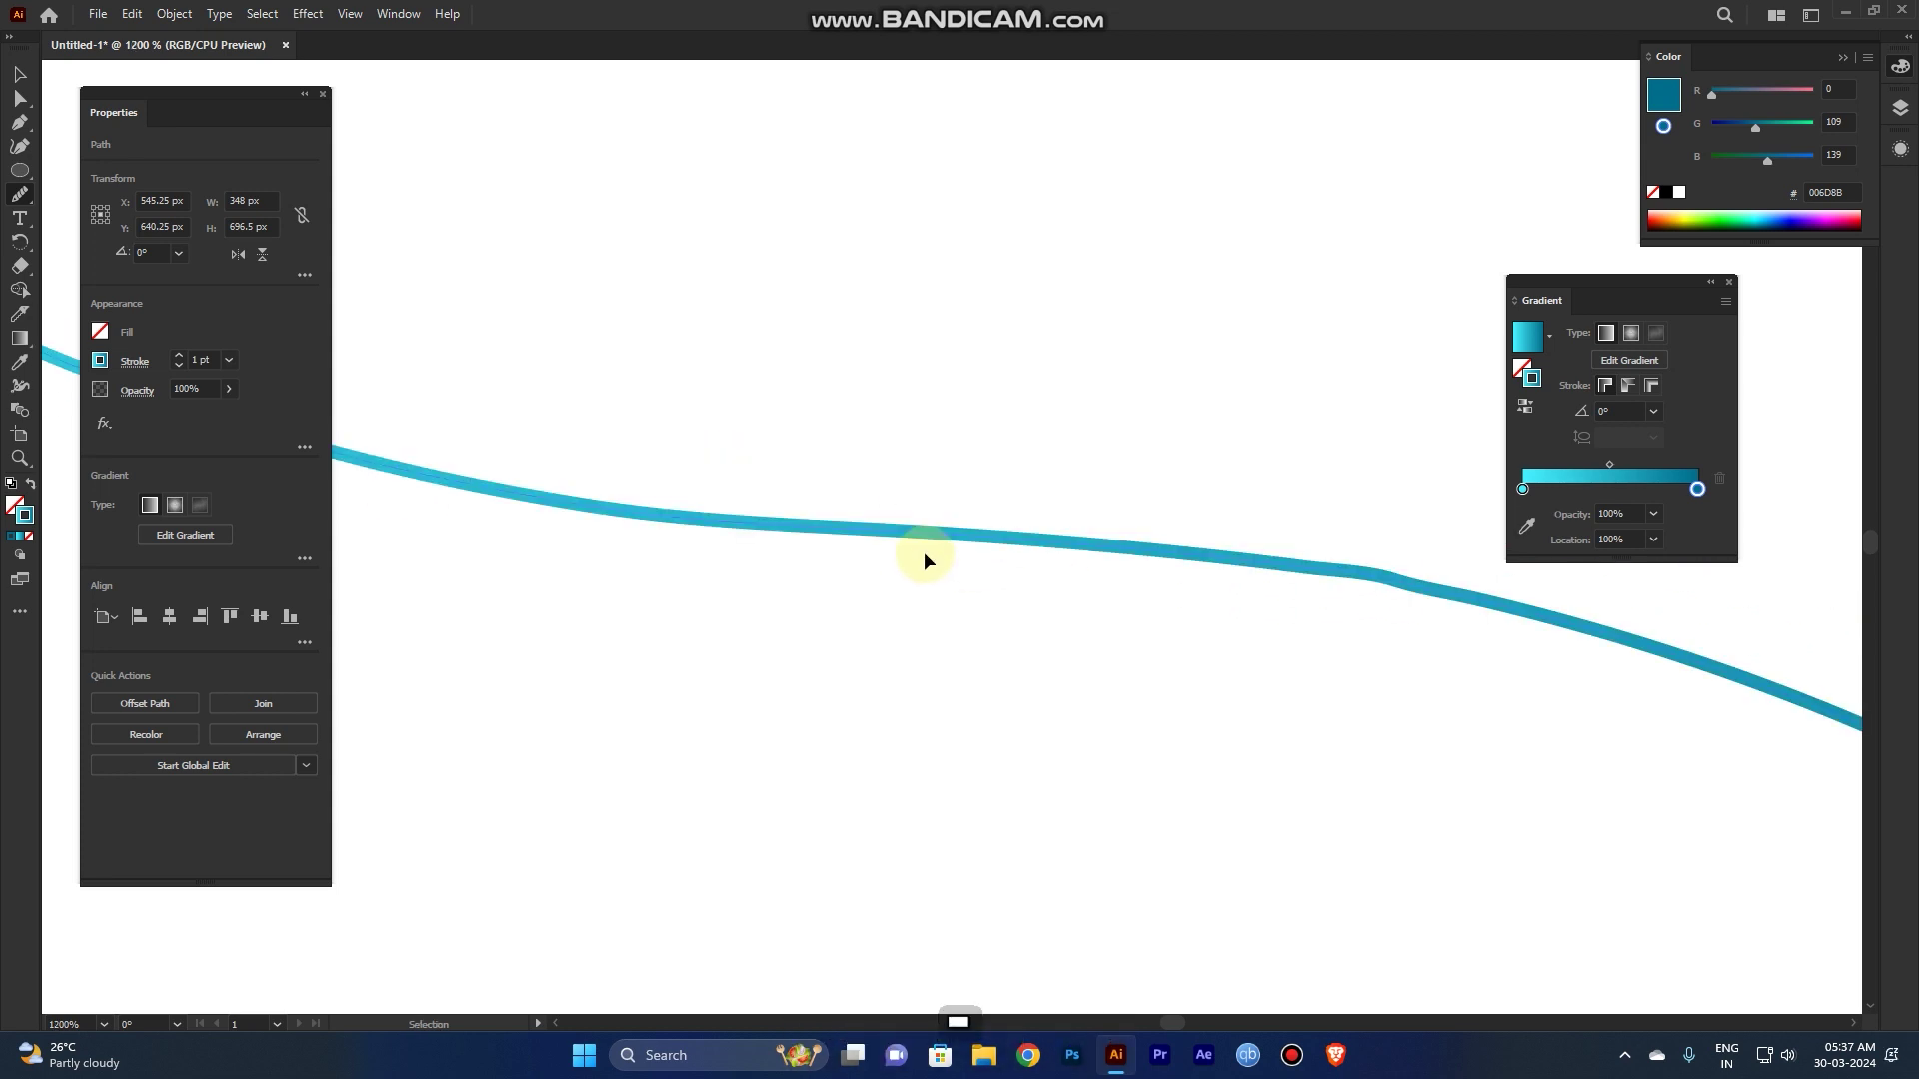
key("ctrl+minus")
key("ctrl+minus")
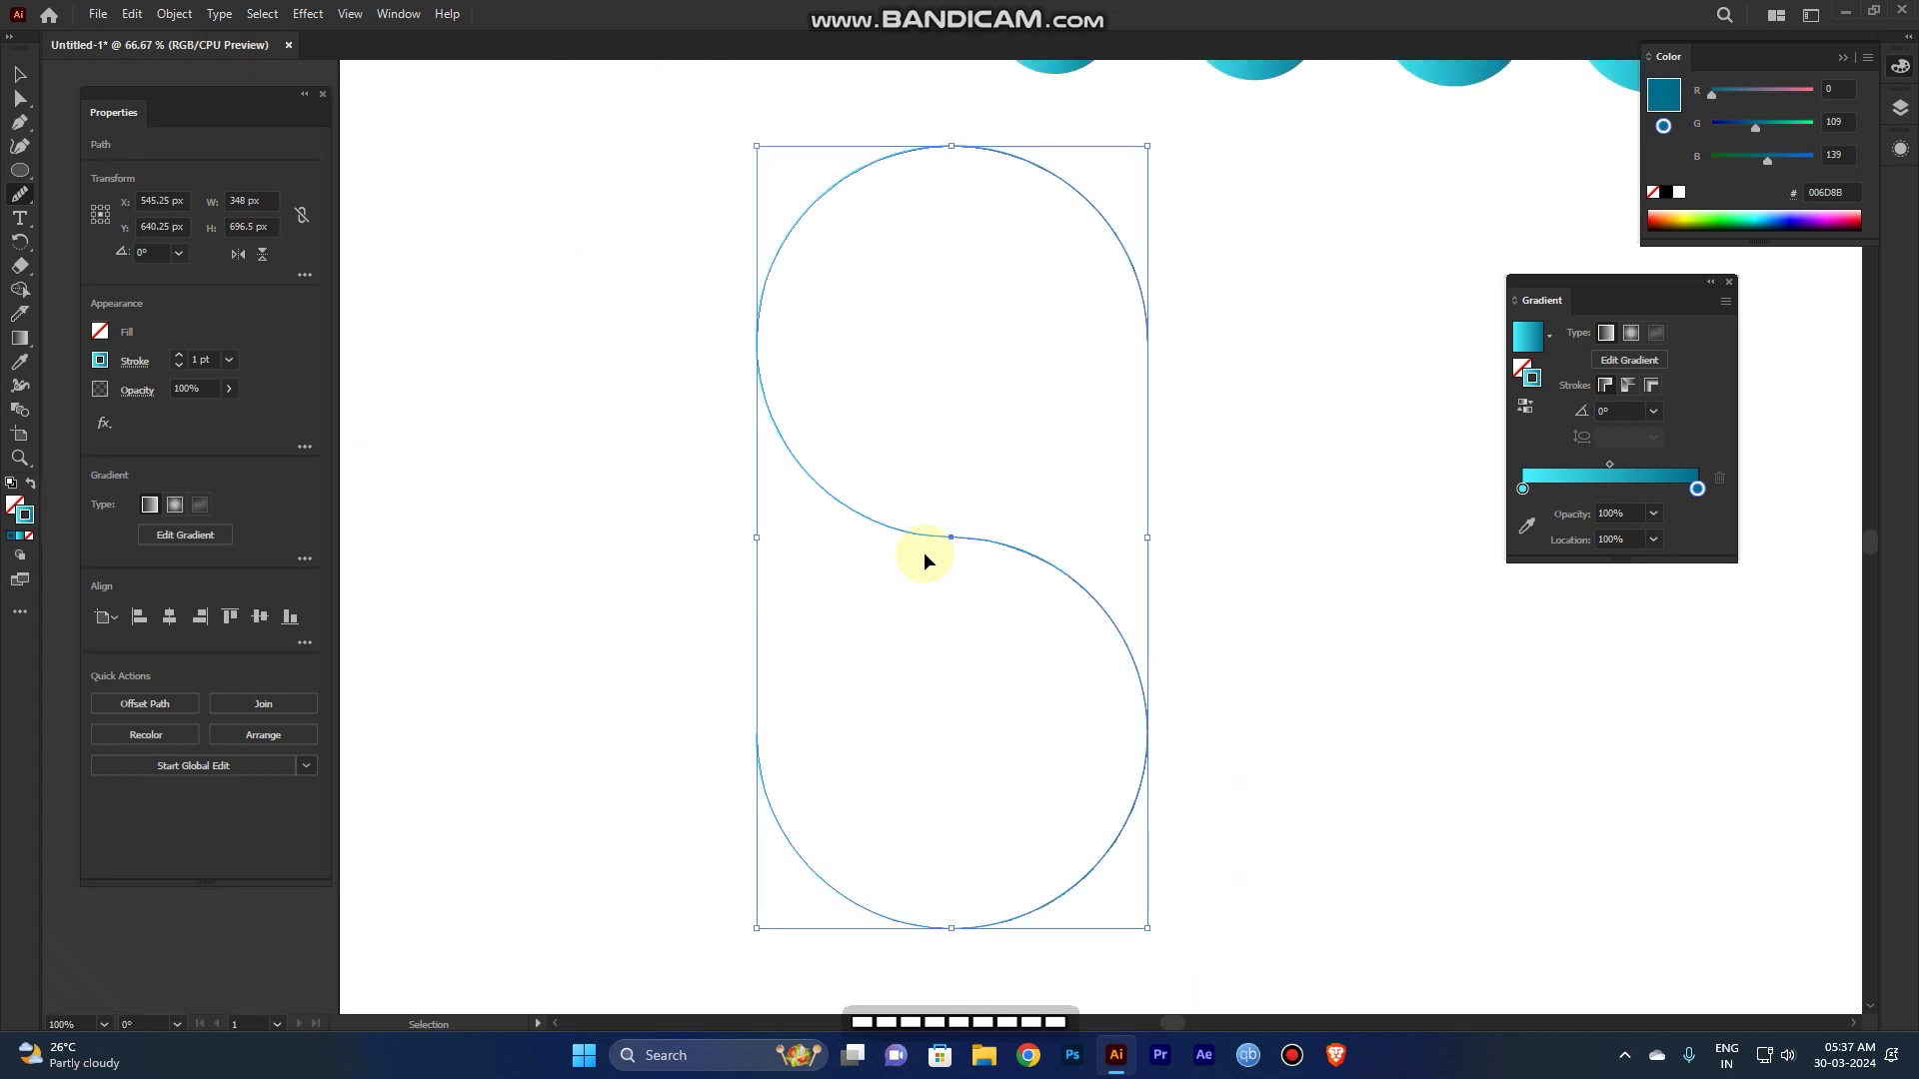
Step: Marquee-select both the open S path and the row of six cyan gradient circles
key("ctrl+minus")
left_click(20, 98)
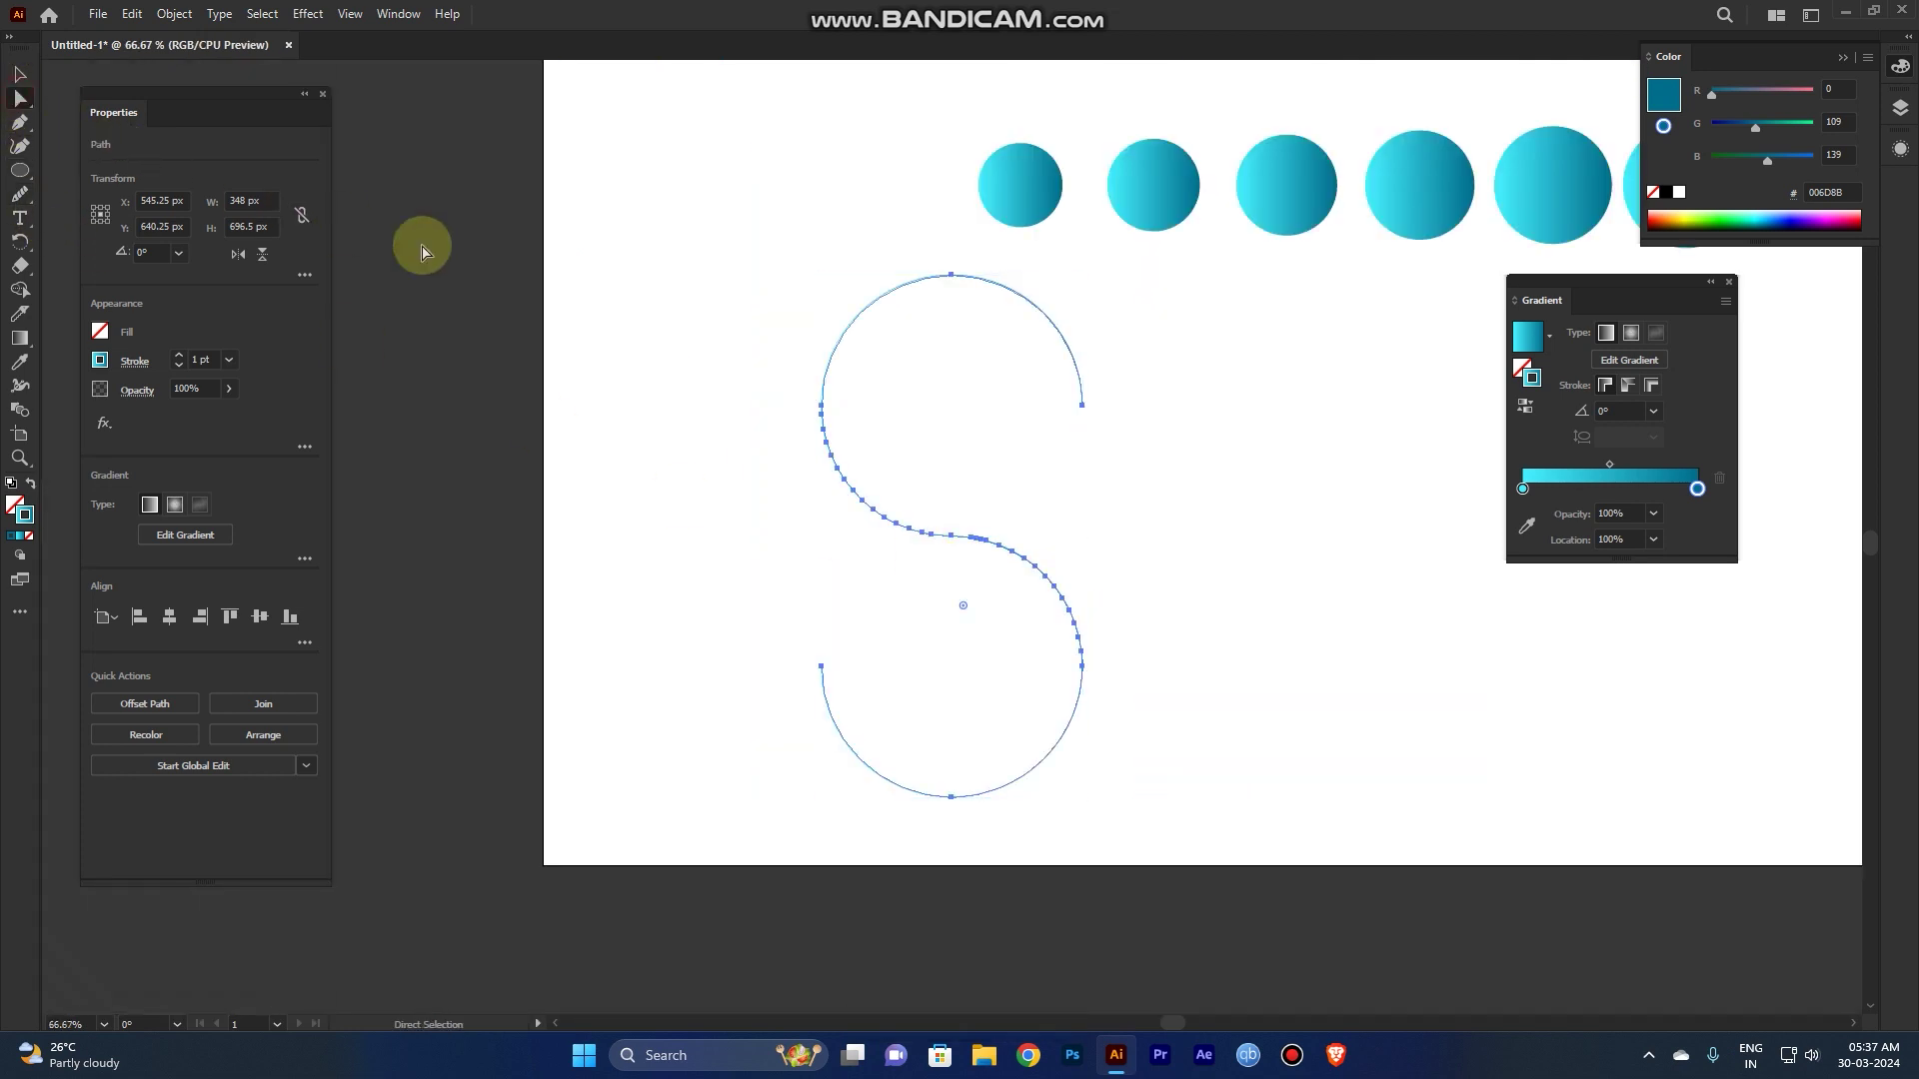
left_click_drag(822, 137, 1187, 455)
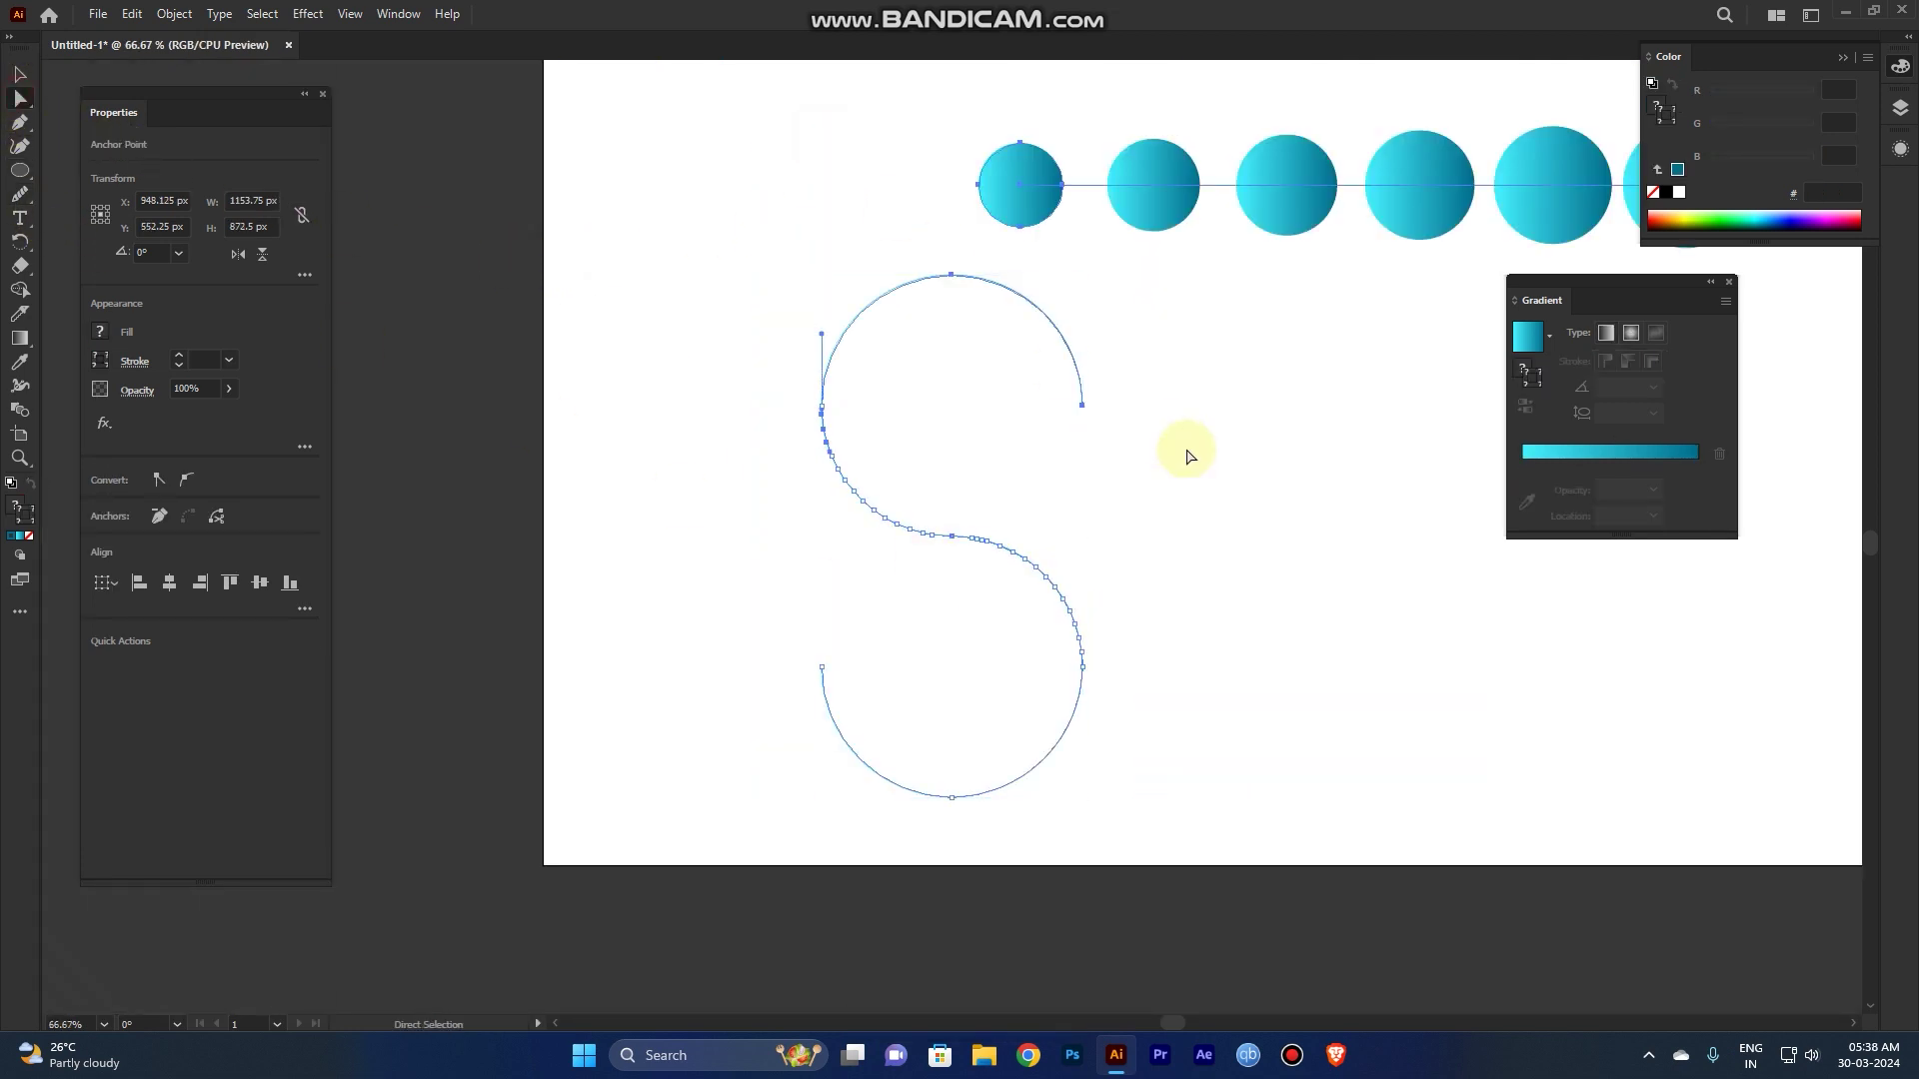
key("ctrl+minus")
left_click(1307, 634)
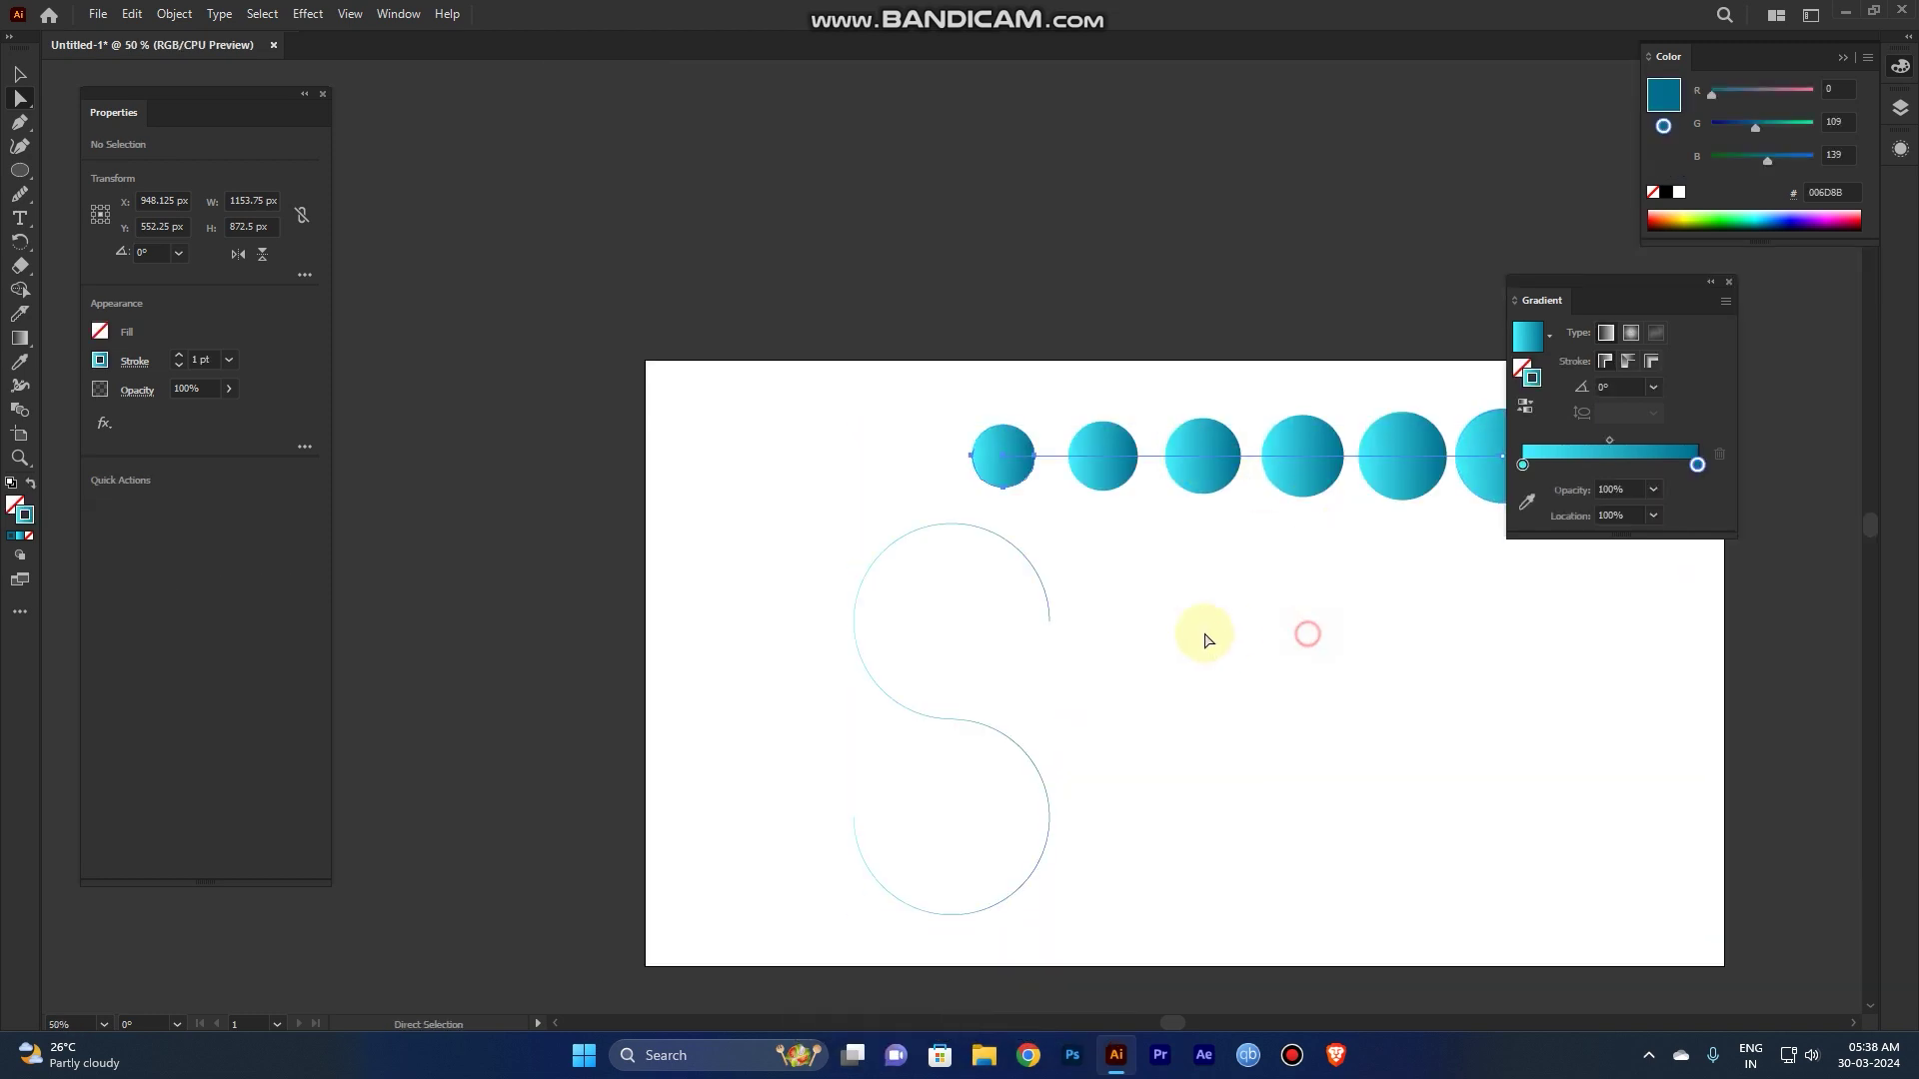
left_click_drag(869, 398, 1117, 659)
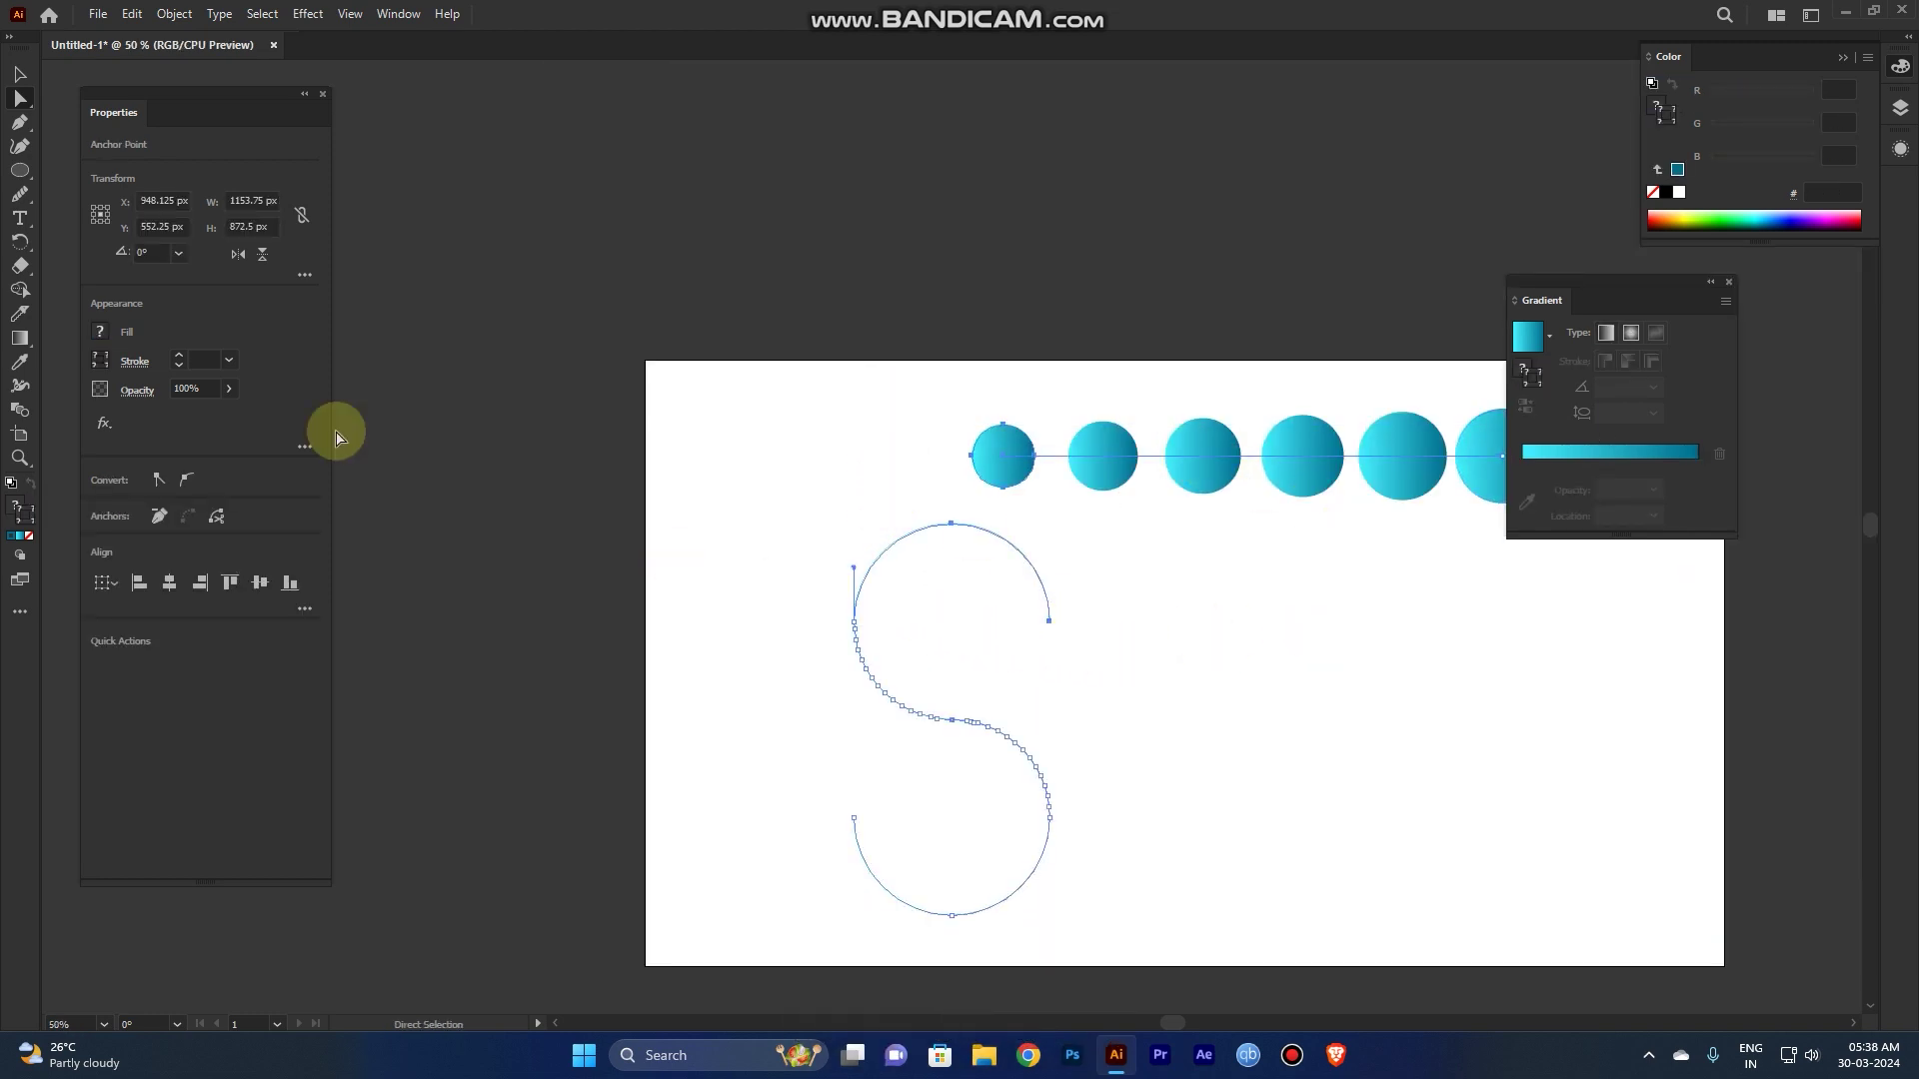
left_click(20, 74)
left_click(800, 432)
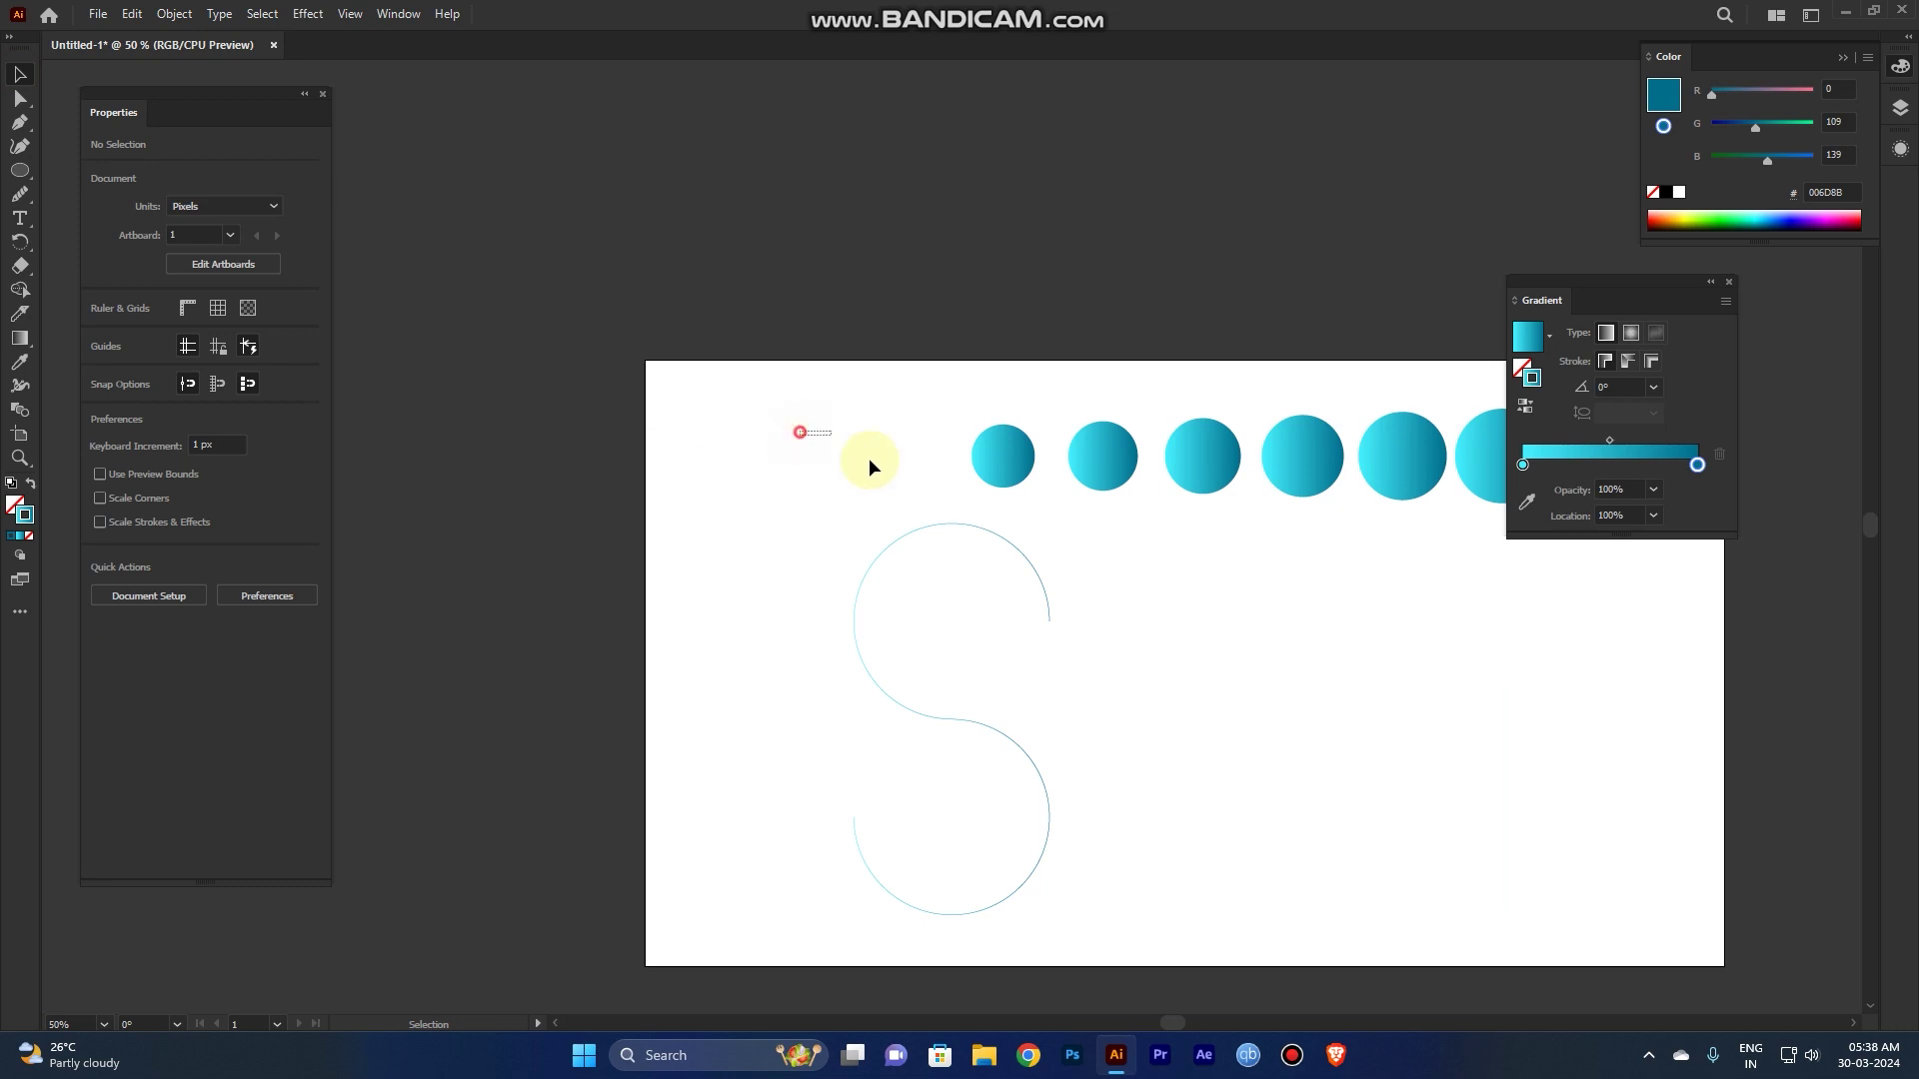
left_click_drag(868, 458, 1304, 692)
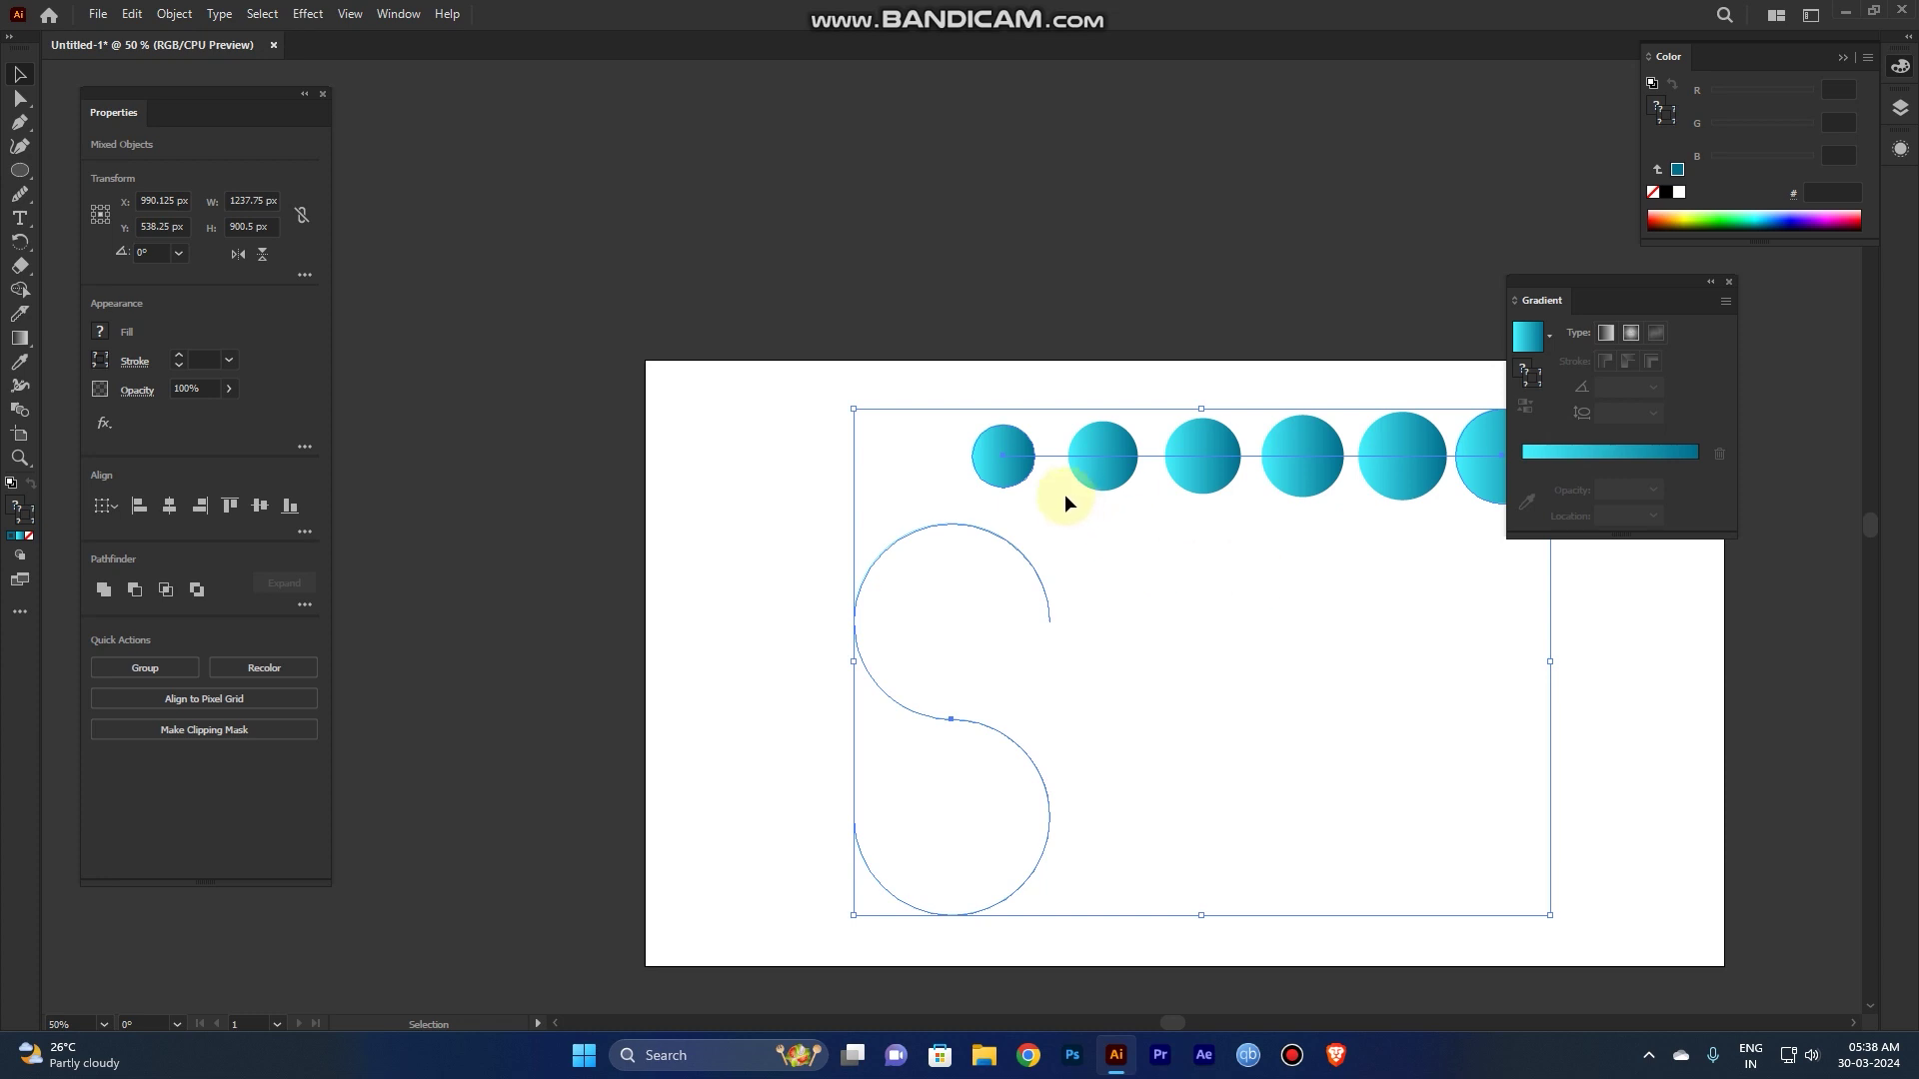
left_click(174, 13)
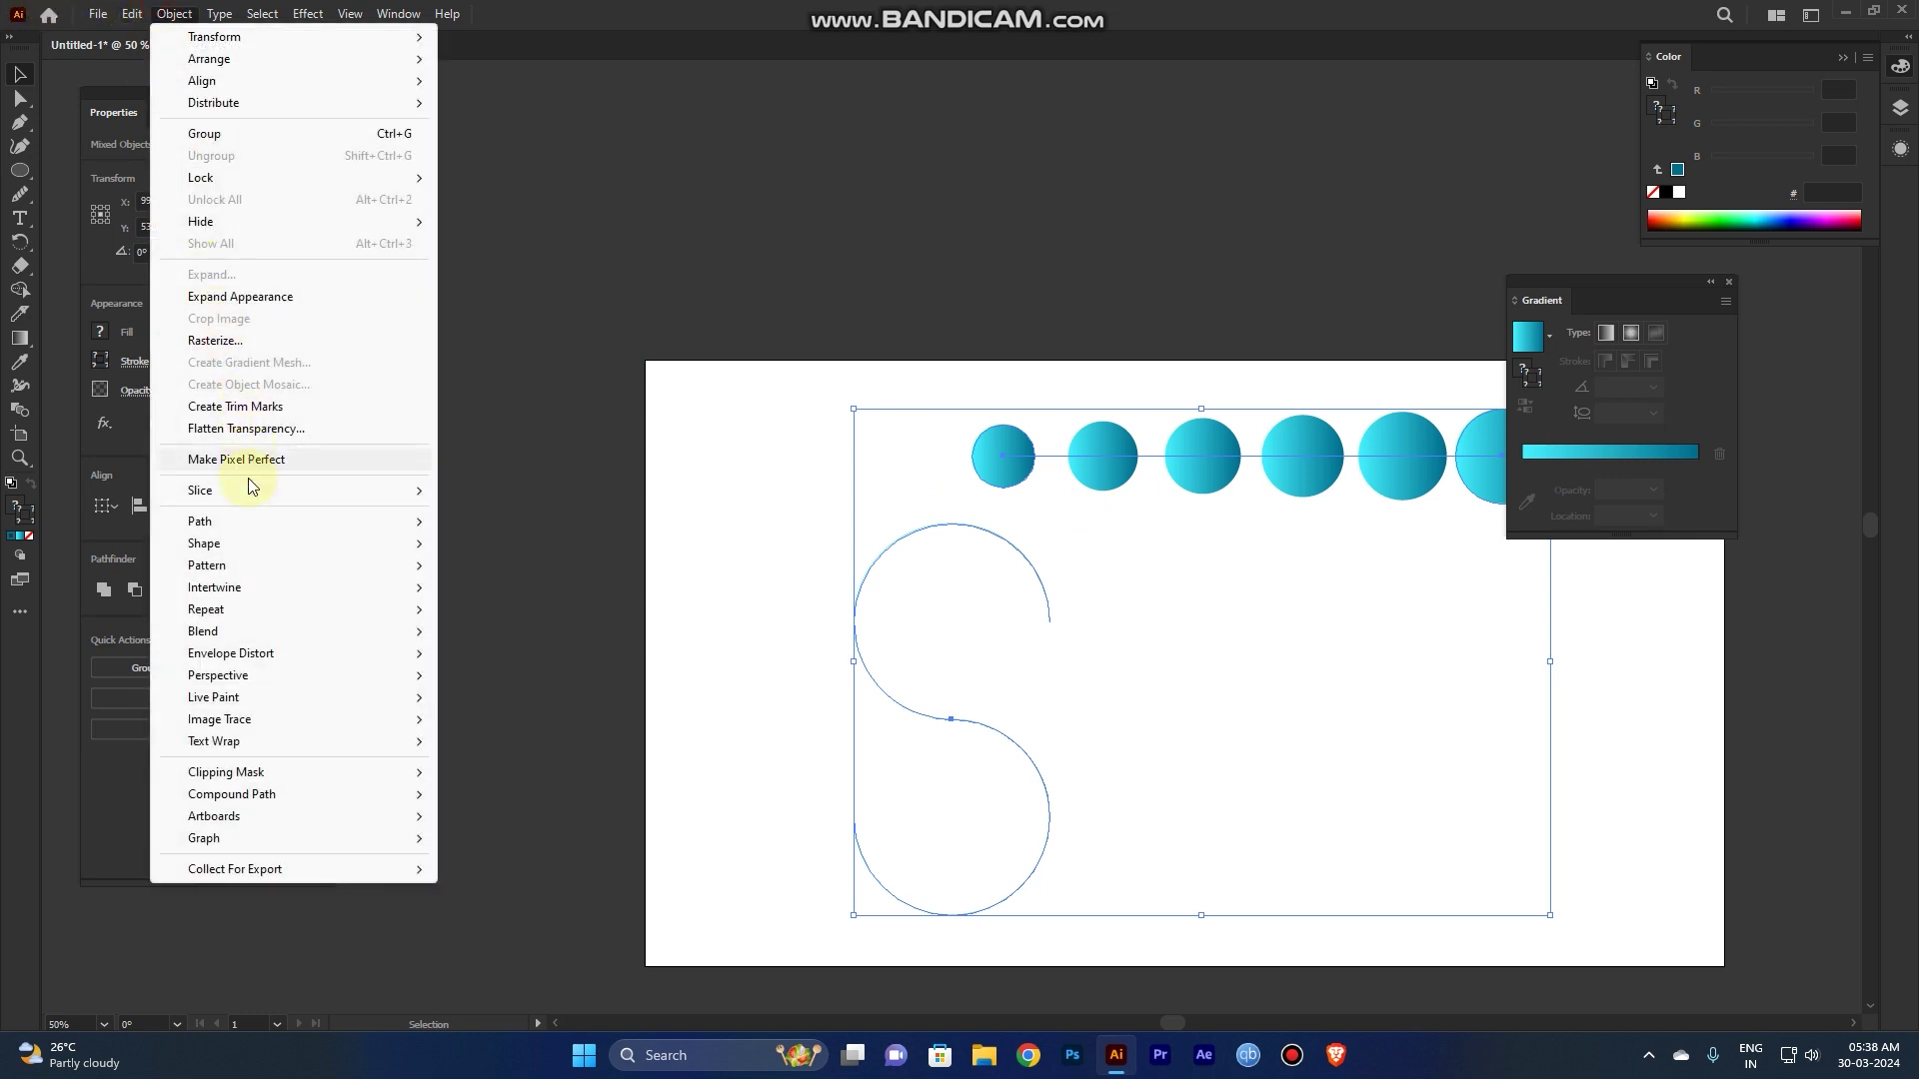
Step: Replace the blend's spine with the S path, then move it up and right and reselect it
left_click(245, 631)
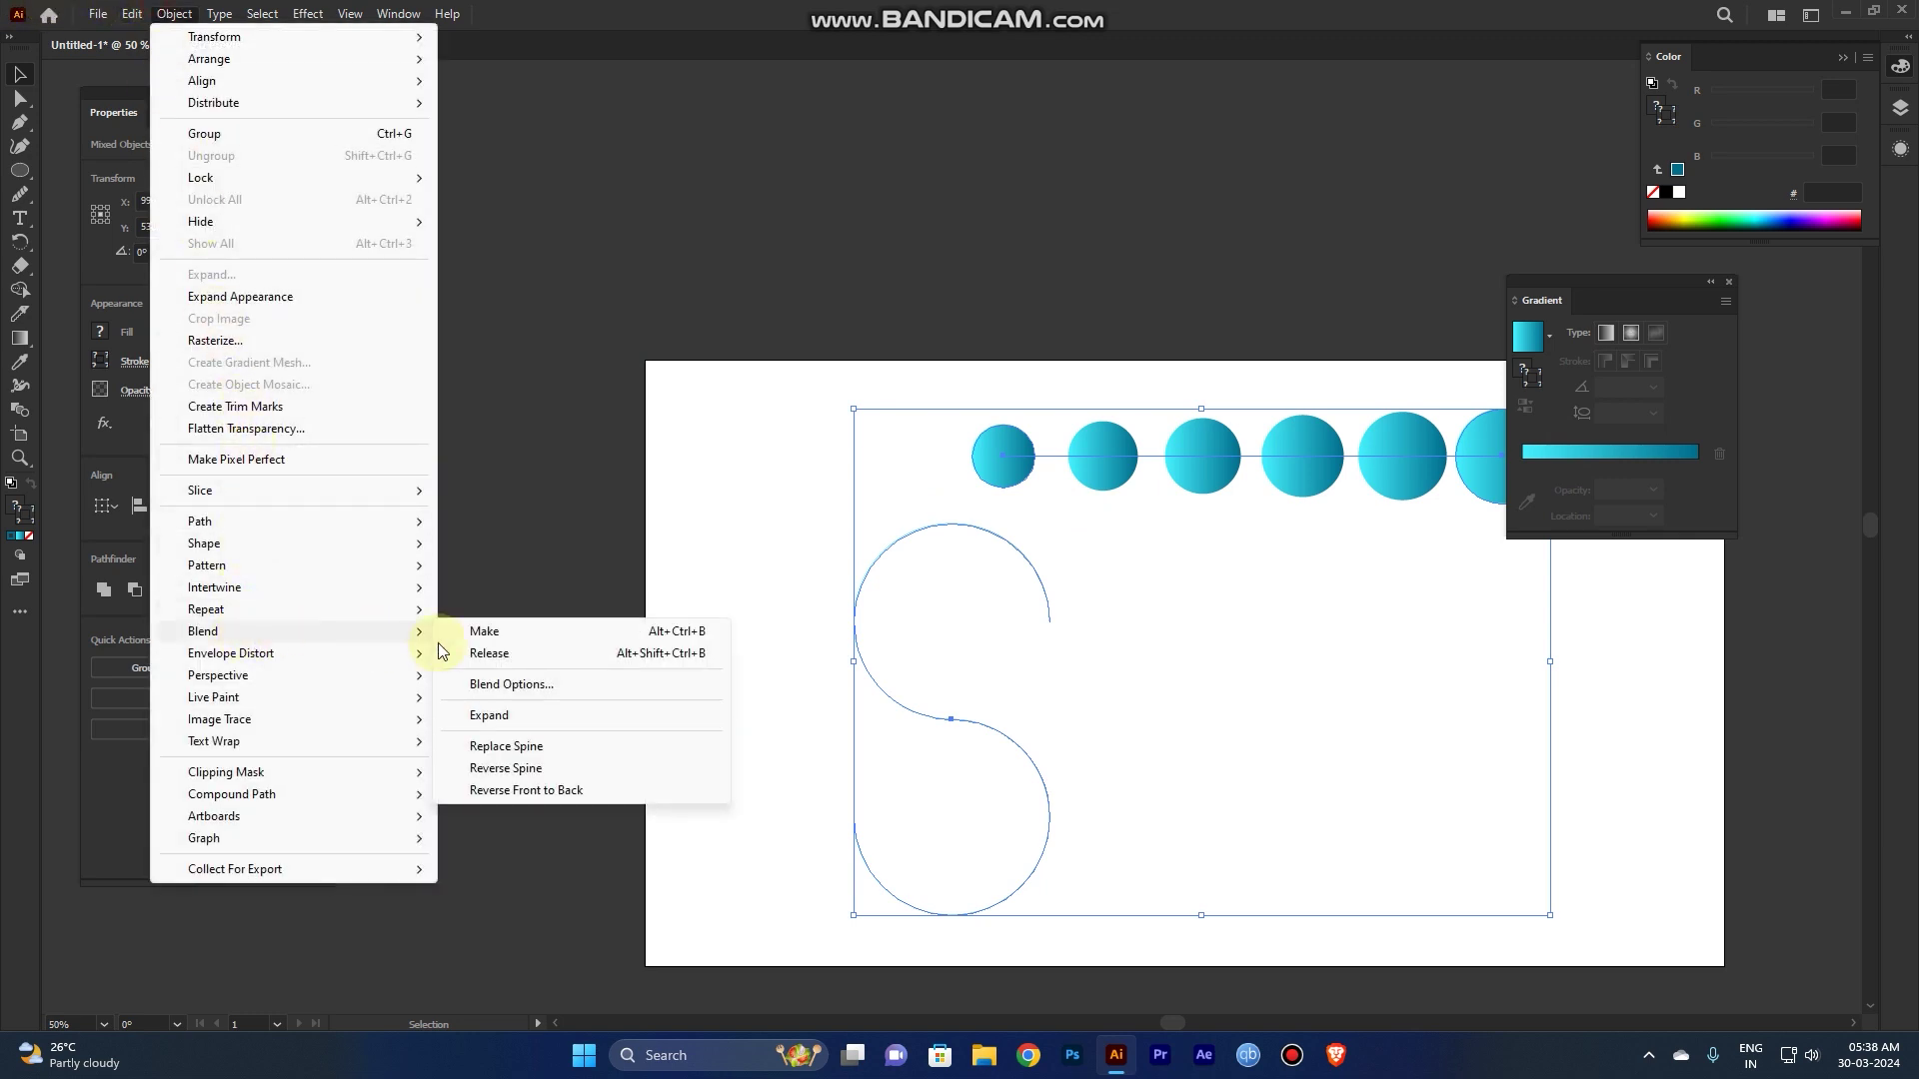
left_click(557, 745)
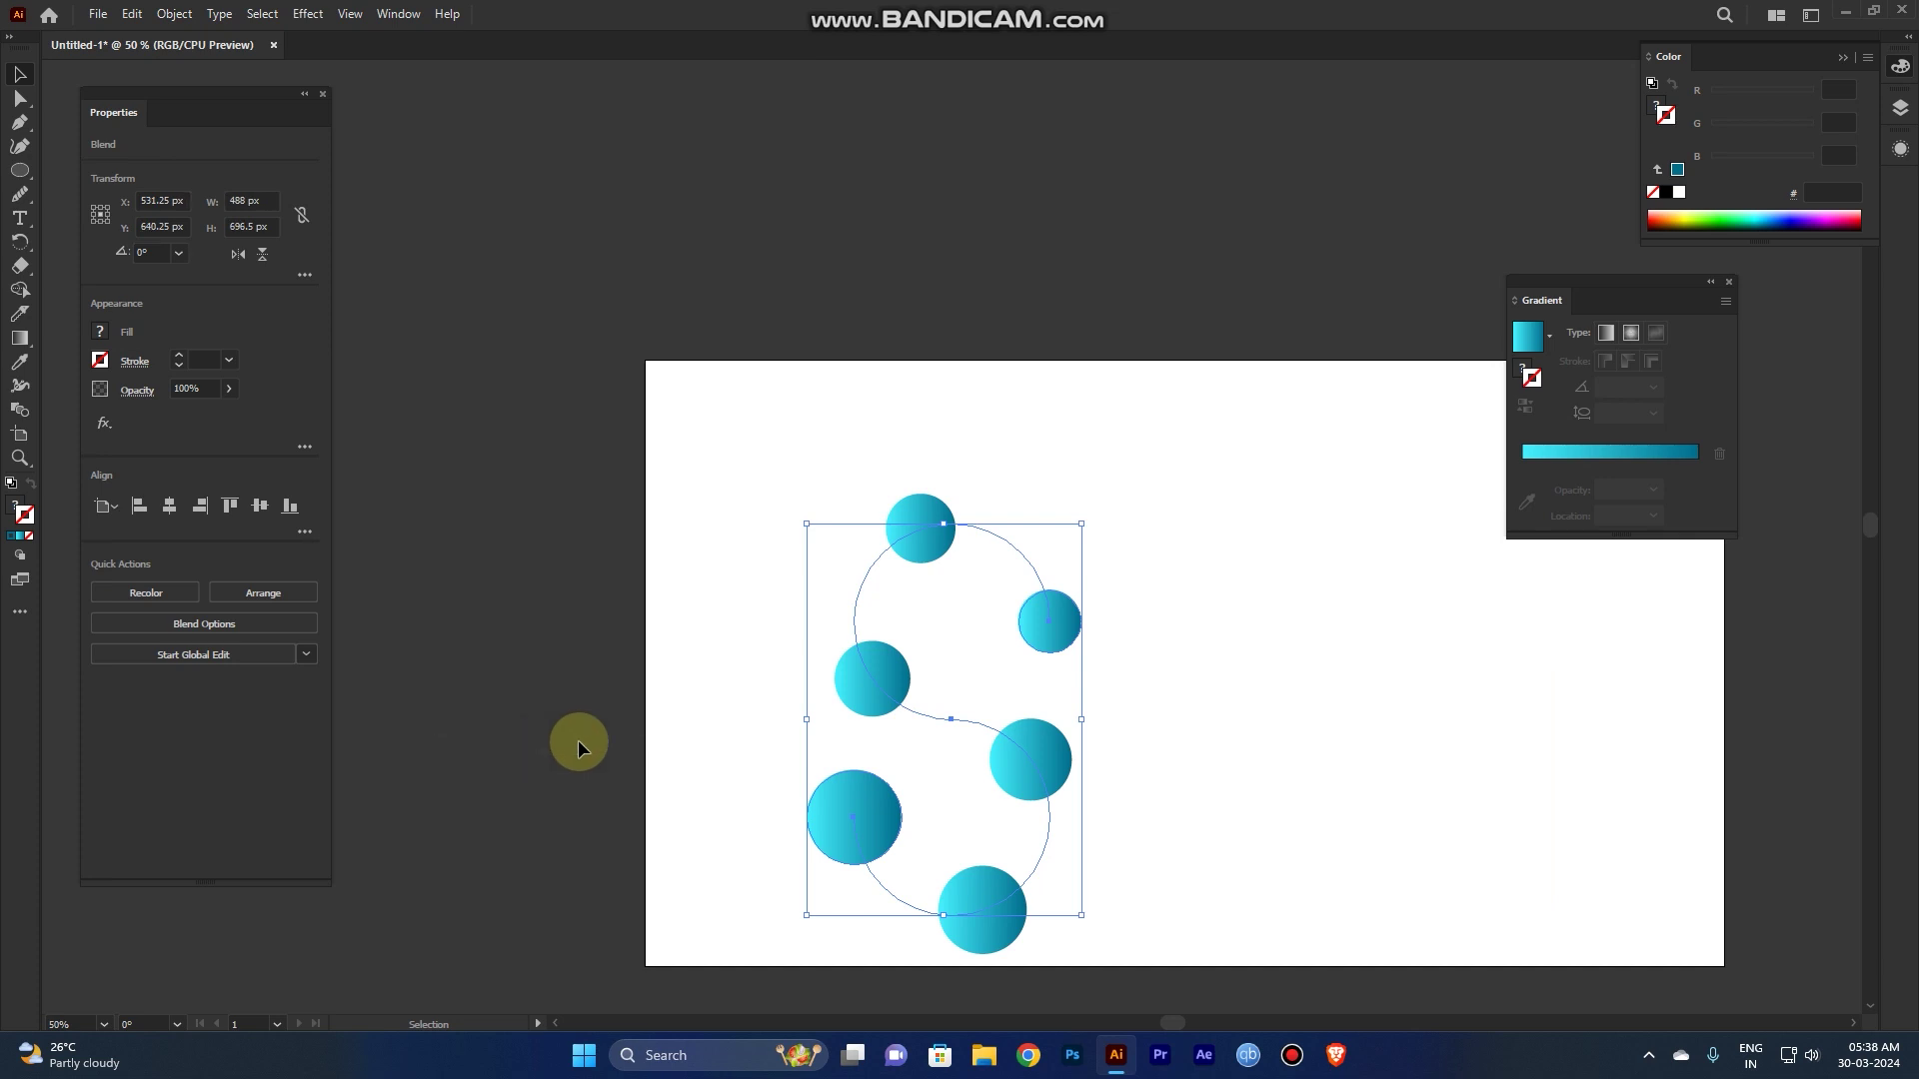
left_click_drag(1038, 741, 1228, 693)
key("ctrl+equal")
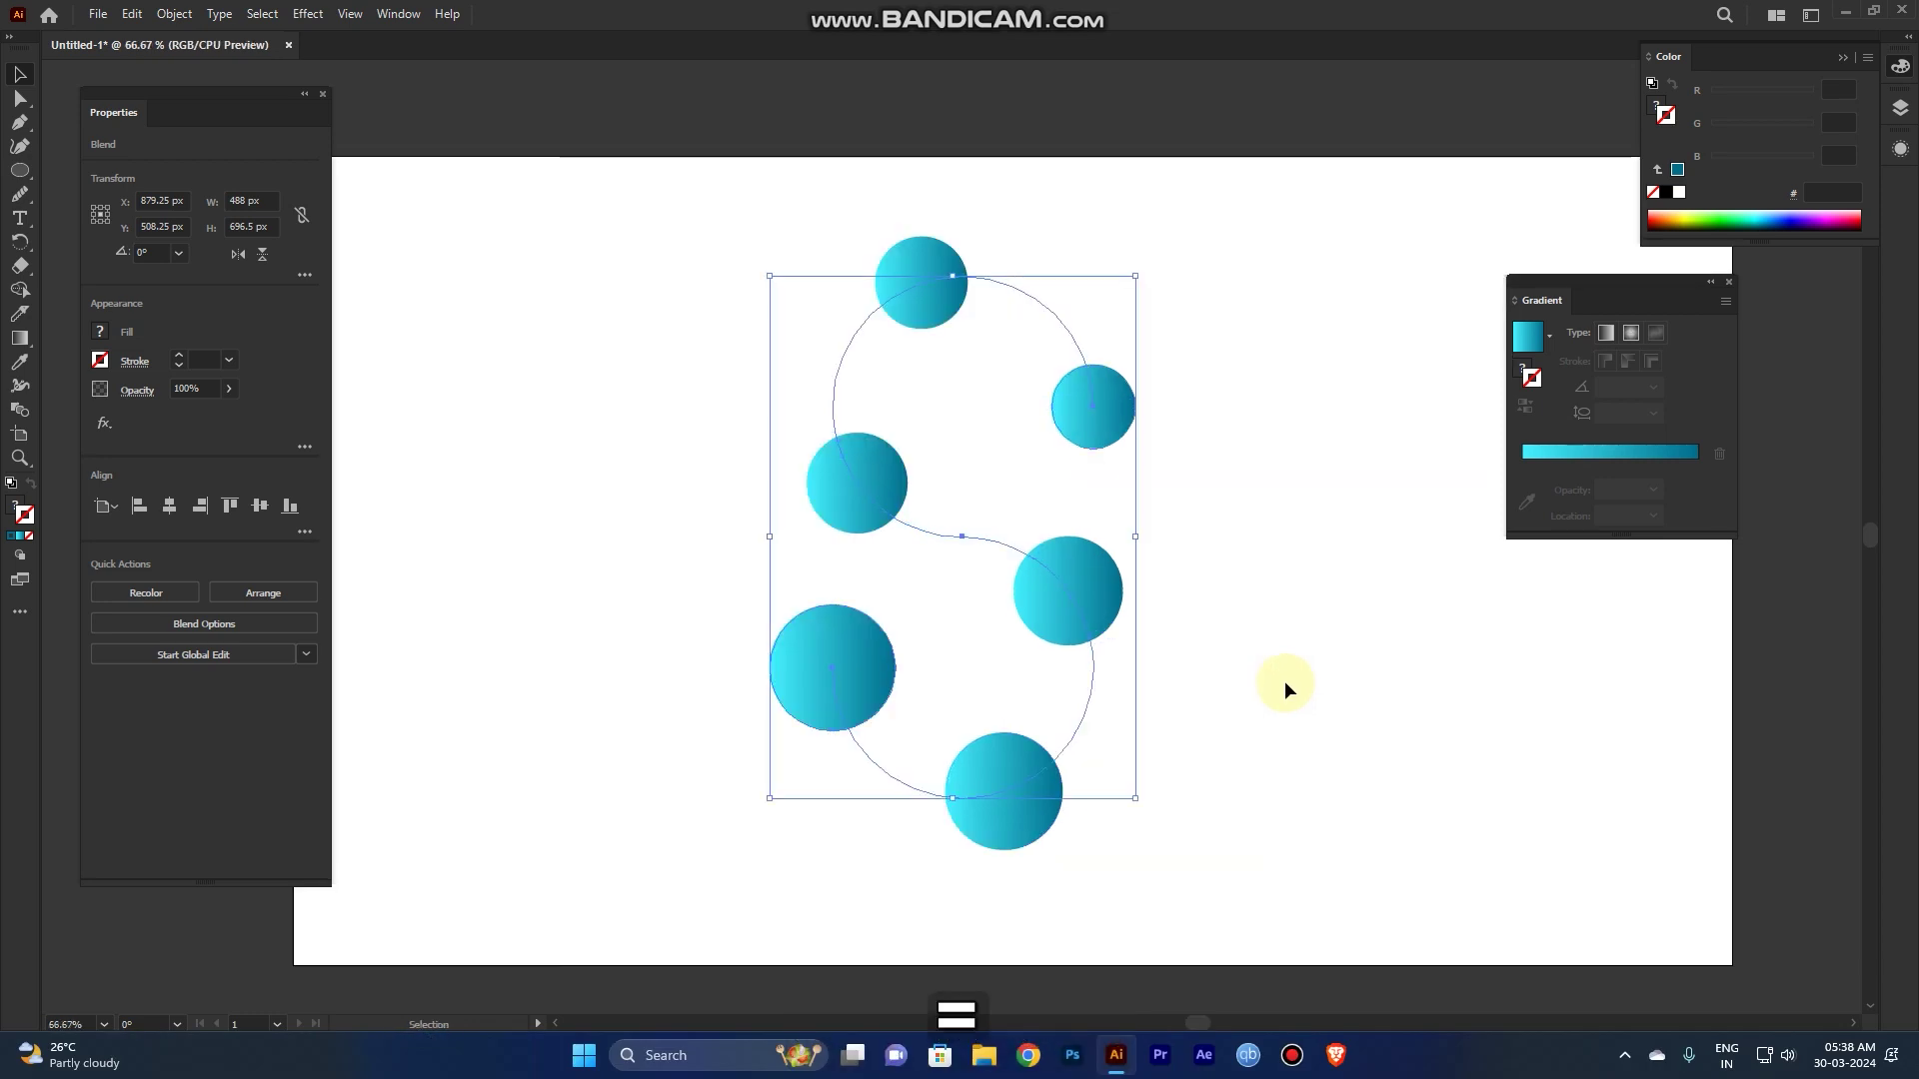
left_click(1285, 661)
left_click_drag(1192, 840, 697, 285)
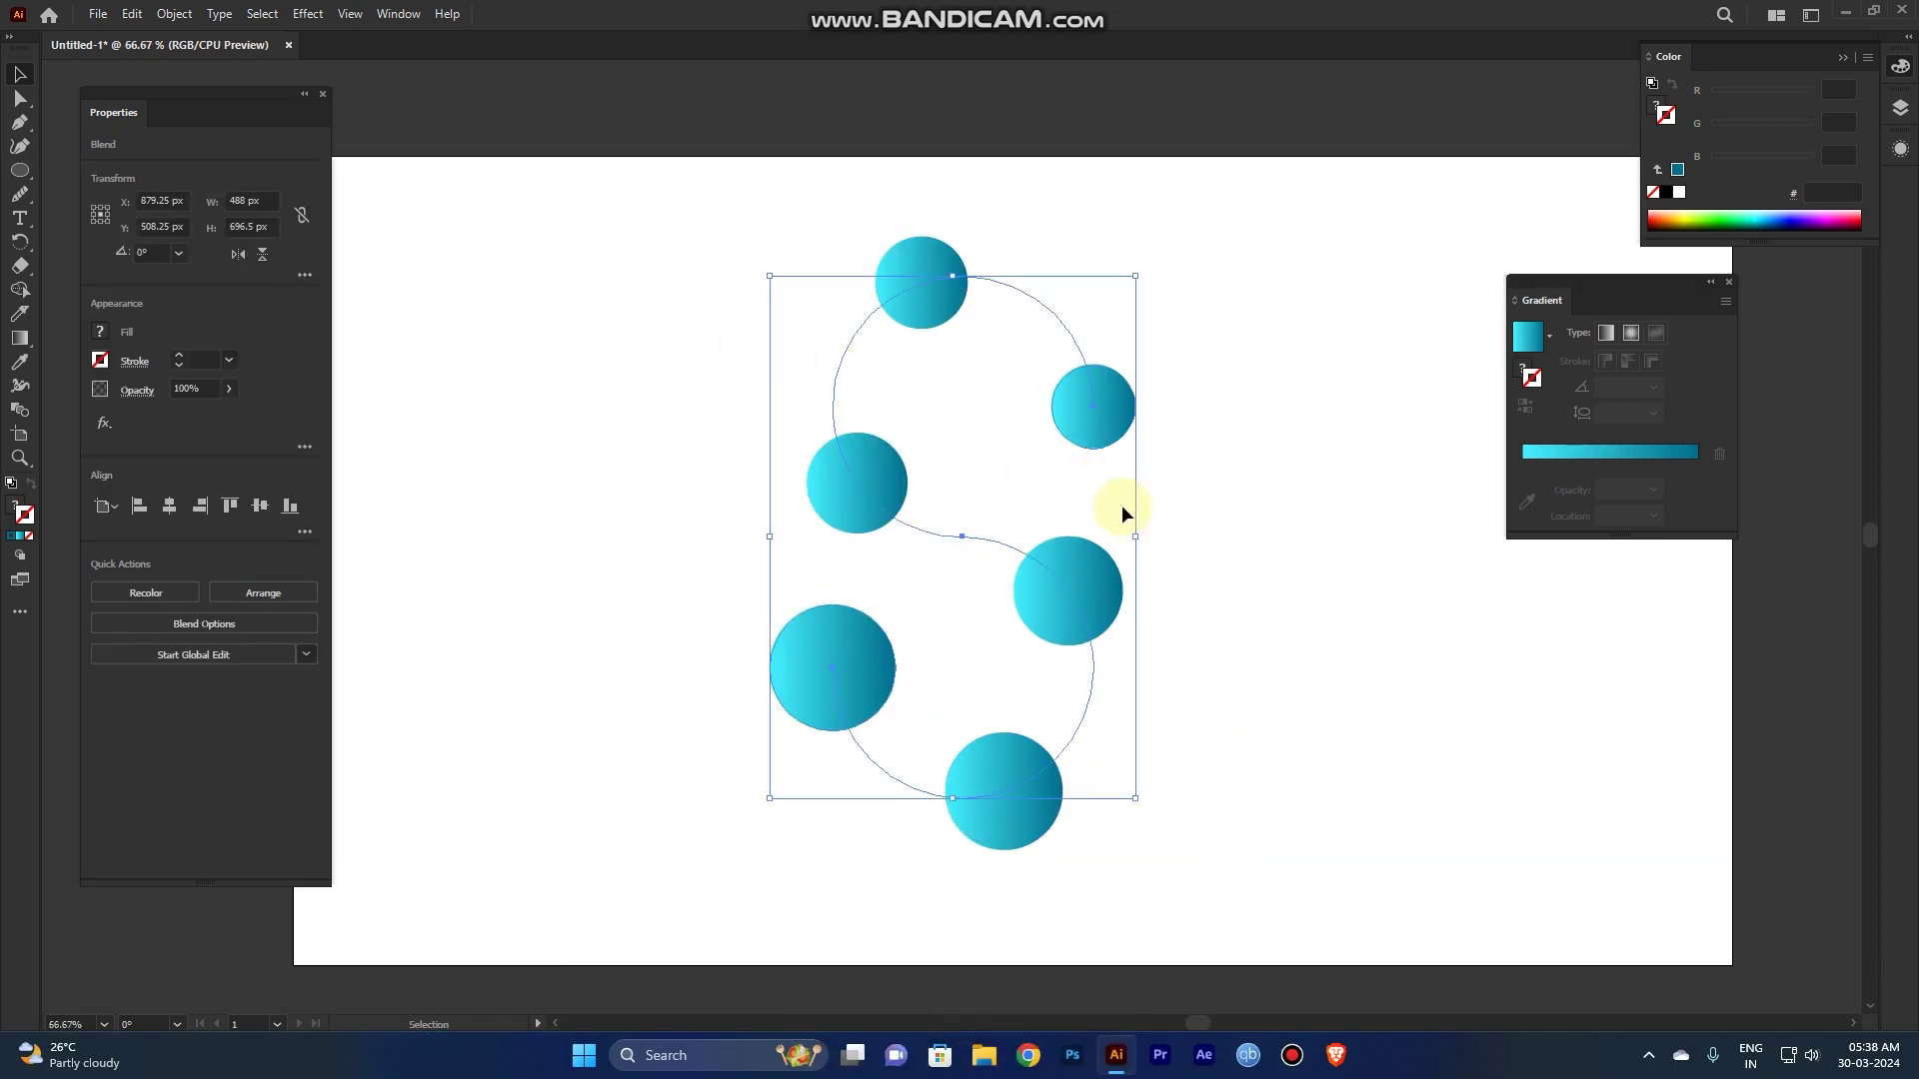
Step: Raise the blend's Specified Steps to about 70 in Blend Options so the spheres form a solid tube
double_click(28, 415)
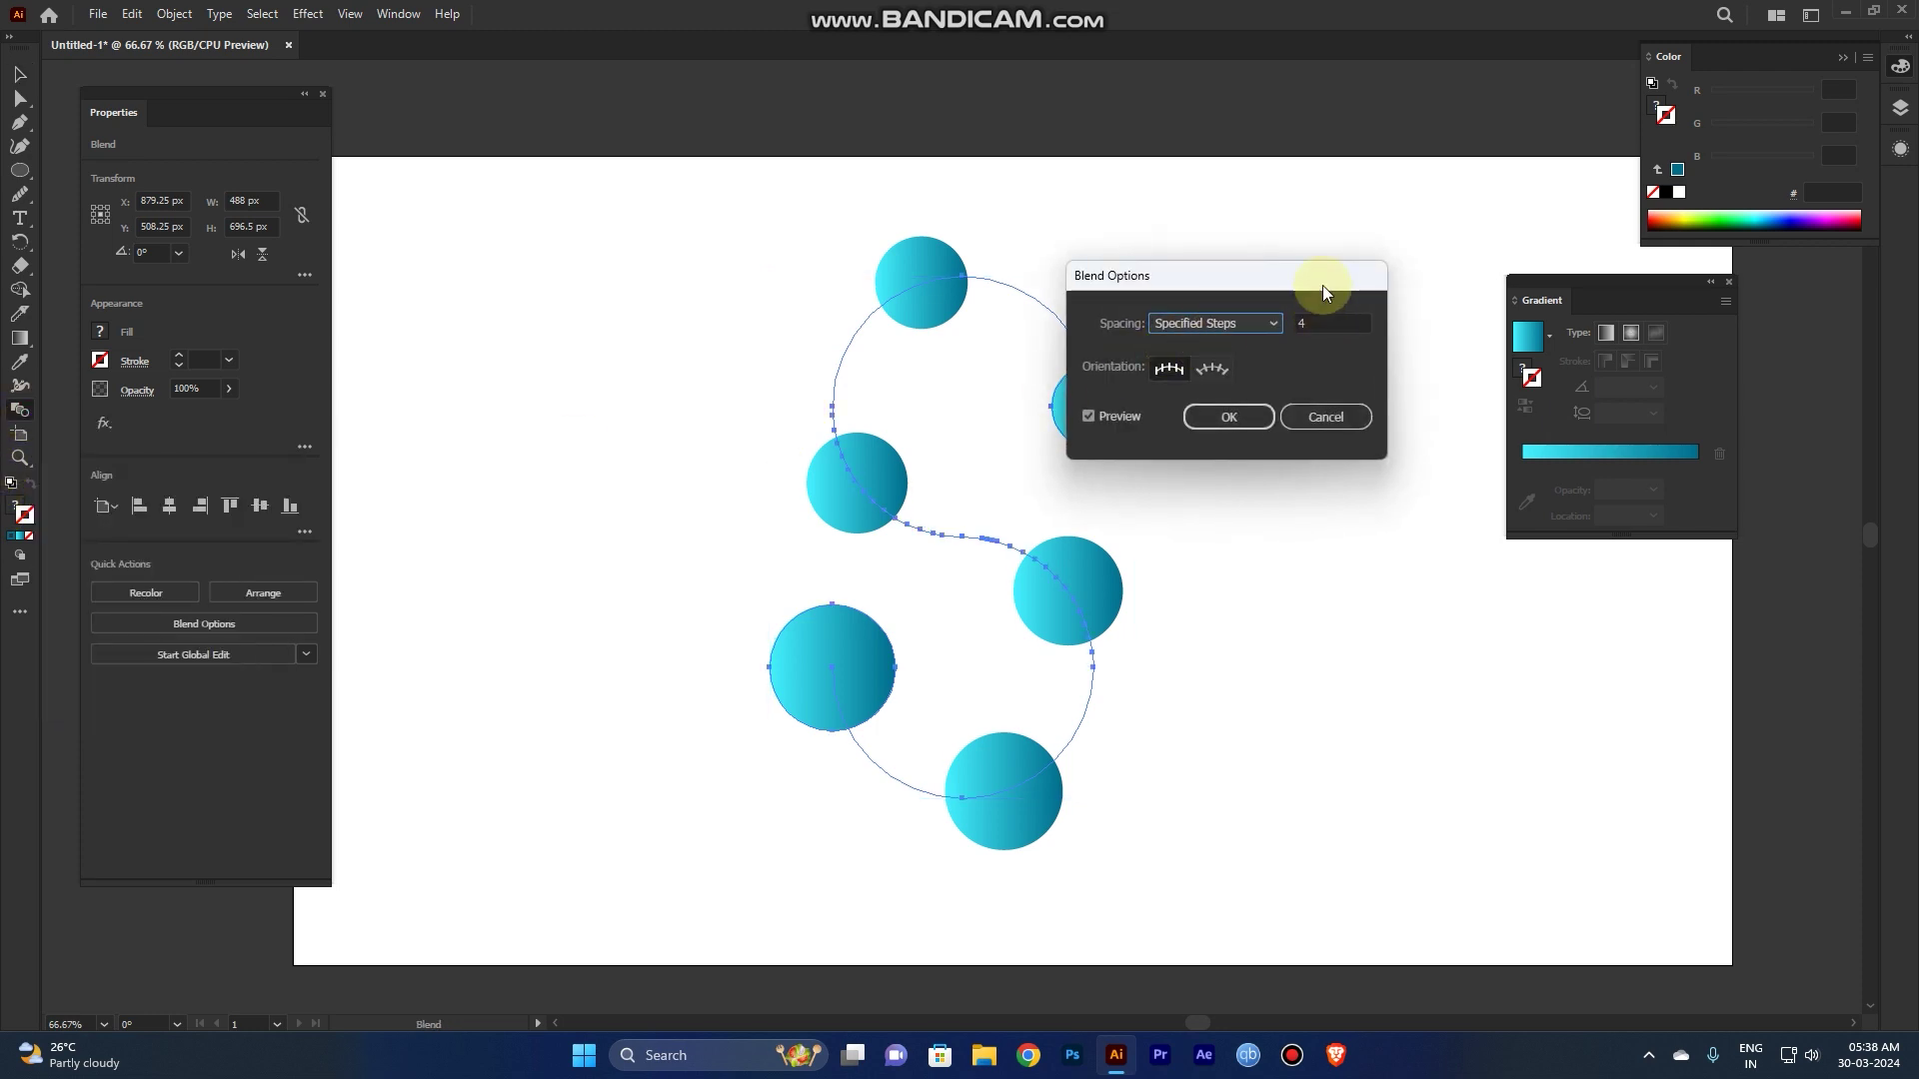
left_click_drag(1322, 284, 1388, 436)
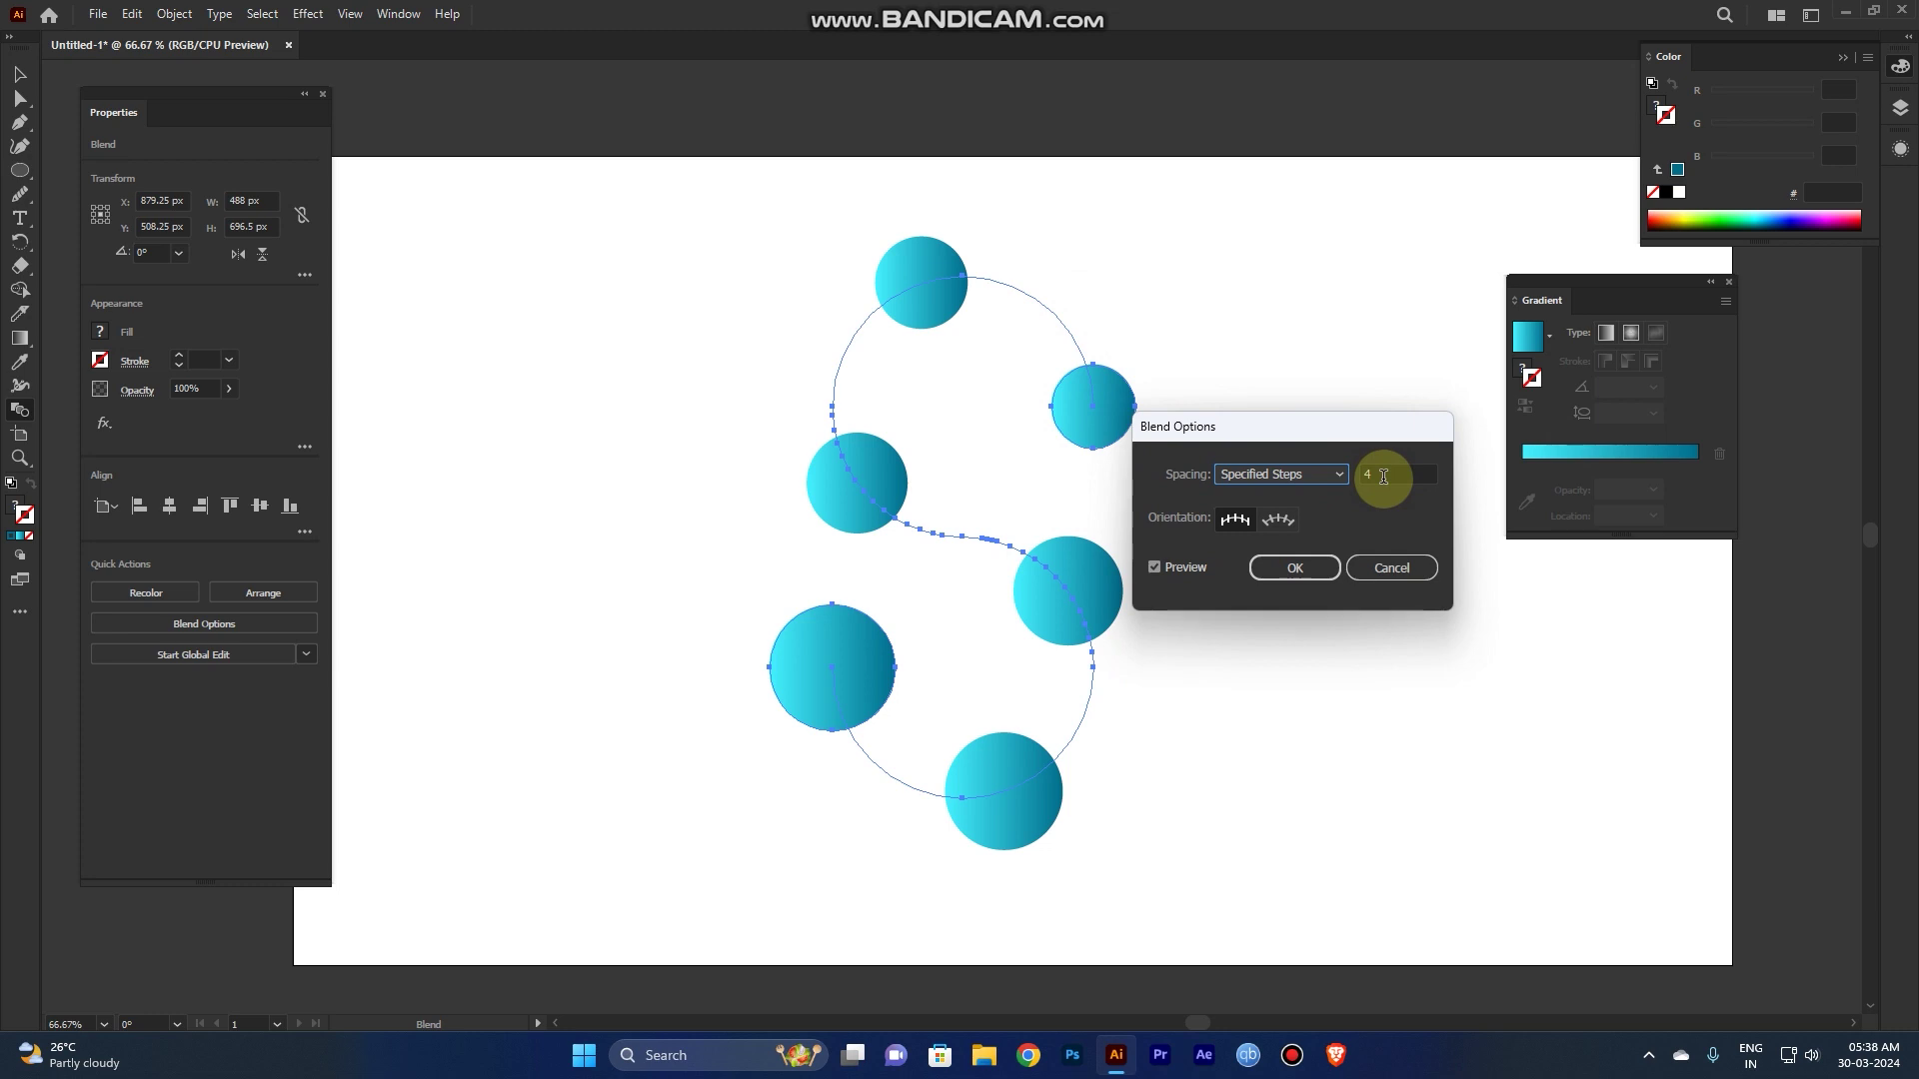
left_click(1382, 474)
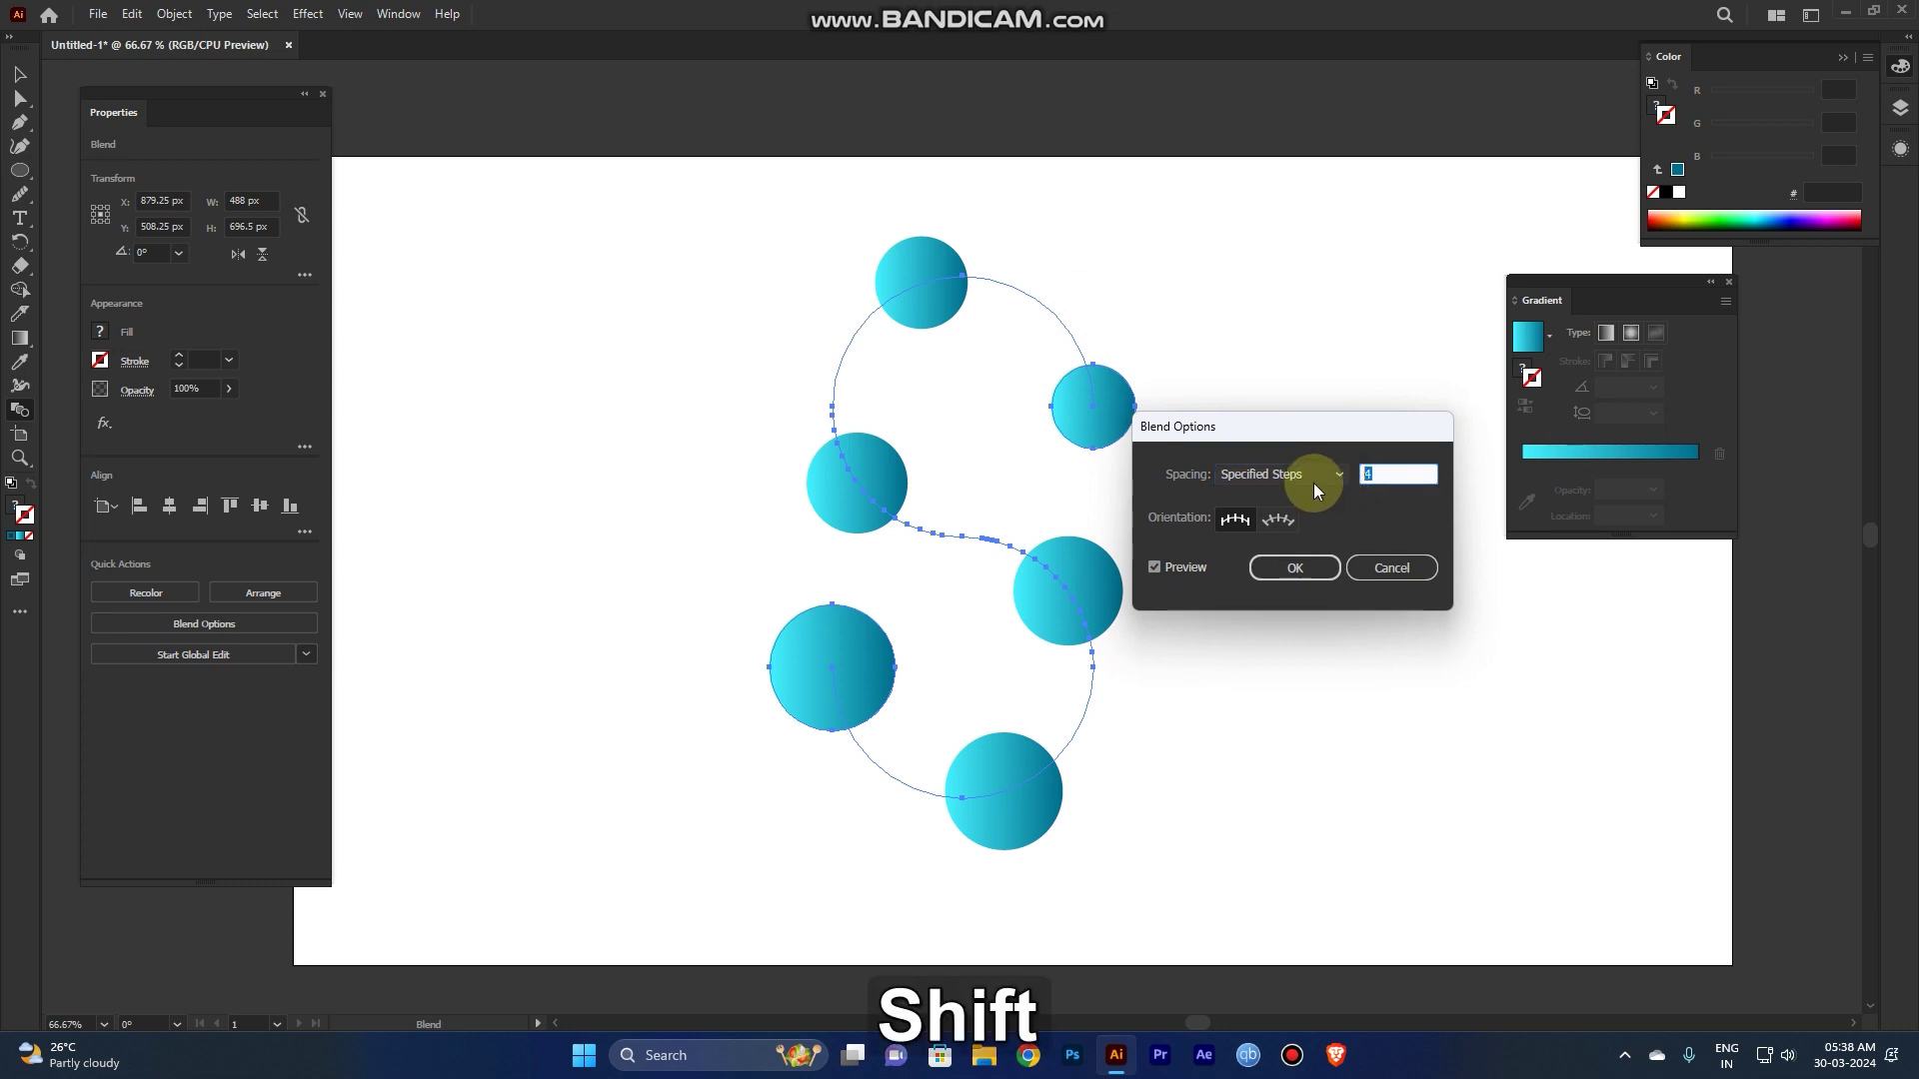
key("shift+Up")
key("Up")
key("Up")
key("Up")
key("Up")
key("Up")
key("Up")
key("Up")
key("Up")
key("Up")
key("Up")
key("Up")
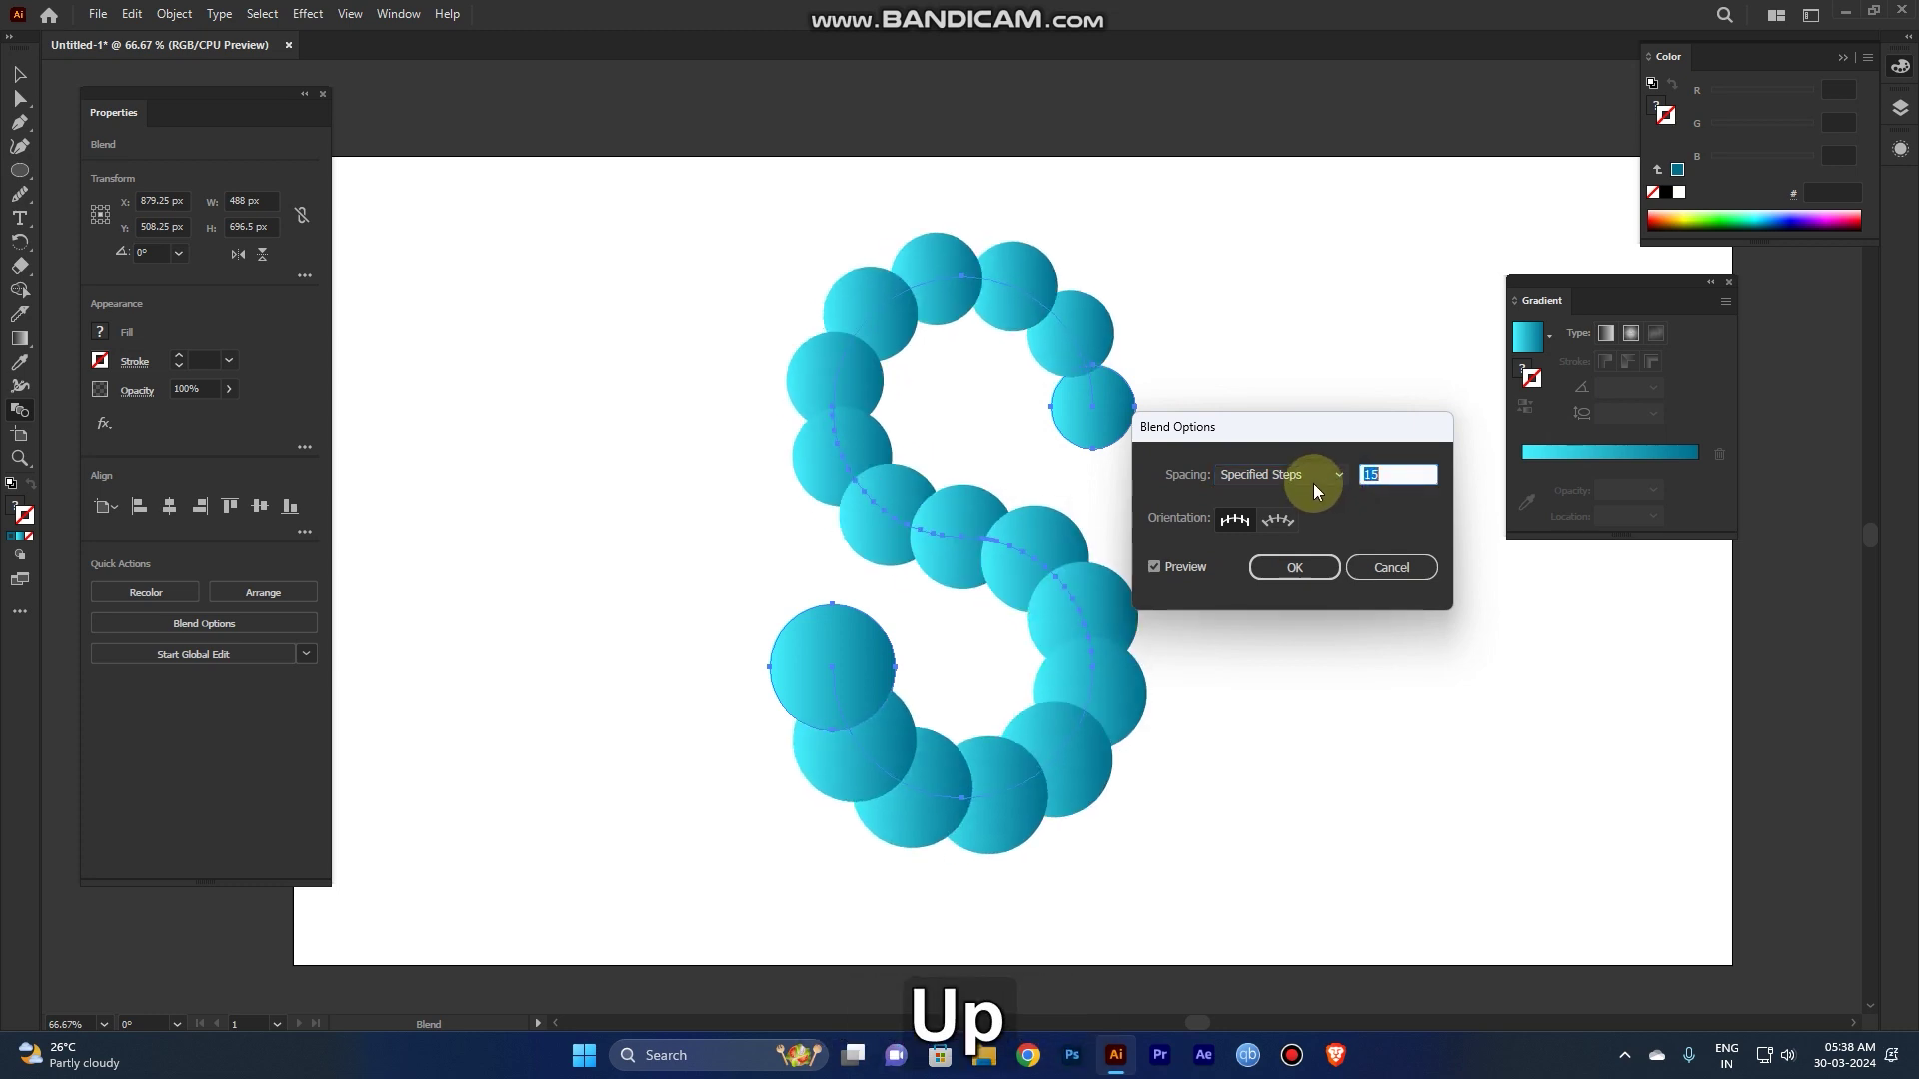
key("Up")
key("Up")
key("Up")
key("Up")
key("Up")
key("Up")
key("Up")
key("Up")
key("Up")
key("Up")
key("Up")
key("Up")
key("Up")
key("Up")
key("Up")
key("Up")
key("Up")
key("Up")
key("Up")
key("Up")
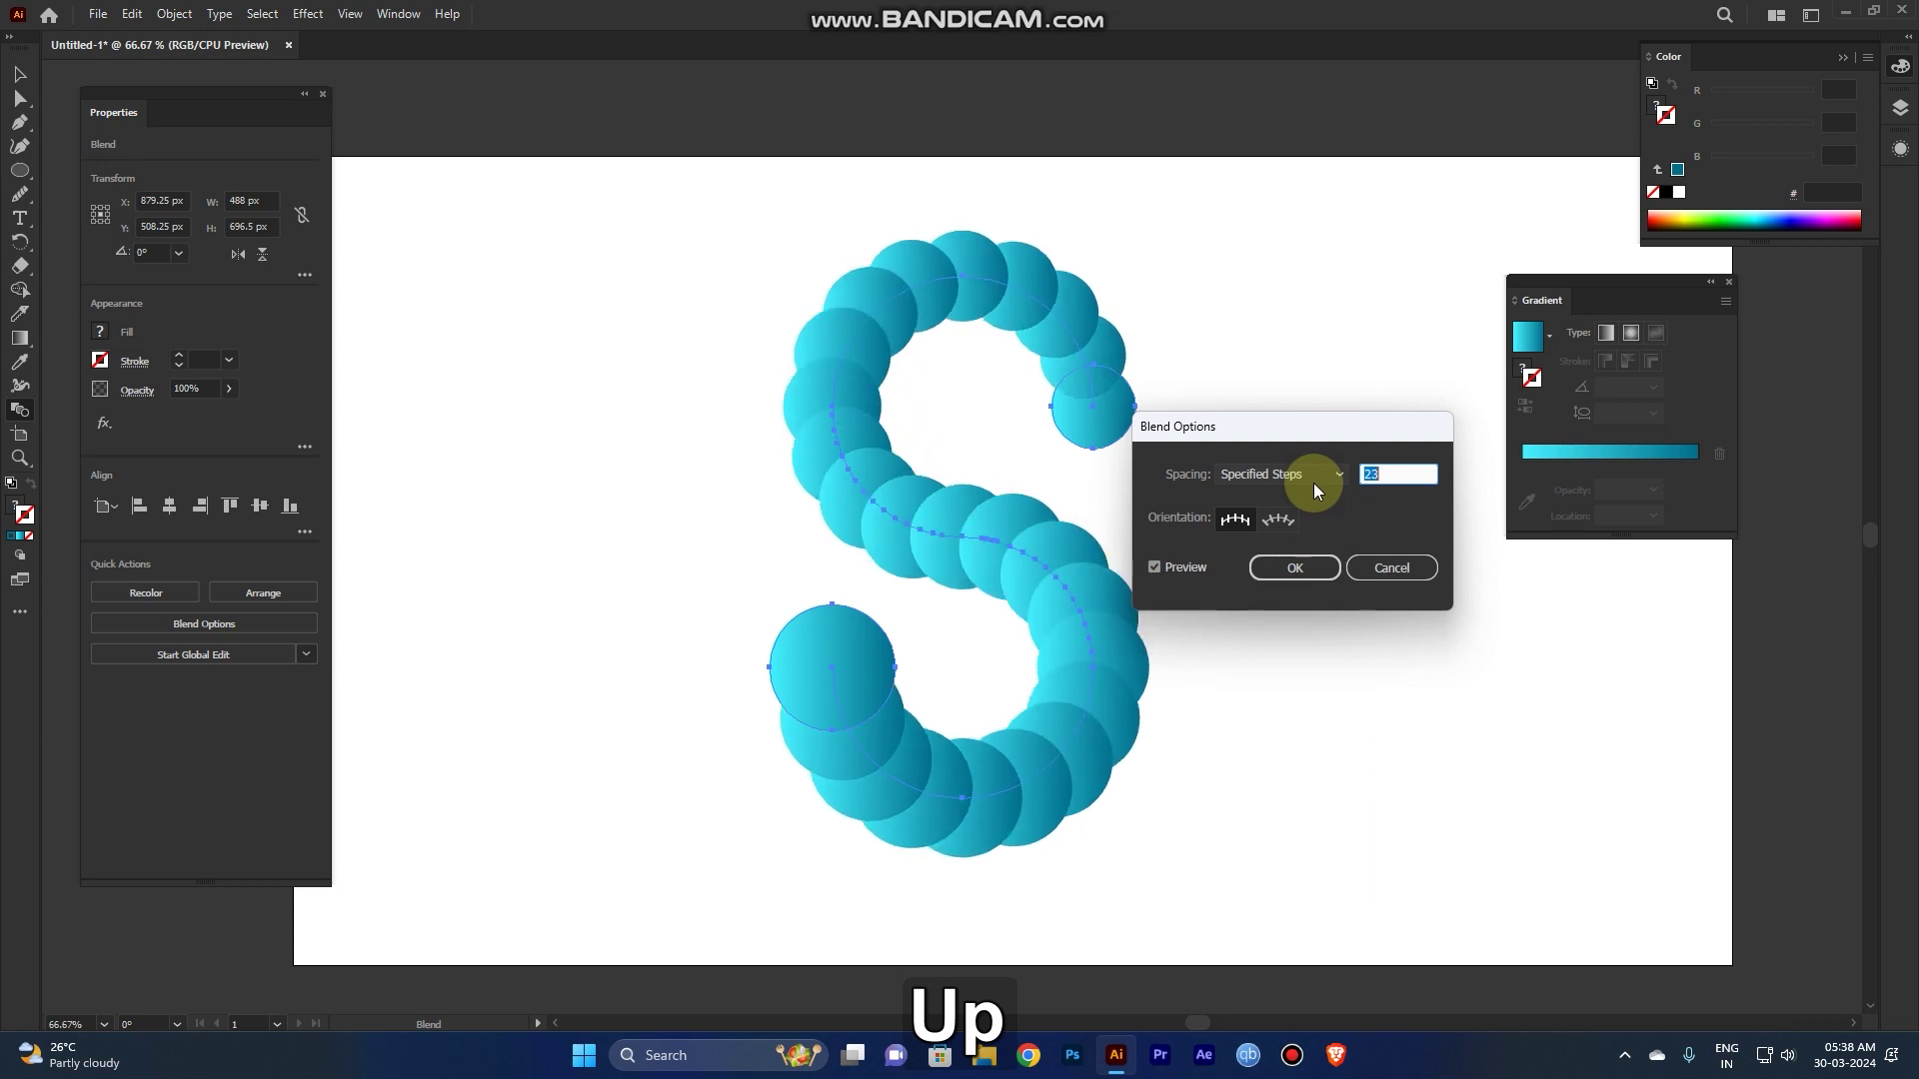
key("Up")
key("Up")
key("Up")
key("Up")
key("Up")
key("Up")
key("Up")
key("Up")
key("Up")
key("Up")
key("Up")
key("Up")
key("Up")
key("Up")
key("Up")
key("Up")
key("Up")
key("Up")
key("Up")
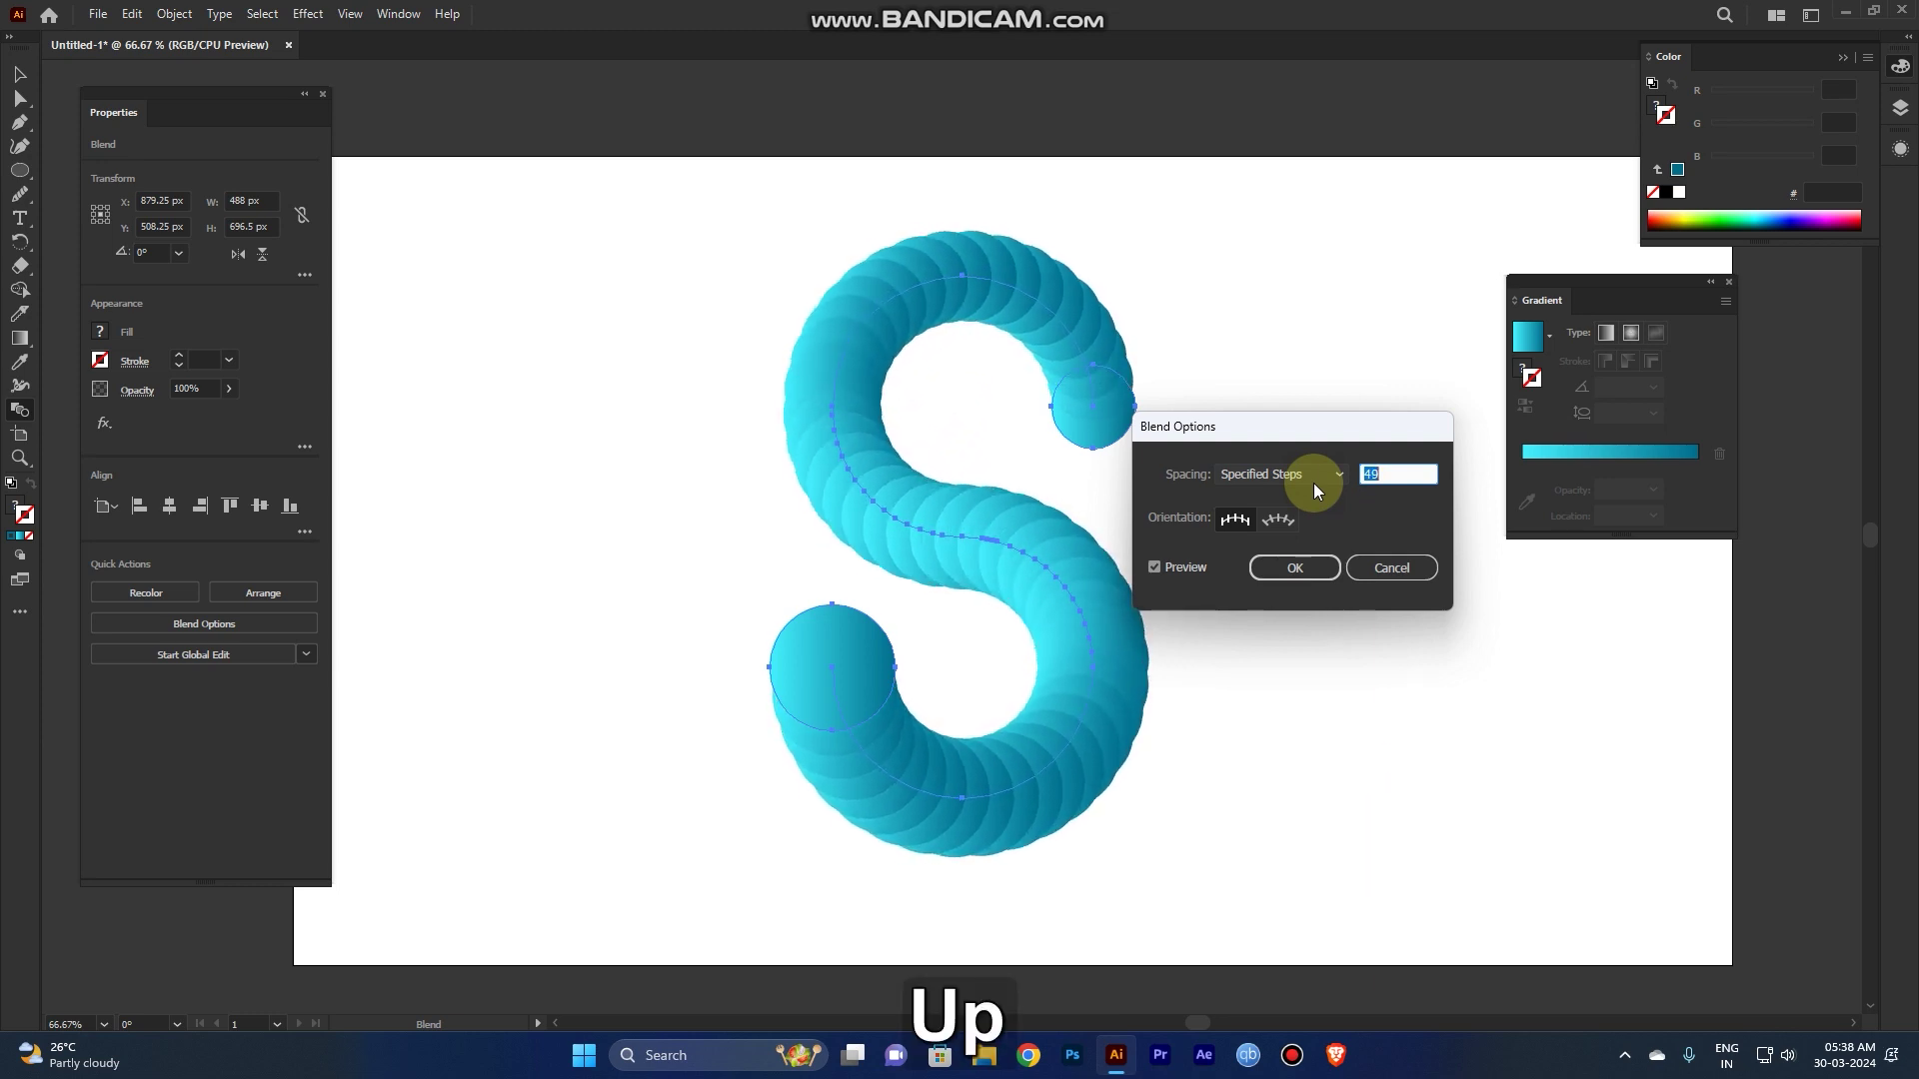
key("Up")
key("Up")
key("Up")
key("Up")
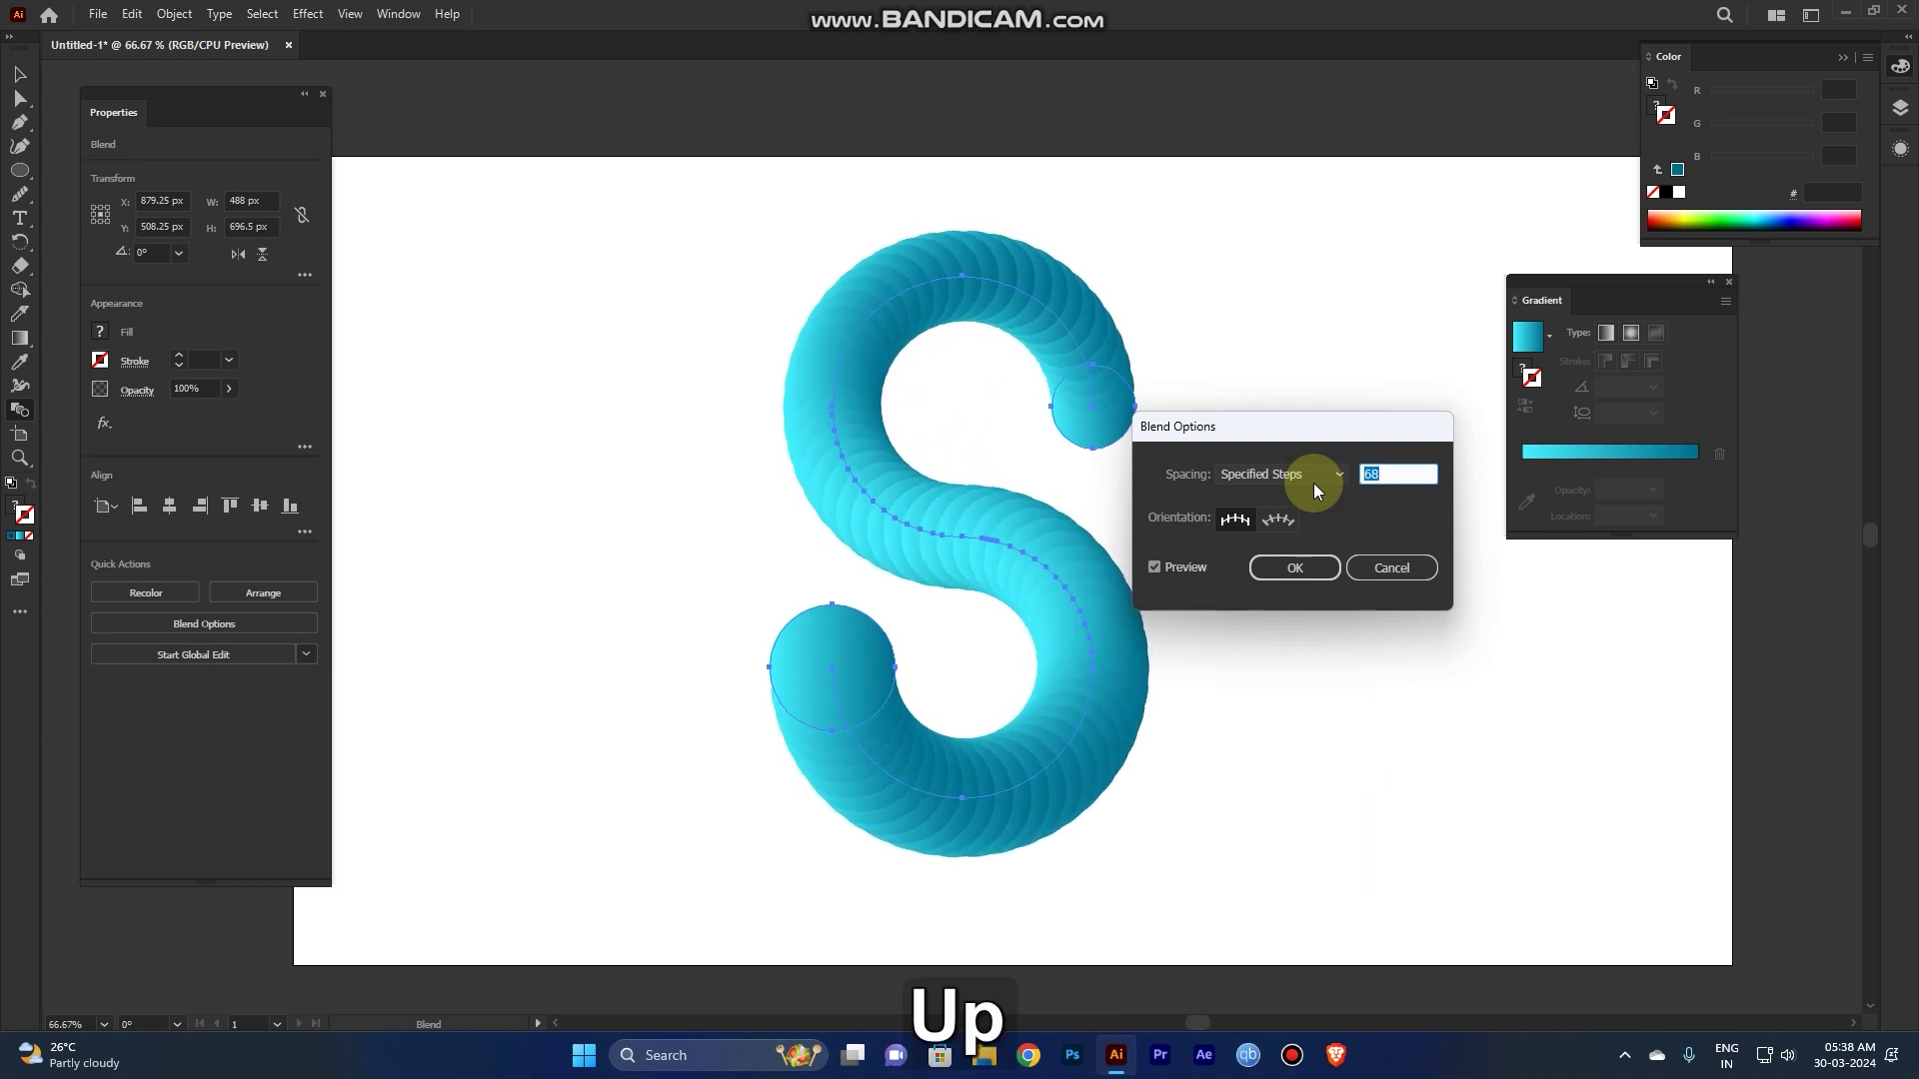
left_click(1306, 567)
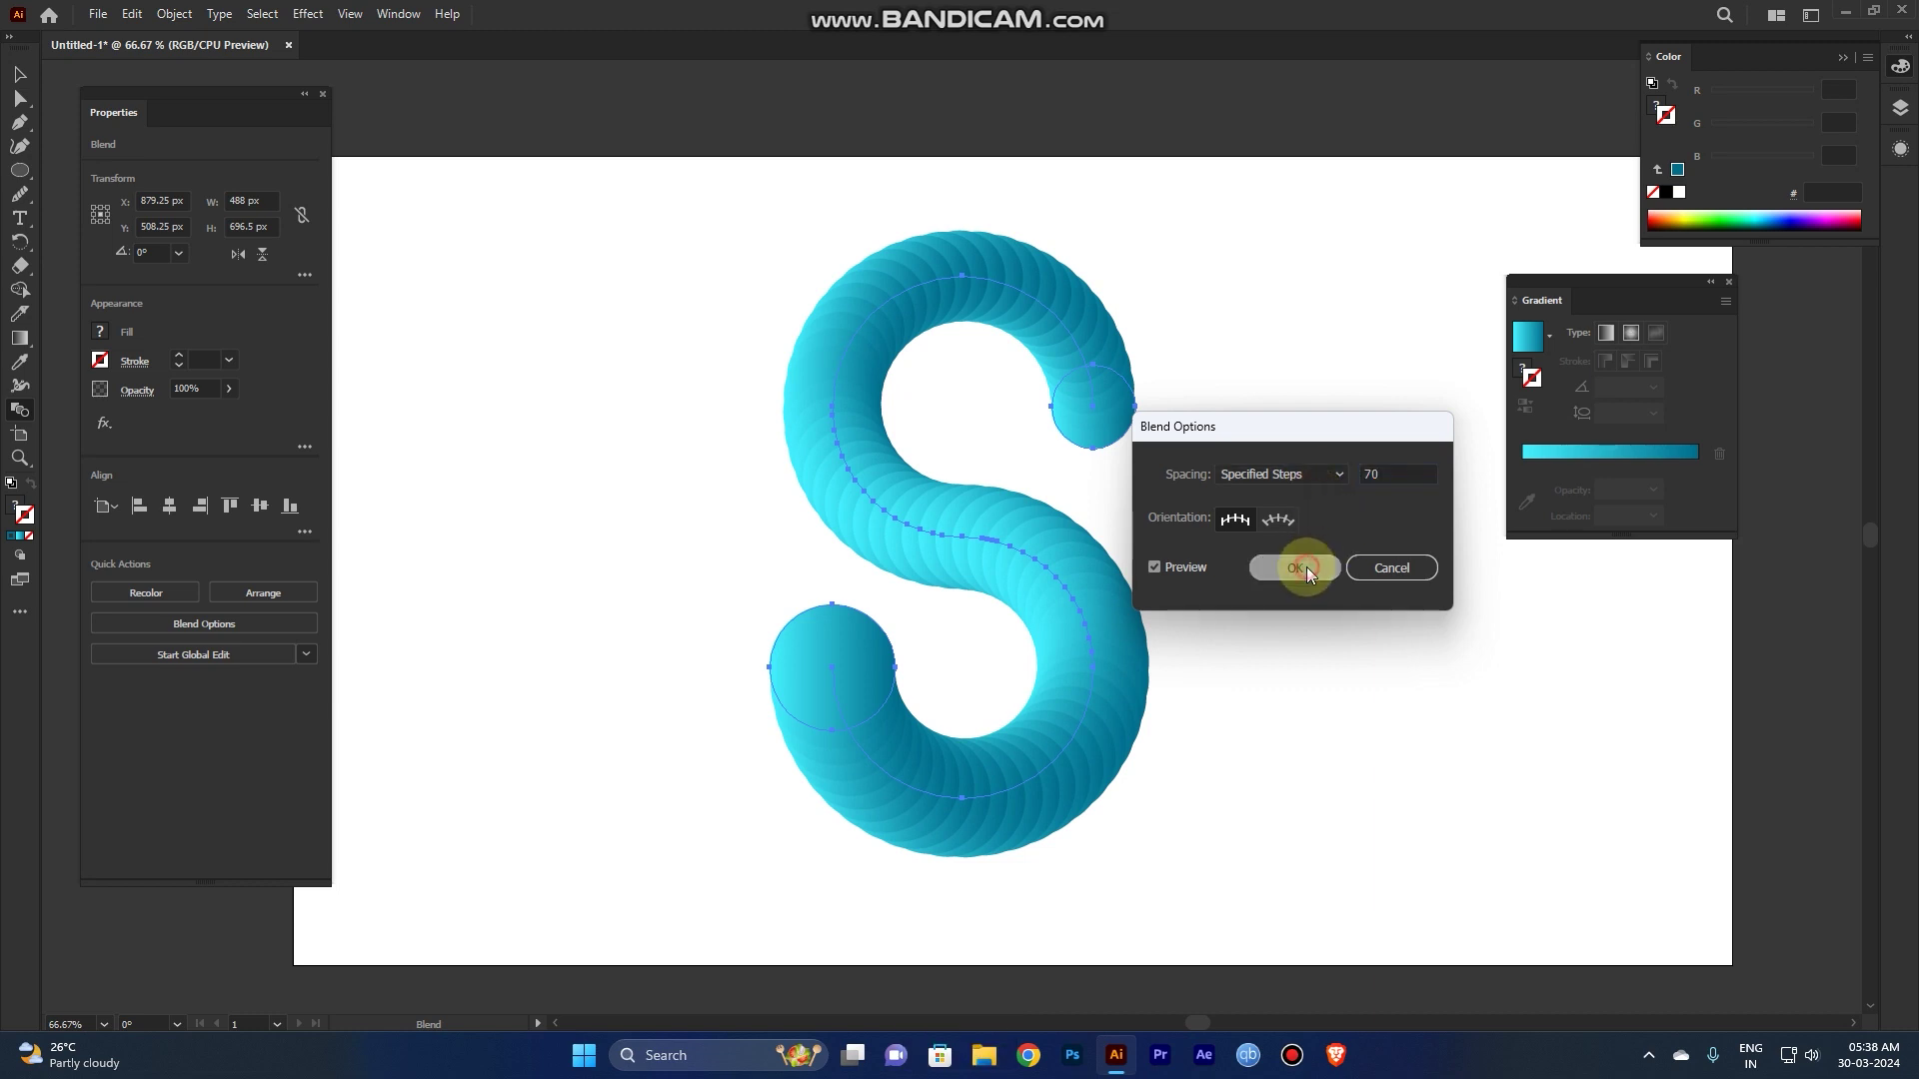
Step: With the Selection tool, deselect and marquee-select the whole 488 × 696.5 px S blend
left_click(16, 75)
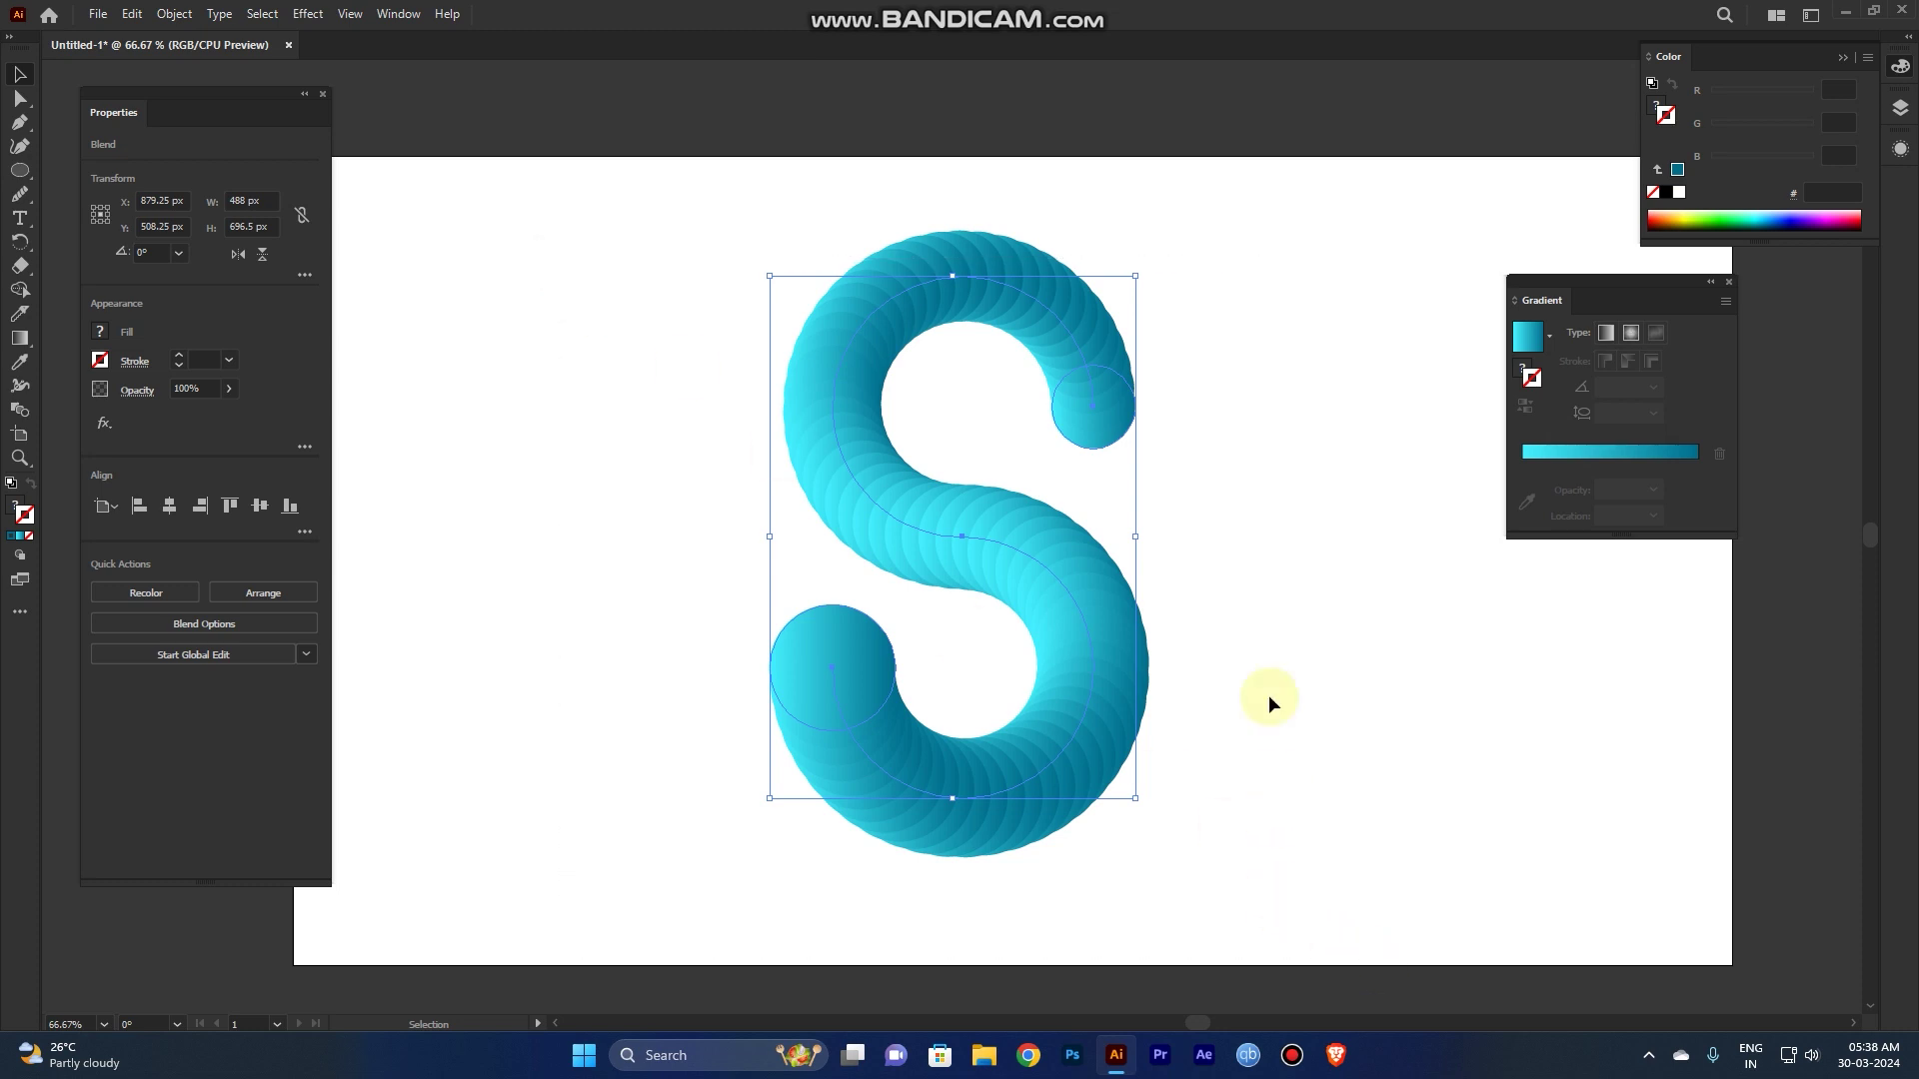
left_click(1271, 665)
left_click_drag(1232, 877, 662, 222)
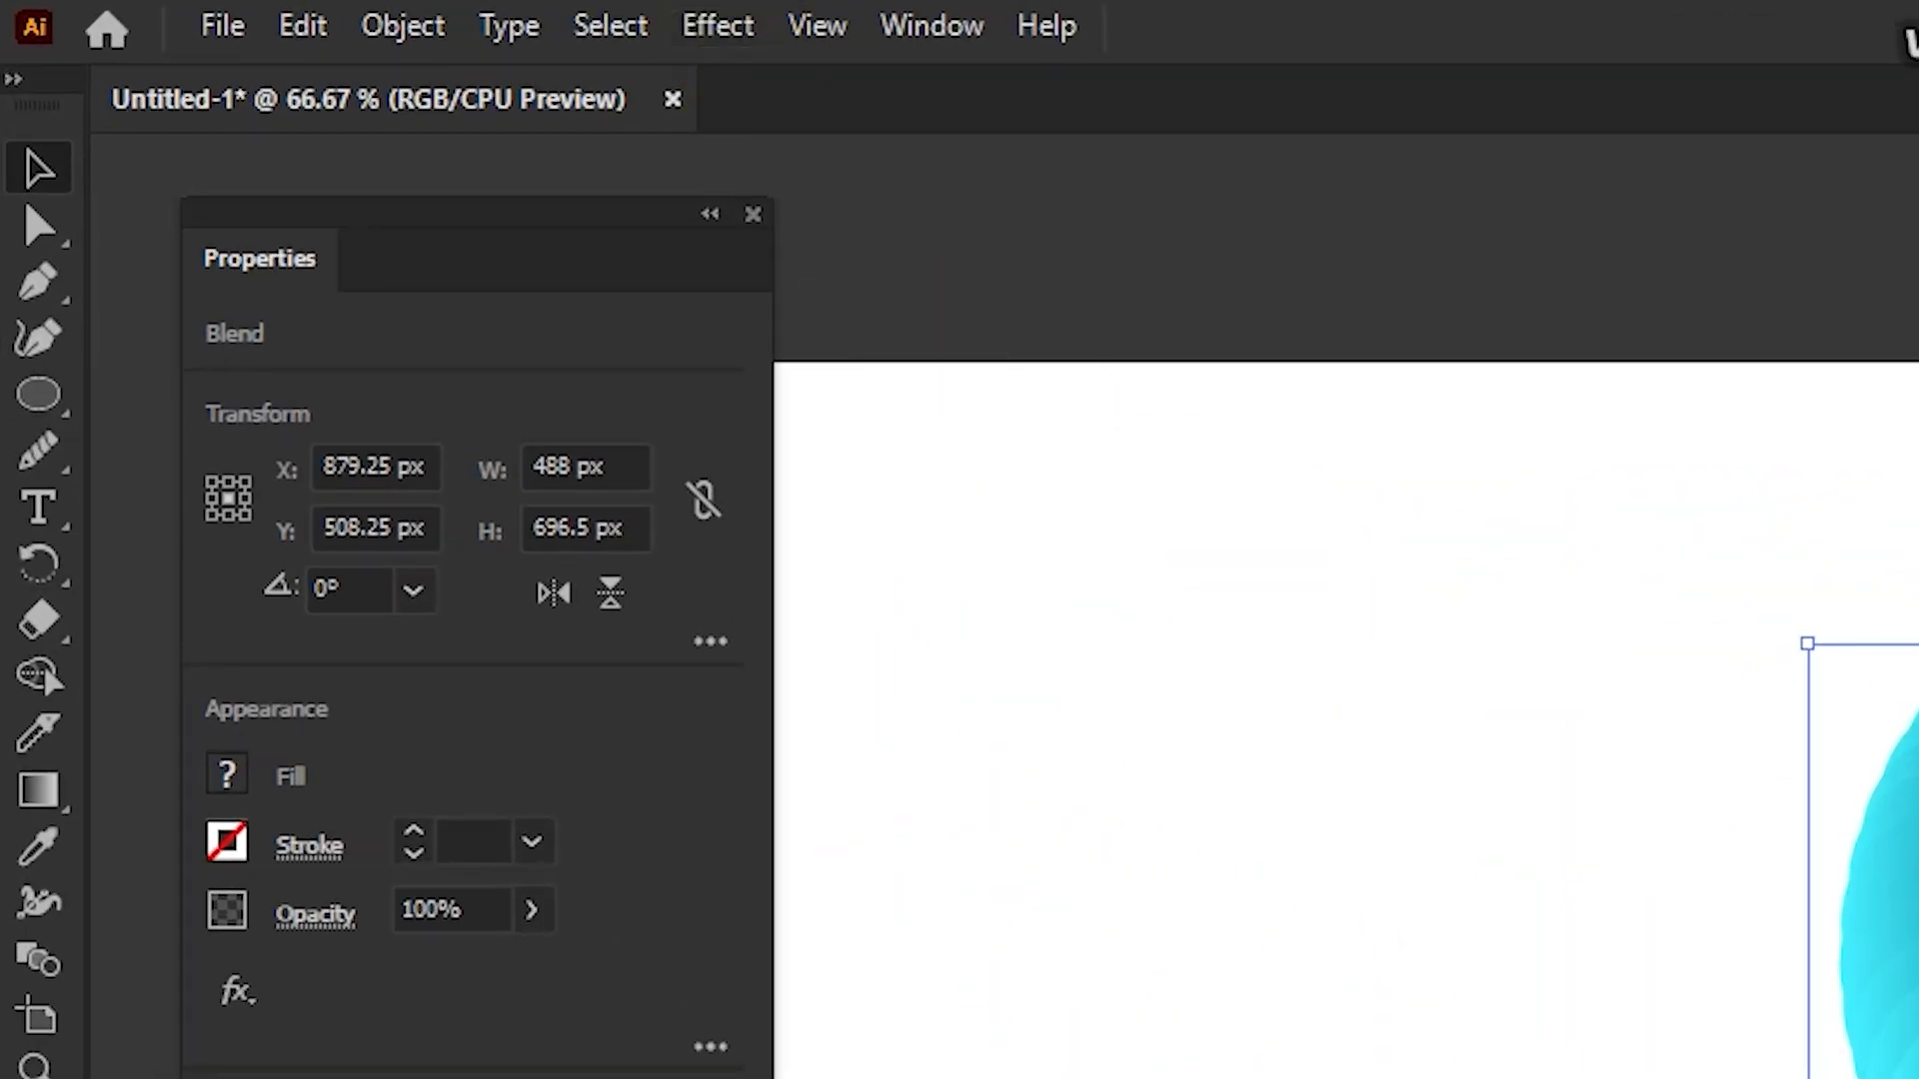
Step: Apply Roughen to the S blend with Size 20%, Detail 55 and Corner points
left_click(719, 30)
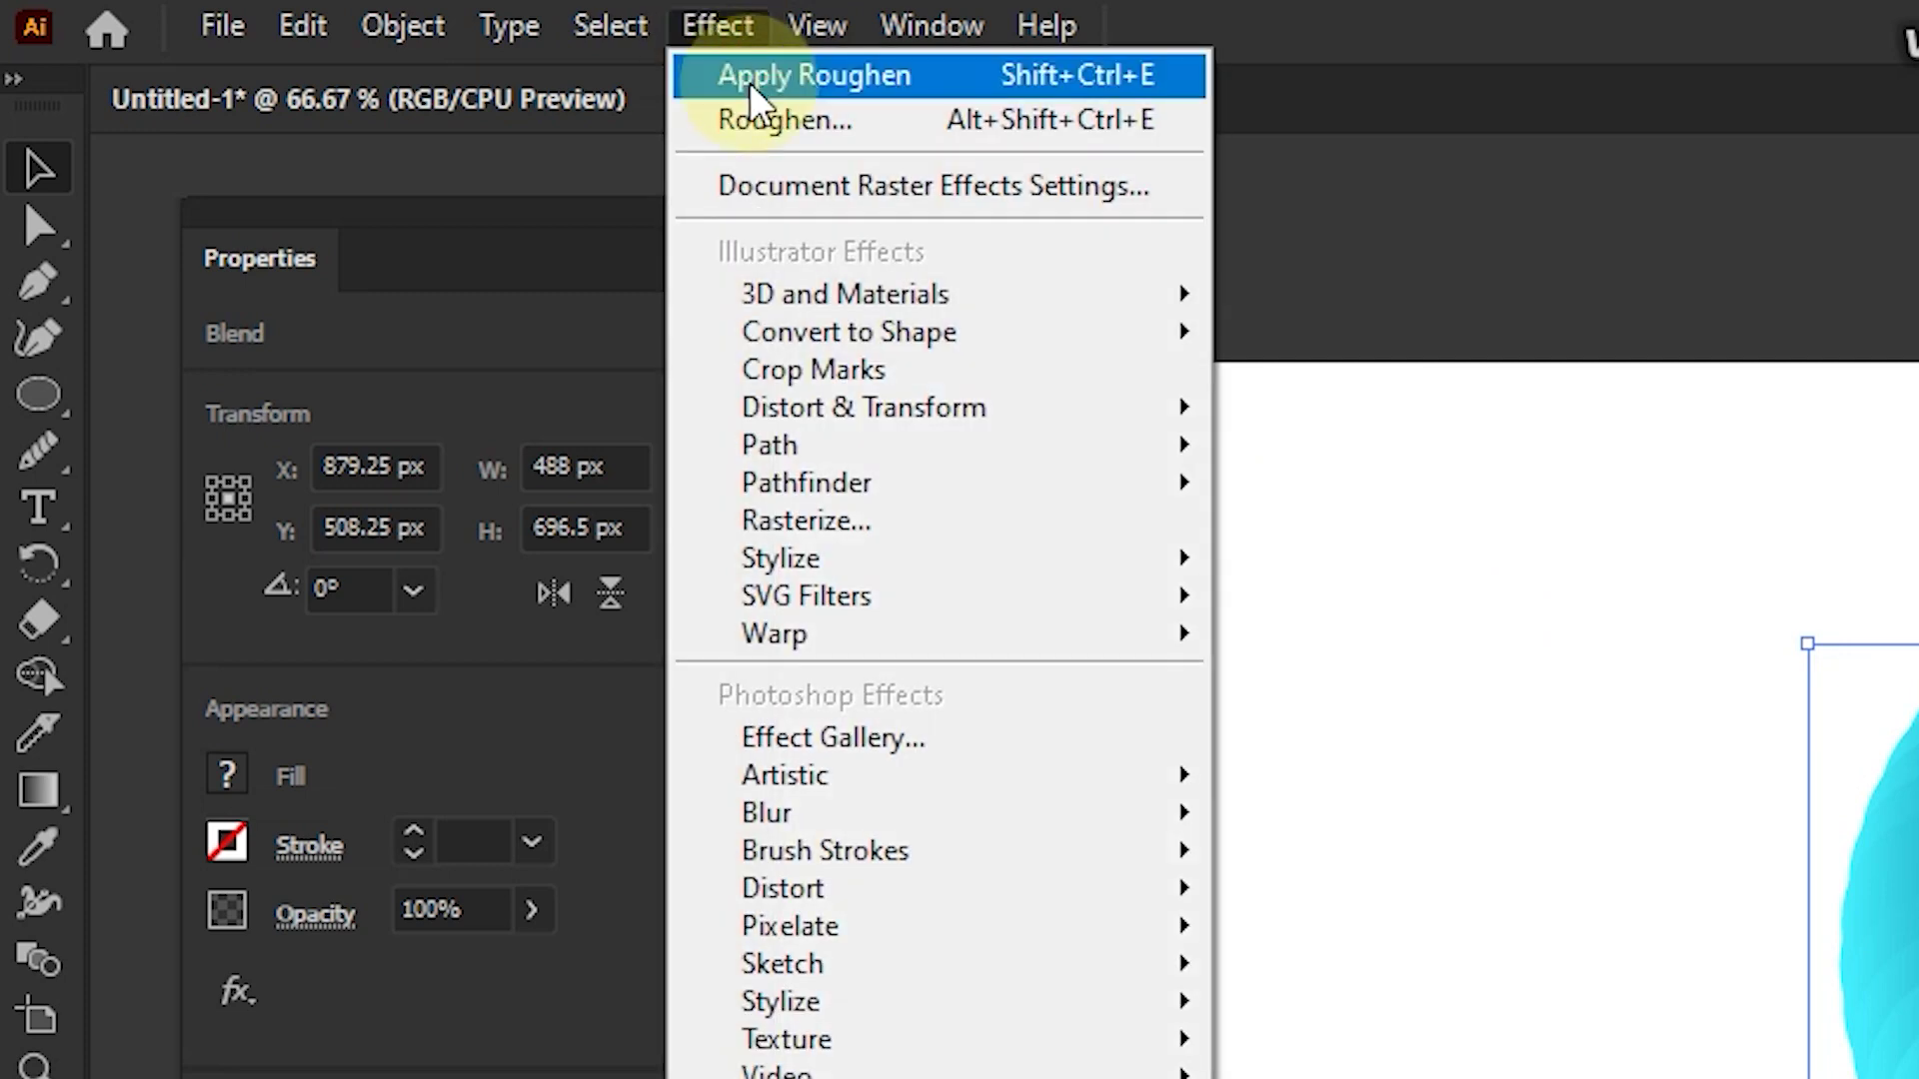
mouse_move(955, 414)
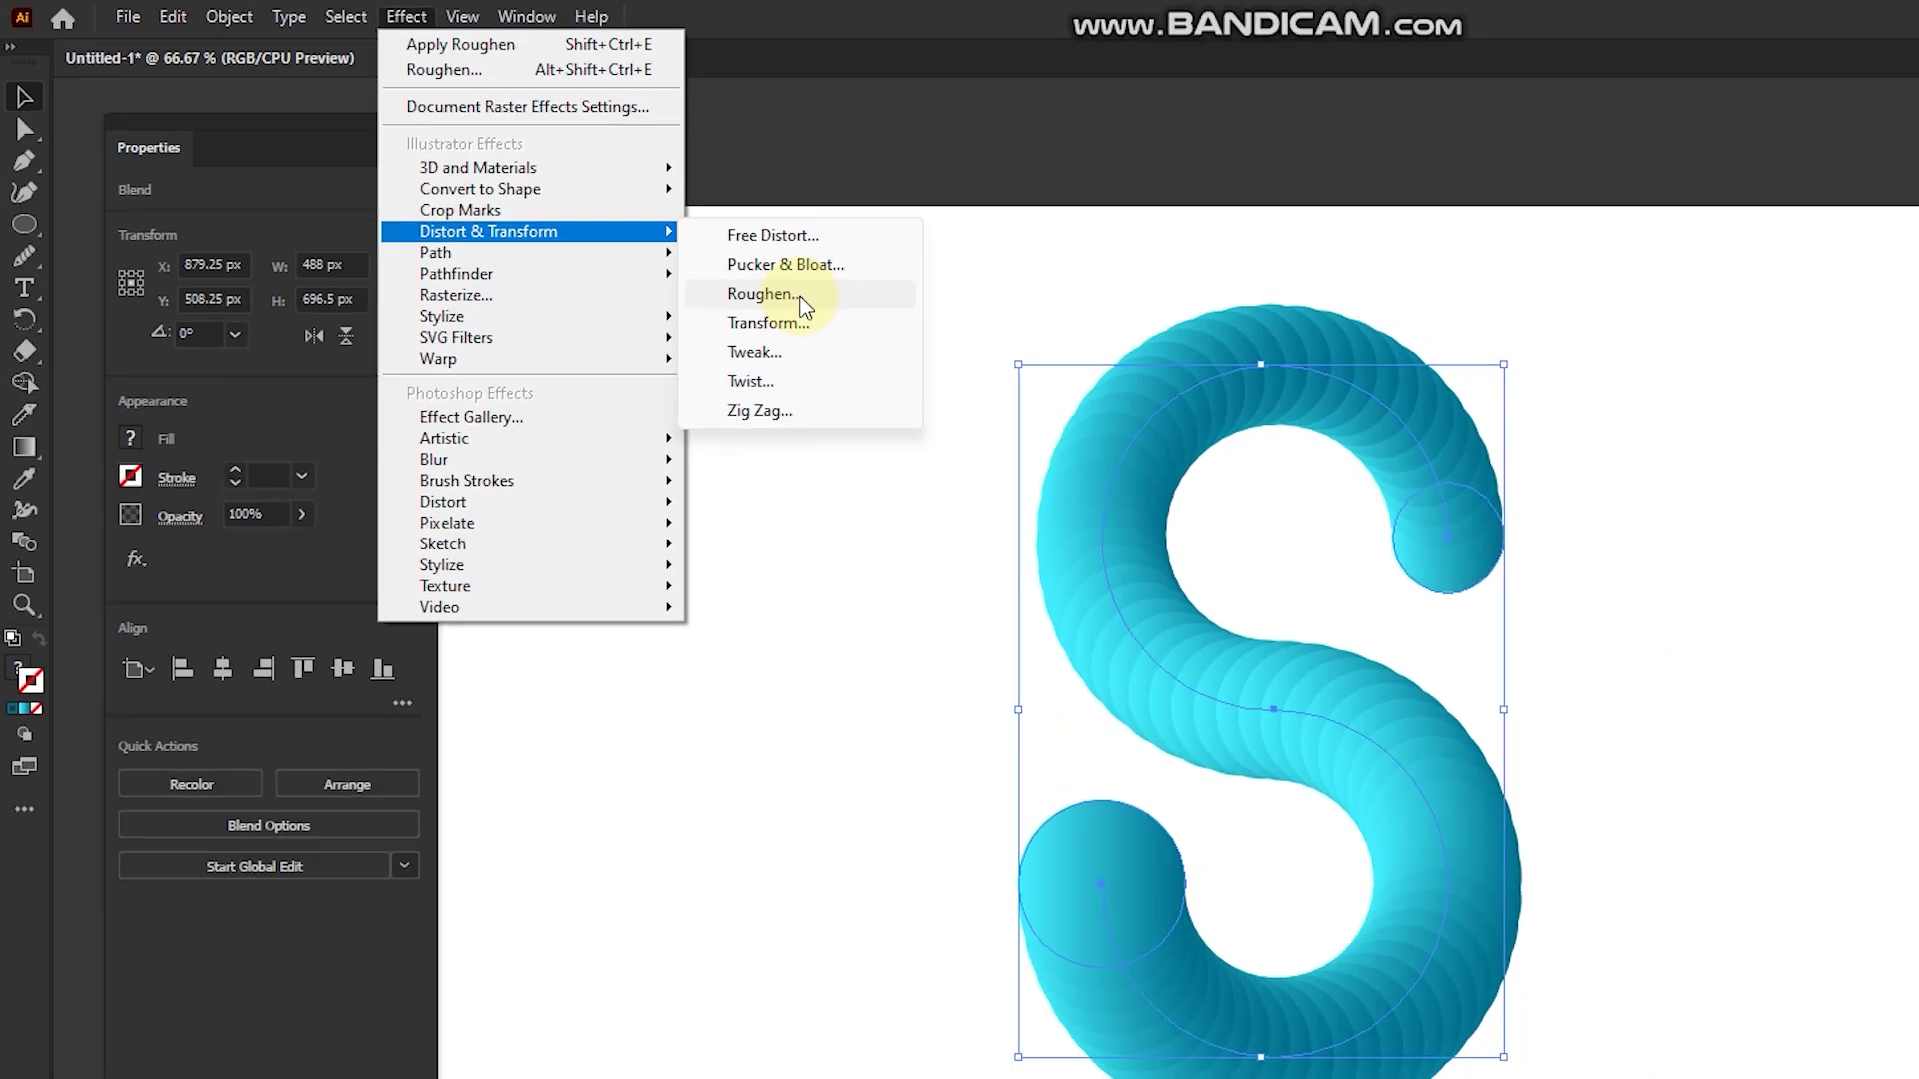
left_click(1424, 540)
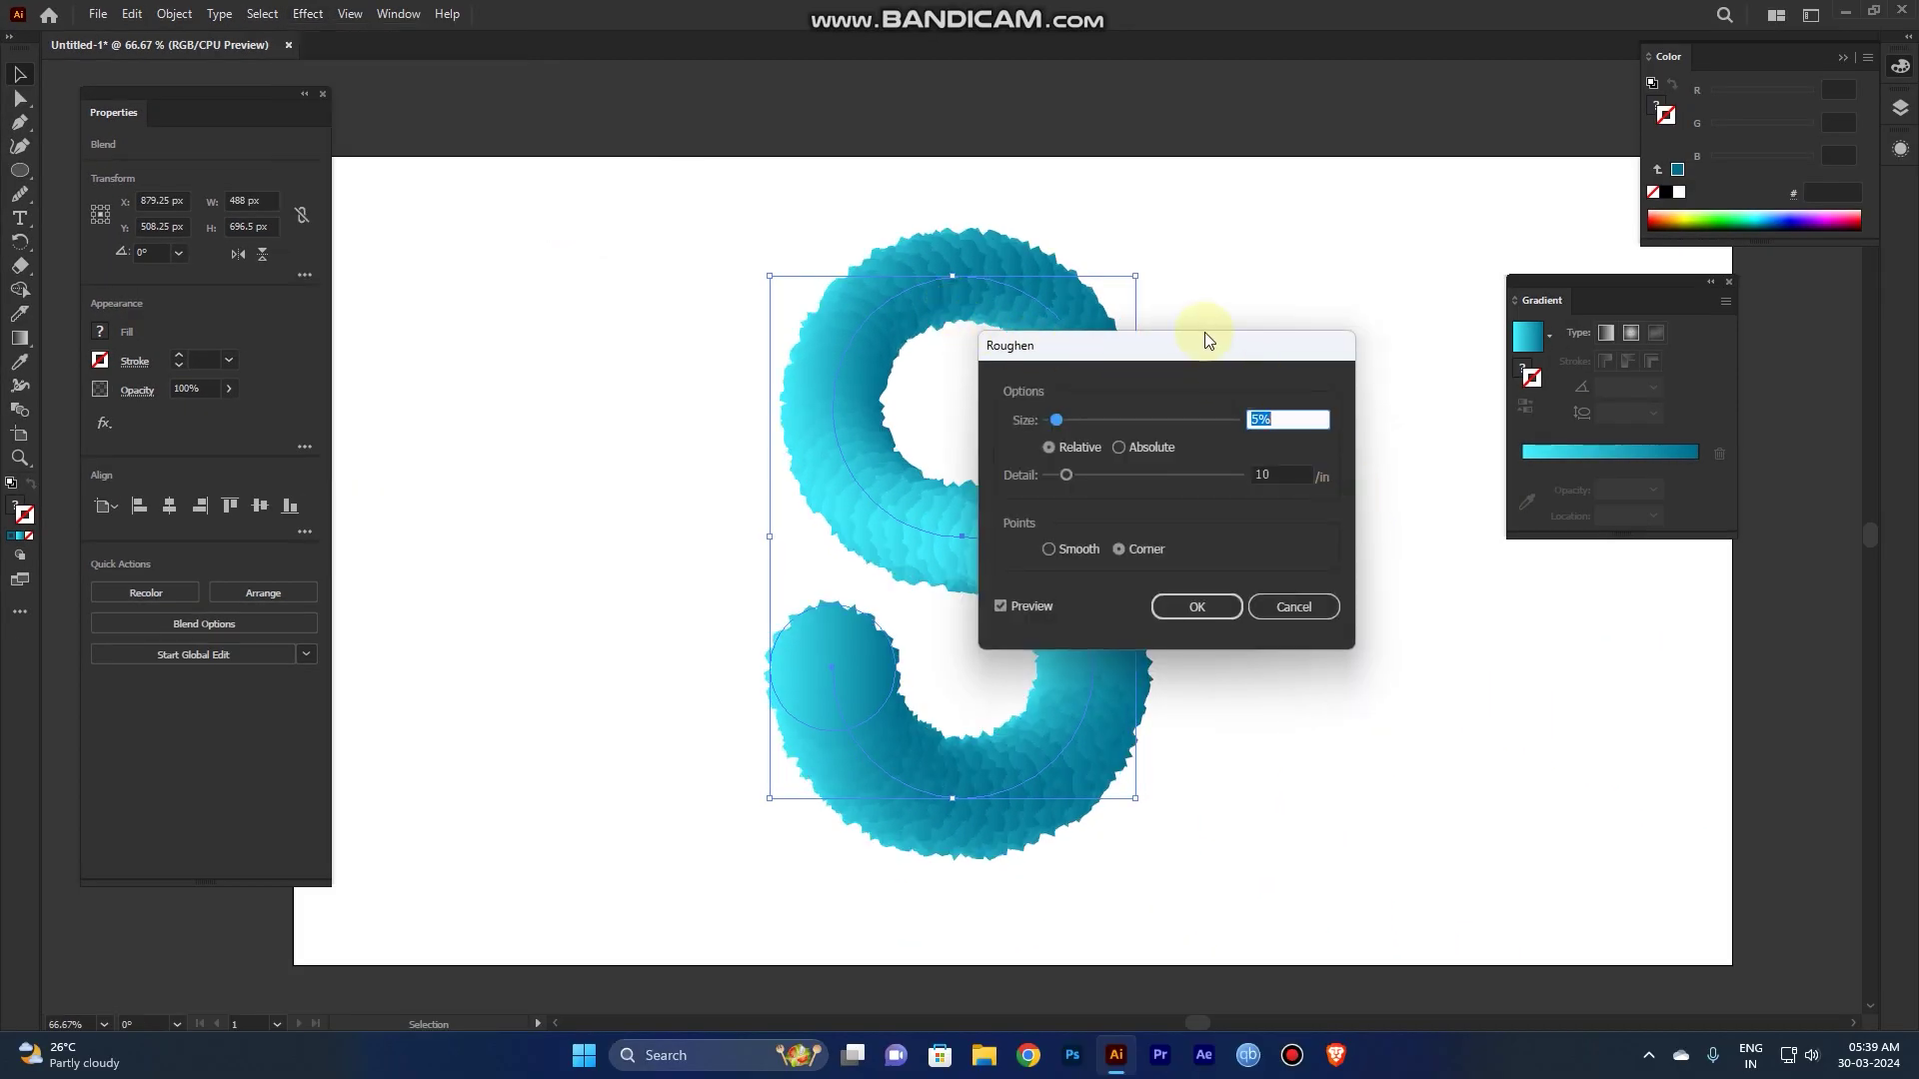
left_click_drag(1211, 352, 1404, 522)
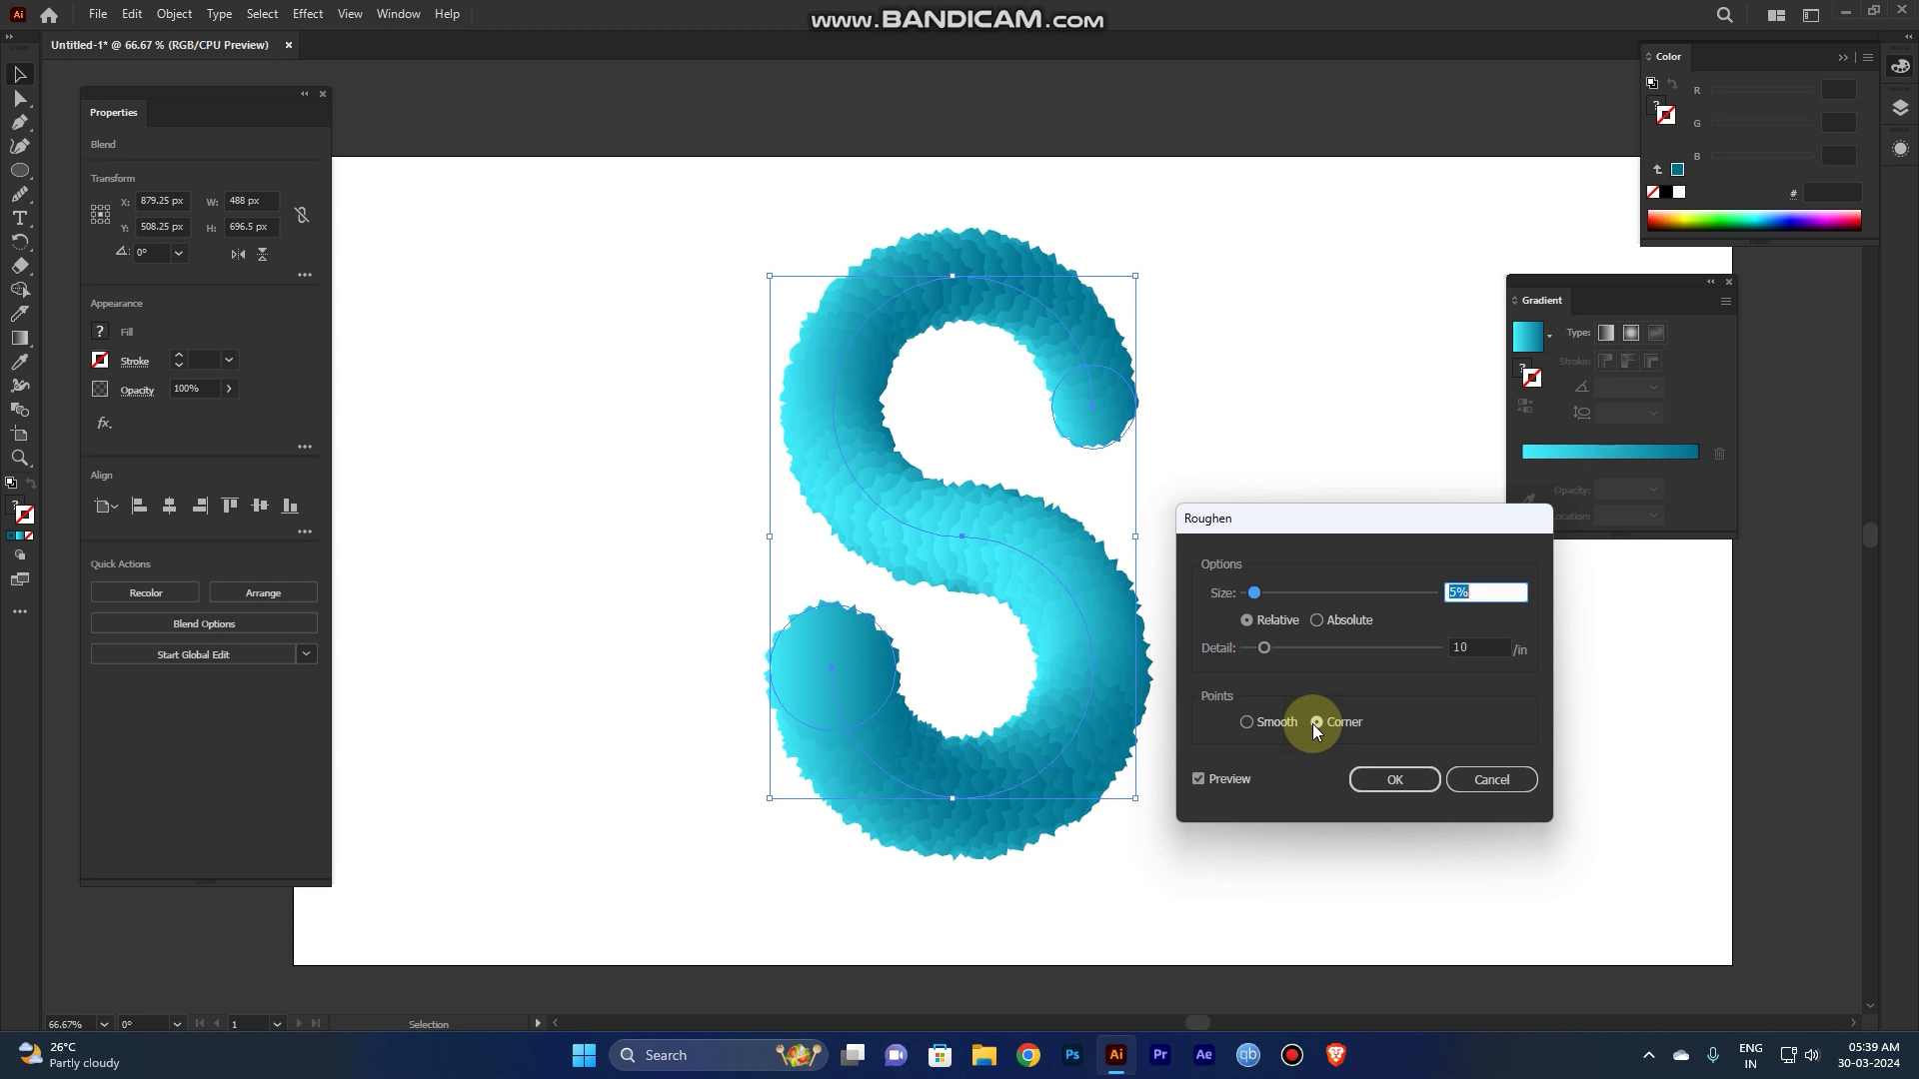
left_click(1248, 721)
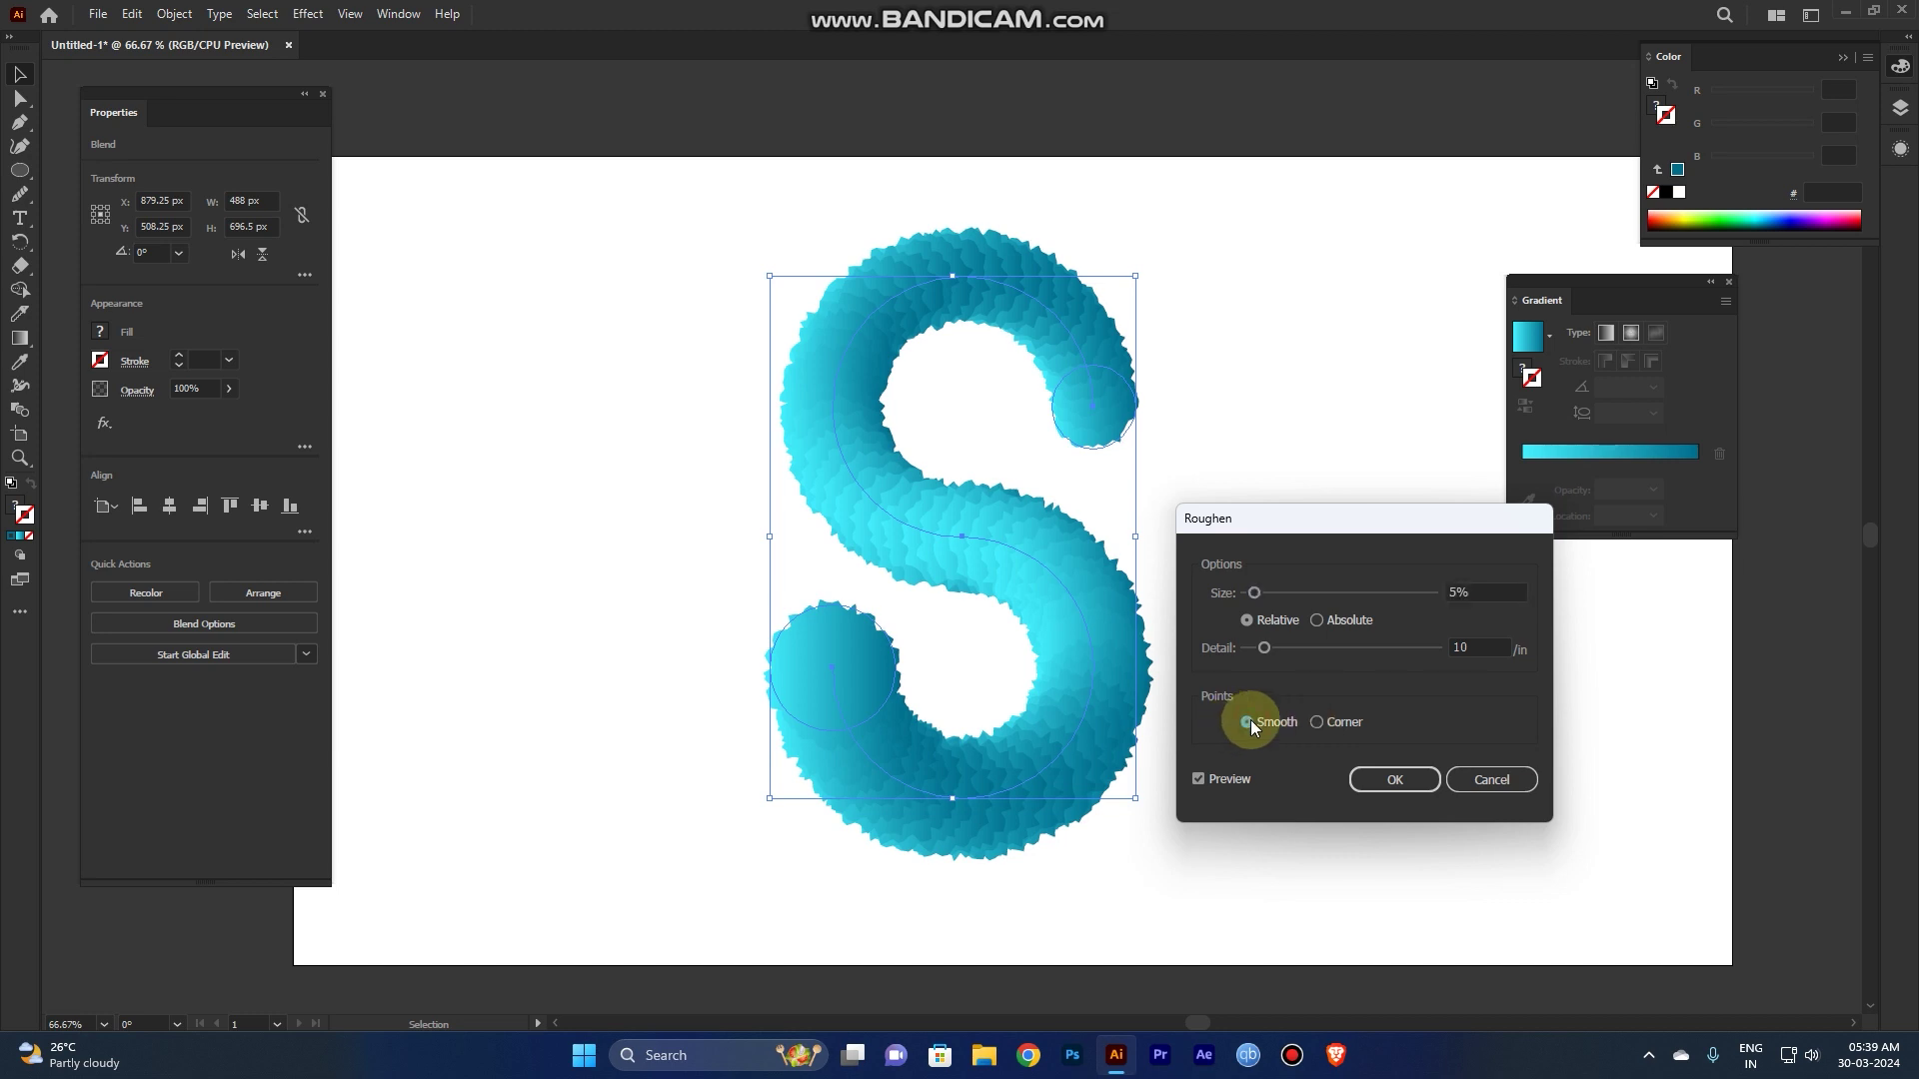
left_click(1317, 722)
left_click_drag(1253, 593, 1345, 650)
type("55")
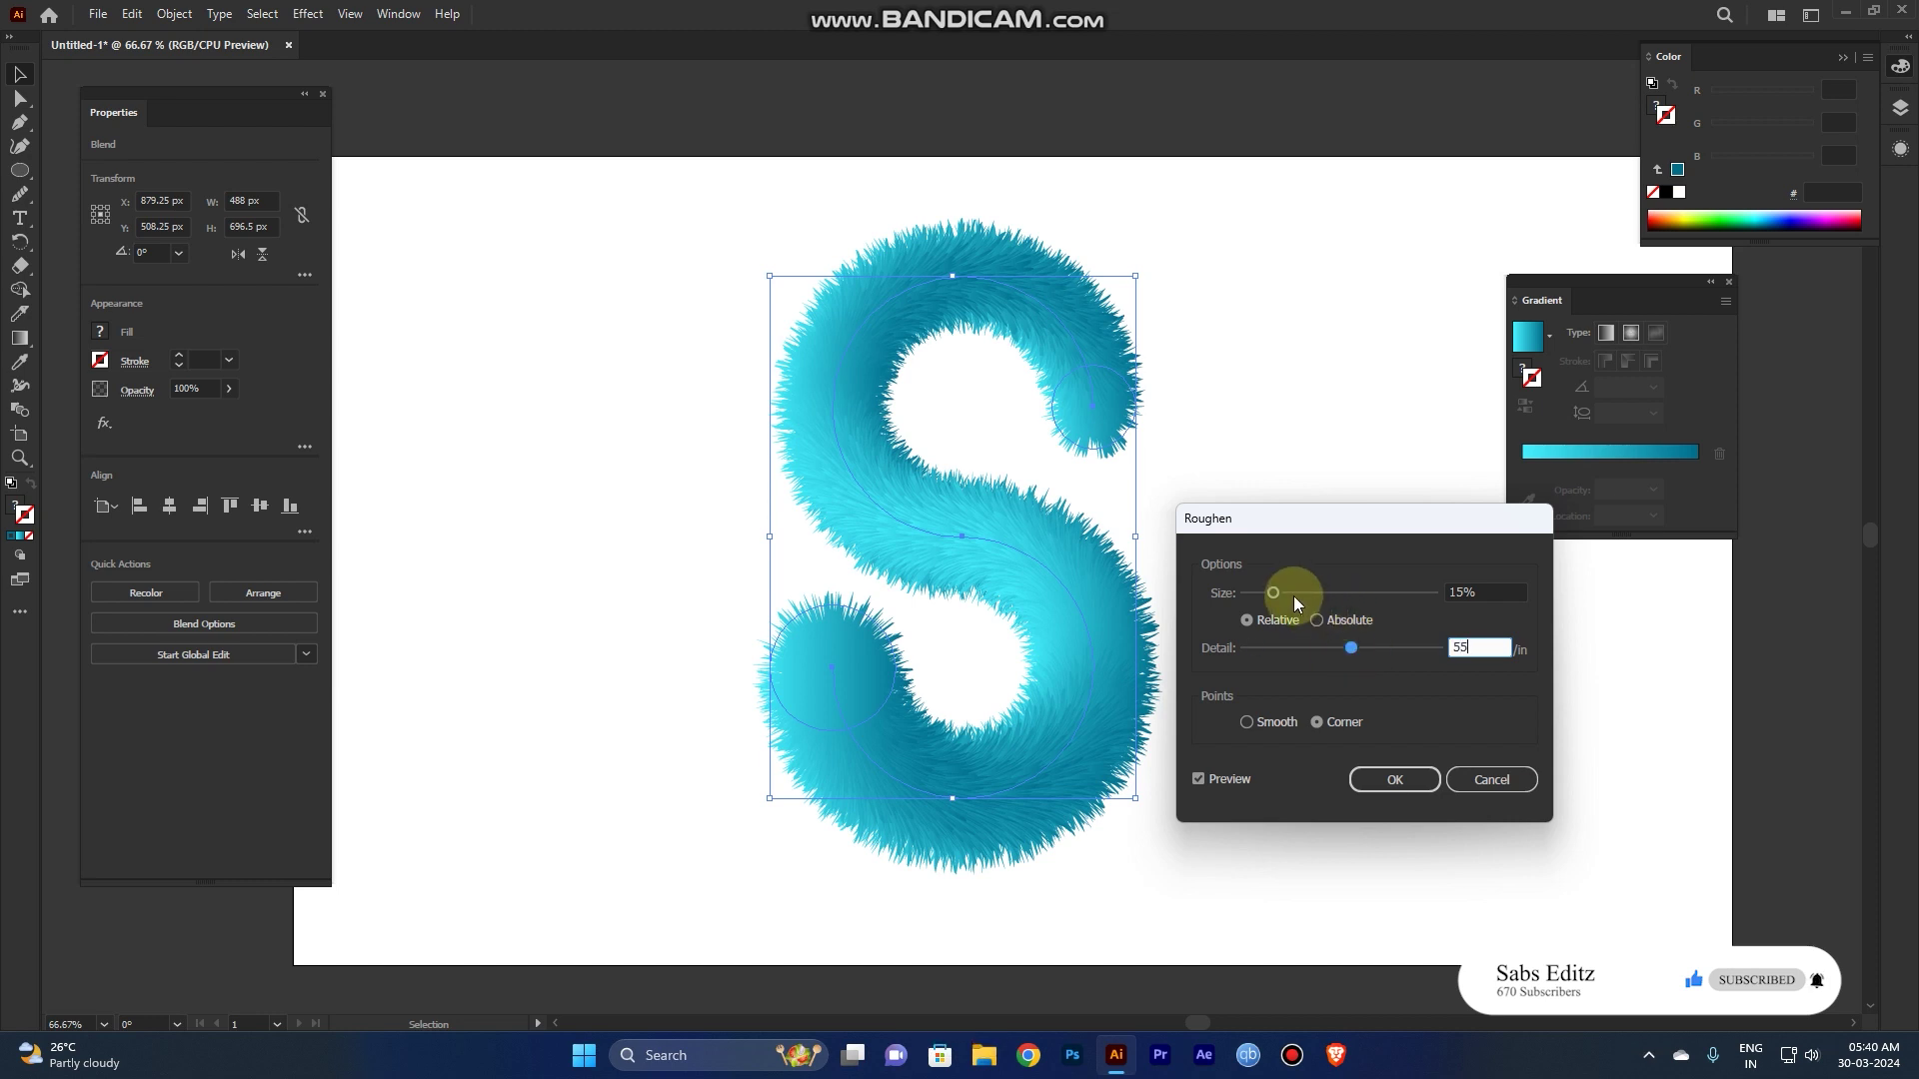
left_click_drag(1274, 589, 1285, 591)
left_click(1381, 784)
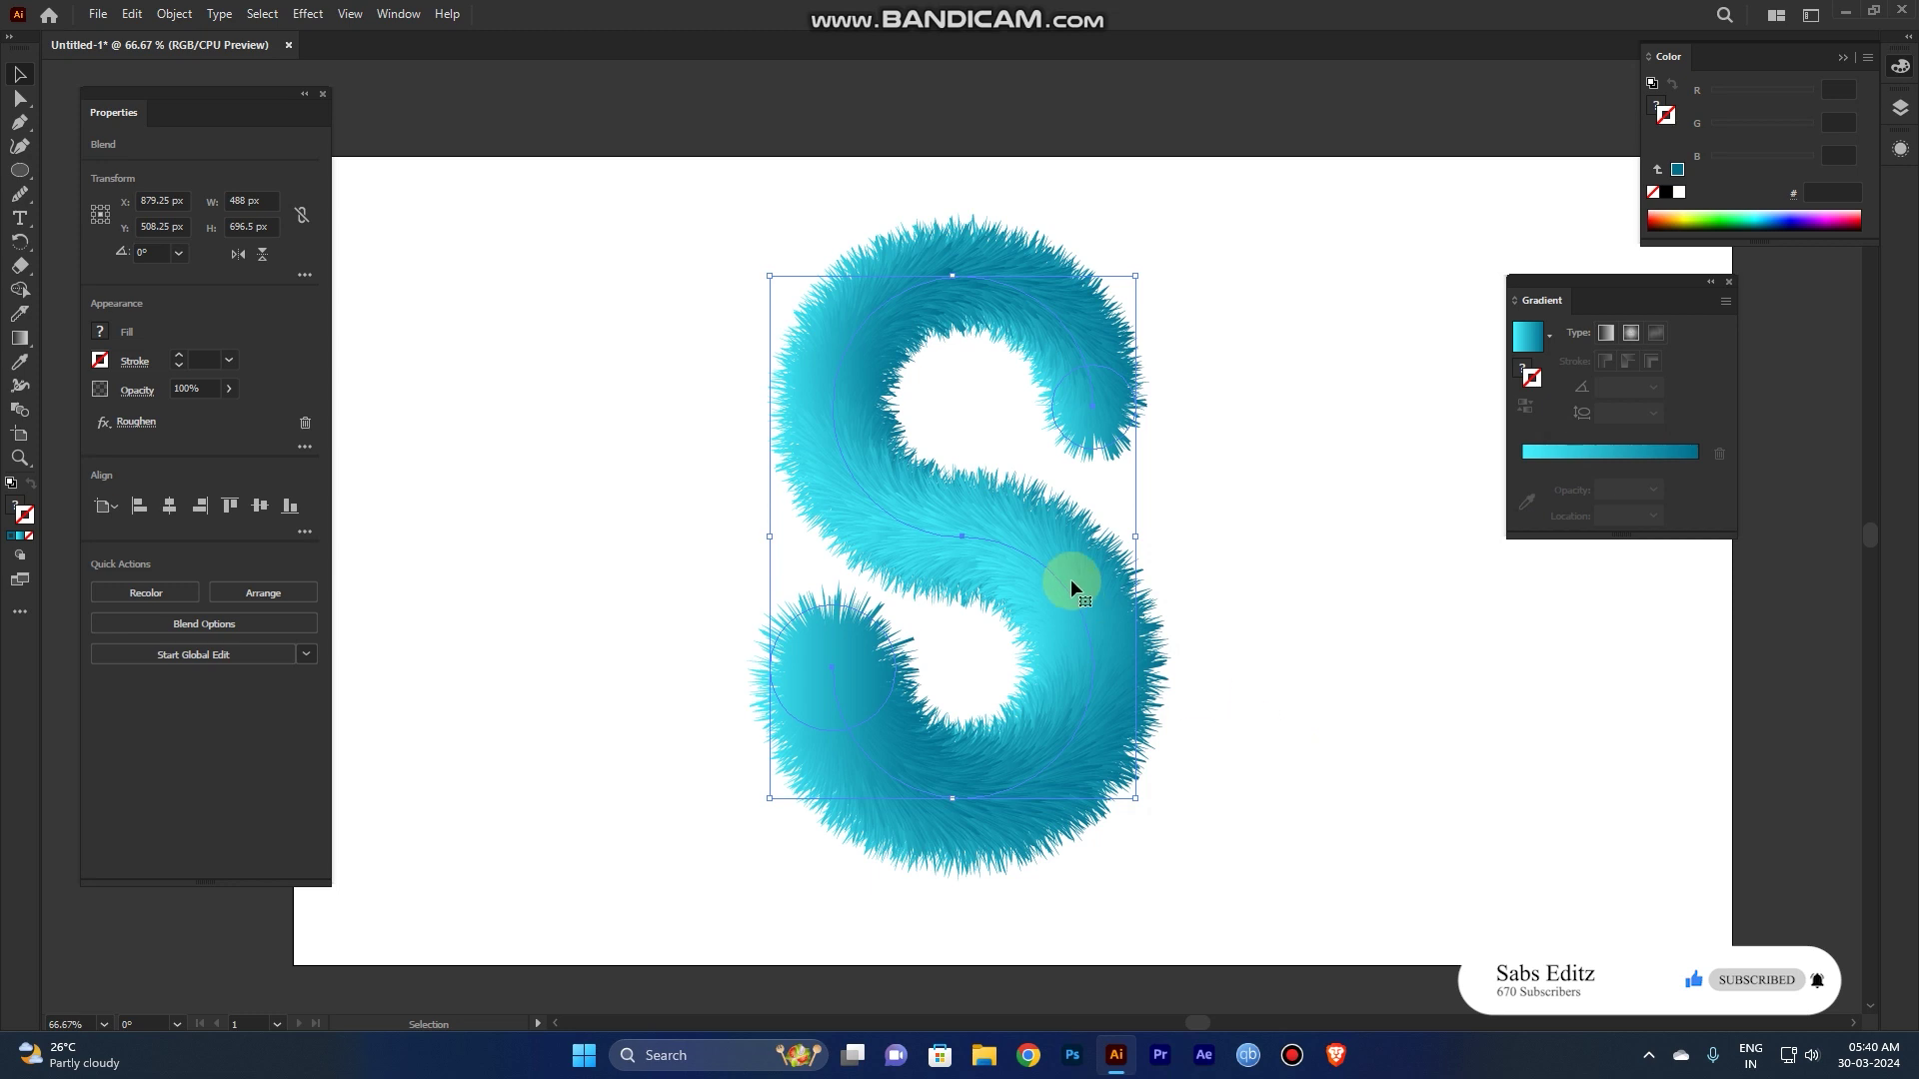
Step: Reselect the whole fuzzy S blend on the artboard
left_click(1292, 644)
key("ctrl+minus")
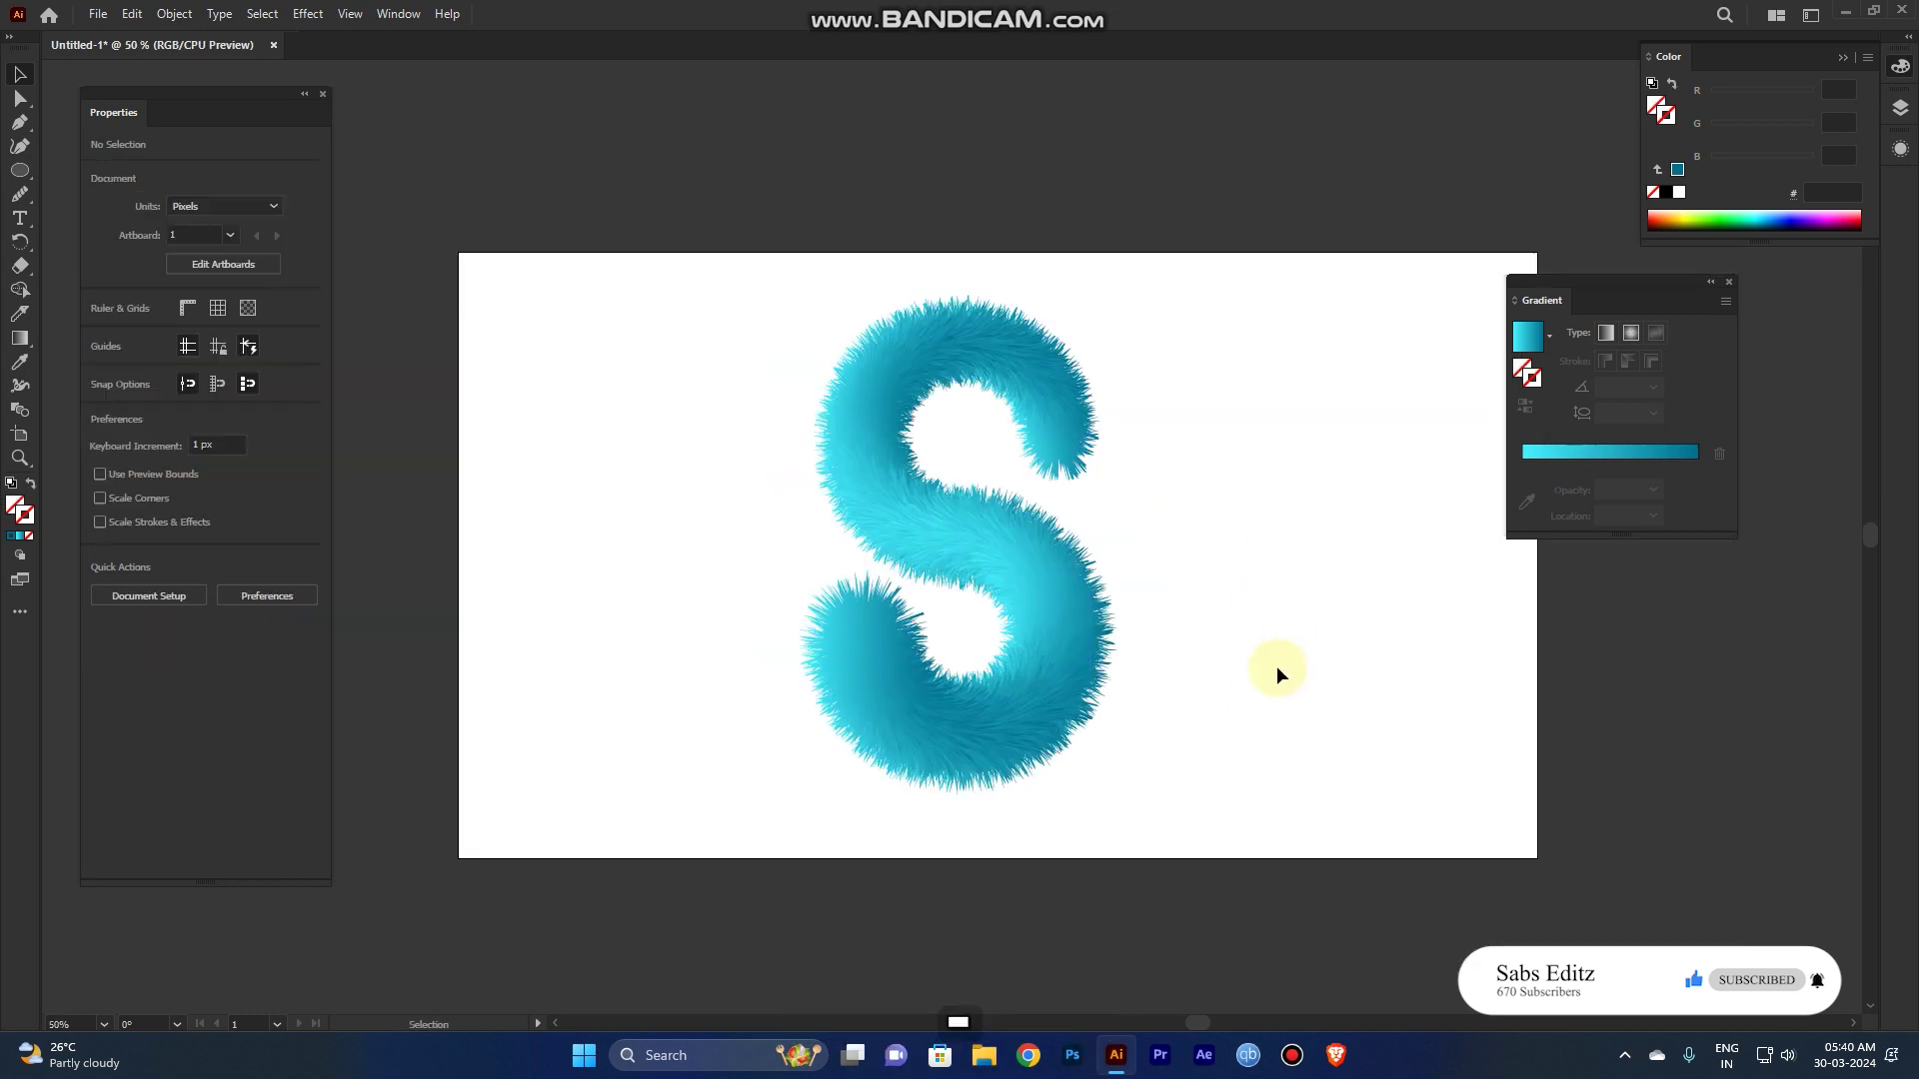
left_click_drag(1240, 737, 740, 391)
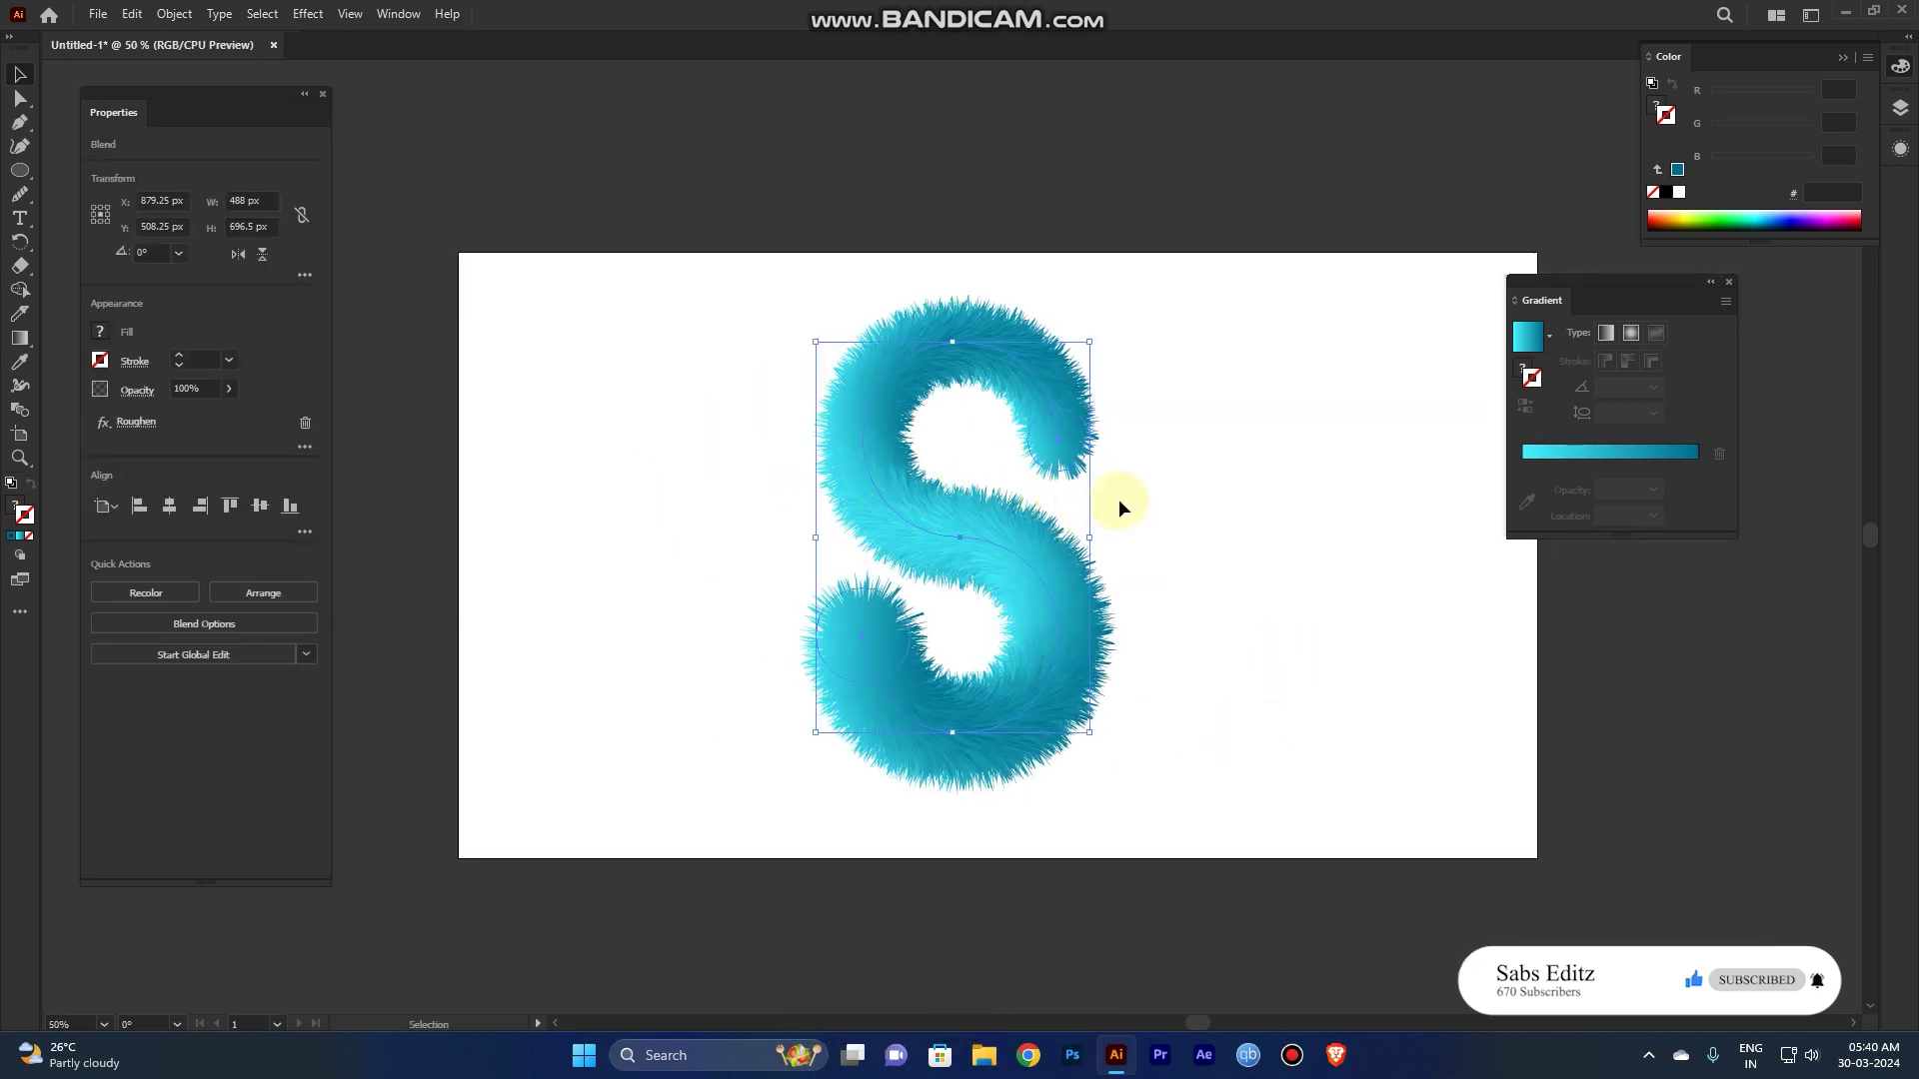
left_click(1162, 506)
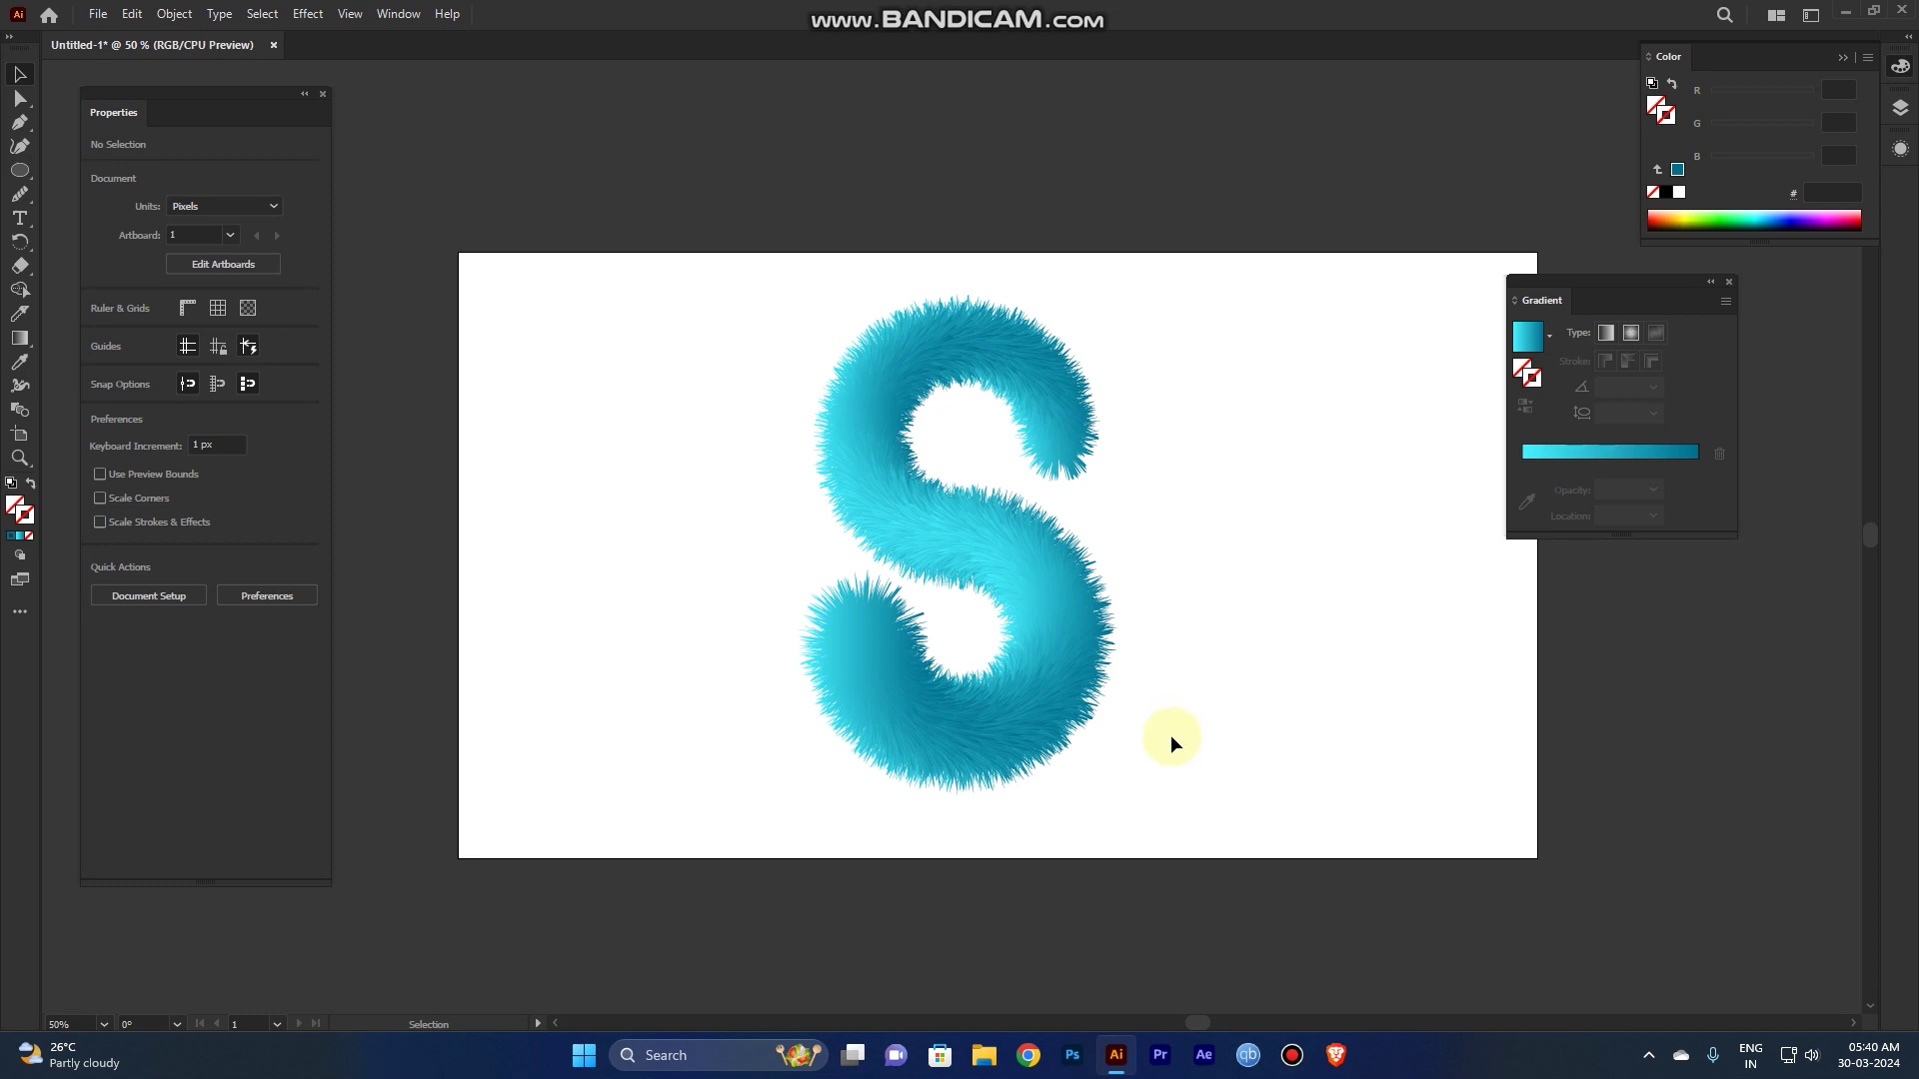
left_click_drag(1172, 736, 734, 378)
key("ctrl+plus")
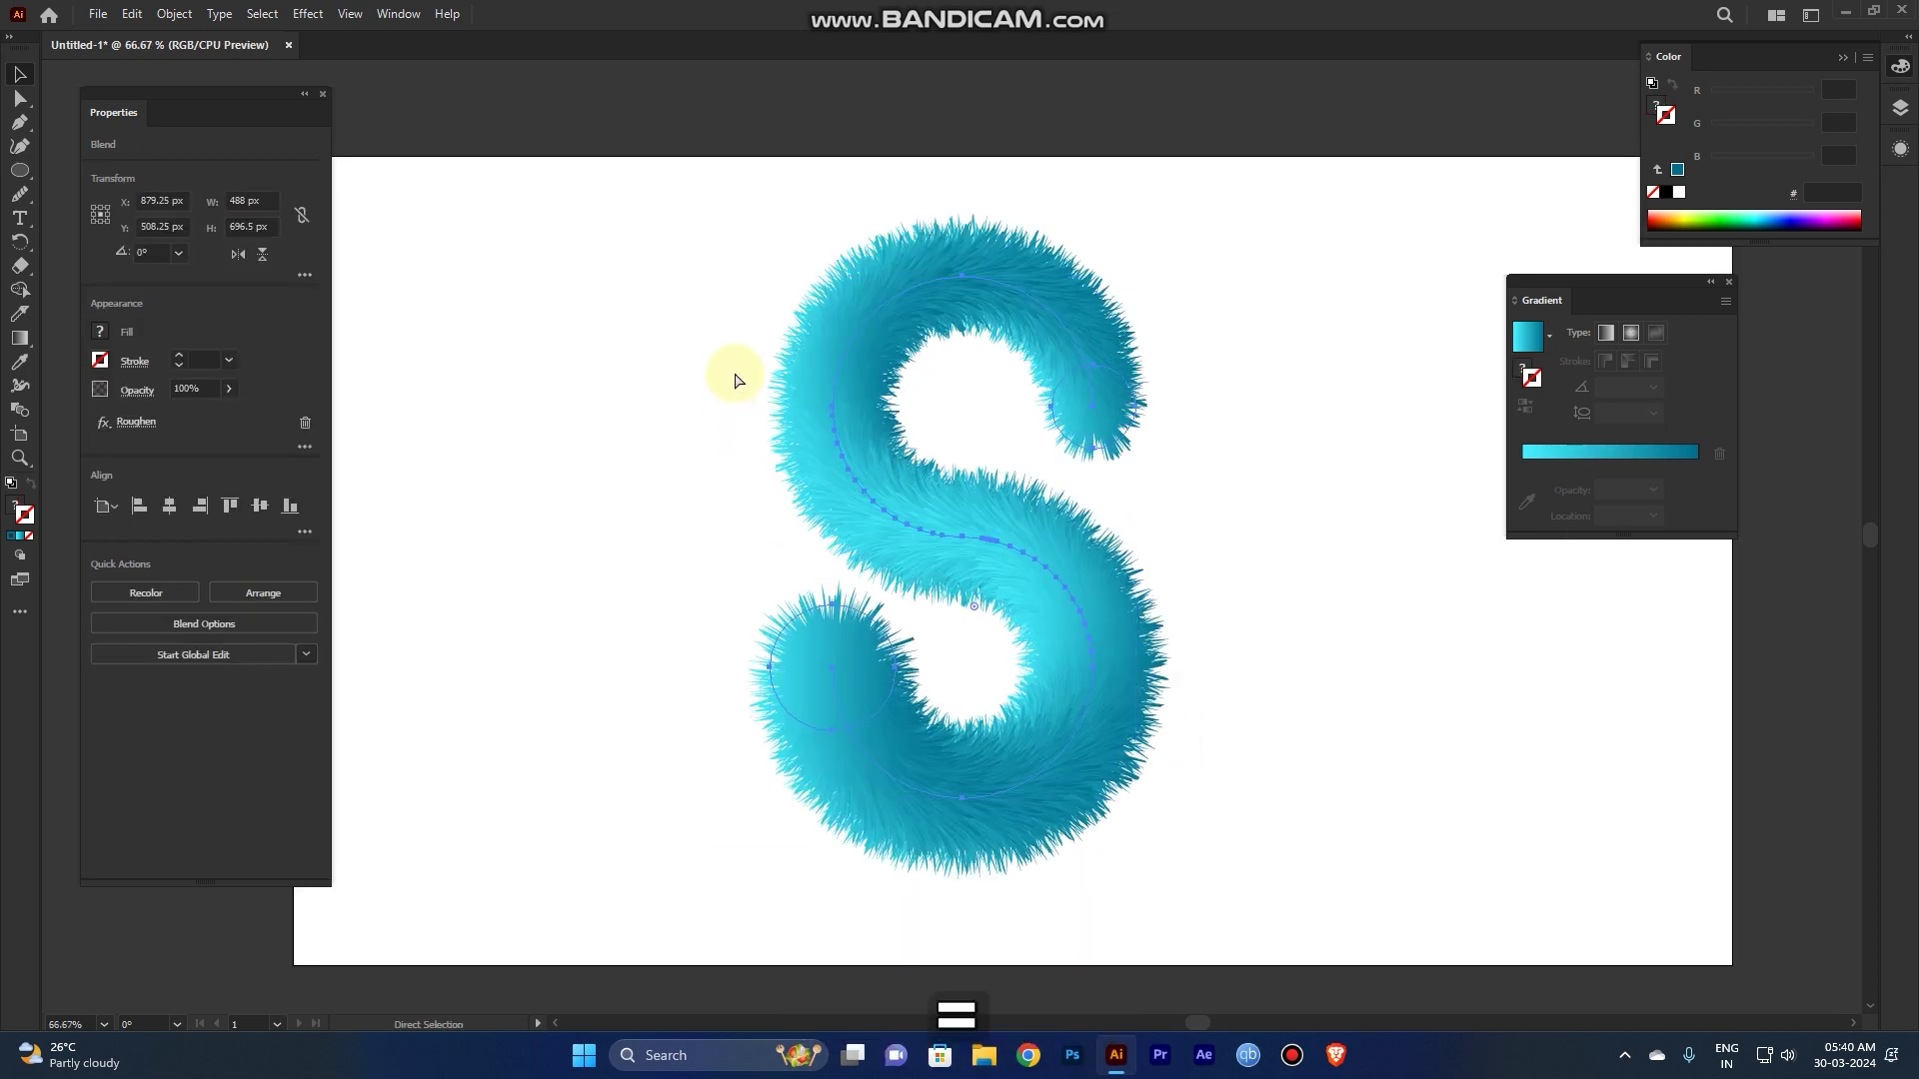
Step: In the Layers panel, expand the blend and shrink its lower end circle around its centre
left_click(1900, 152)
left_click(1900, 107)
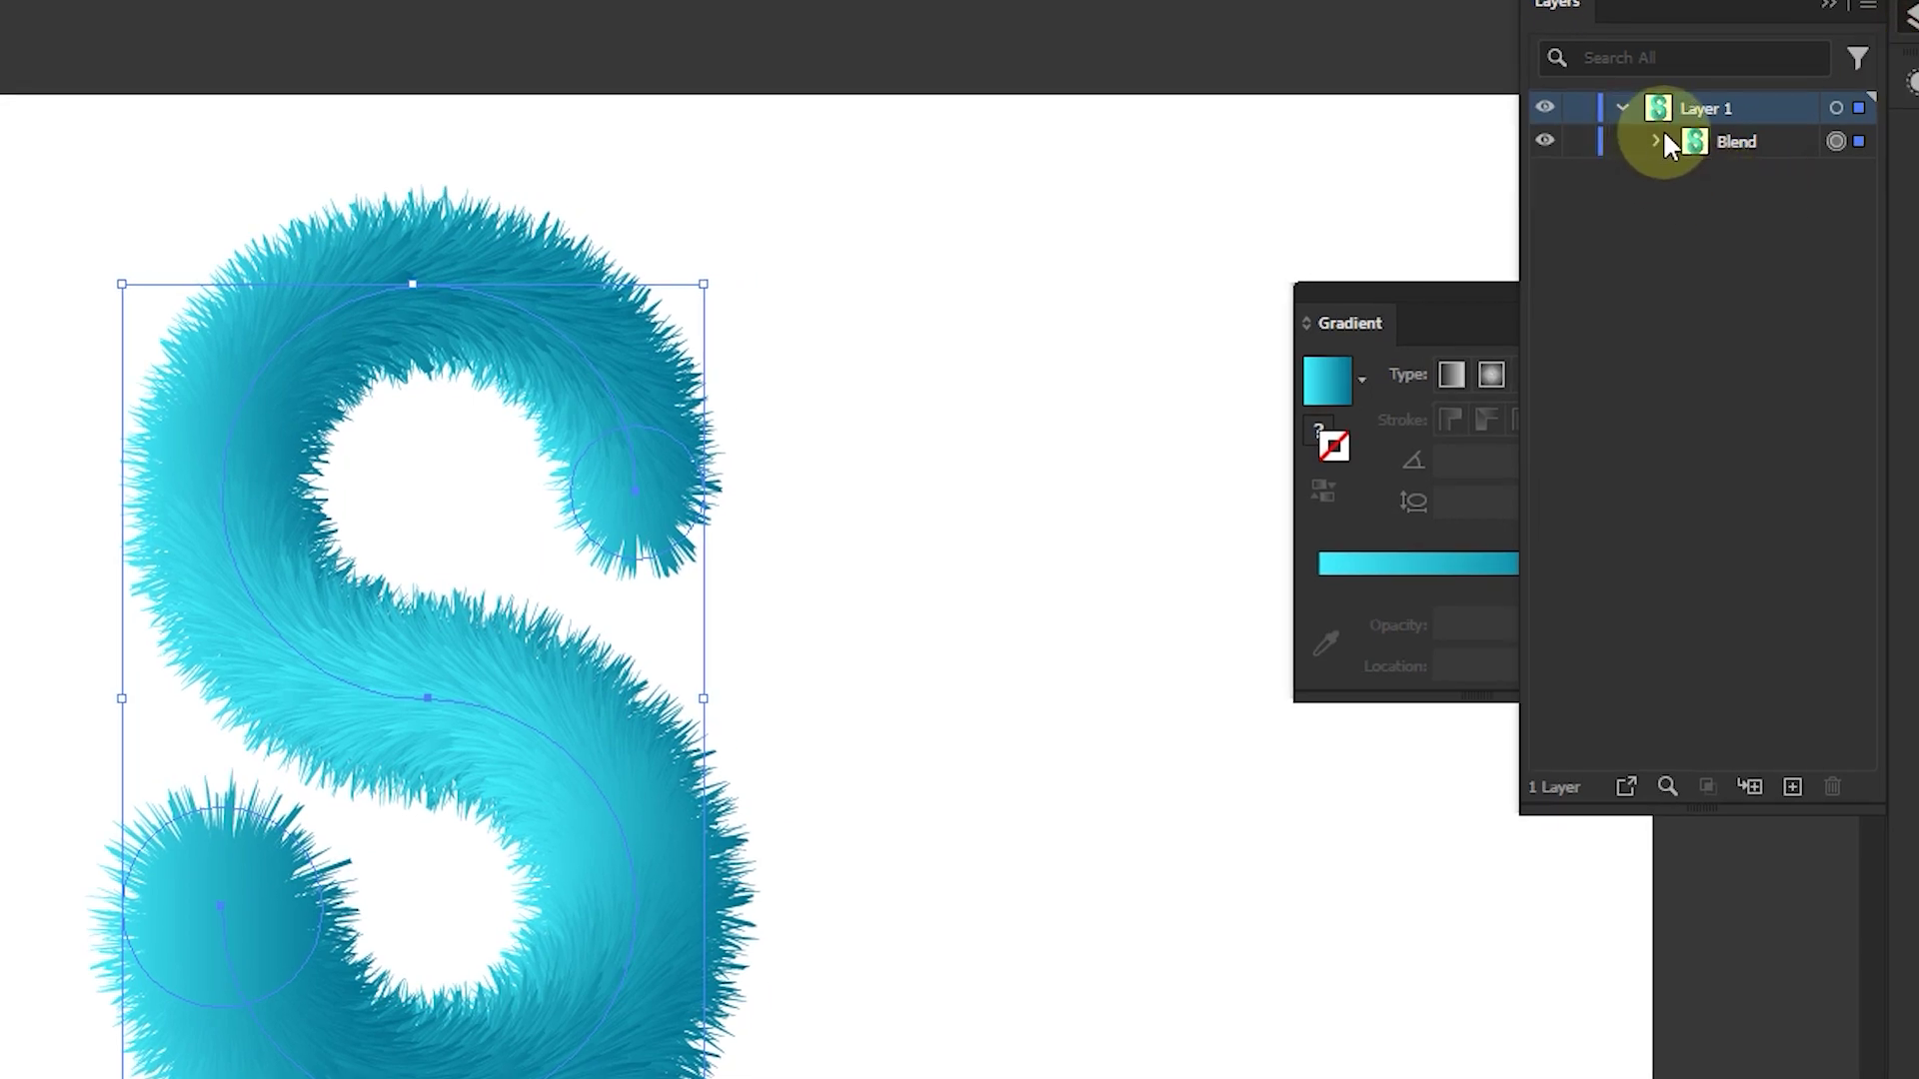
left_click(1656, 141)
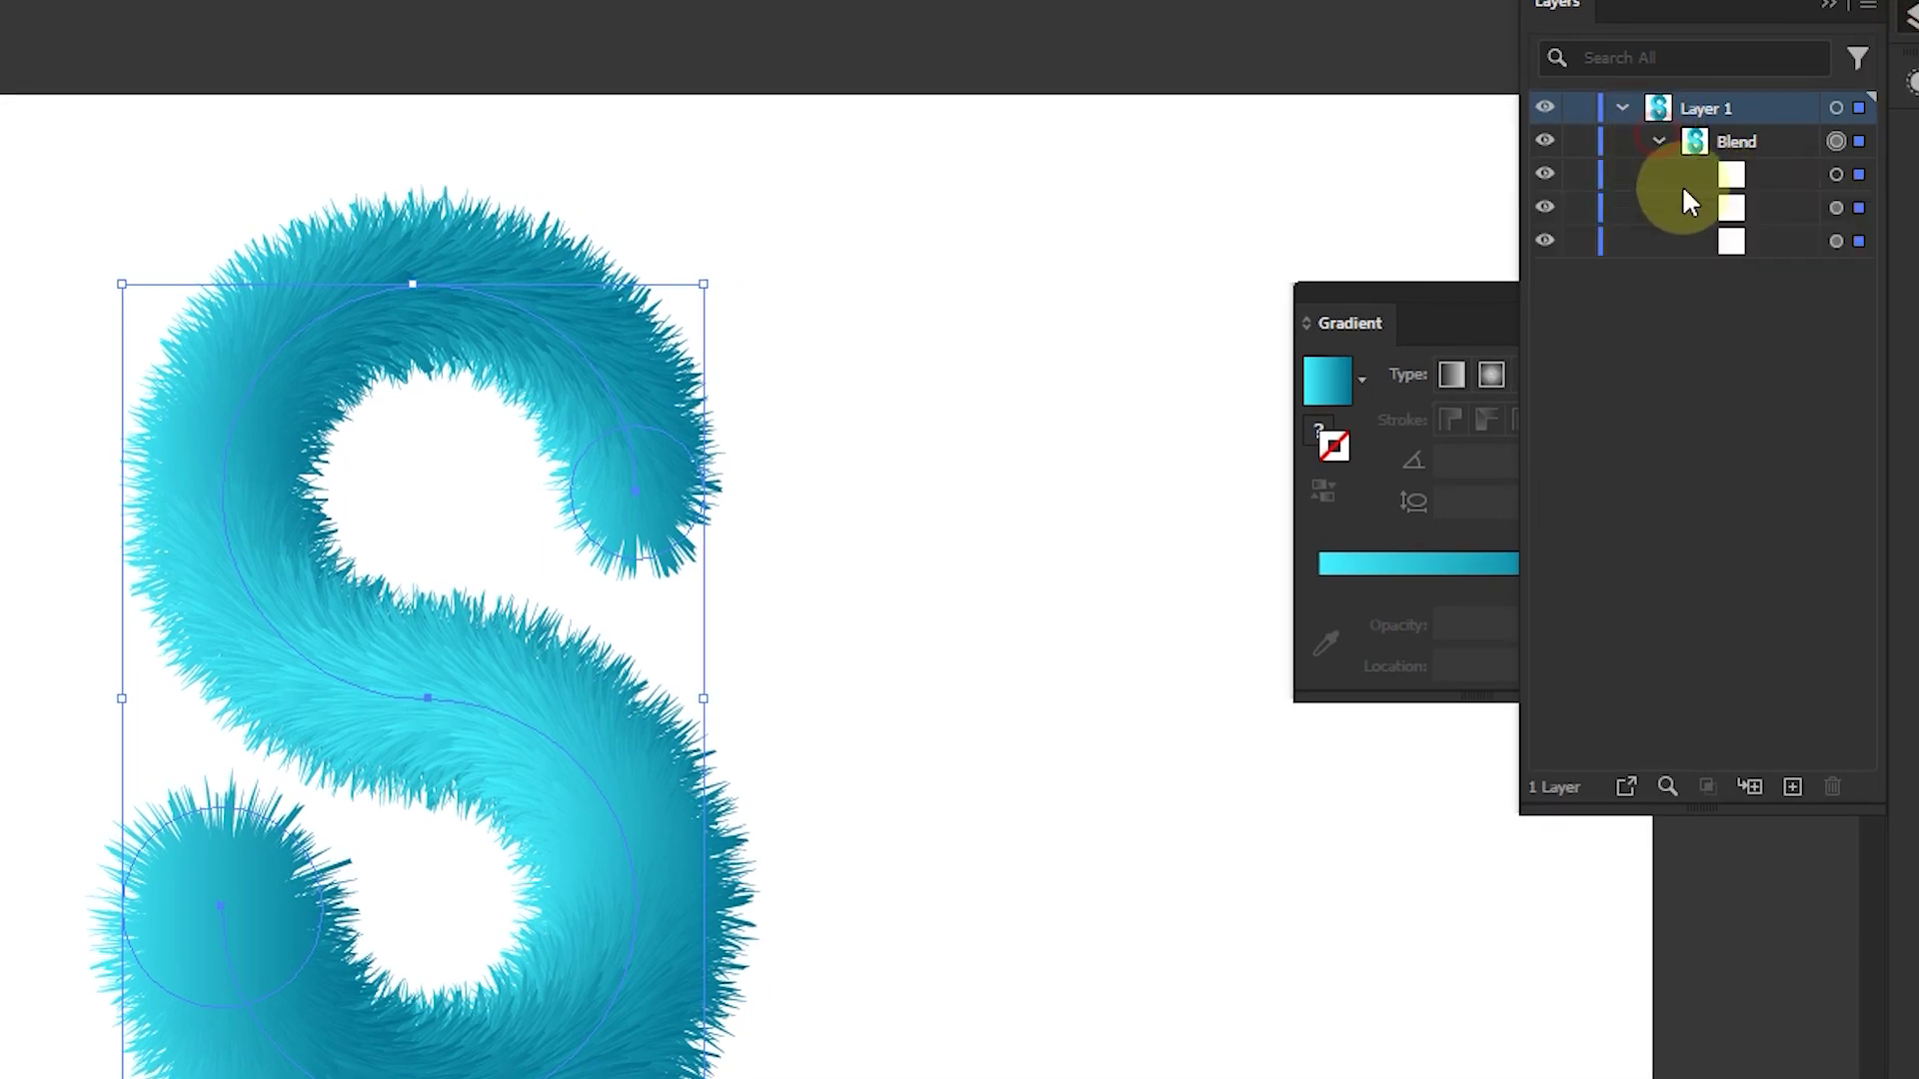
left_click(1836, 207)
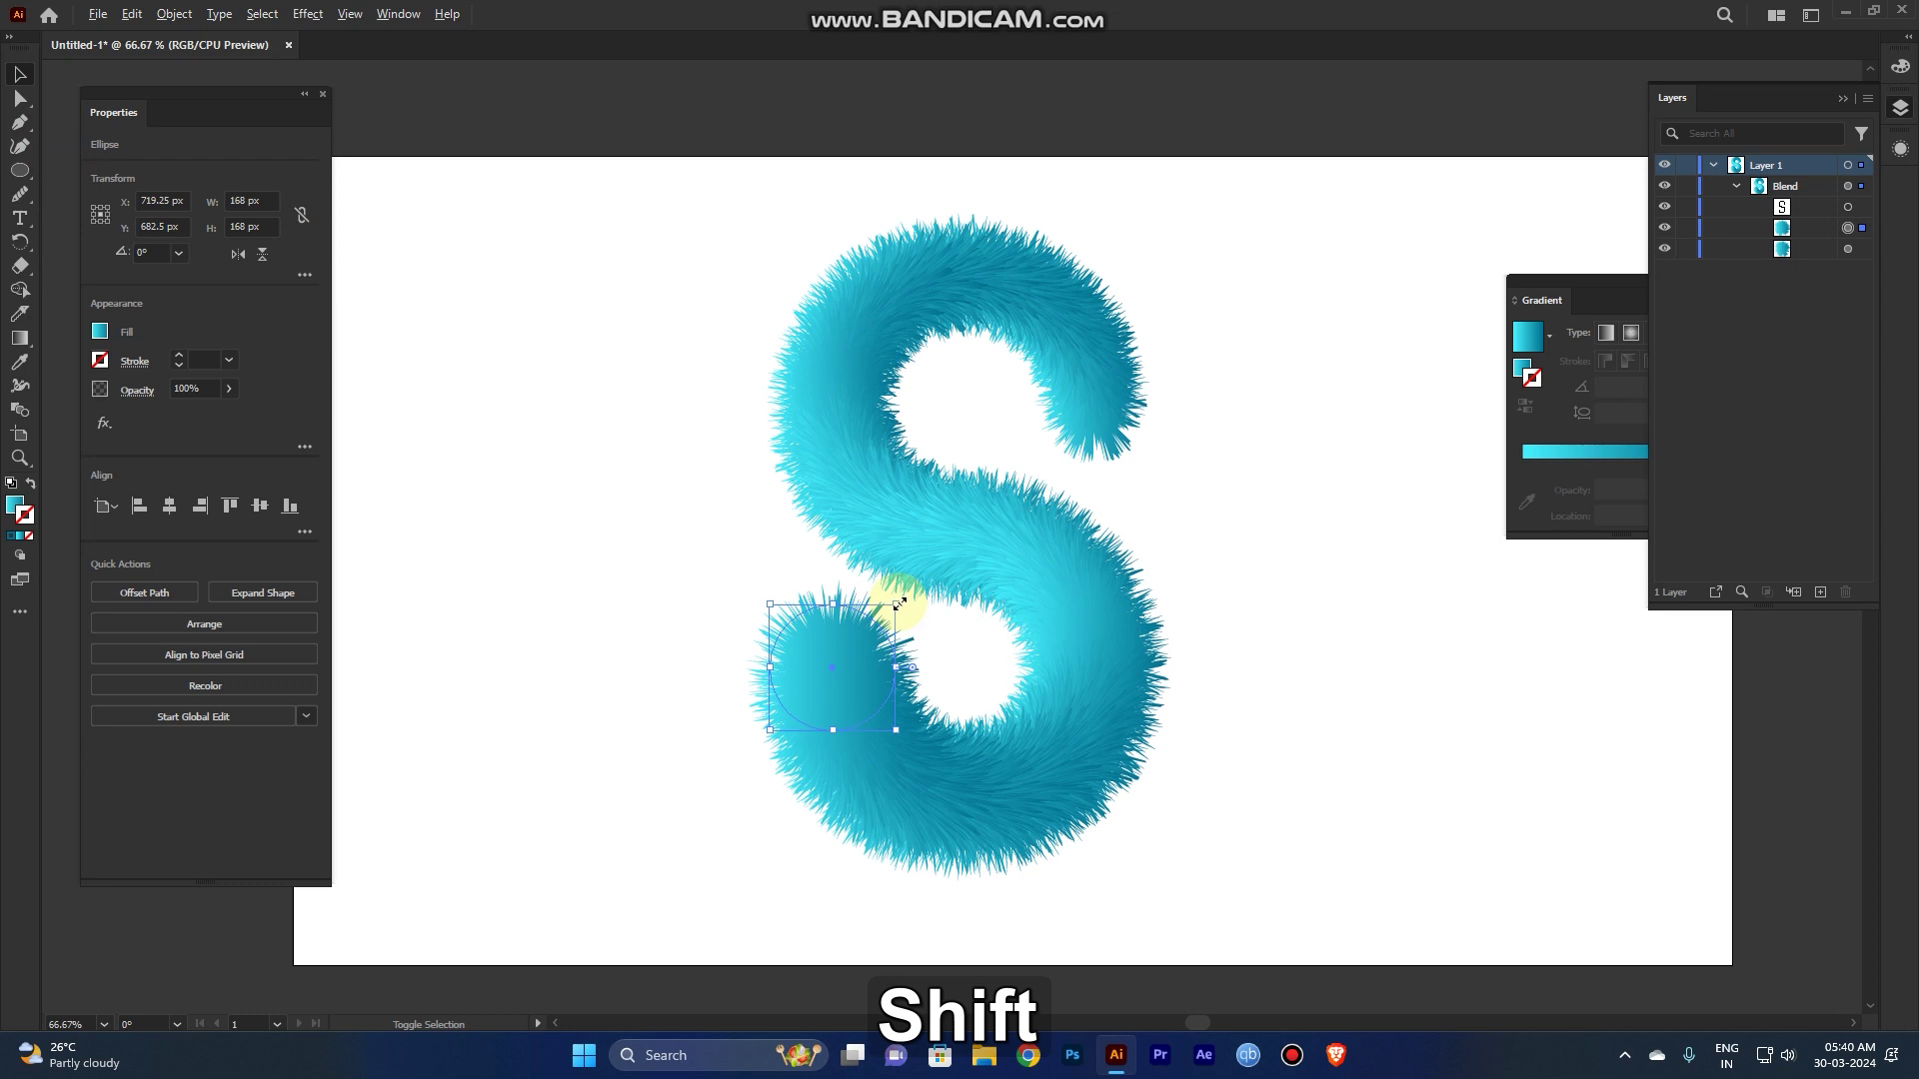
left_click_drag(895, 604, 883, 618)
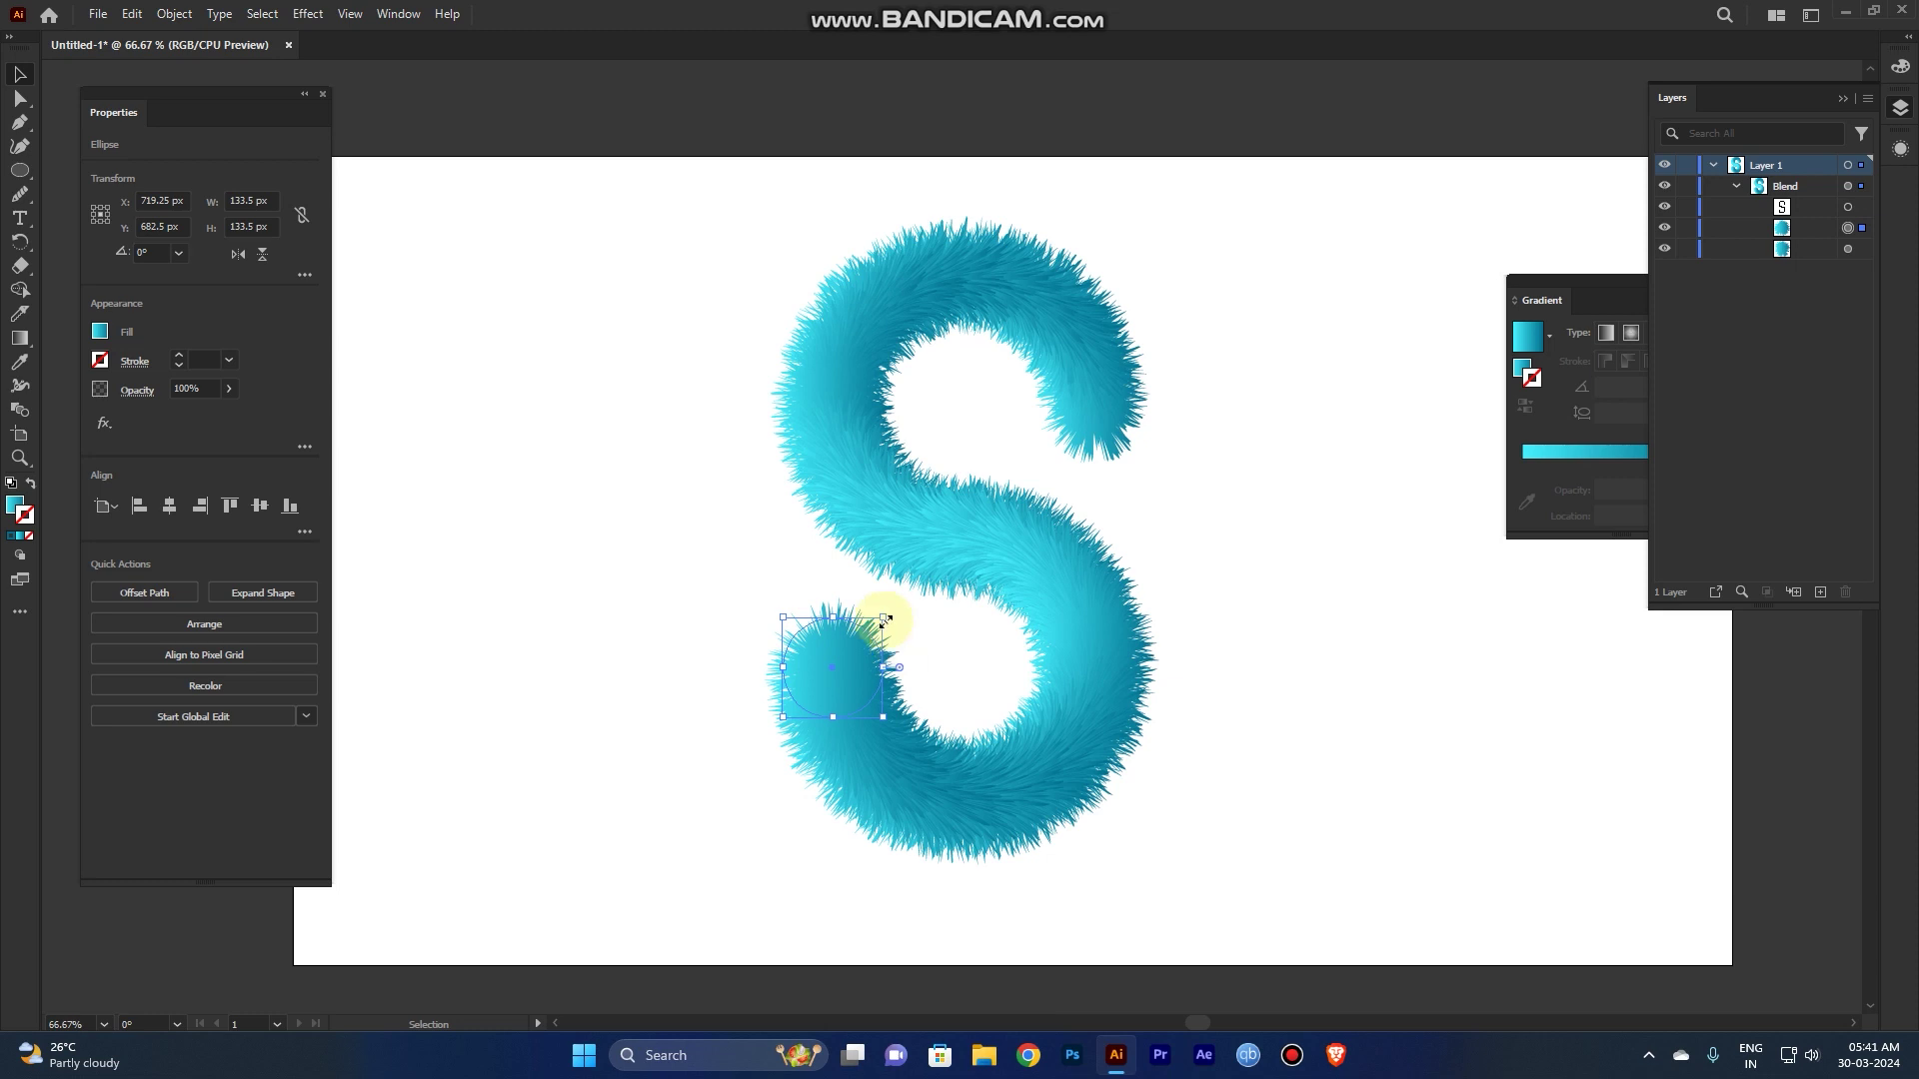
left_click_drag(885, 621, 906, 616)
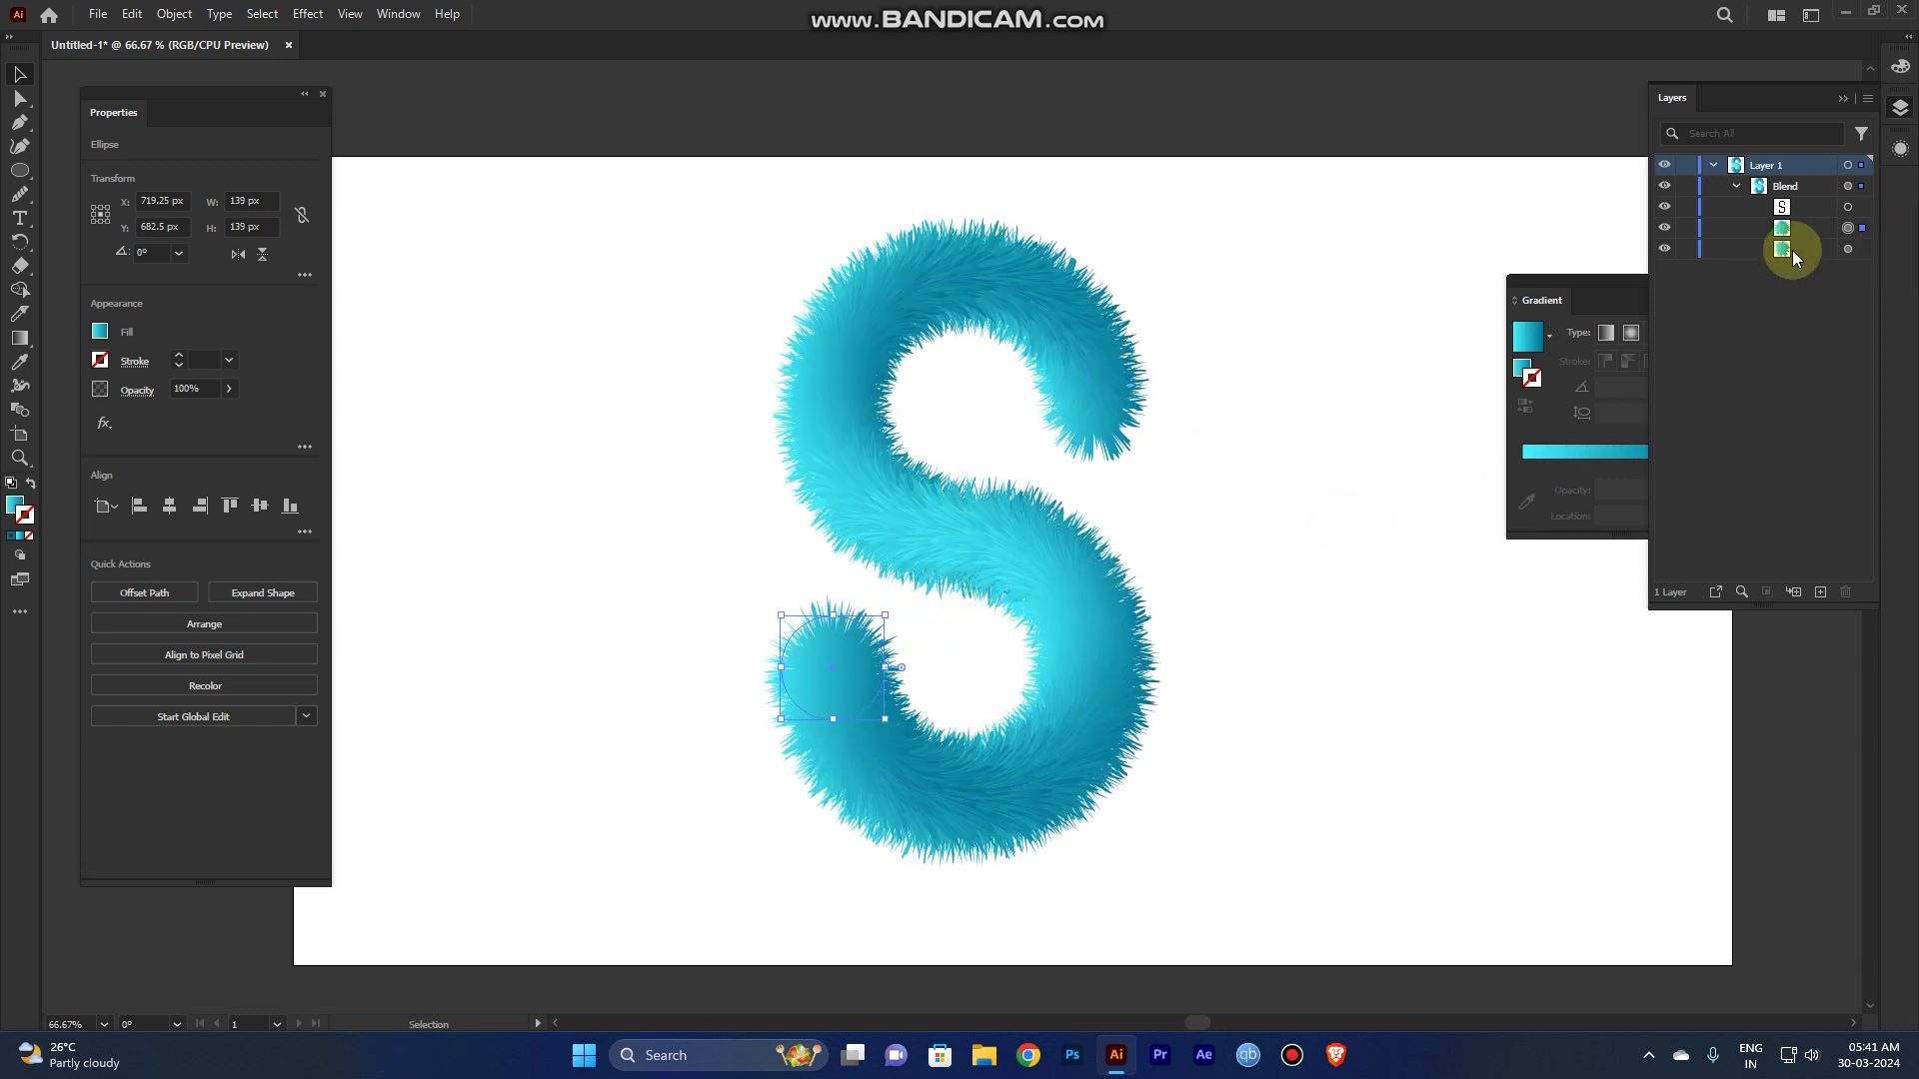
Step: Shrink the upper end circle proportionally to 80 × 80 px so the S tapers to a thin tip
left_click(1847, 248)
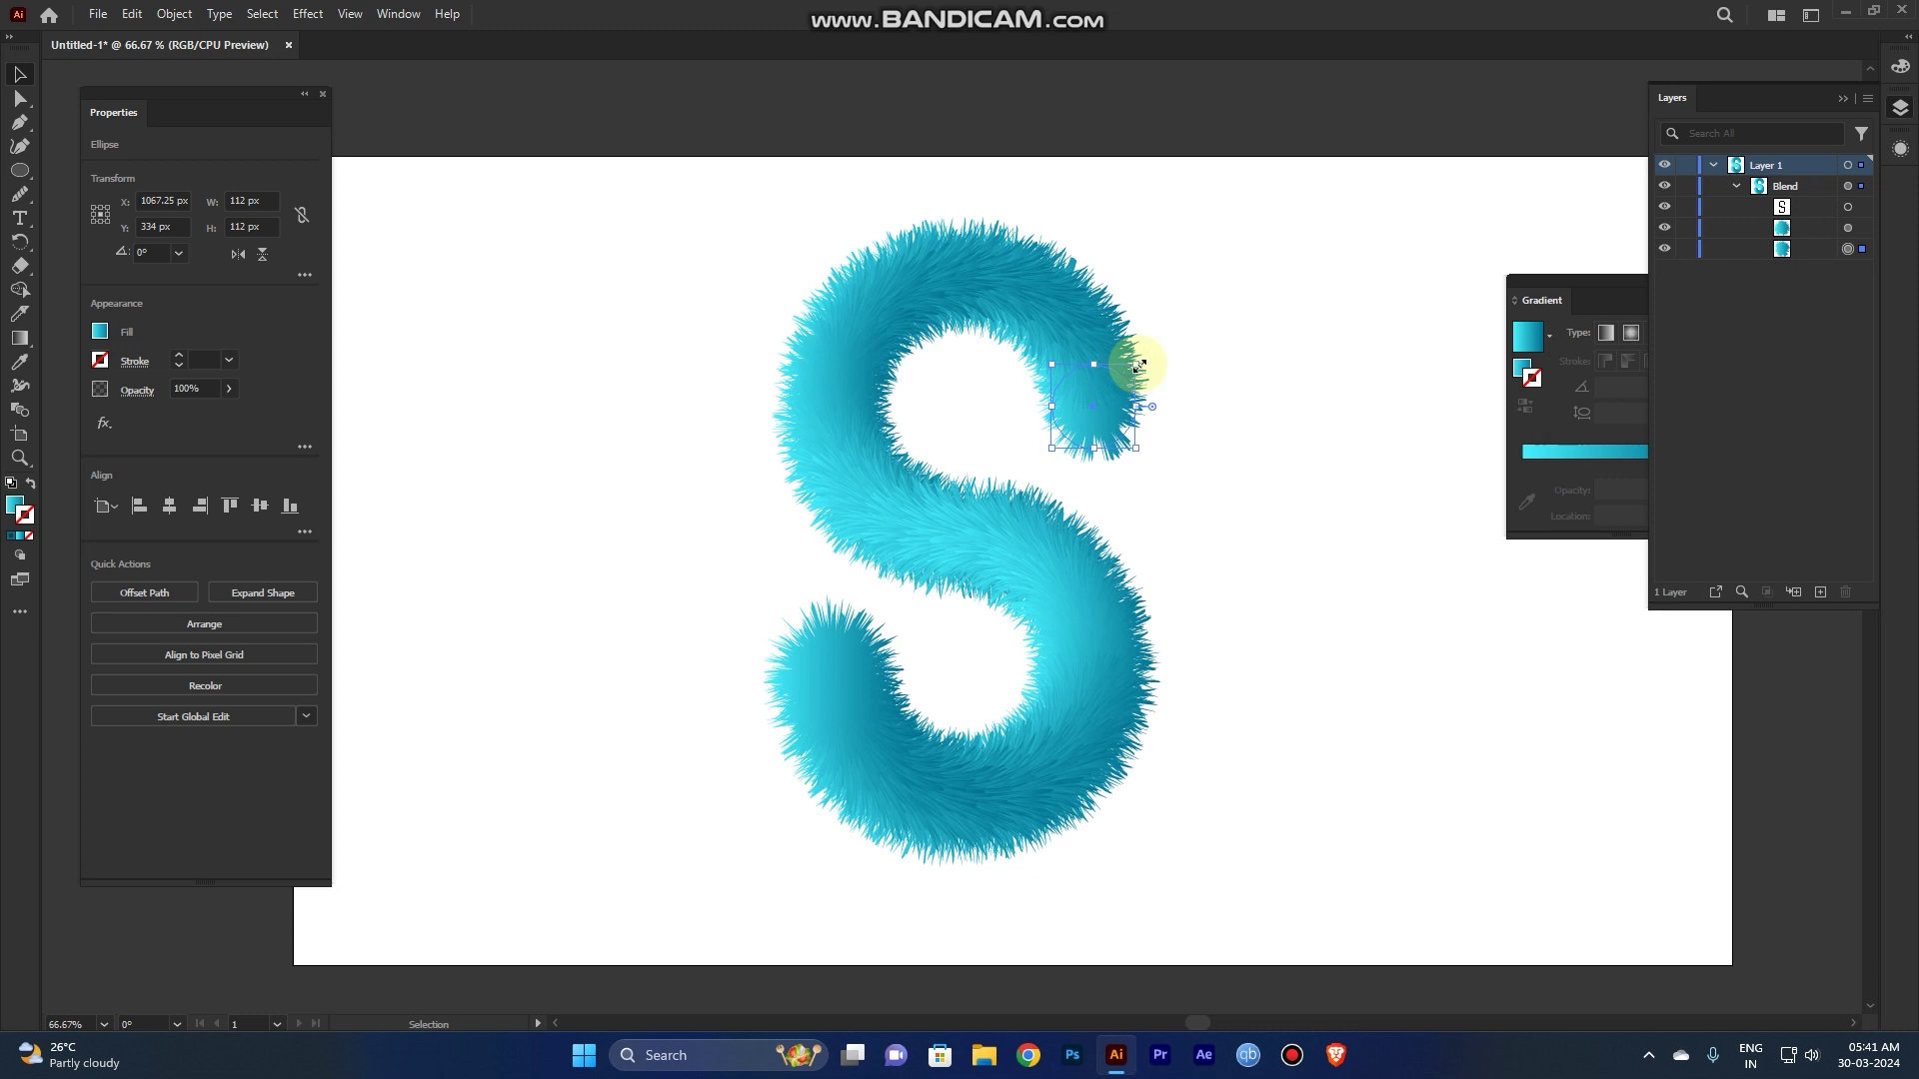
left_click_drag(1128, 367, 1120, 395)
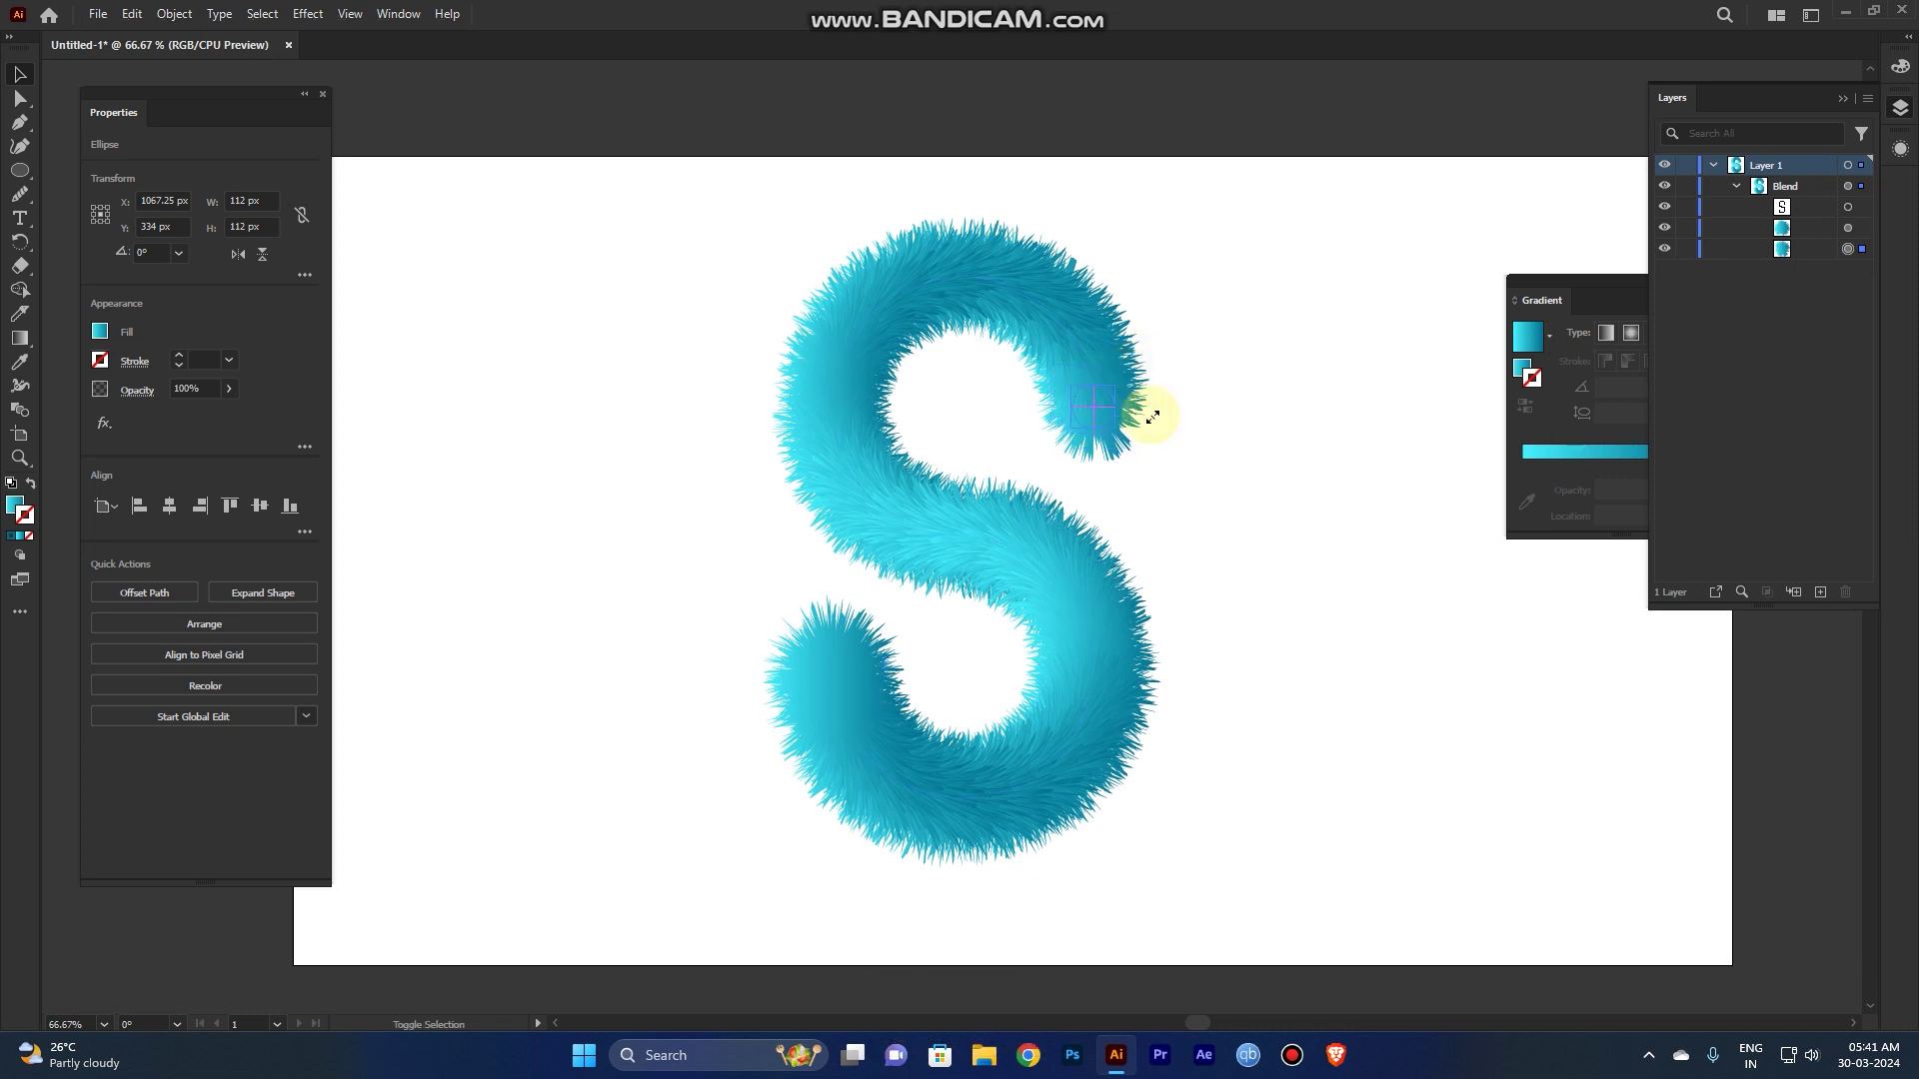
key("shift")
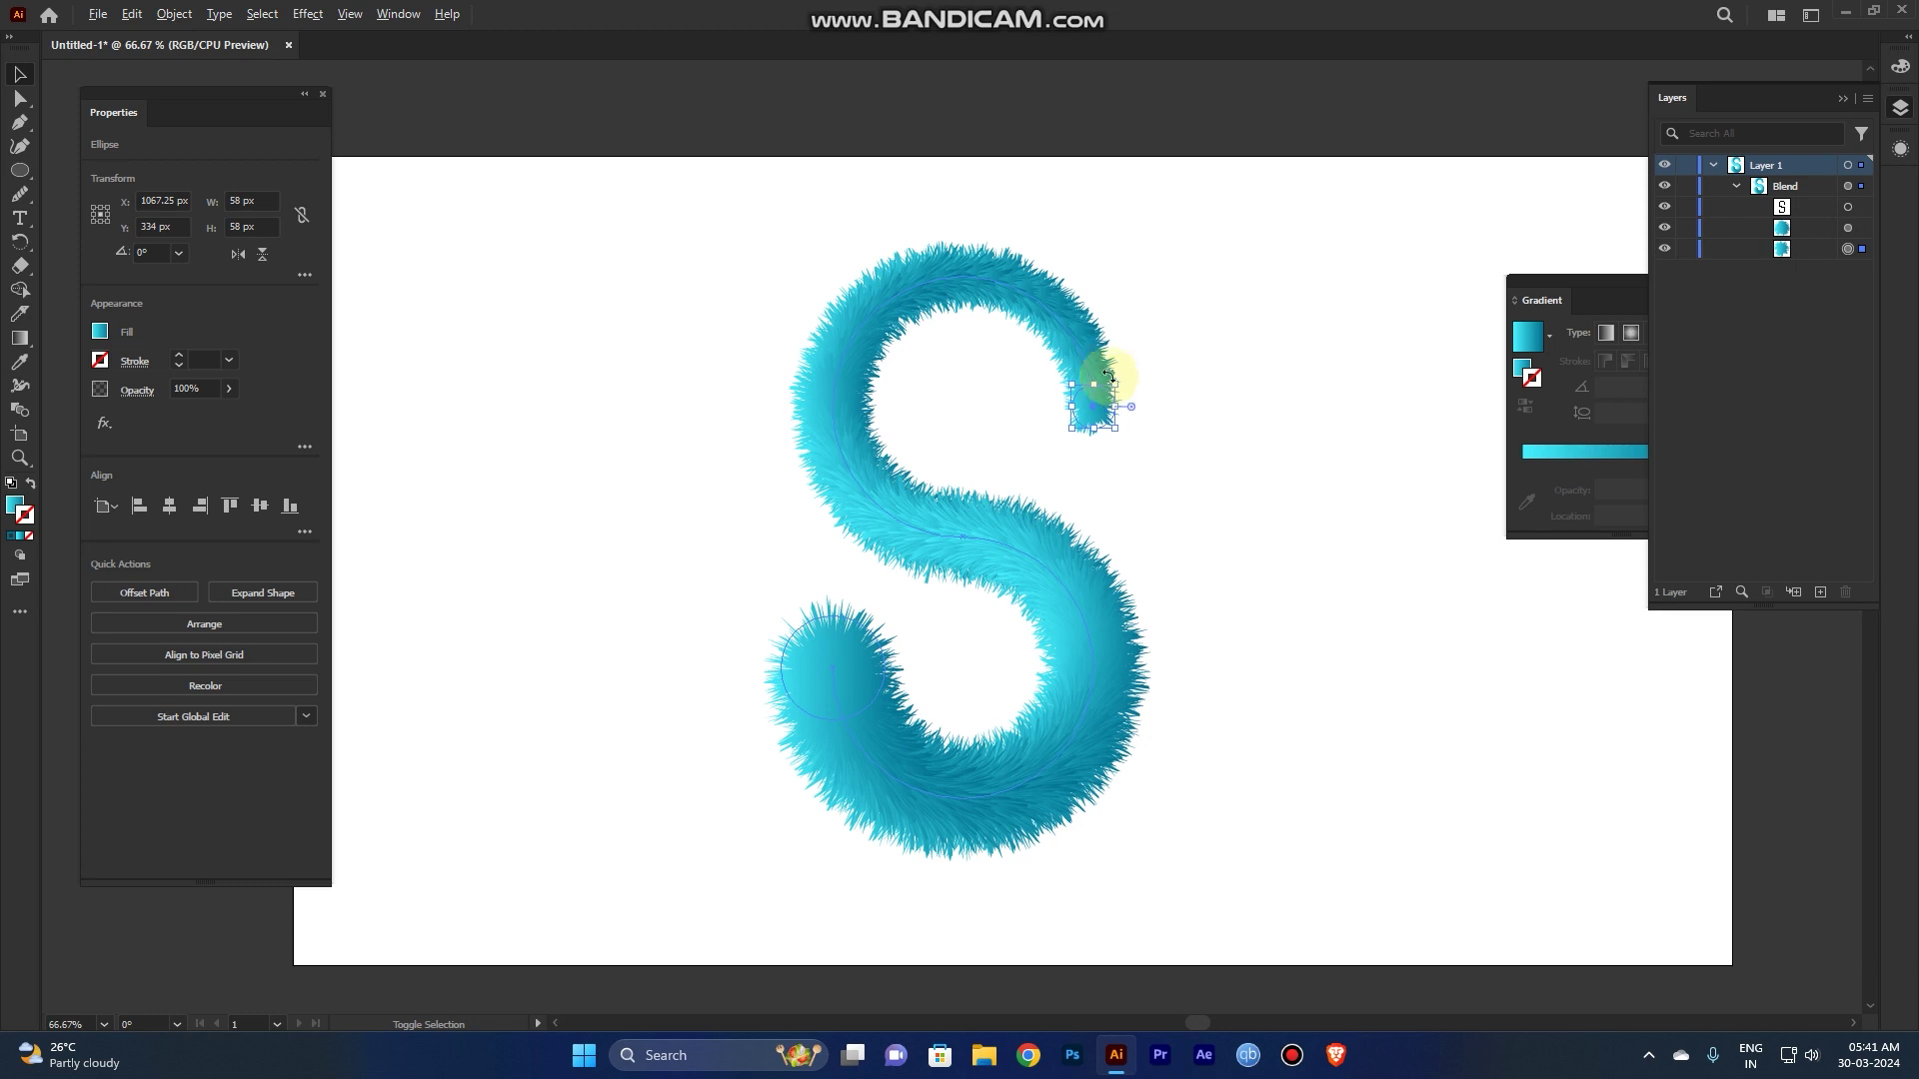
left_click_drag(1118, 384, 1134, 371)
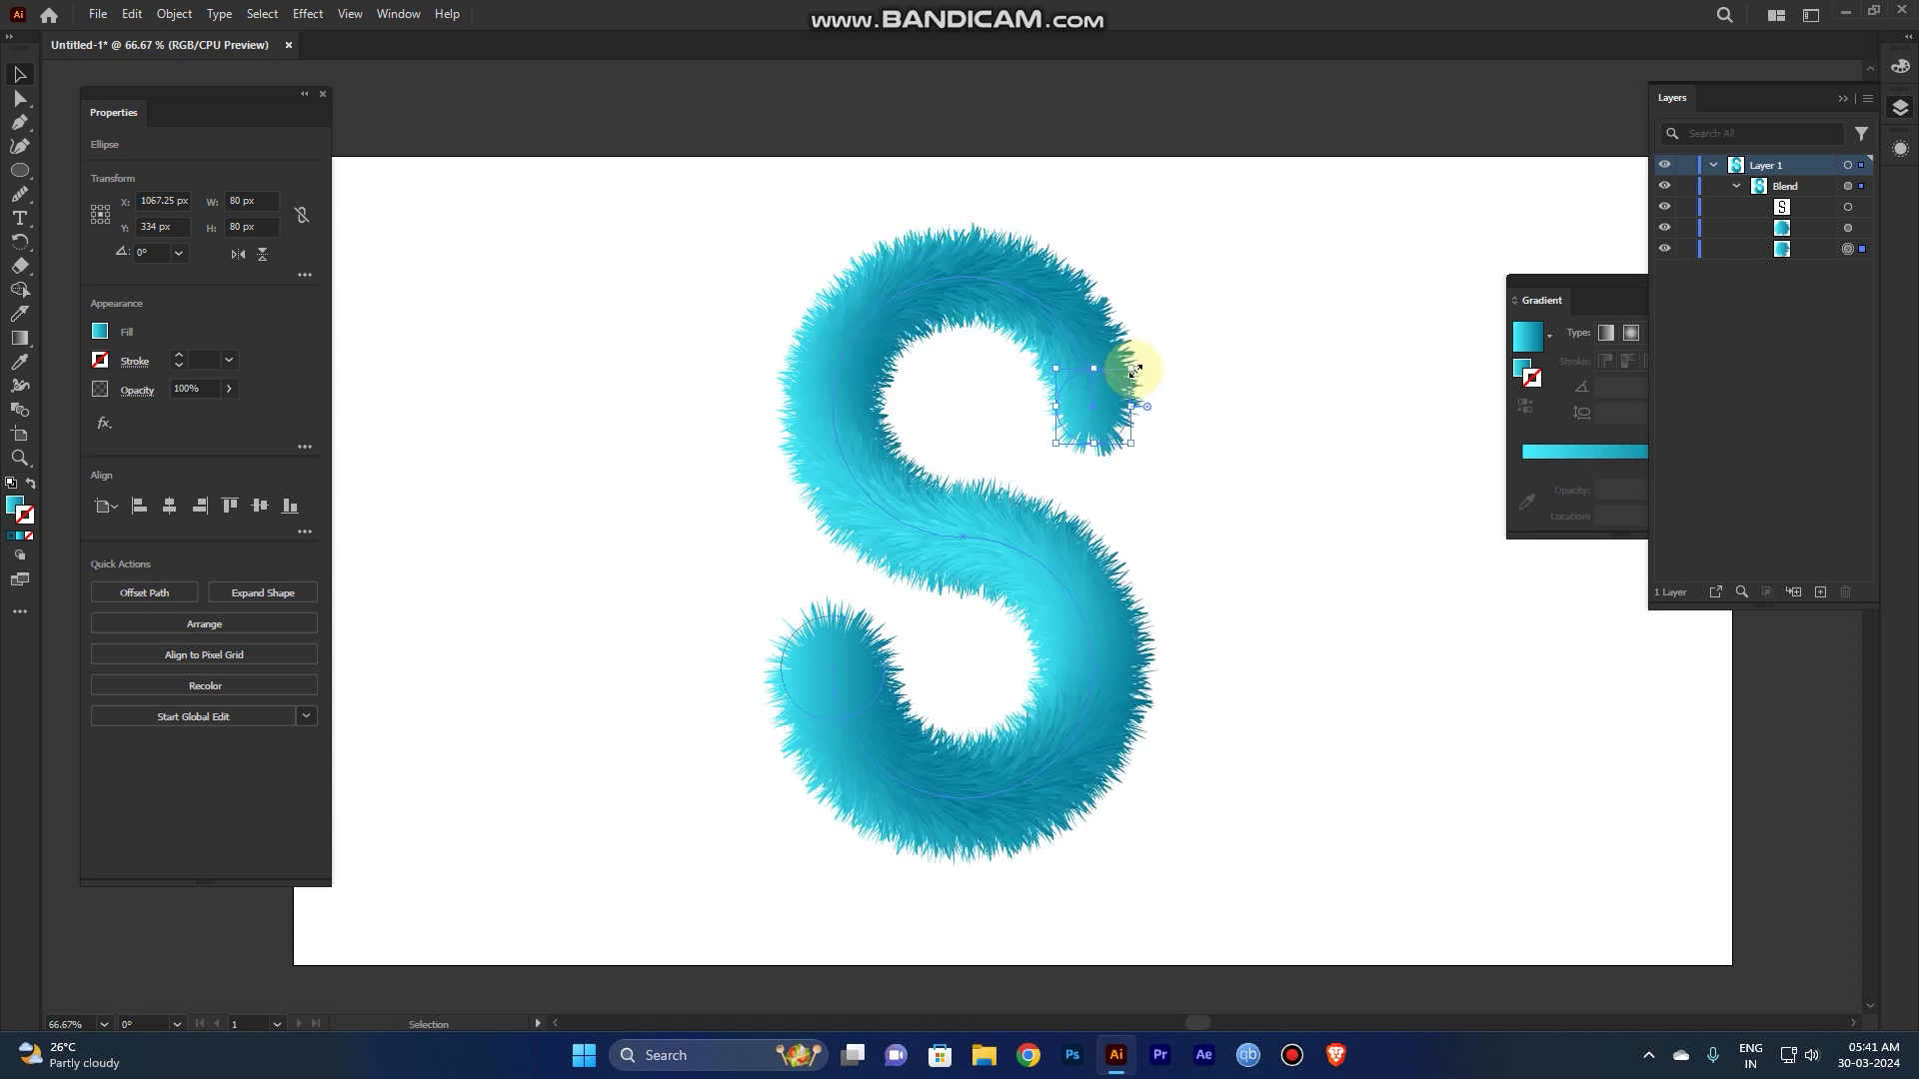
Step: Reselect the fur S to check its spine path, then deselect it
left_click(1221, 519)
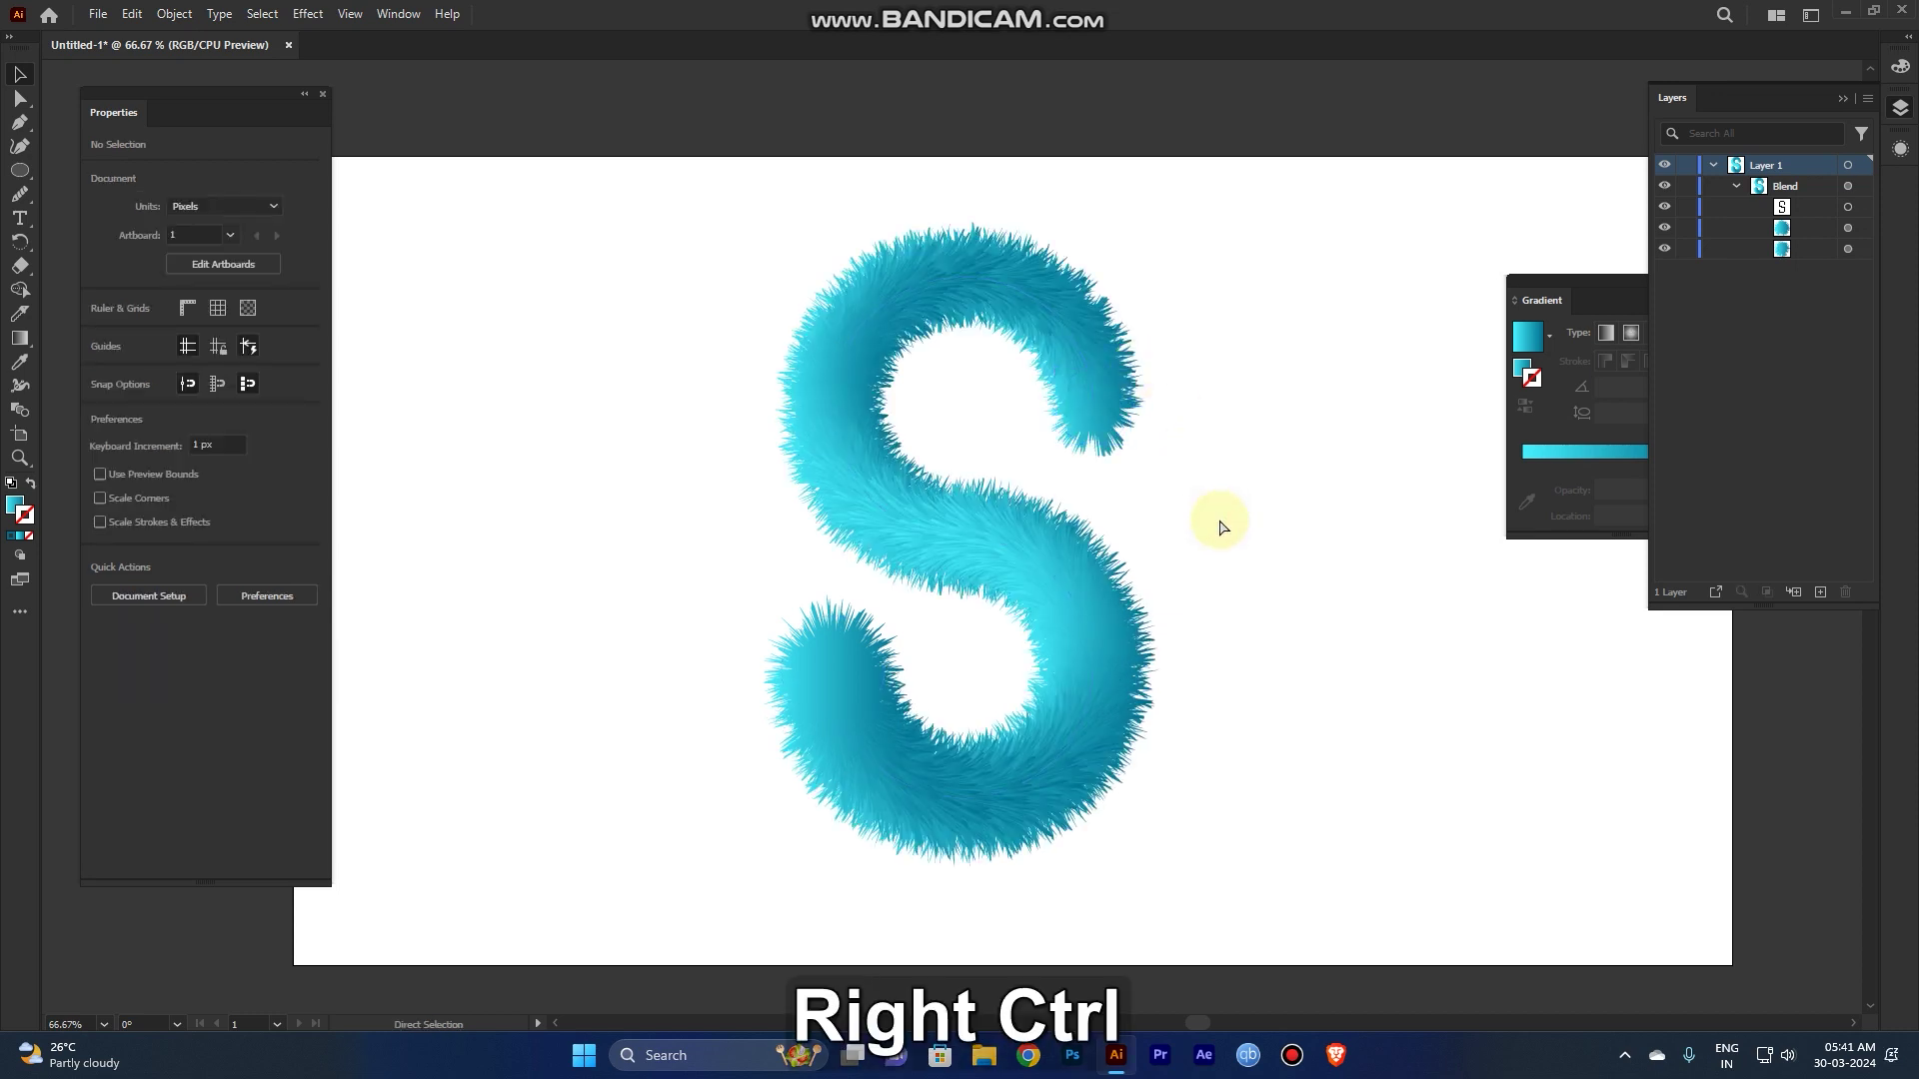
key("ctrl+minus")
left_click_drag(1195, 797, 730, 381)
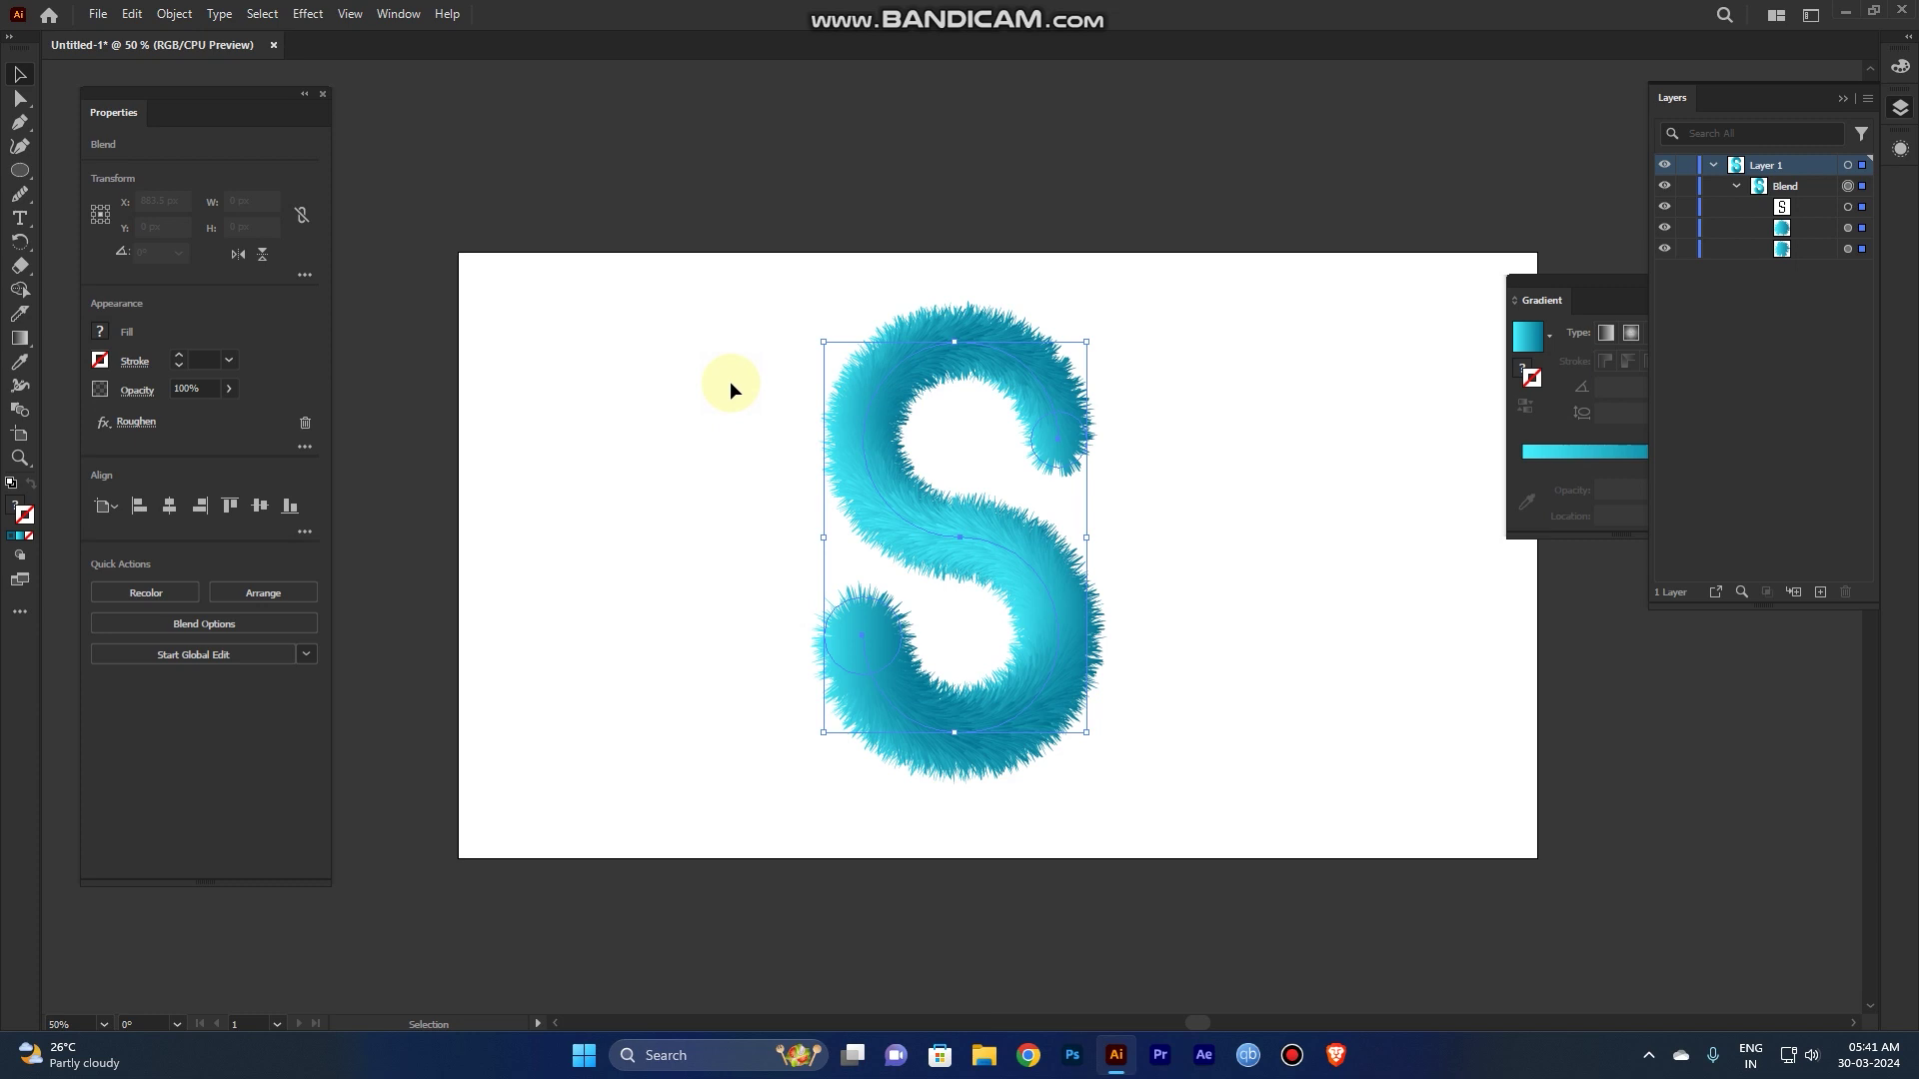
key("ctrl")
key("ctrl+plus")
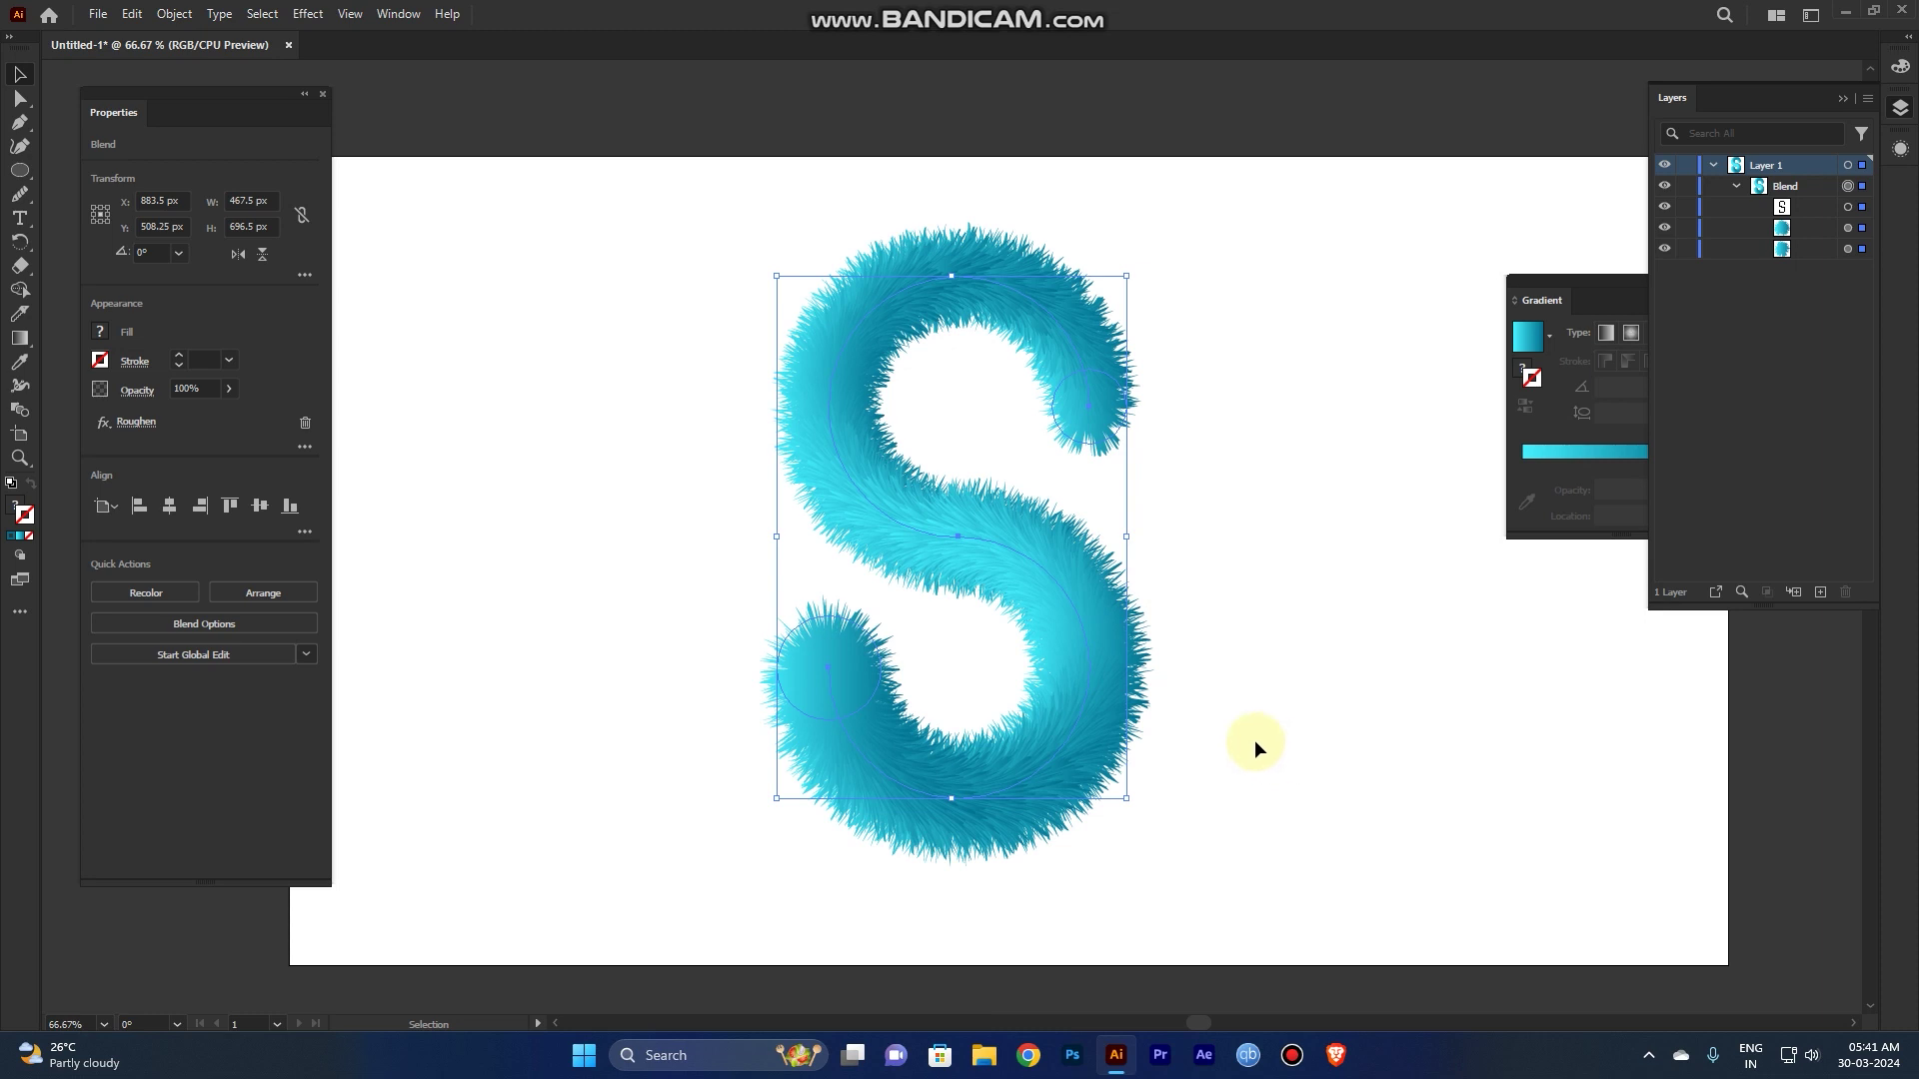
left_click(1255, 740)
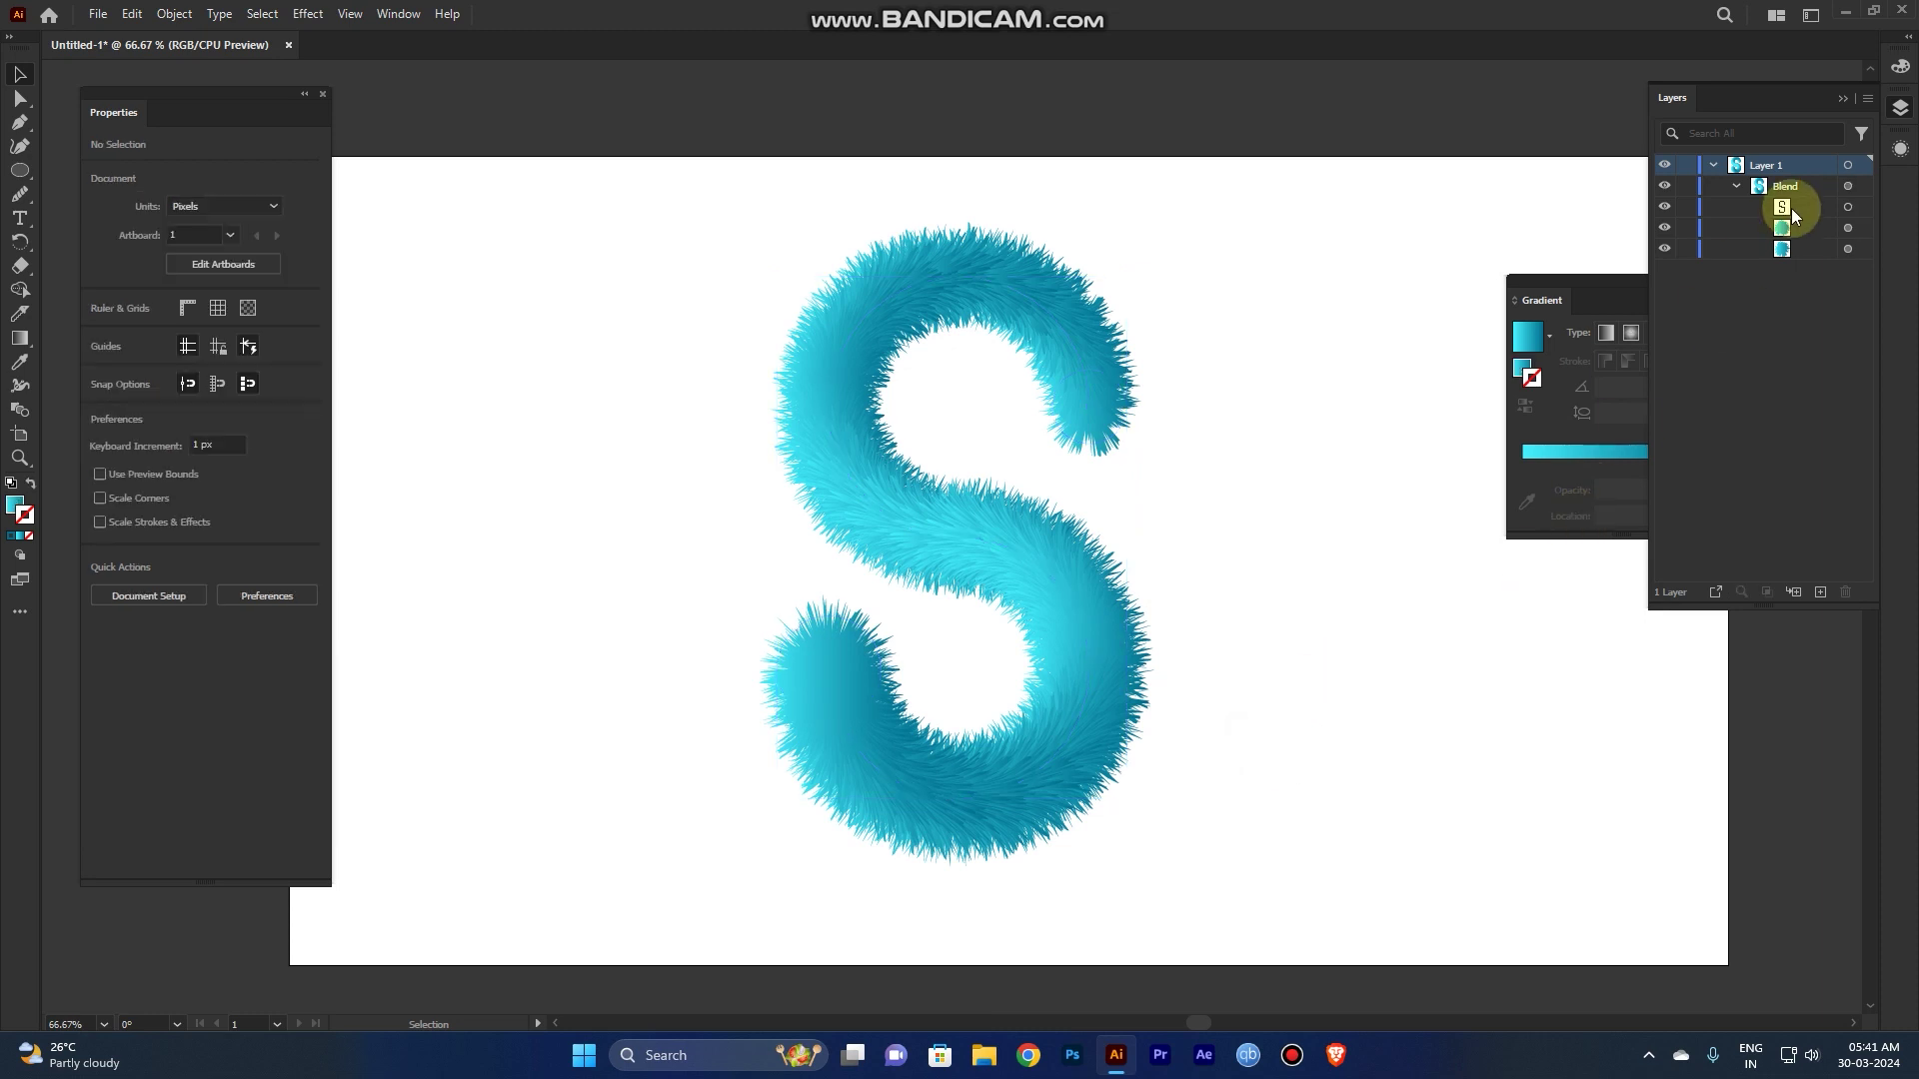
left_click(1848, 167)
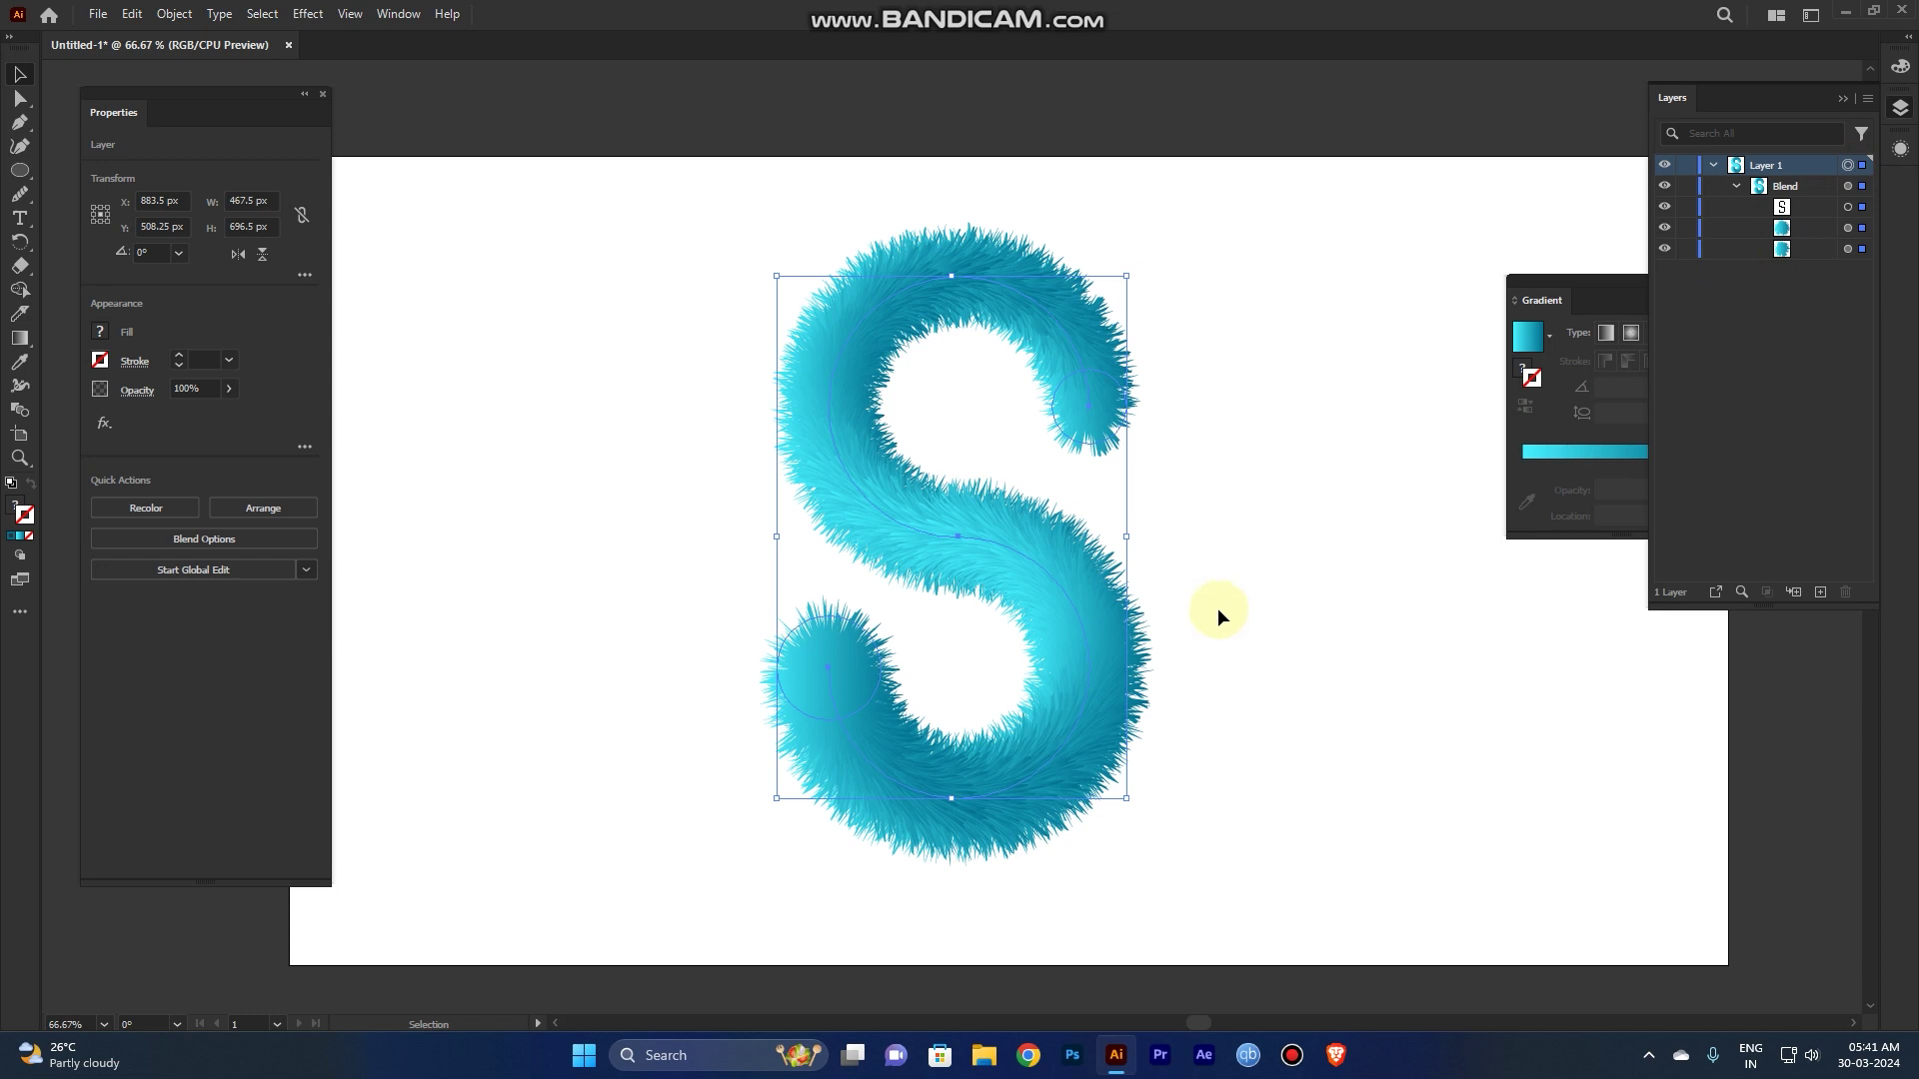
left_click(165, 22)
left_click(241, 628)
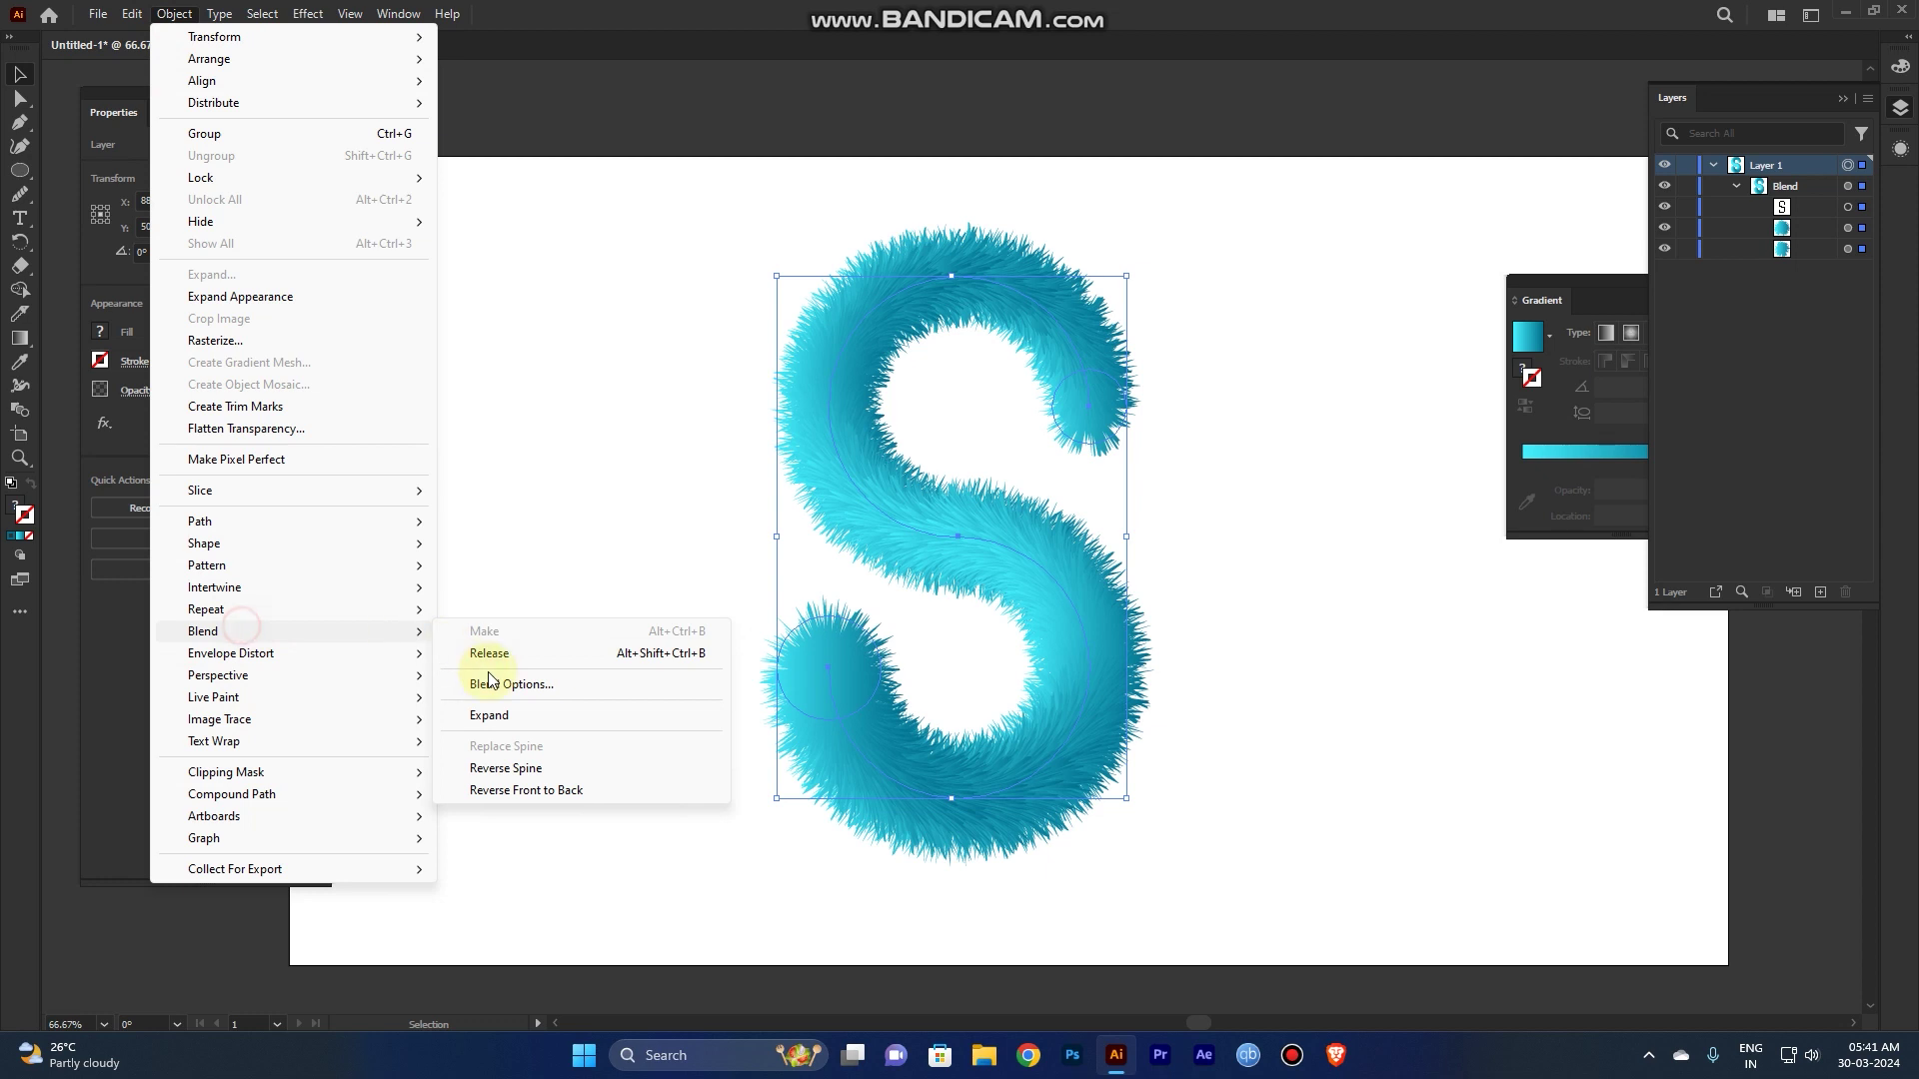
left_click(521, 770)
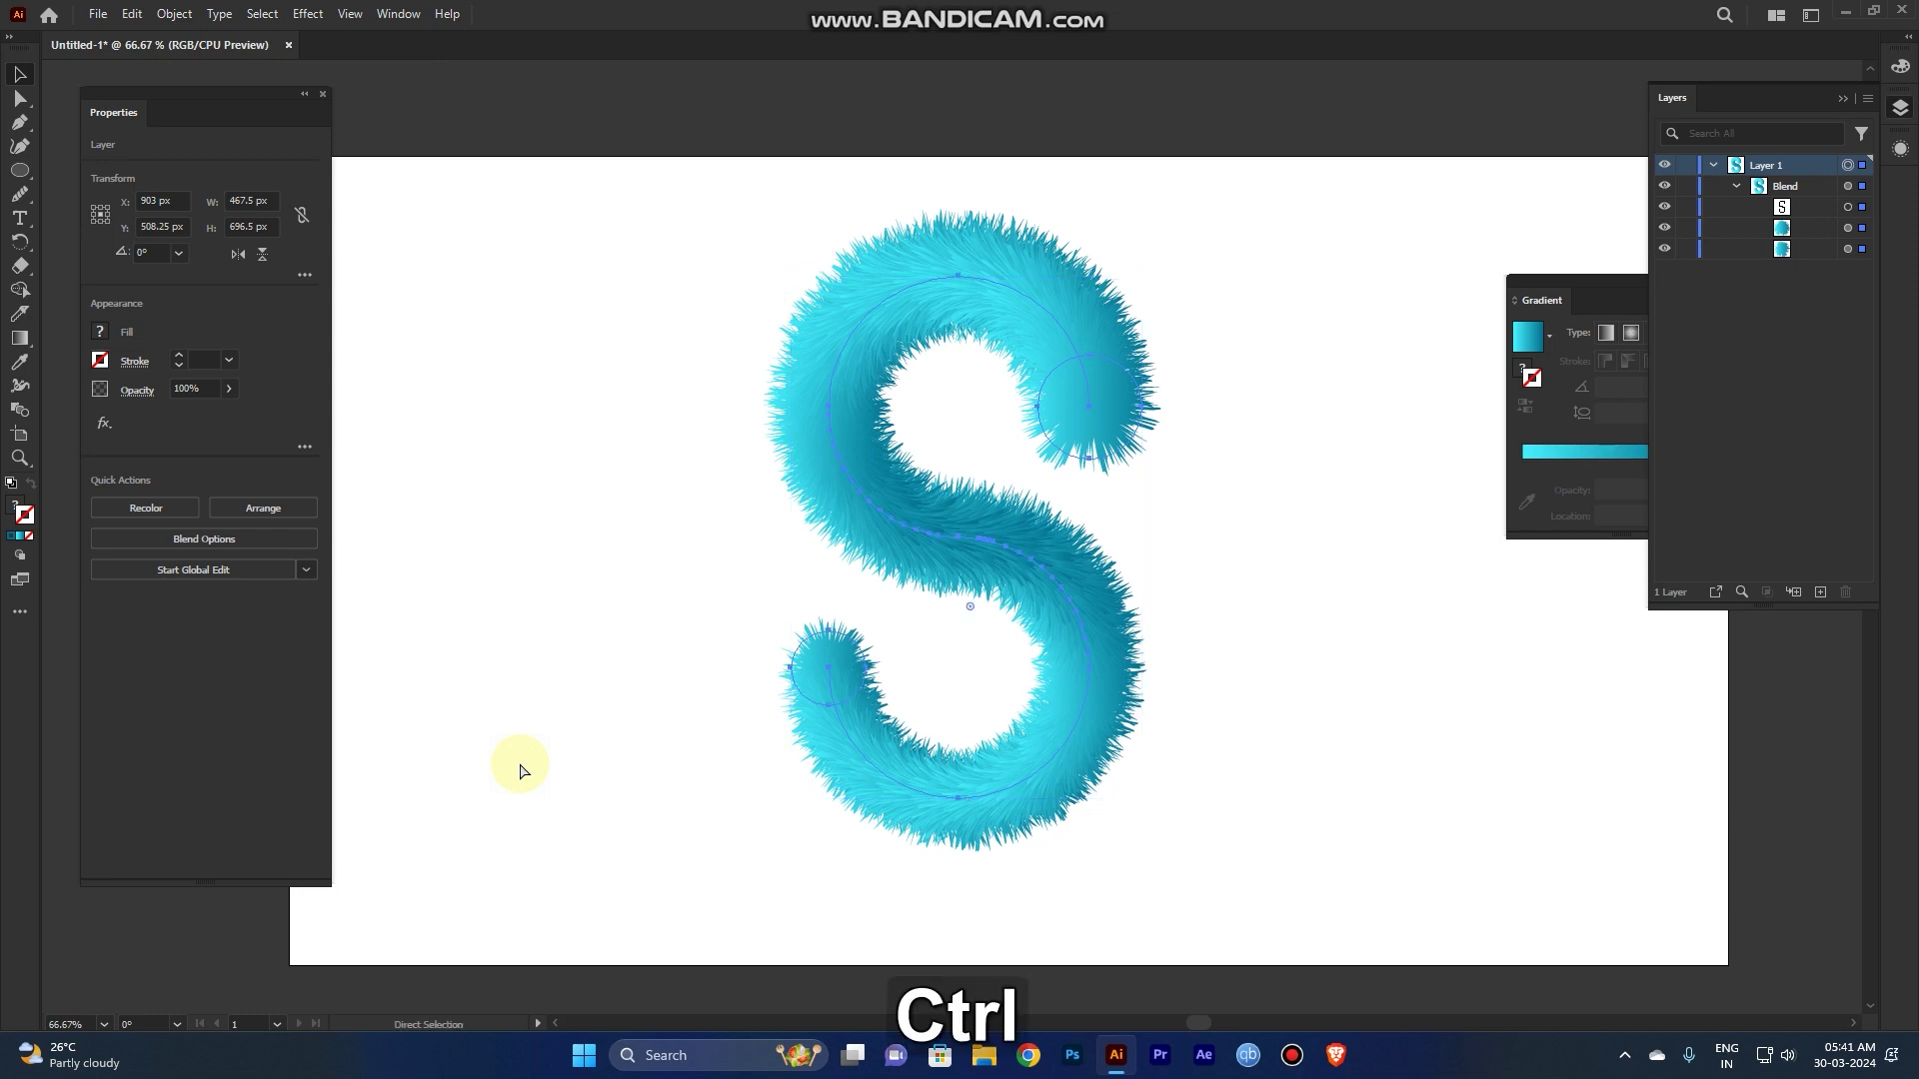
key("ctrl+z")
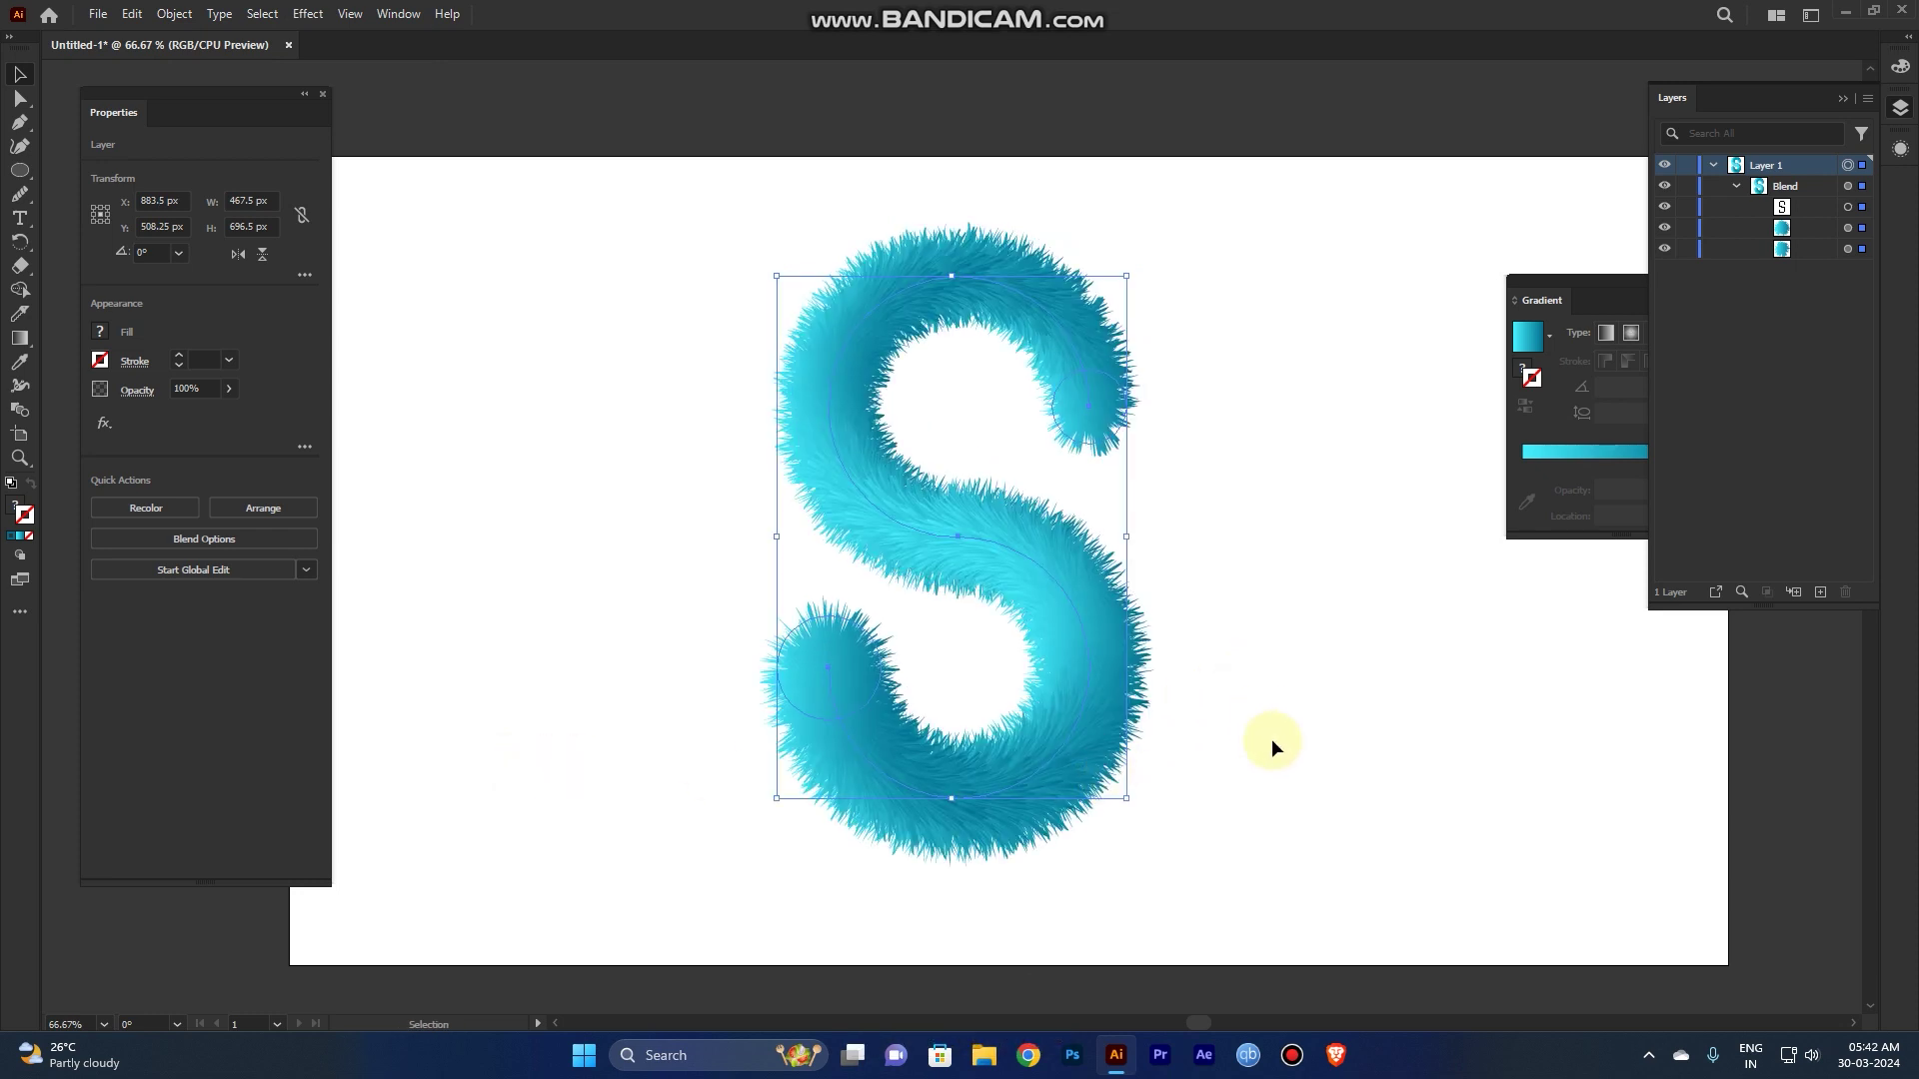
left_click_drag(1281, 895, 671, 285)
left_click_drag(1233, 895, 662, 232)
left_click_drag(662, 232, 1250, 895)
Step: Recolor the fur S through several hue trials, settling on a turquoise-teal shade
left_click(135, 508)
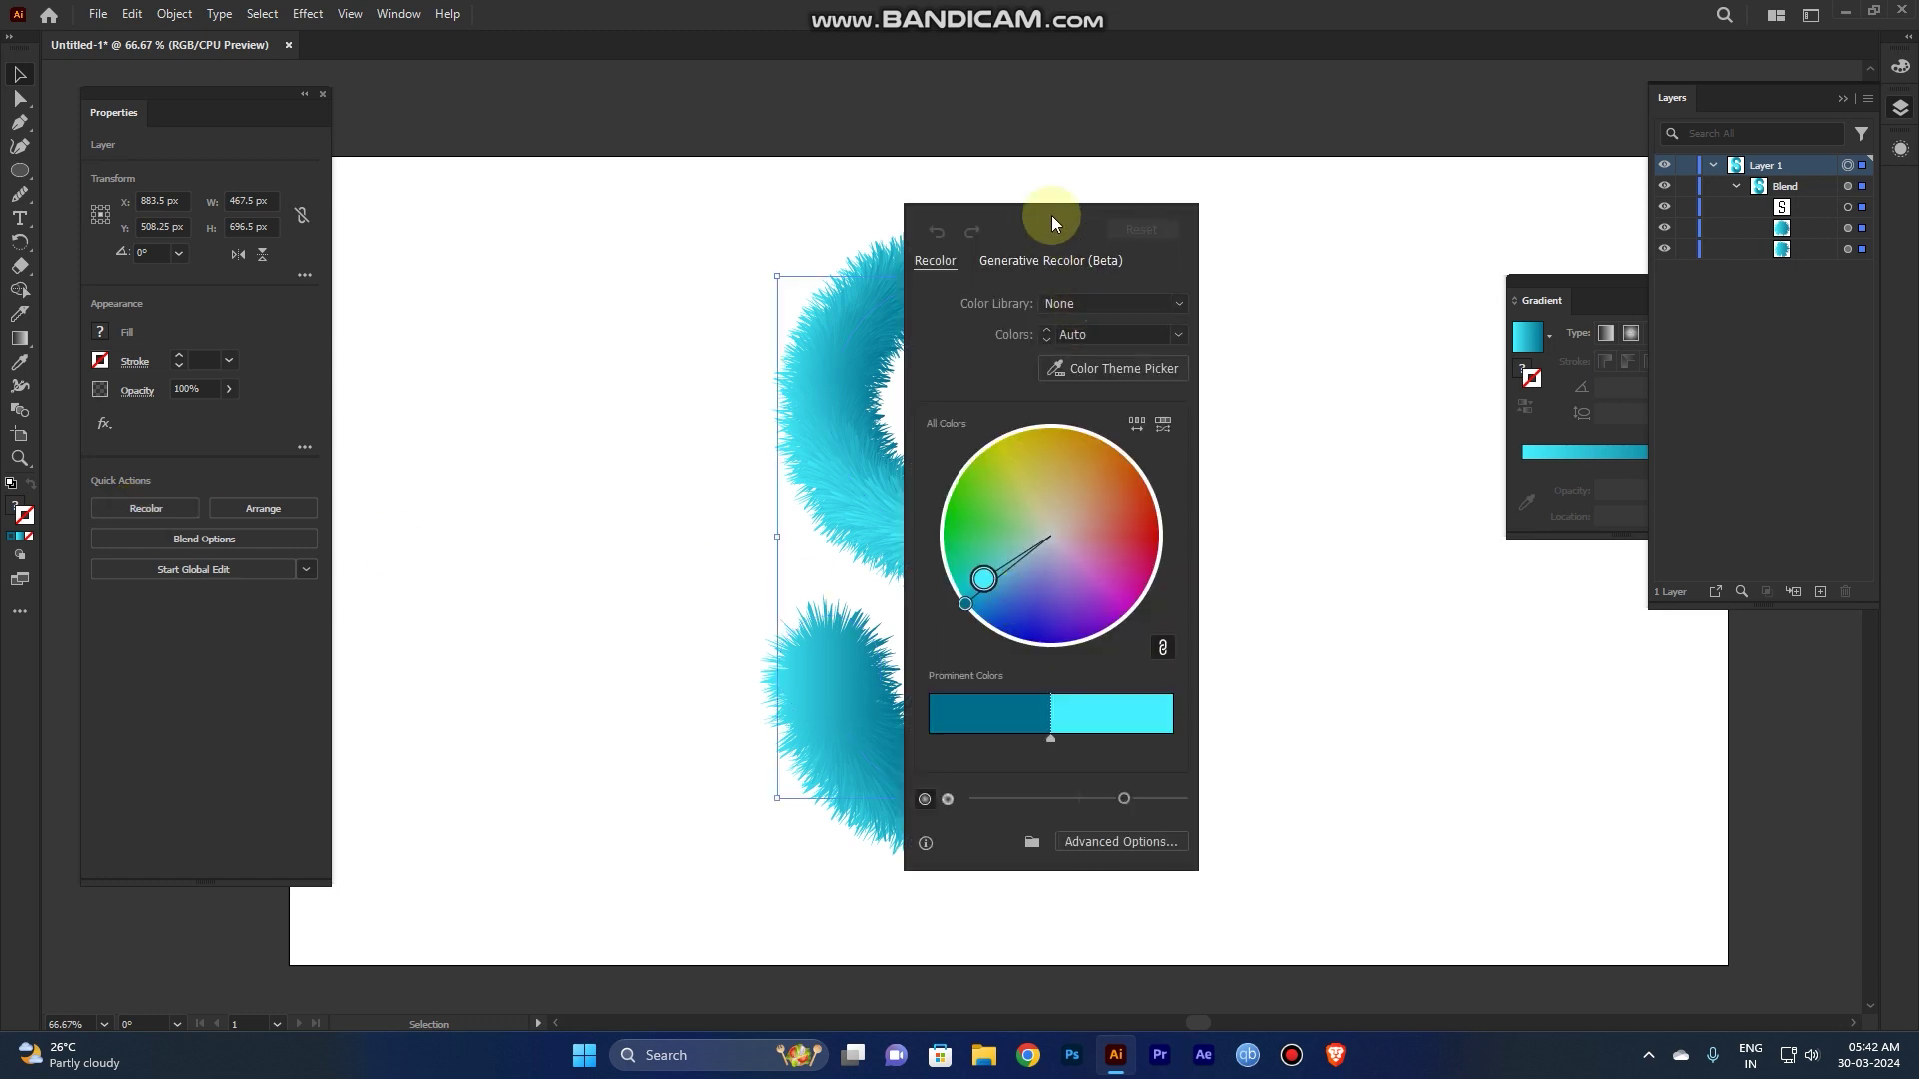
left_click_drag(1052, 214, 1318, 210)
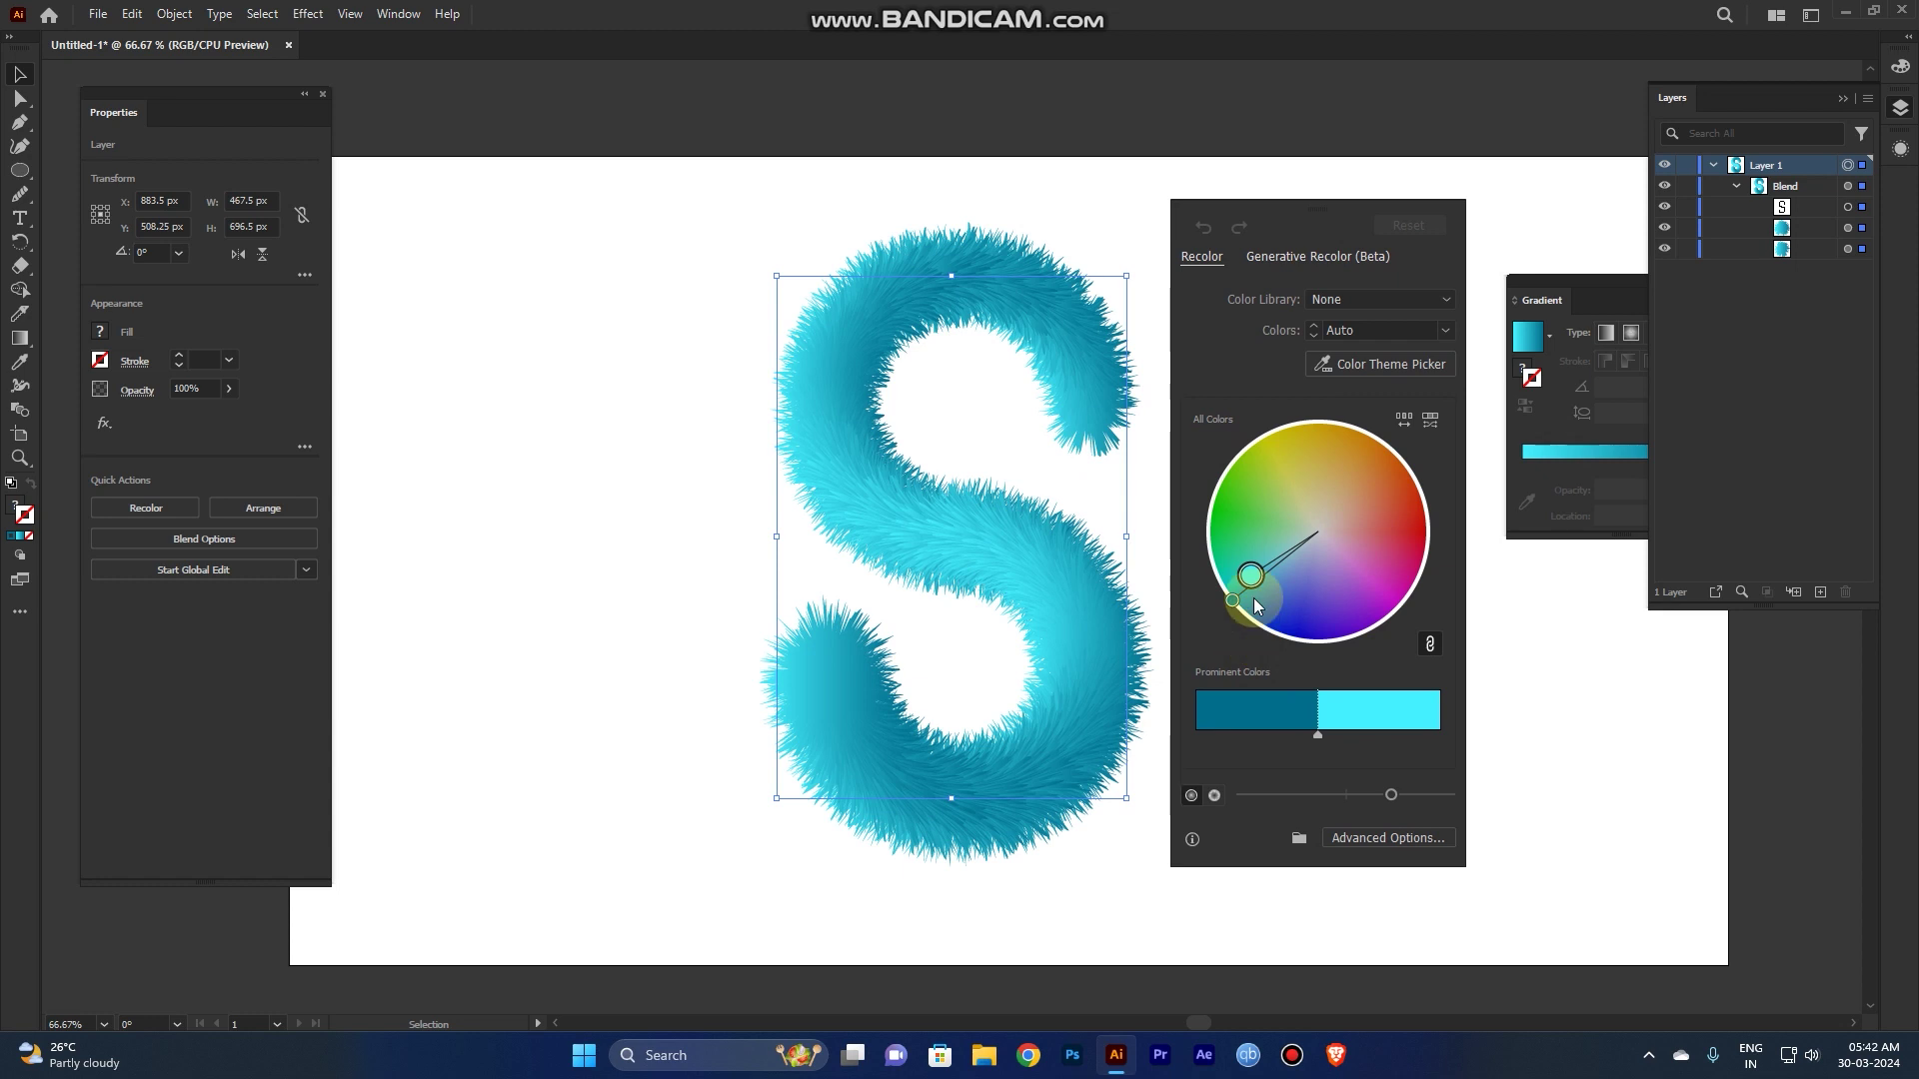
left_click_drag(1255, 578, 1260, 498)
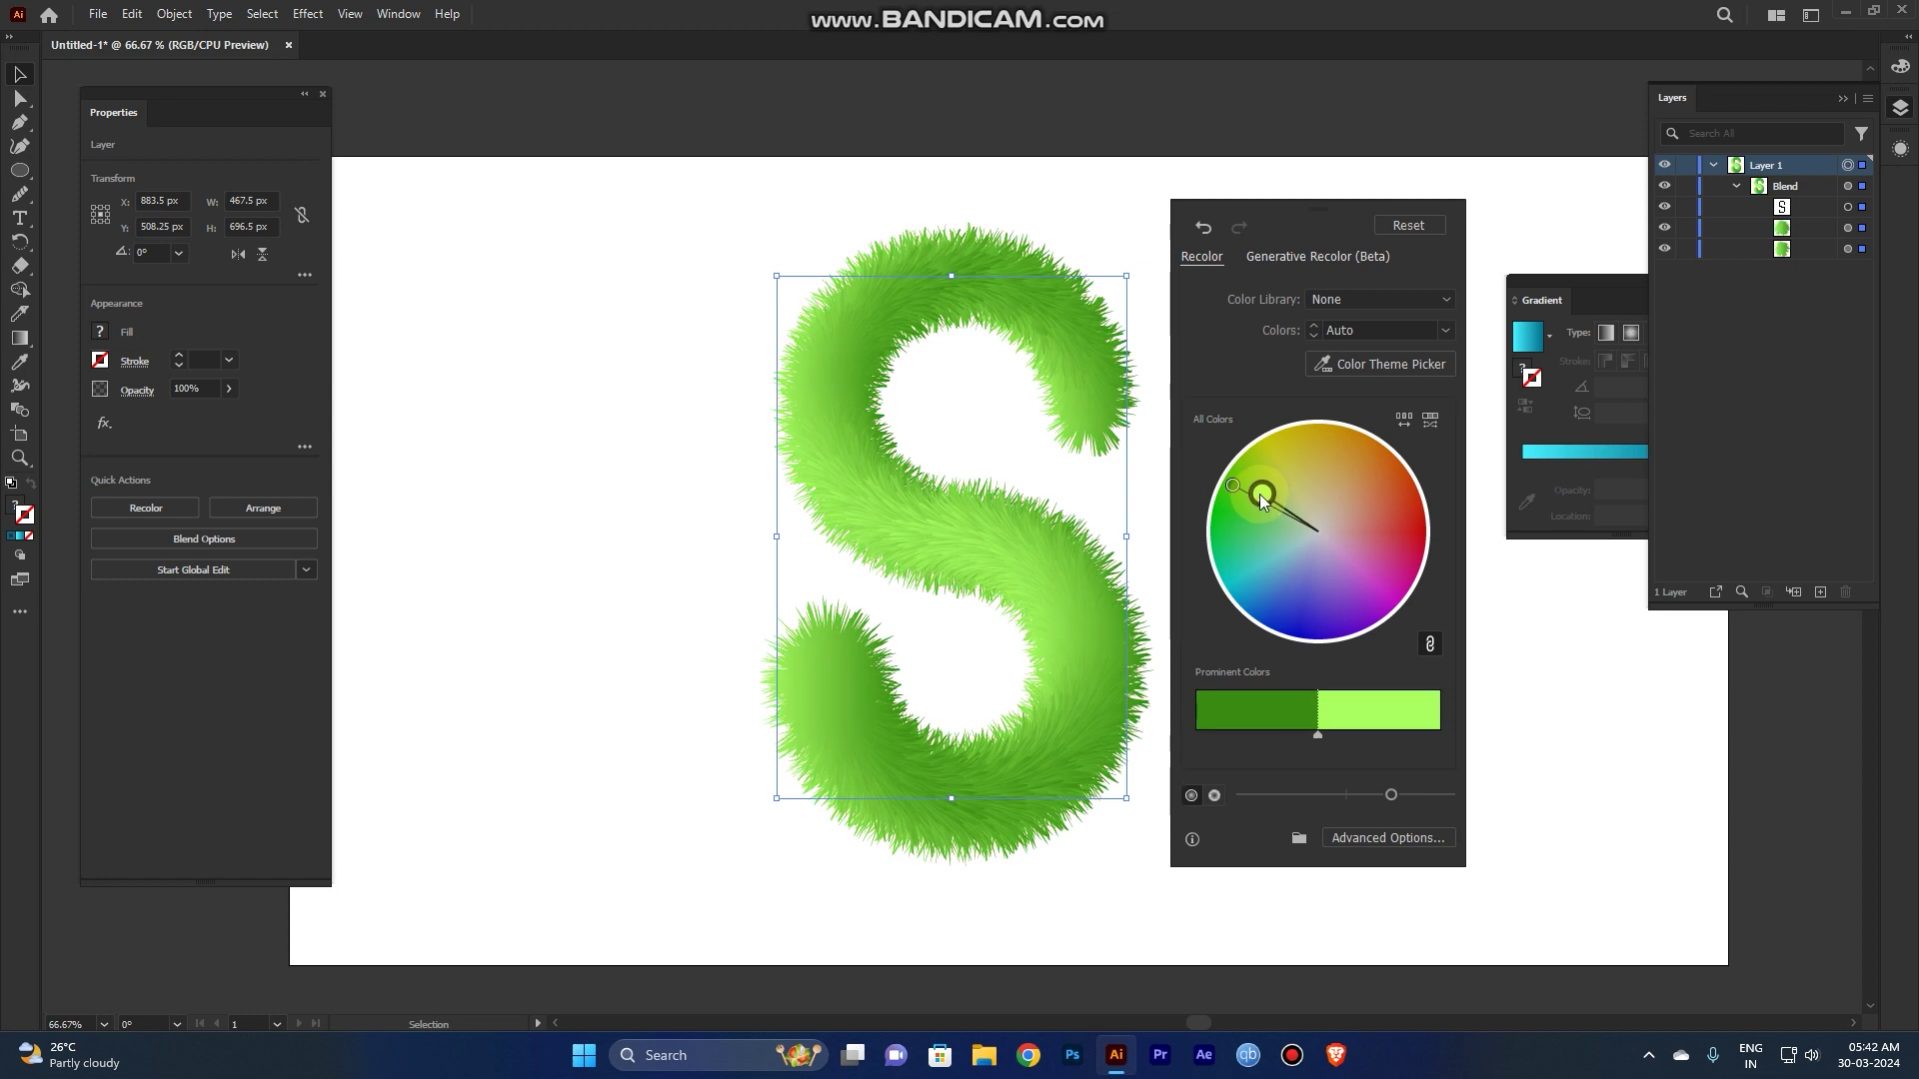
left_click_drag(1265, 496, 1275, 475)
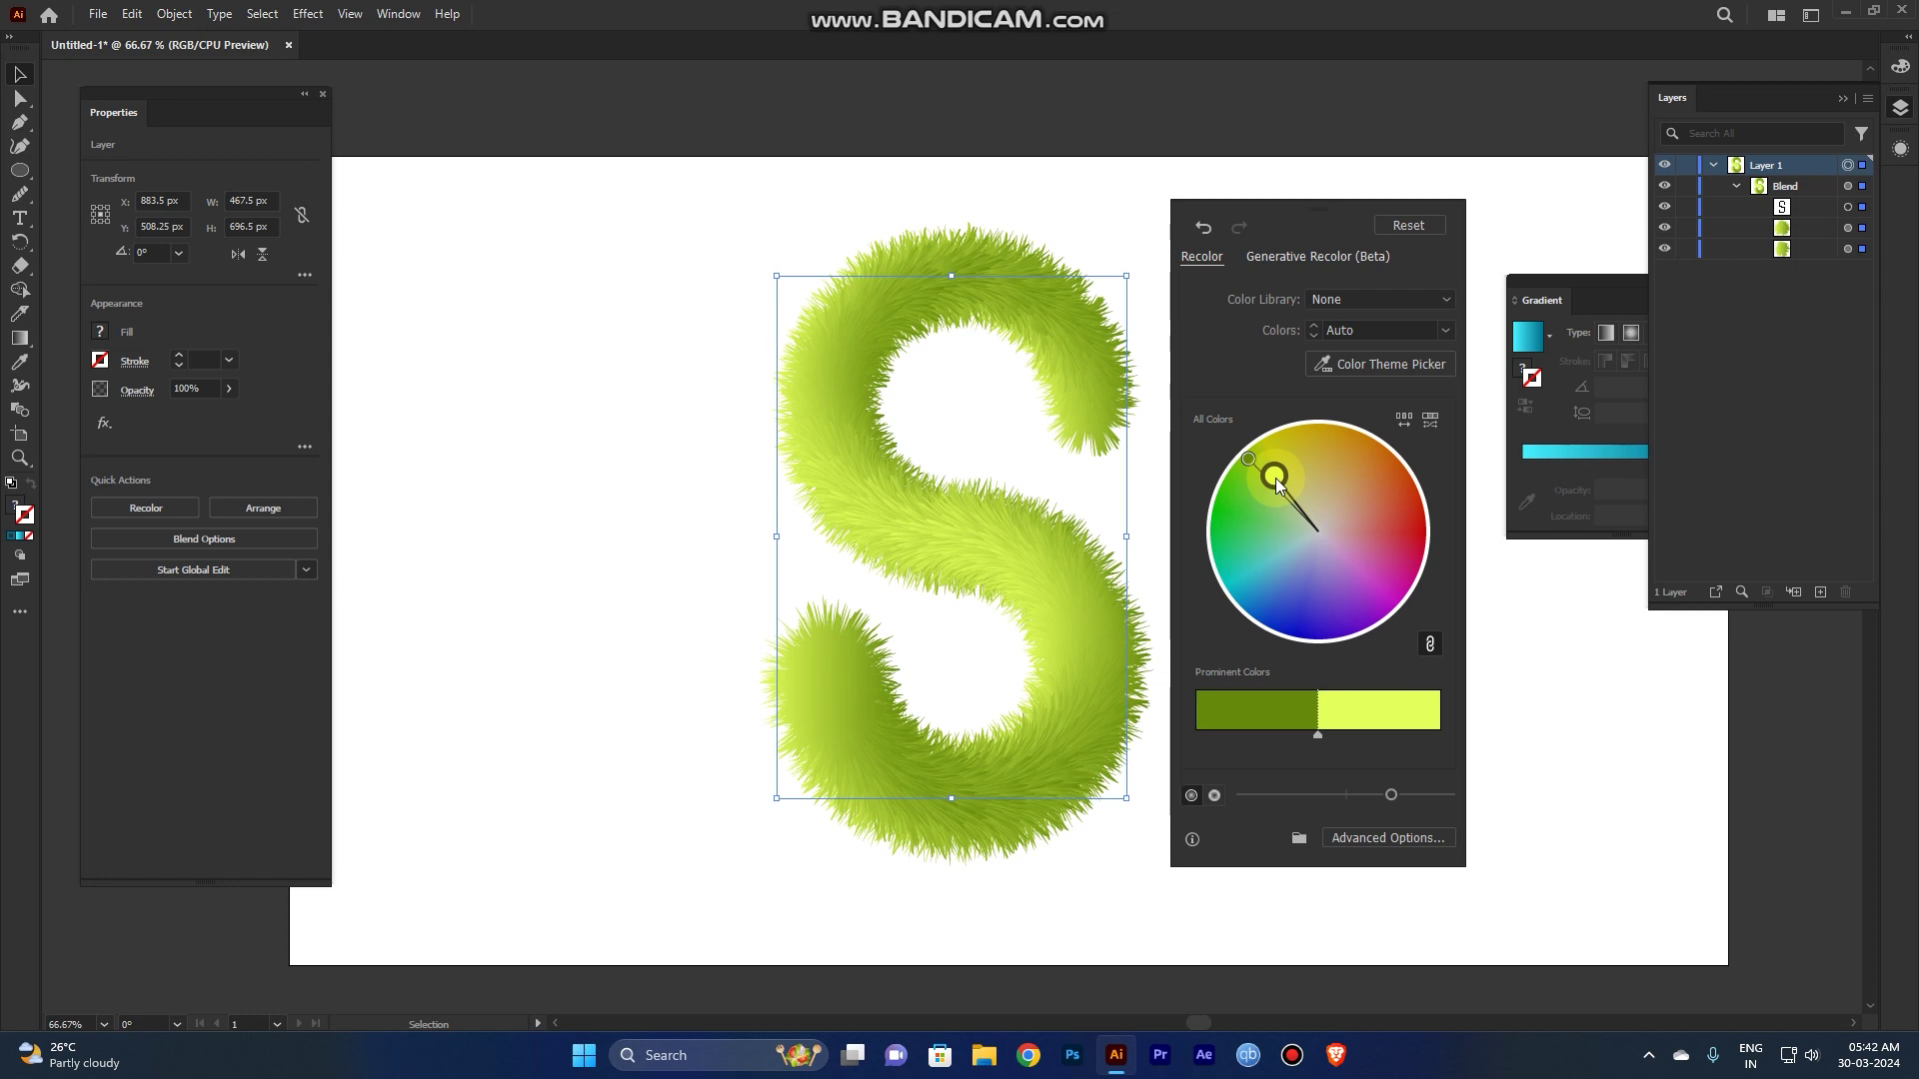
left_click_drag(1275, 478, 1317, 569)
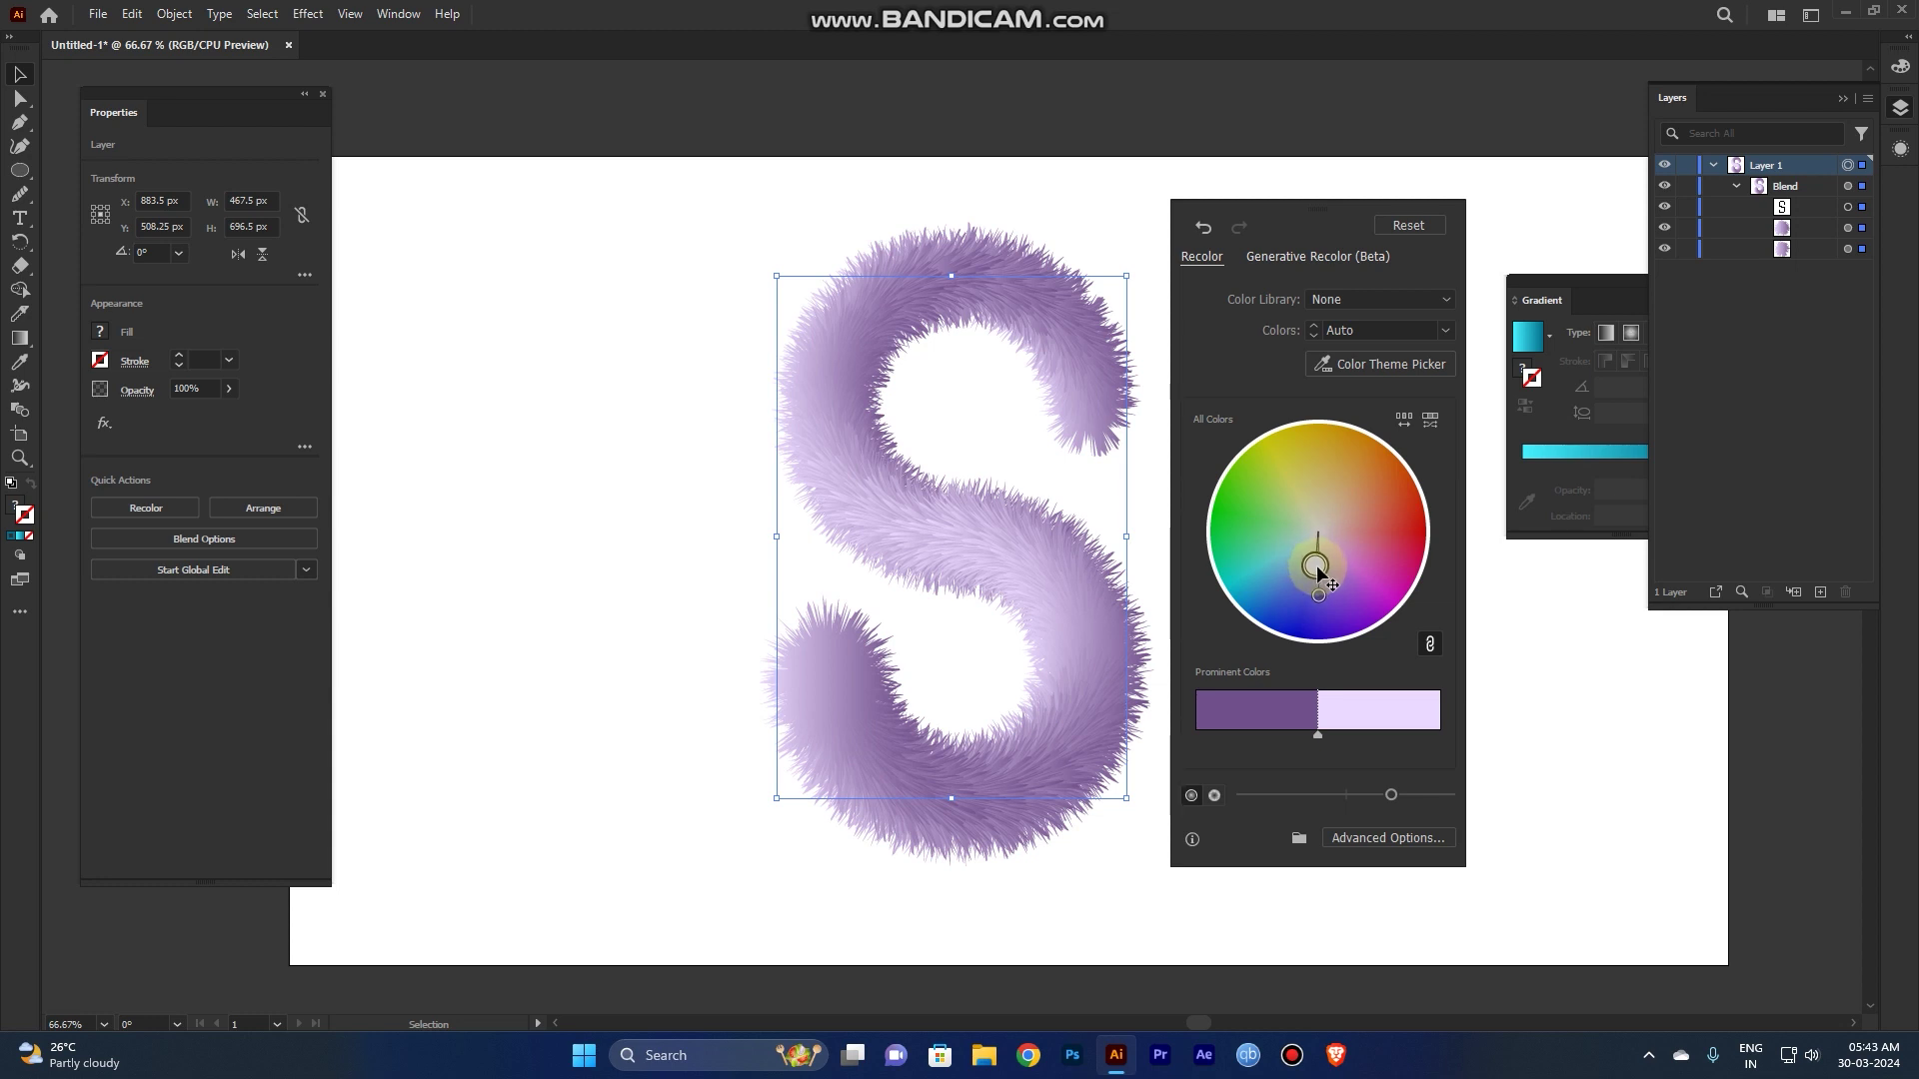
mouse_move(1316, 565)
left_mouse_down()
mouse_move(1345, 568)
mouse_move(1291, 555)
left_mouse_up()
left_click_drag(1291, 552, 1280, 559)
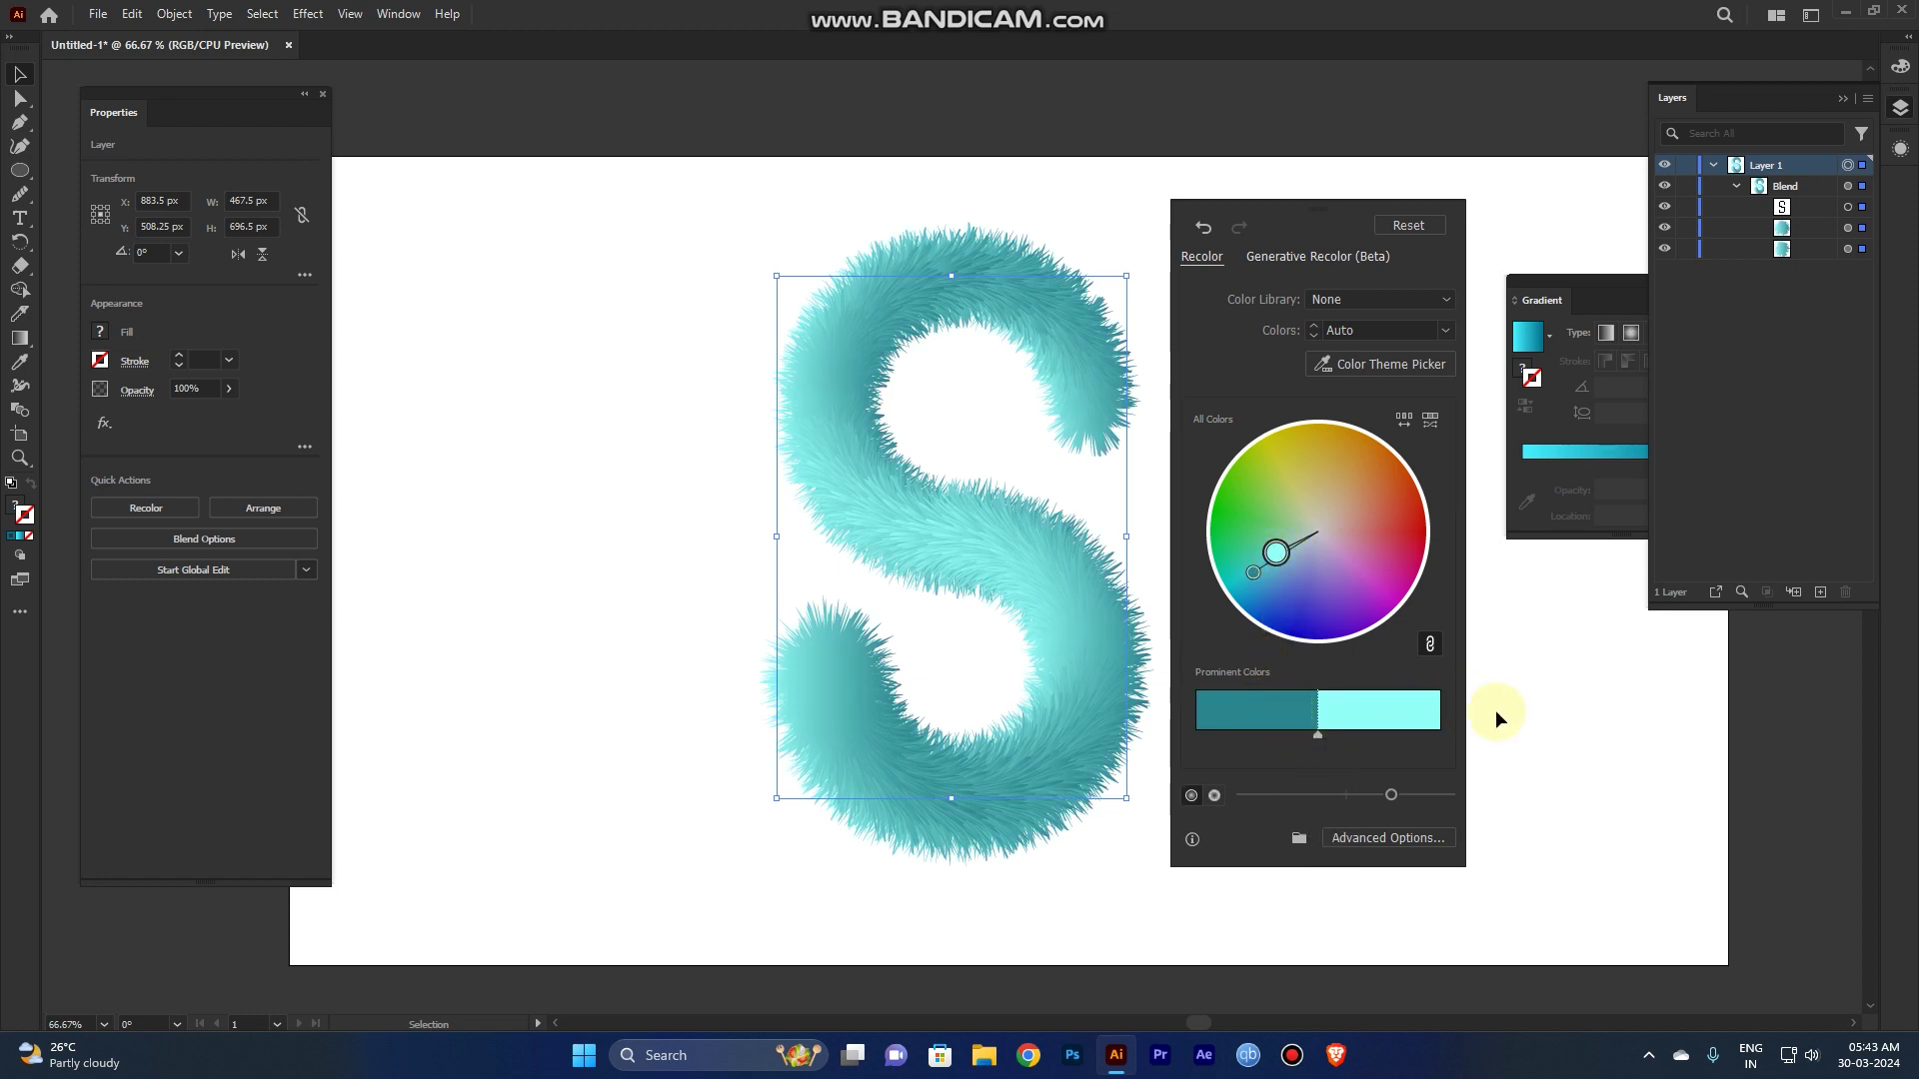
left_click(1550, 728)
Step: Alt-drag copies of the fur S so three S letters sit side by side
key("ctrl+minus")
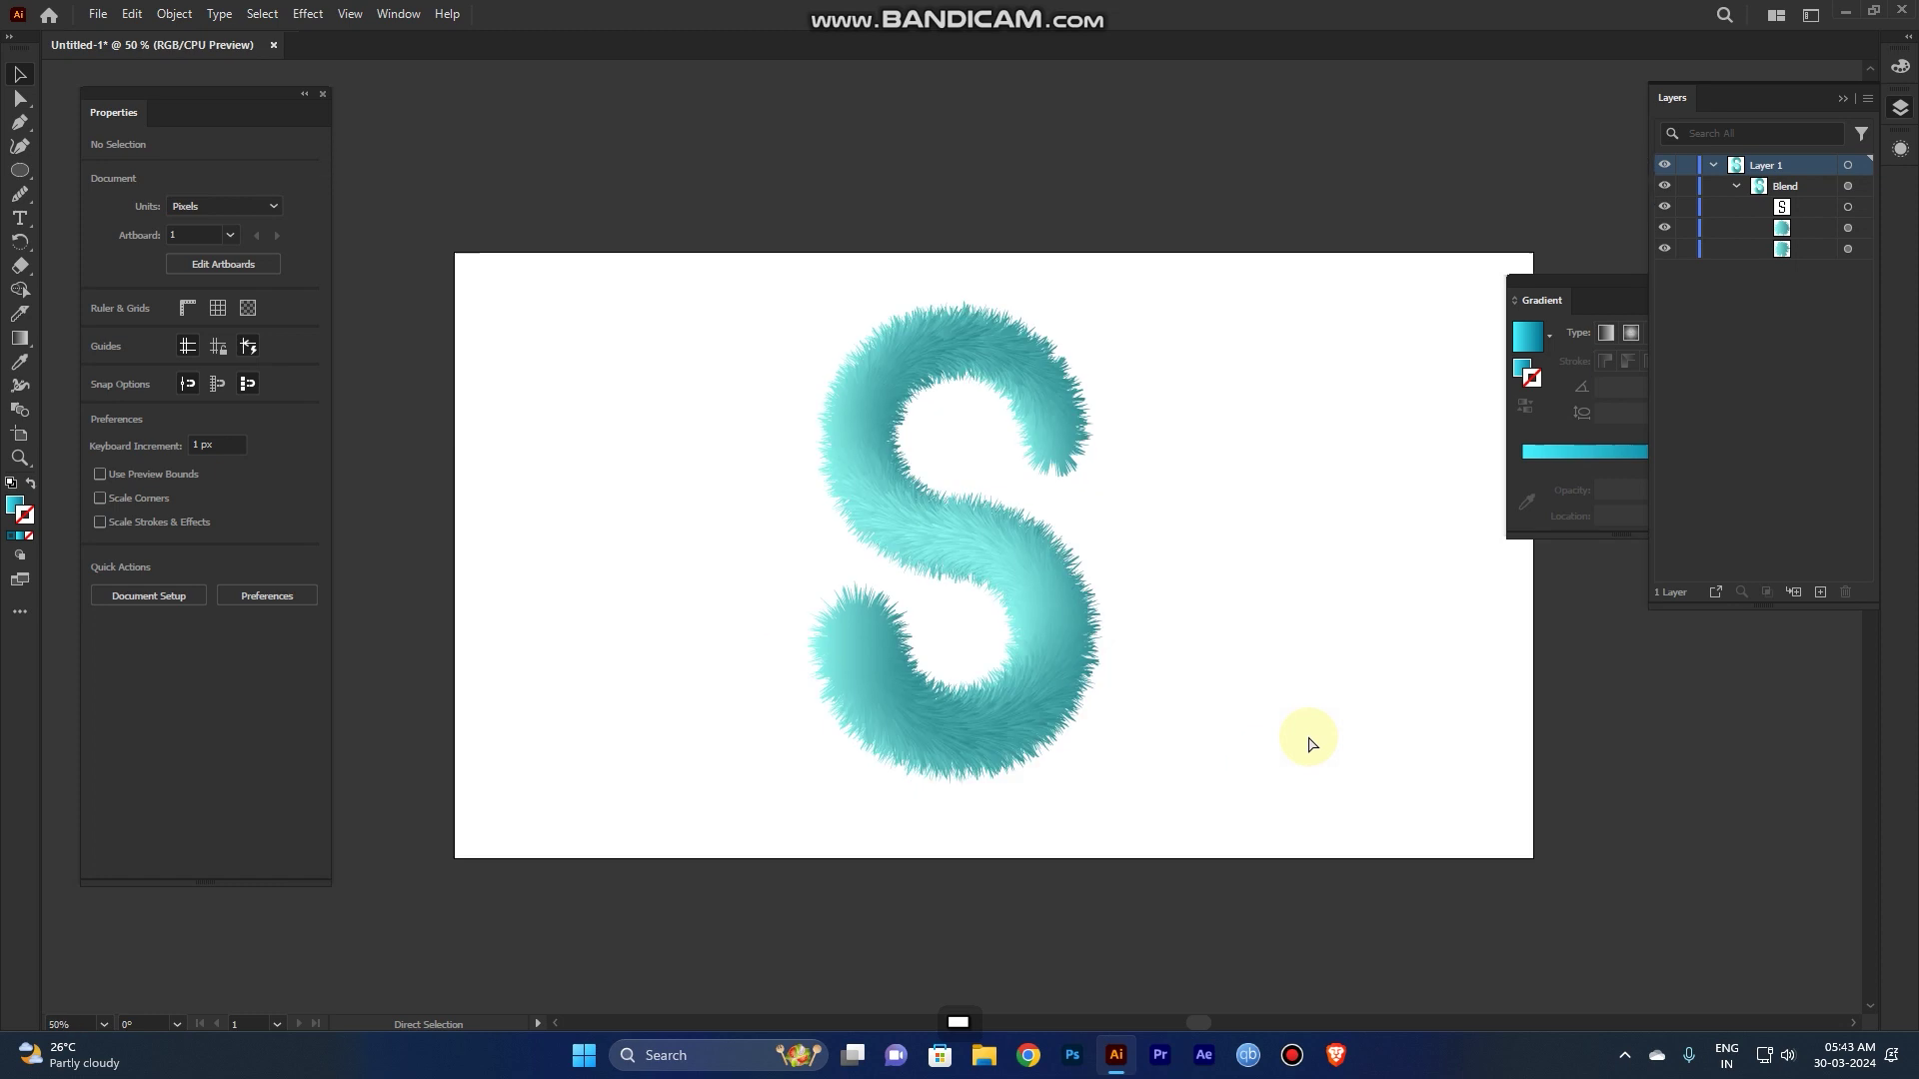
left_click_drag(1204, 785, 733, 398)
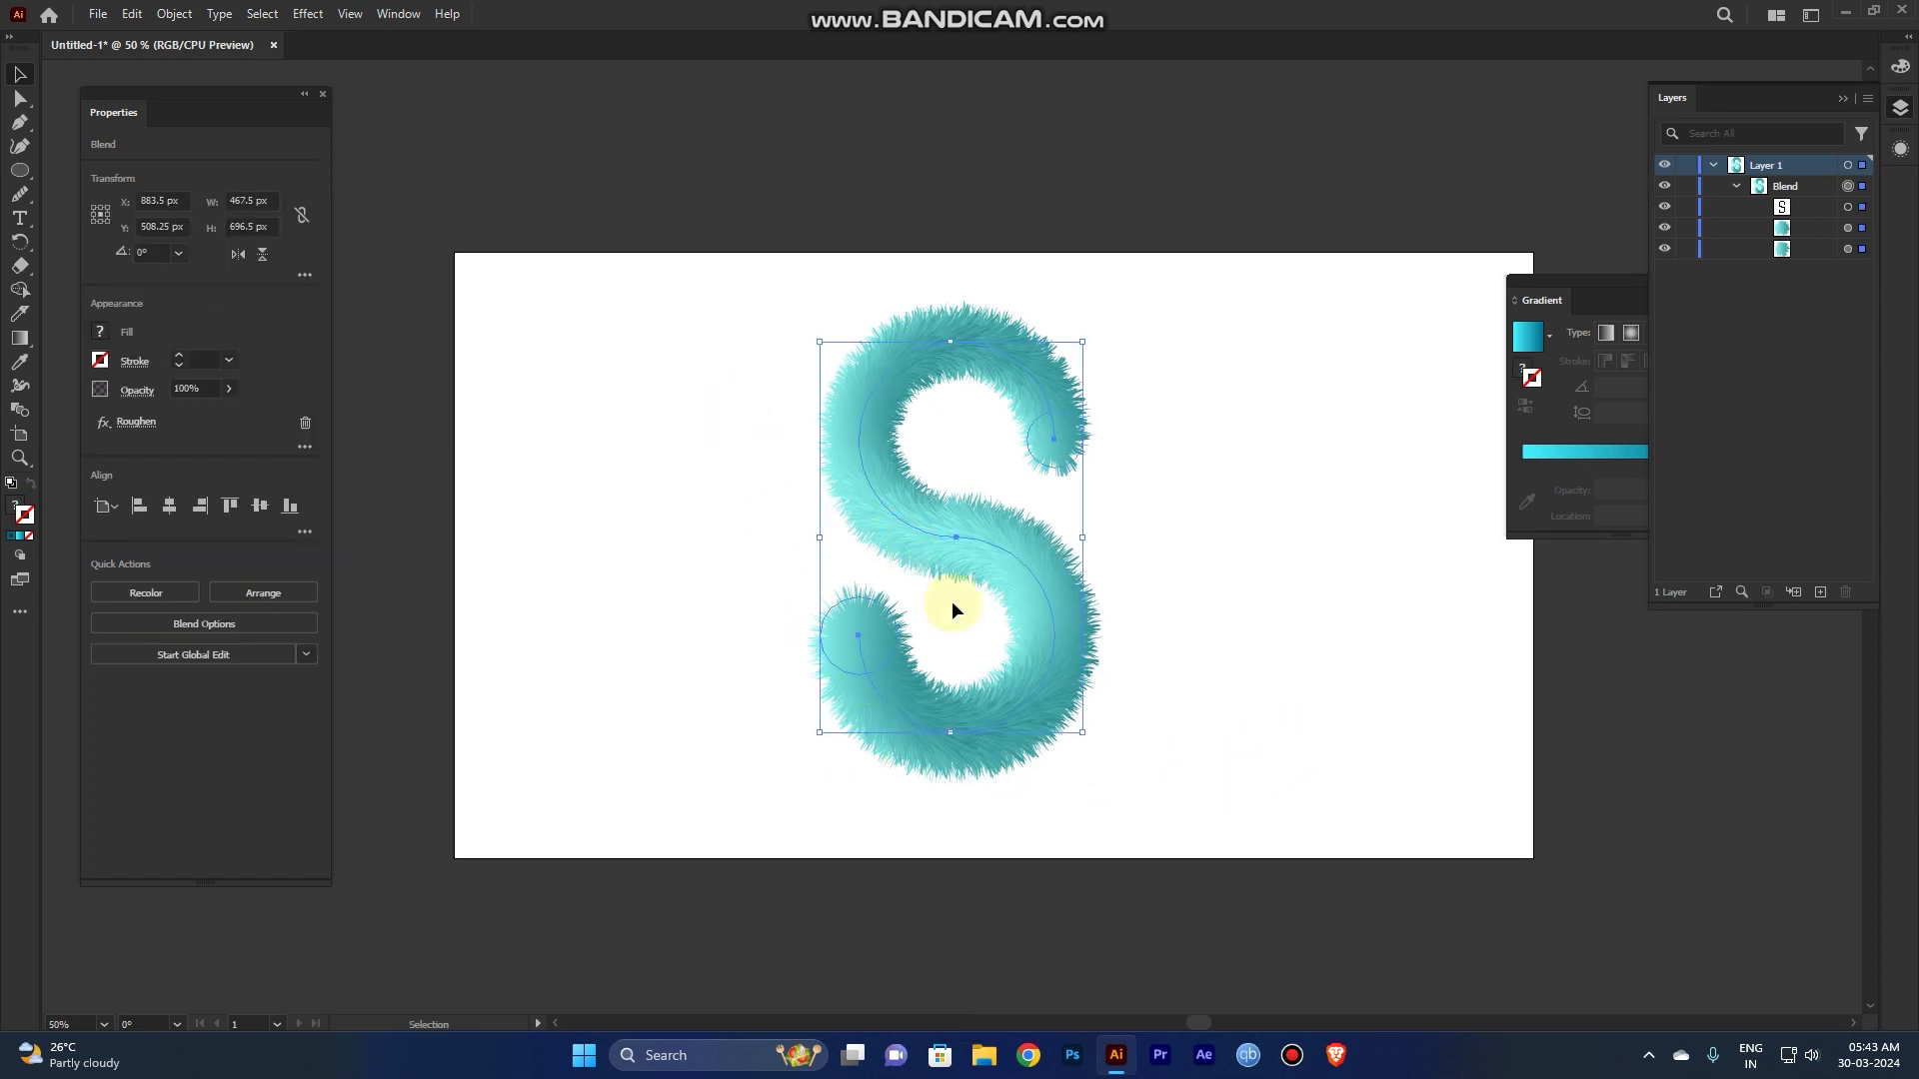
left_click_drag(1045, 670, 812, 672)
key("ctrl+z")
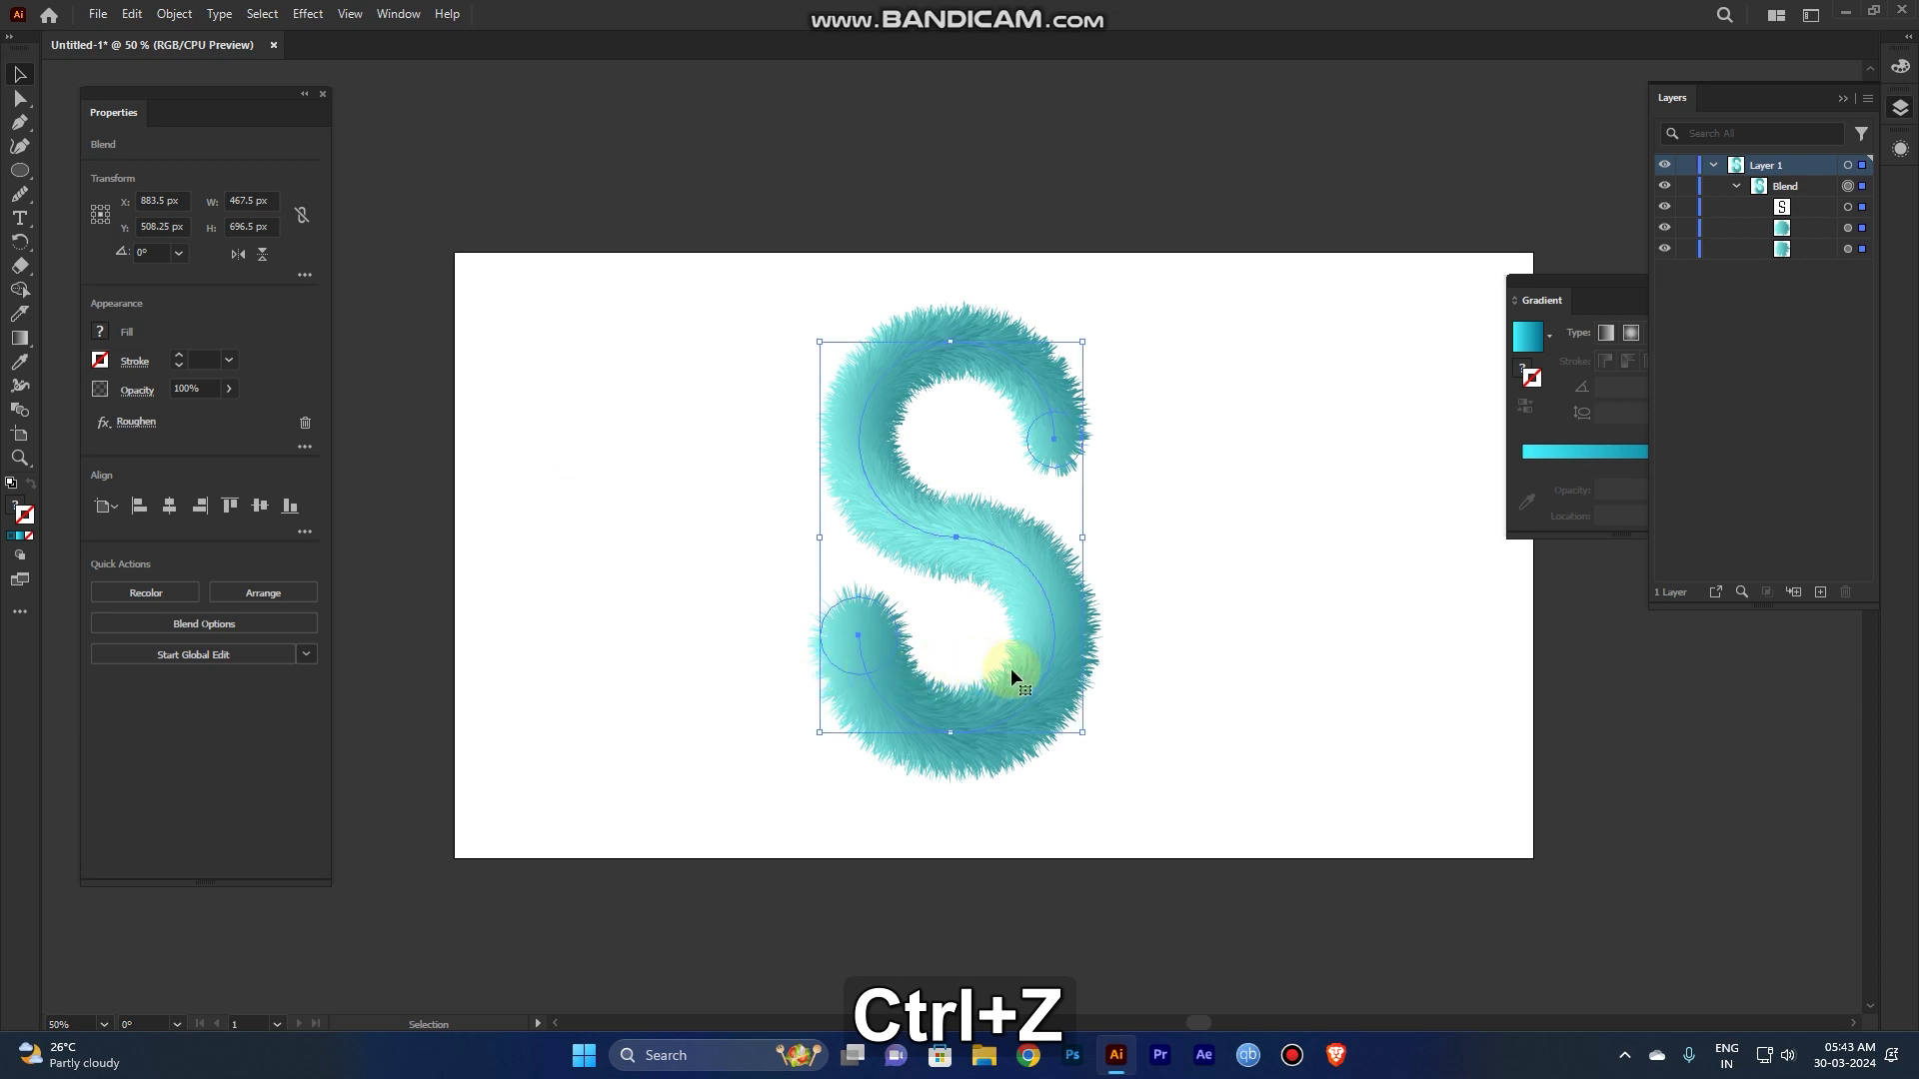
left_click_drag(1019, 677, 1419, 693)
Step: Recolor the middle fur S to yellow-green
left_click(880, 365)
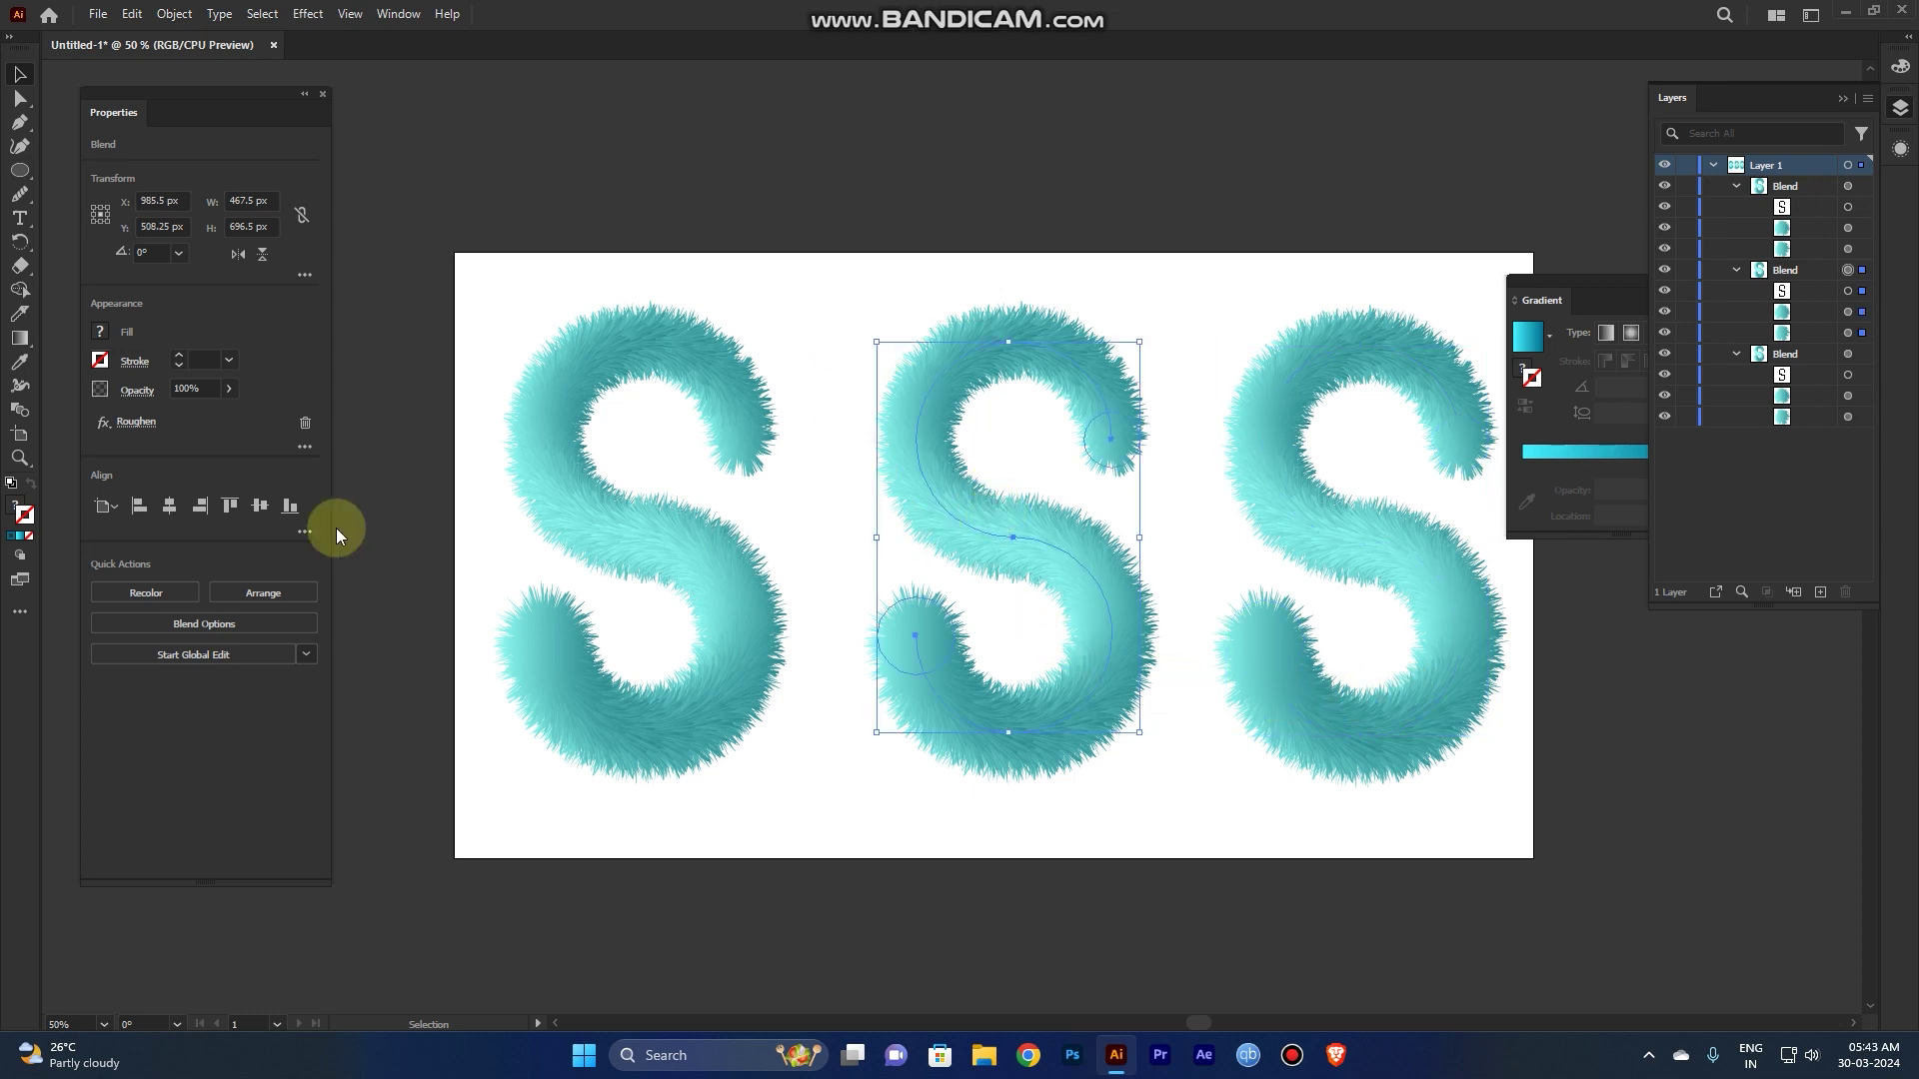
left_click(141, 589)
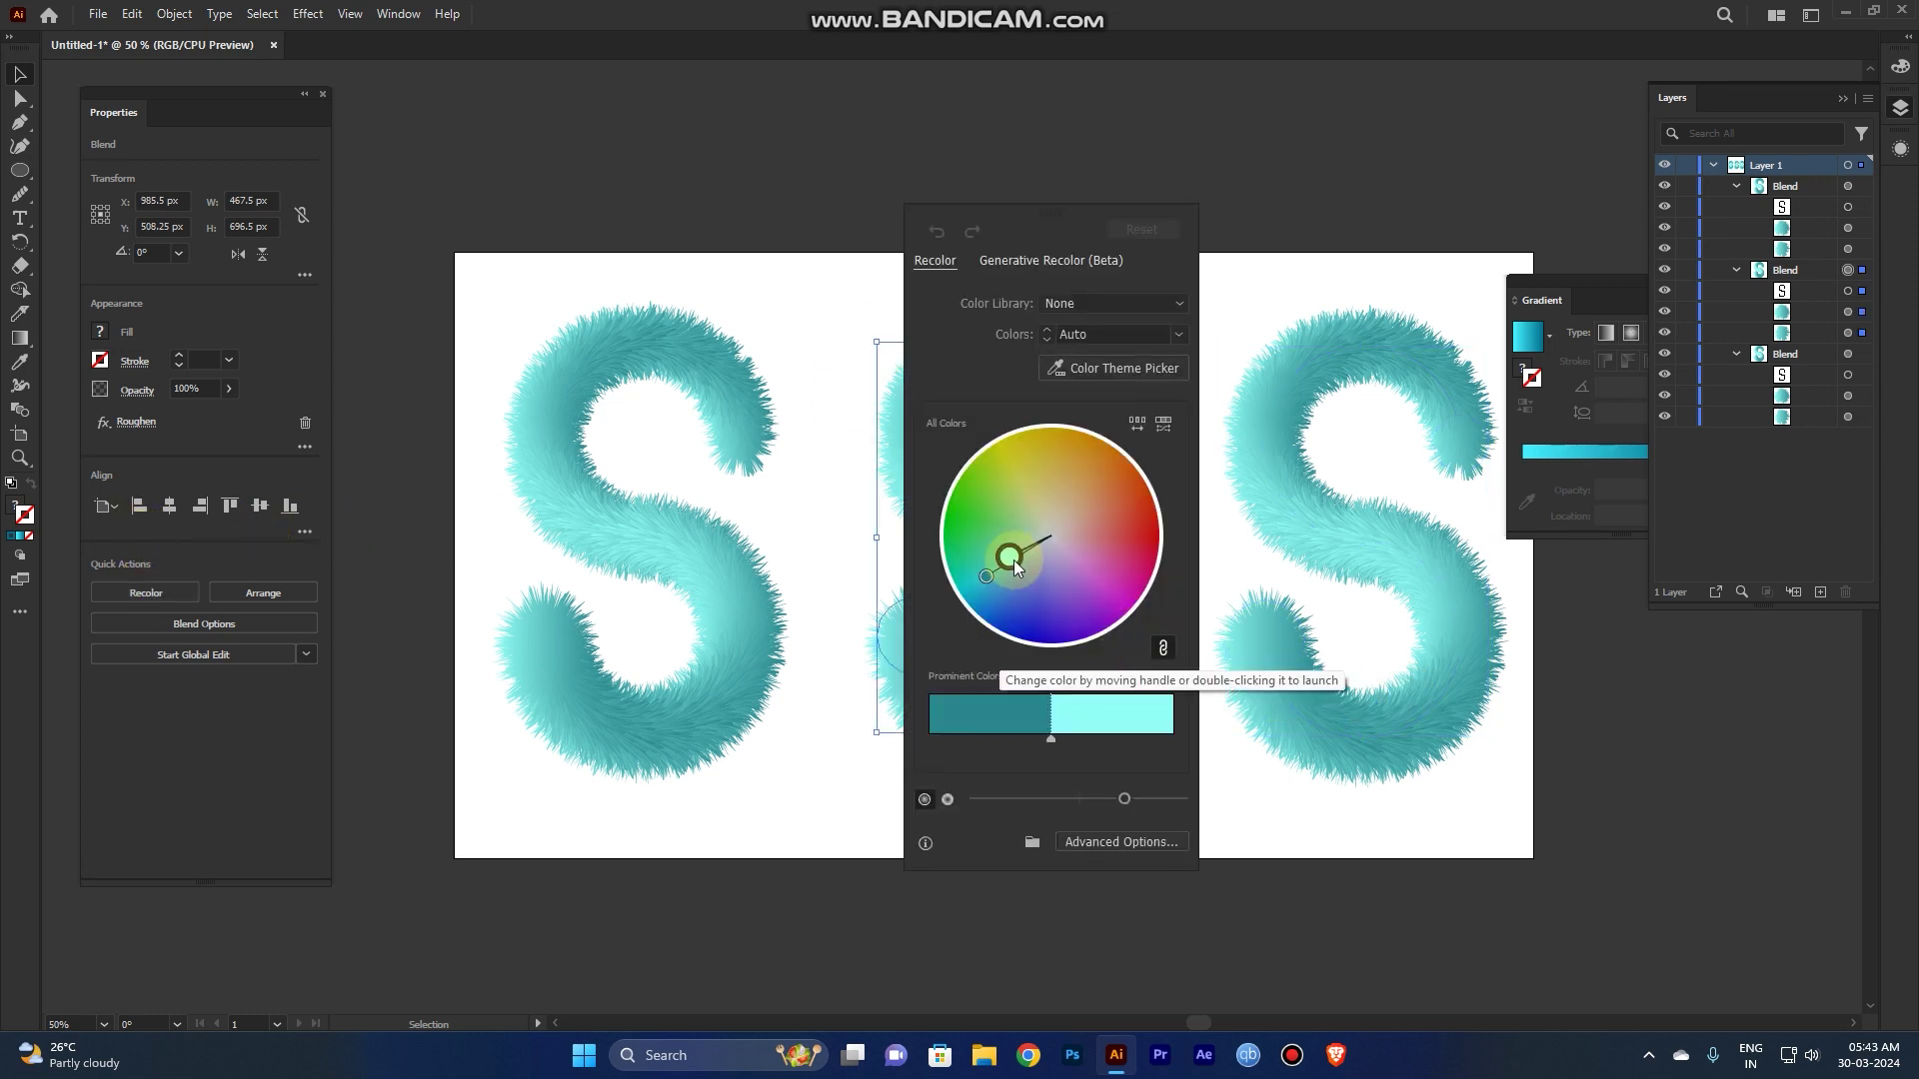
left_click_drag(1005, 544, 1019, 507)
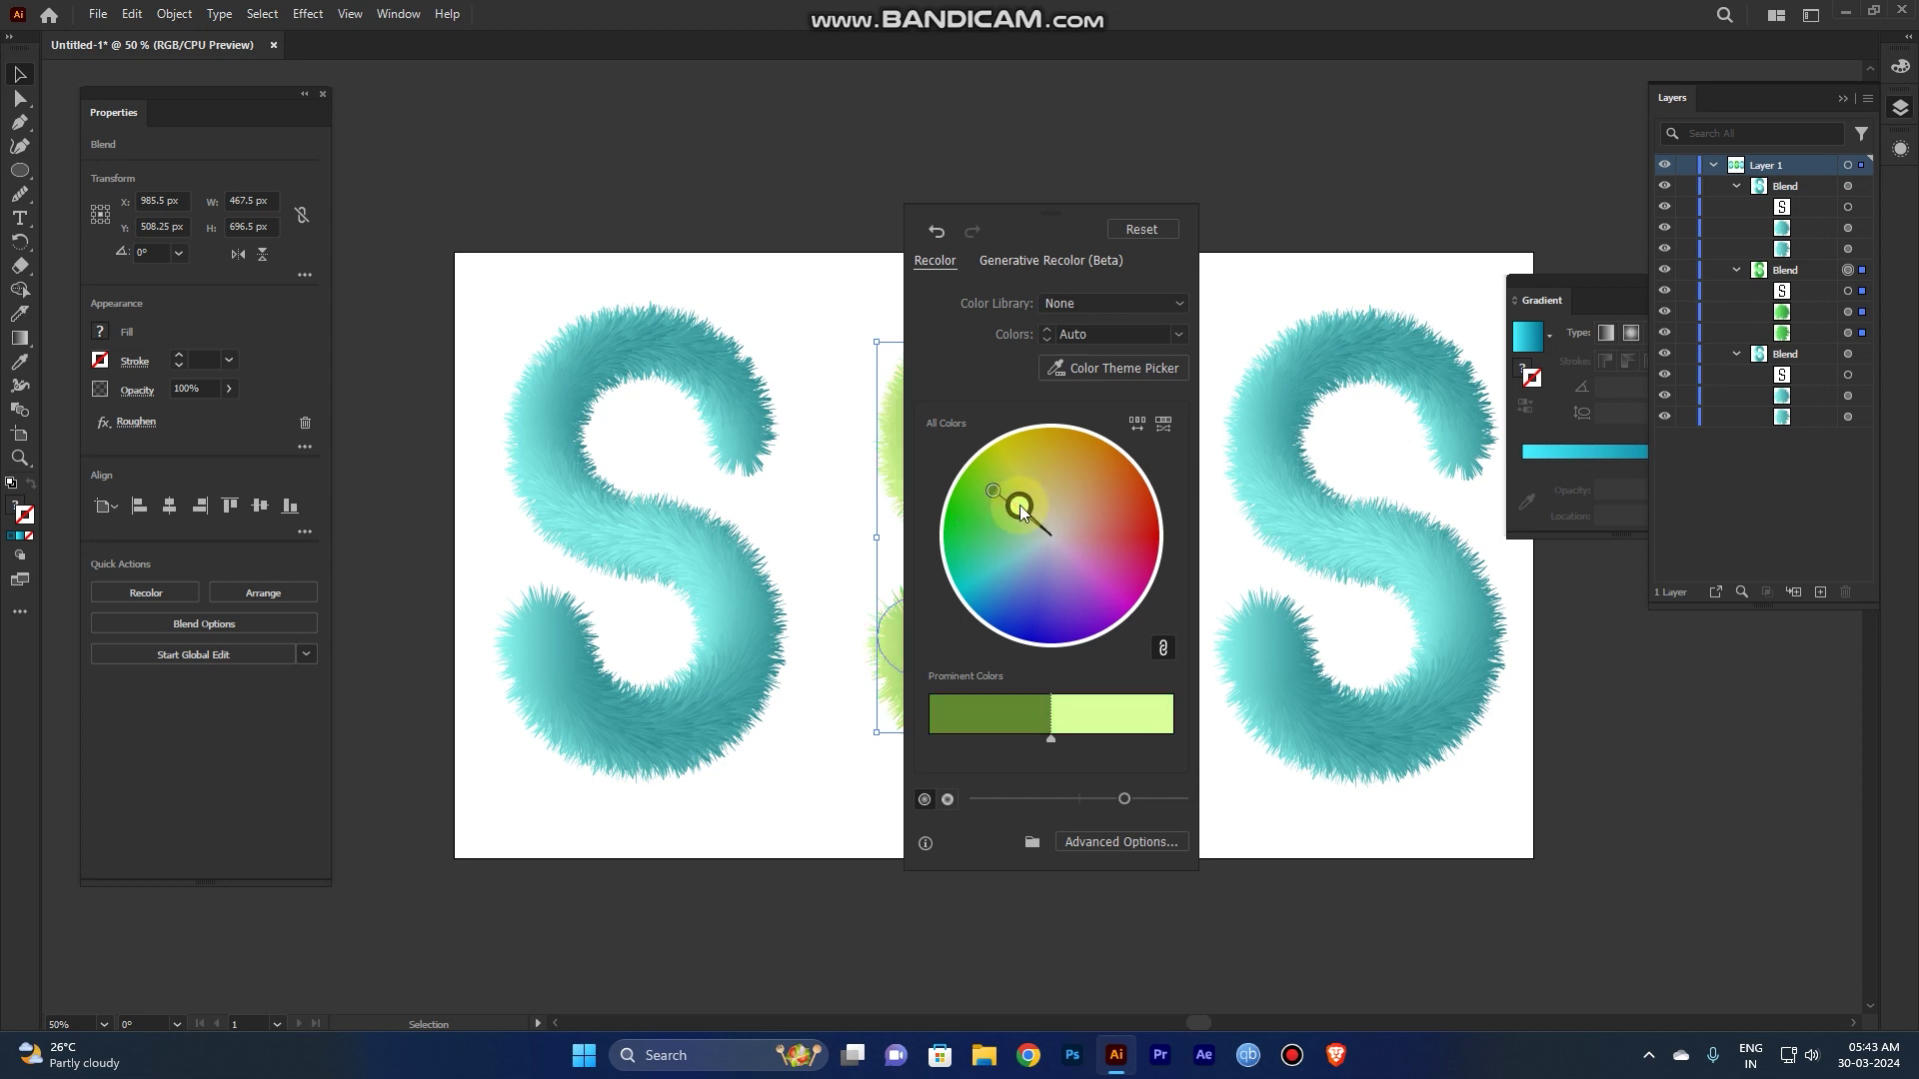
left_click(848, 428)
Step: Recolor the right-hand fur S to an orange-peach shade
left_click_drag(1204, 301, 1411, 712)
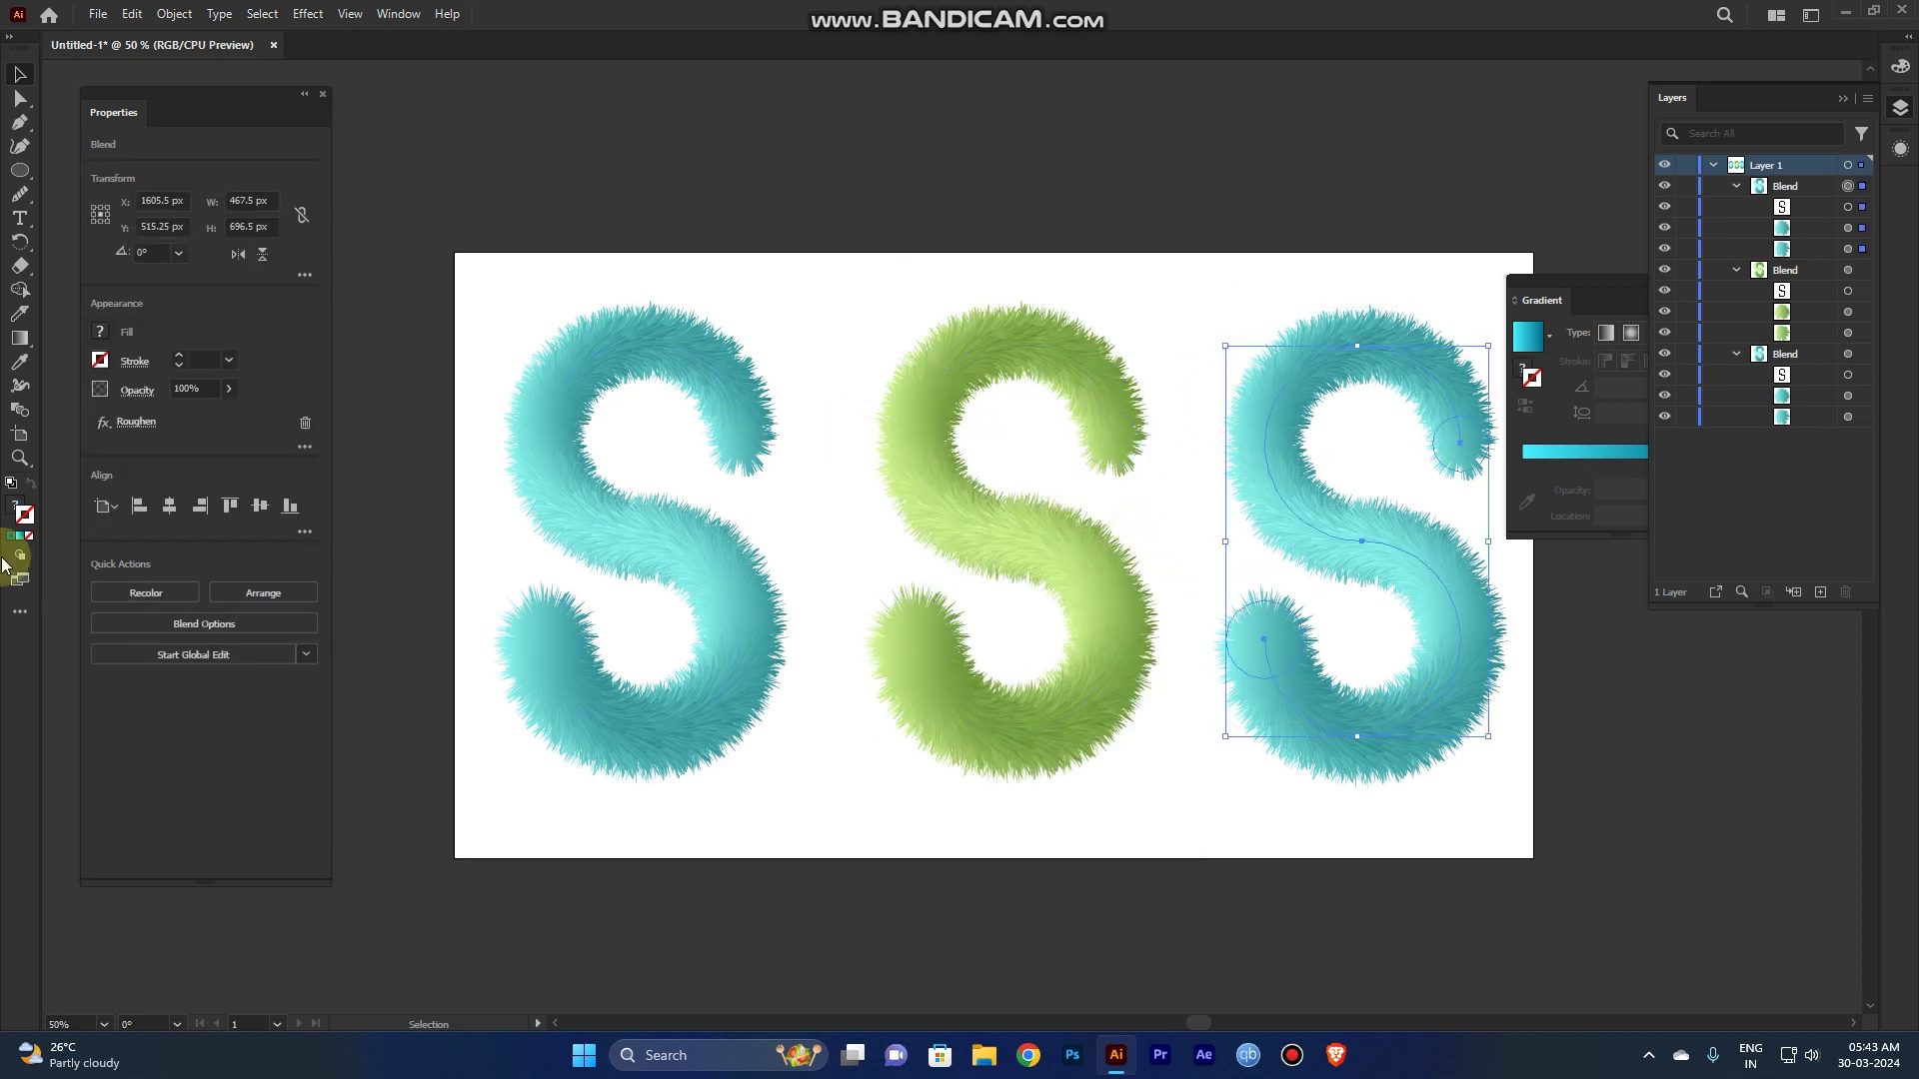
left_click(145, 593)
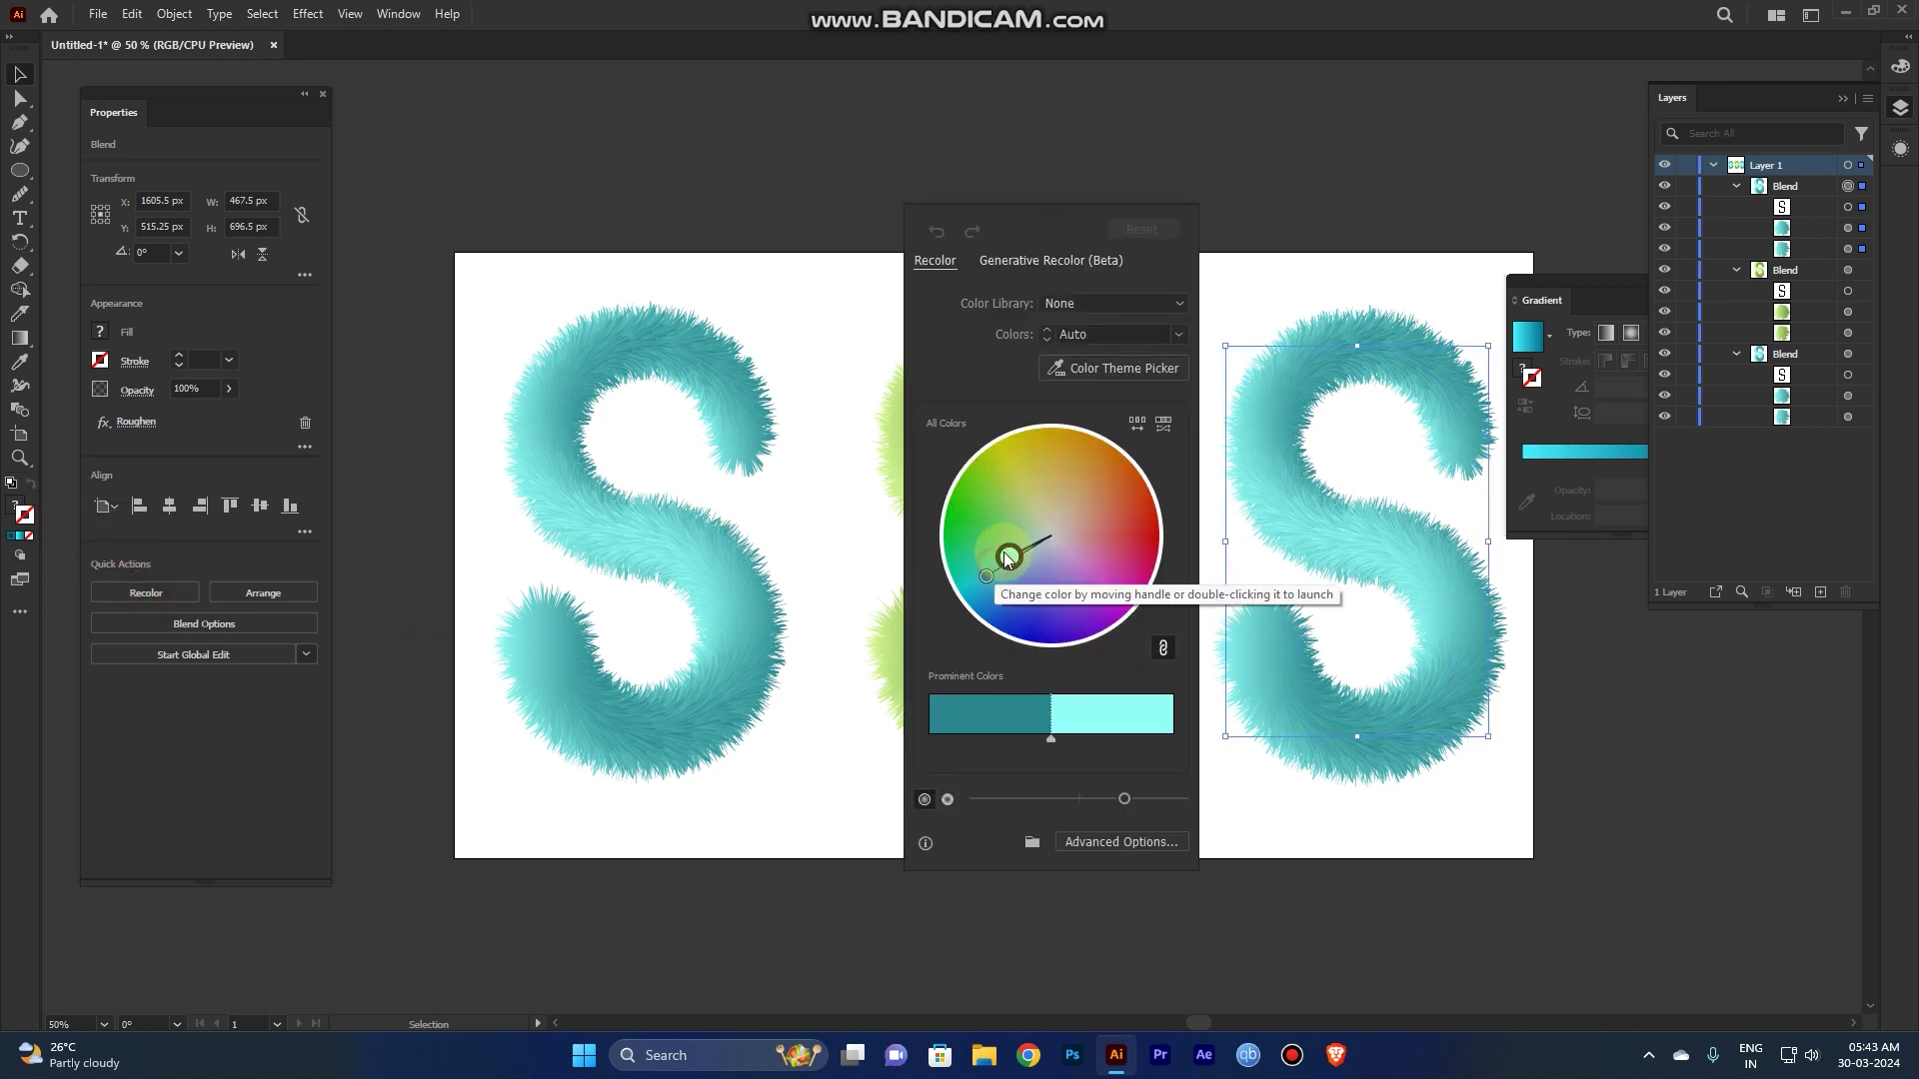
left_click_drag(1009, 554, 1072, 508)
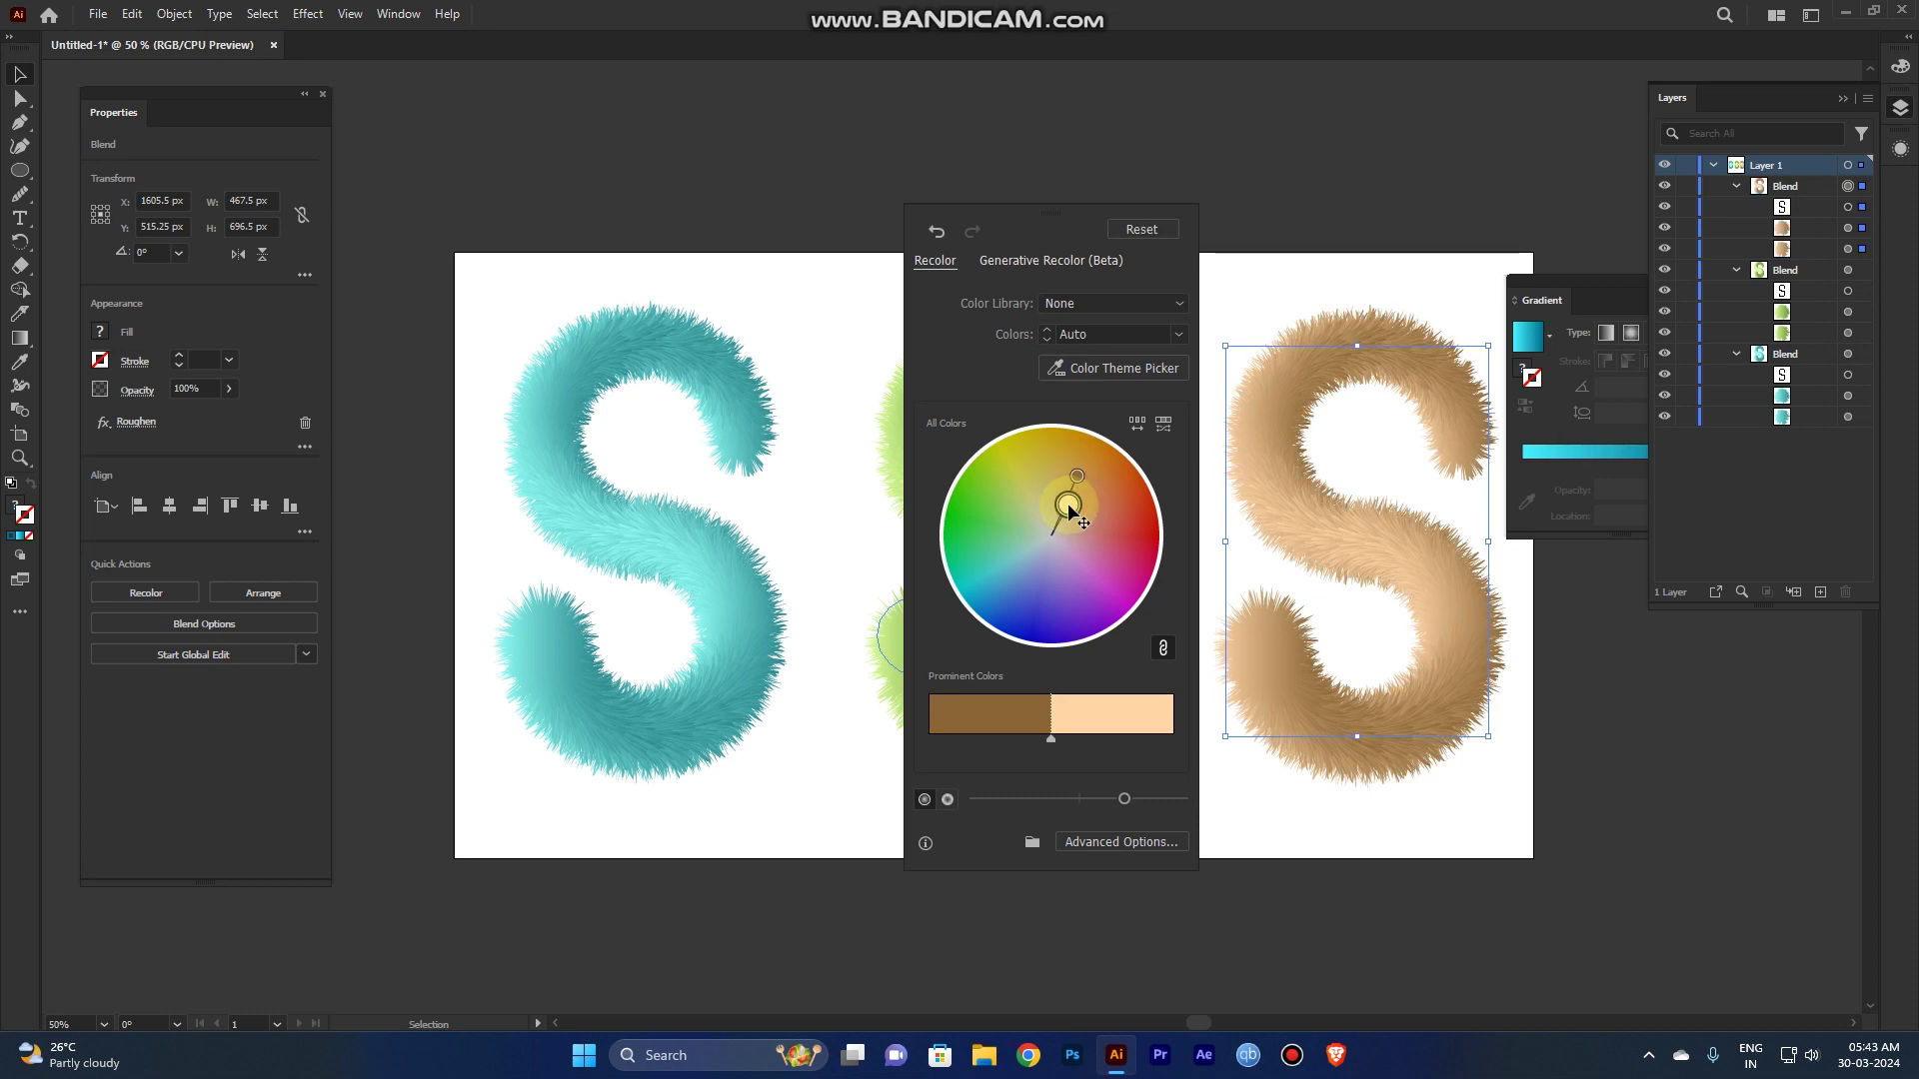
left_click_drag(1070, 512, 1054, 512)
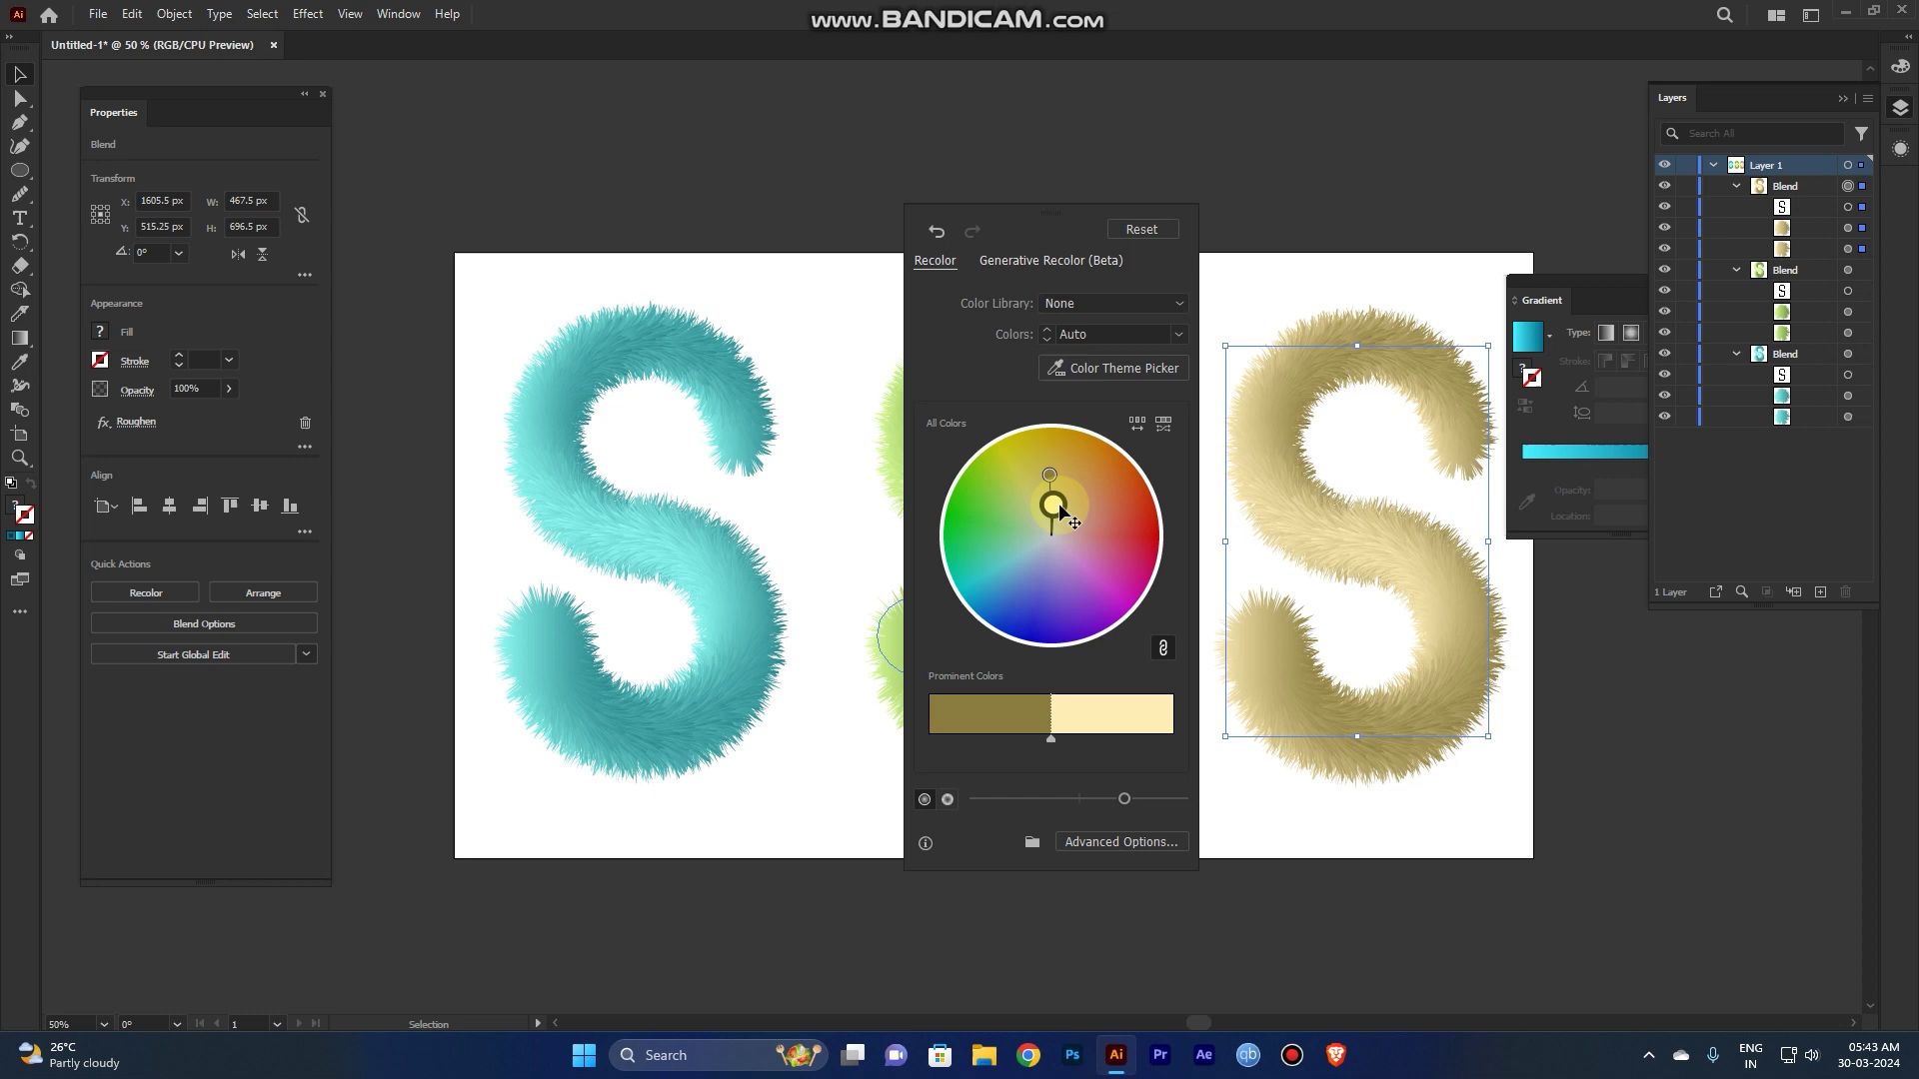
mouse_move(1055, 512)
left_mouse_down()
mouse_move(1111, 514)
mouse_move(1092, 507)
left_mouse_up()
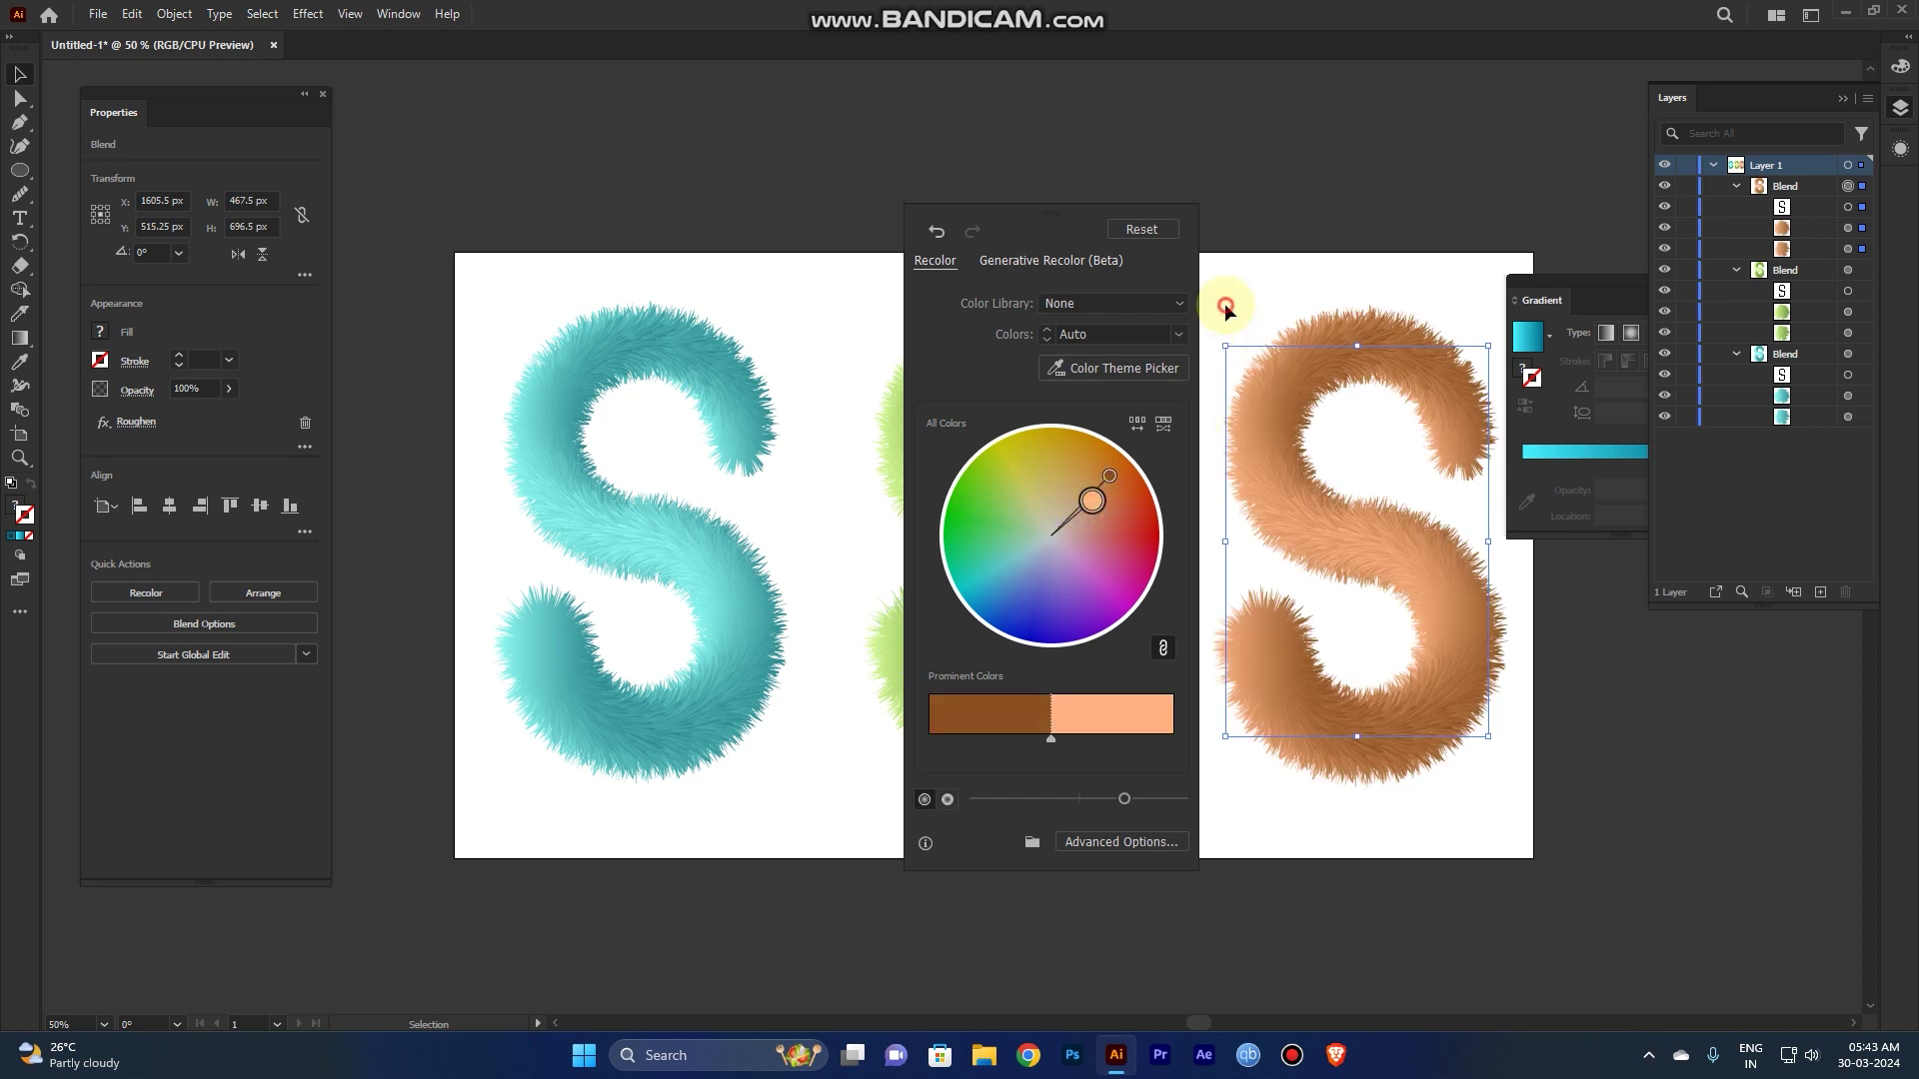
left_click(1183, 320)
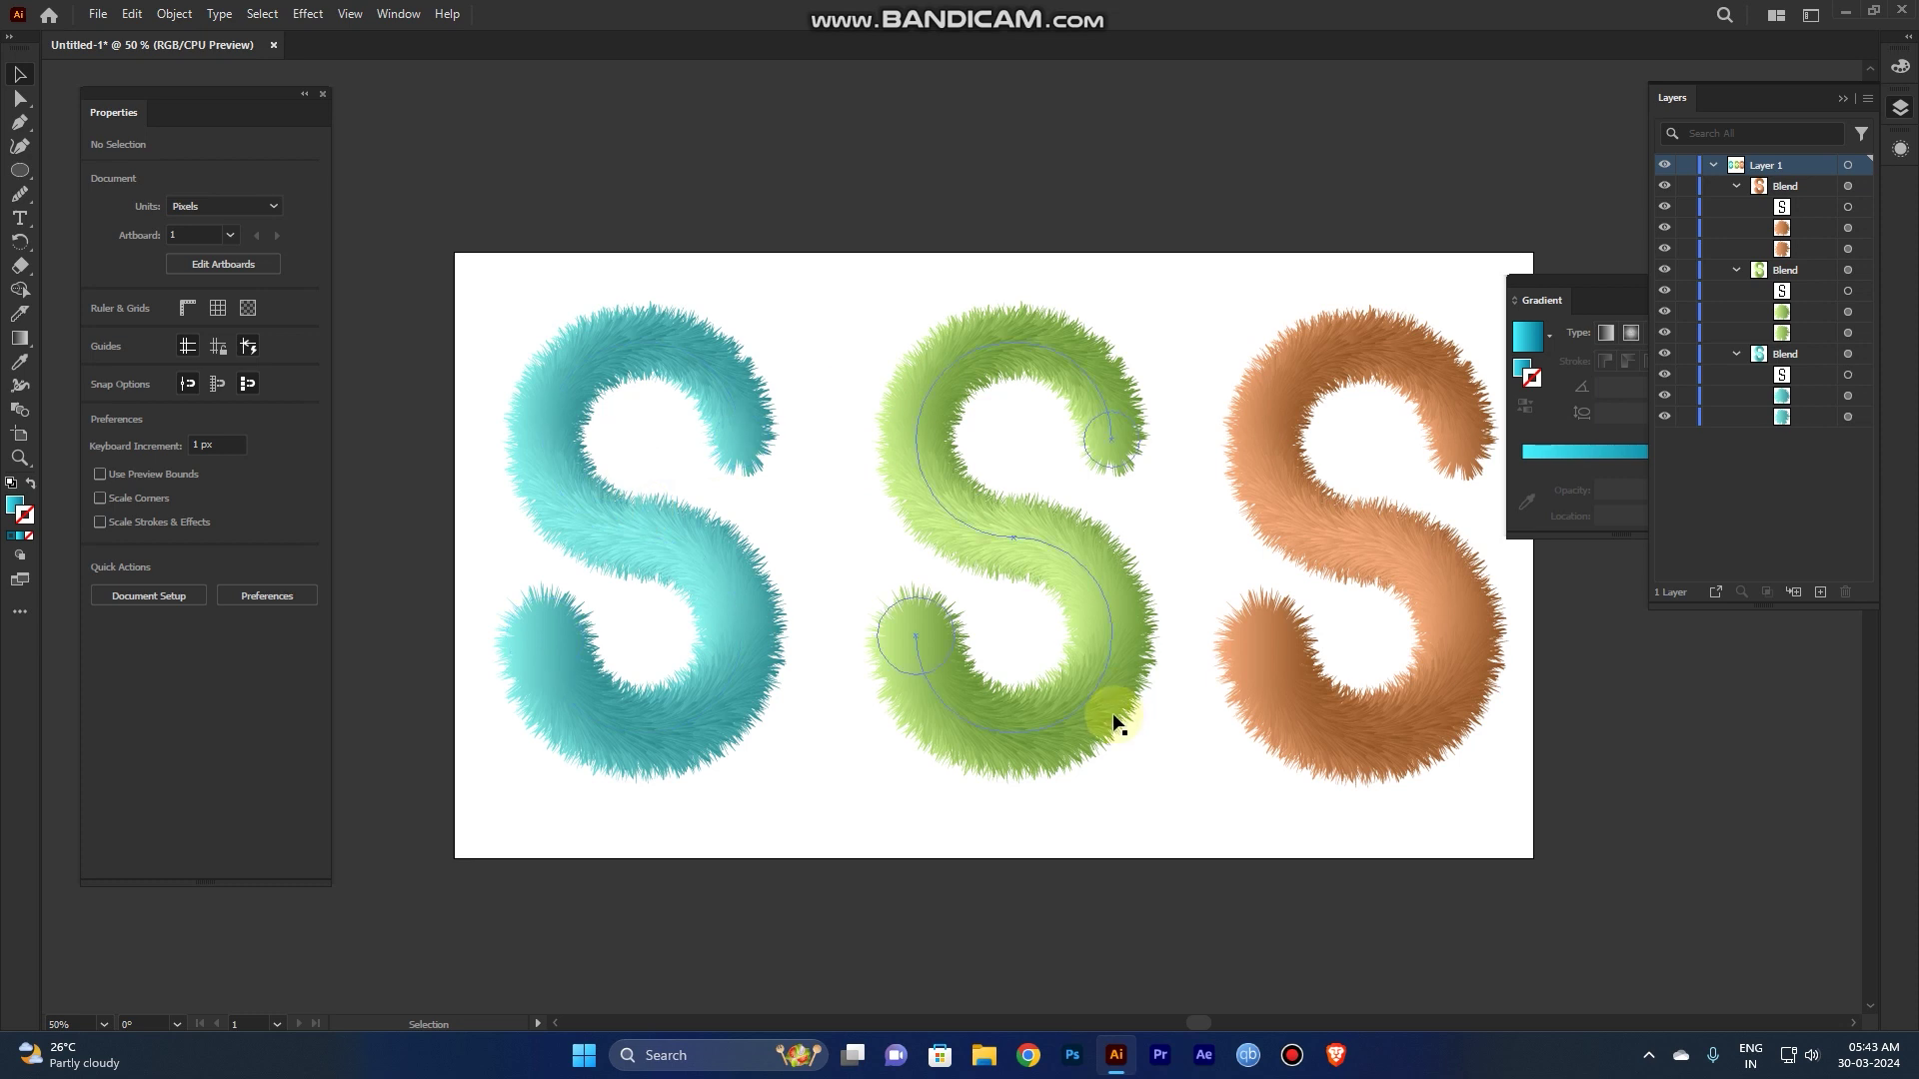